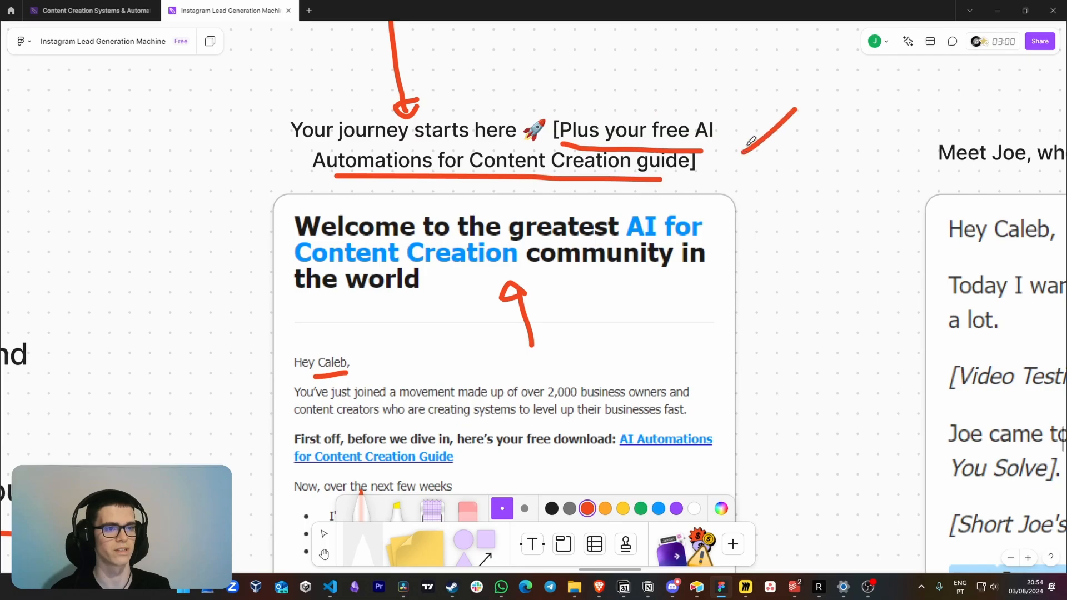
Mark the "First off" line of the welcome email with a red stroke and underline its "AI Automations for Content Creation Guide" link
scroll(672, 298, "down", 5)
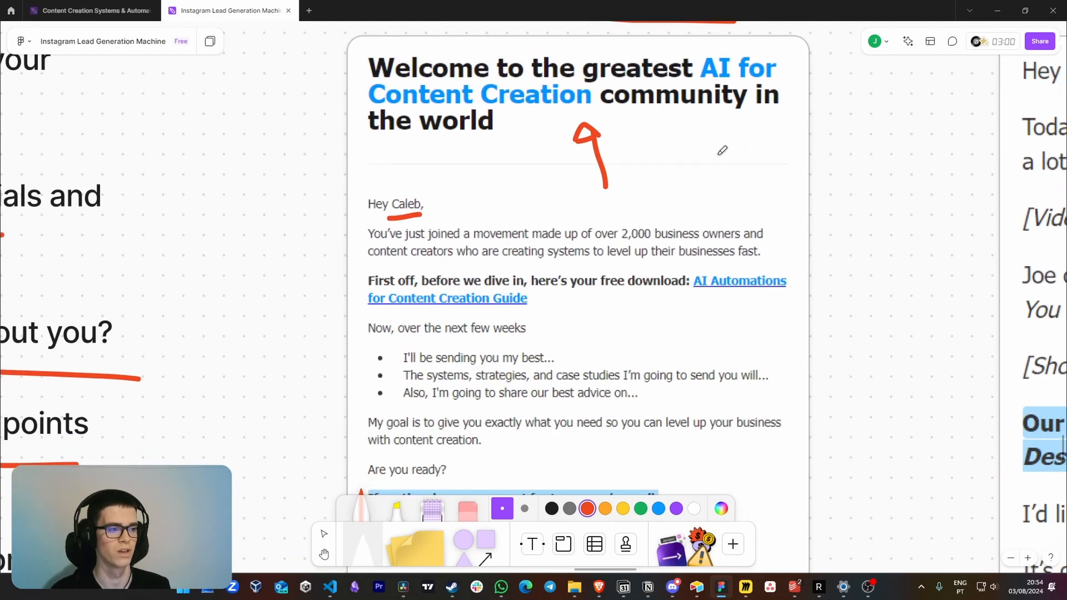
left_click_drag(301, 271, 349, 281)
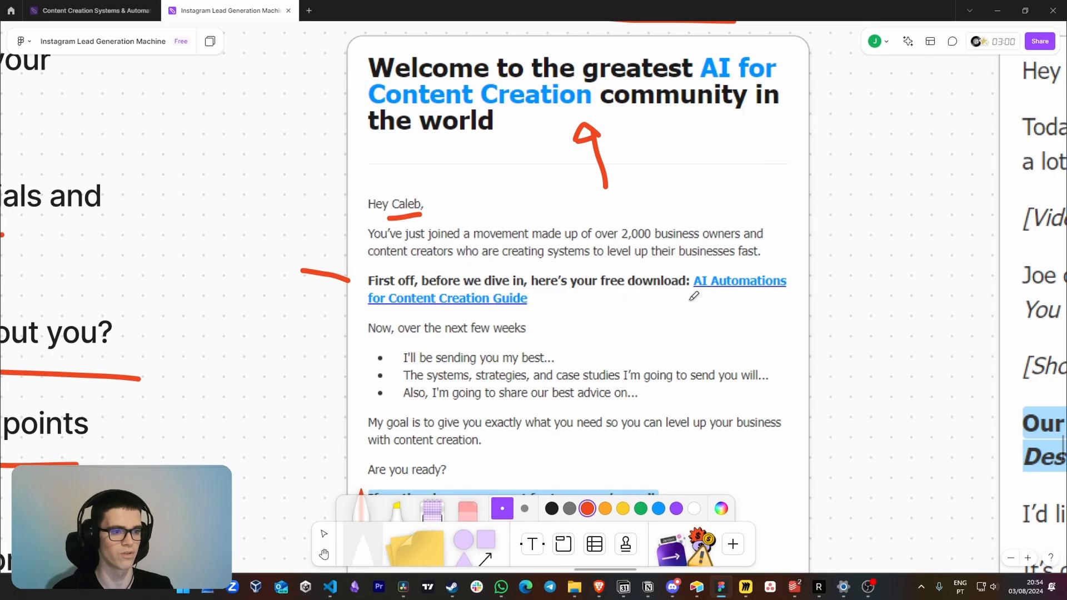
left_click_drag(691, 299, 726, 288)
left_click_drag(373, 313, 545, 307)
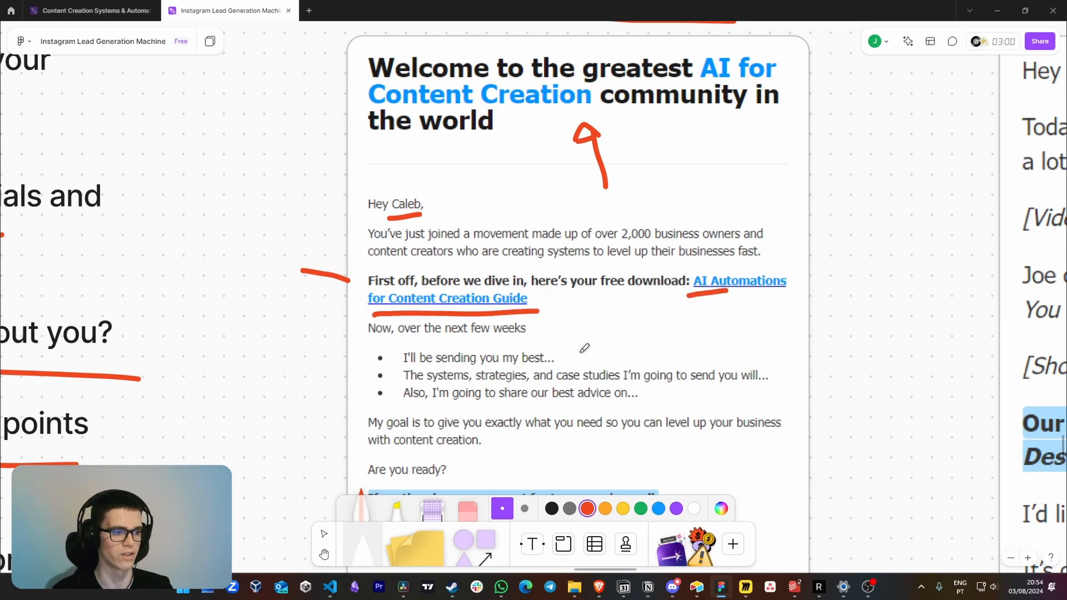
Draw a red arrow pointing down at "Welcome" in the Email 1 line of the email outline
scroll(606, 340, "left", 10)
scroll(606, 339, "up", 2)
mouse_move(244, 116)
left_mouse_down()
mouse_move(242, 148)
mouse_move(230, 148)
left_mouse_up()
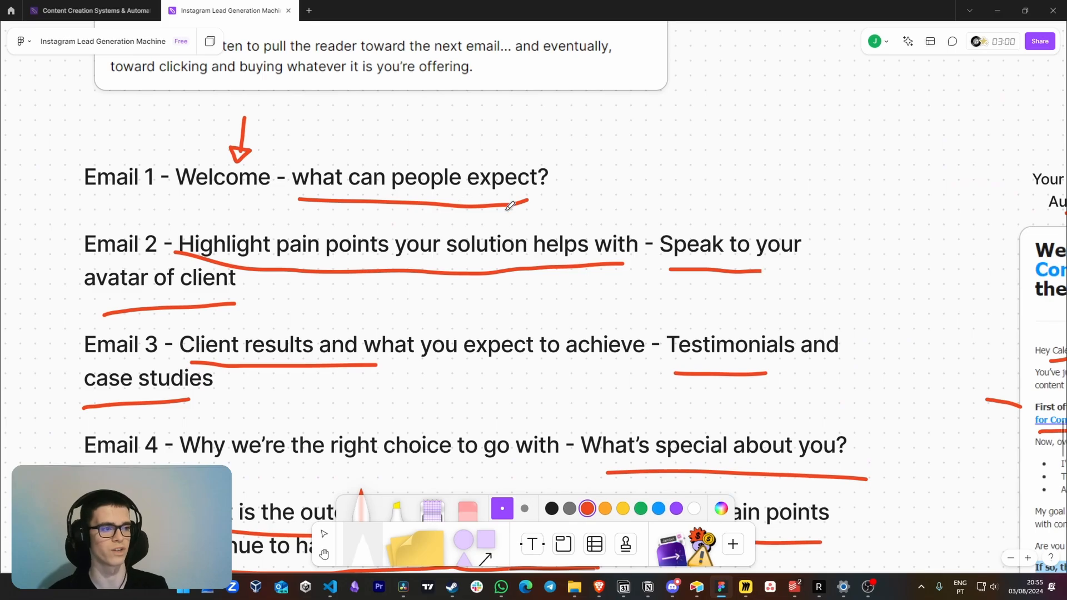
Underline "over the next few weeks" in the welcome email and add a red line at the end of each of the three bullets
scroll(863, 345, "right", 10)
scroll(862, 345, "down", 4)
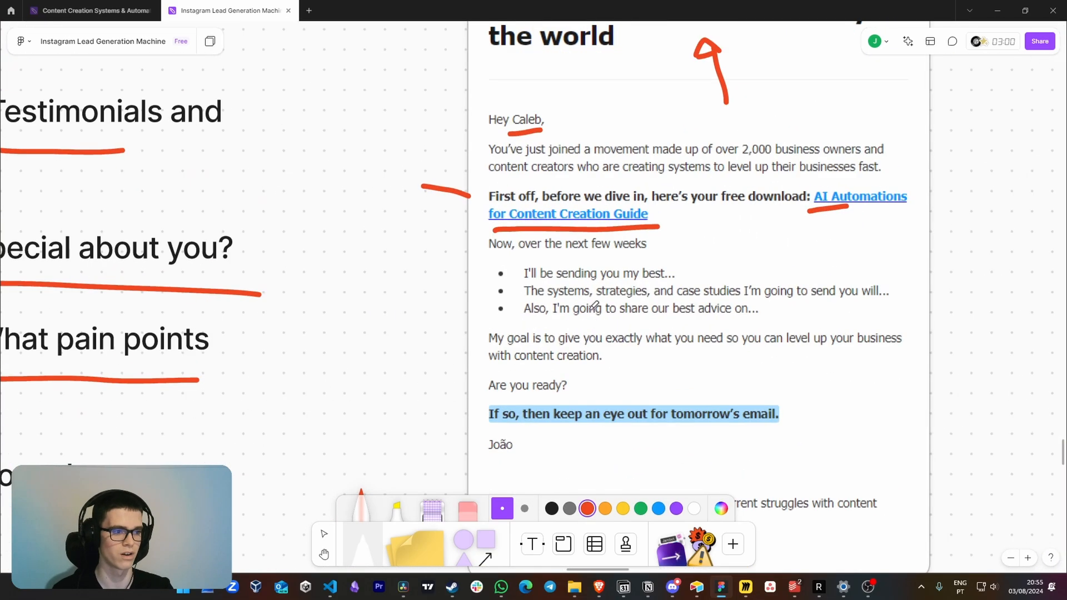
scroll(506, 255, "right", 3)
scroll(506, 256, "down", 1)
mouse_move(398, 229)
left_mouse_down()
mouse_move(577, 228)
mouse_move(657, 251)
left_mouse_up()
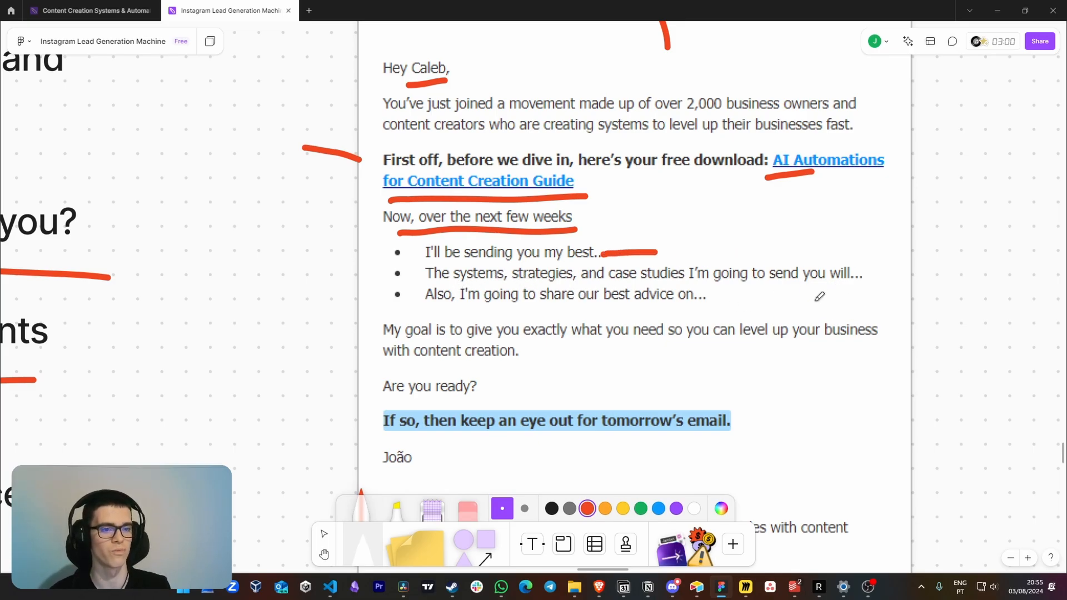
left_click_drag(855, 275, 901, 282)
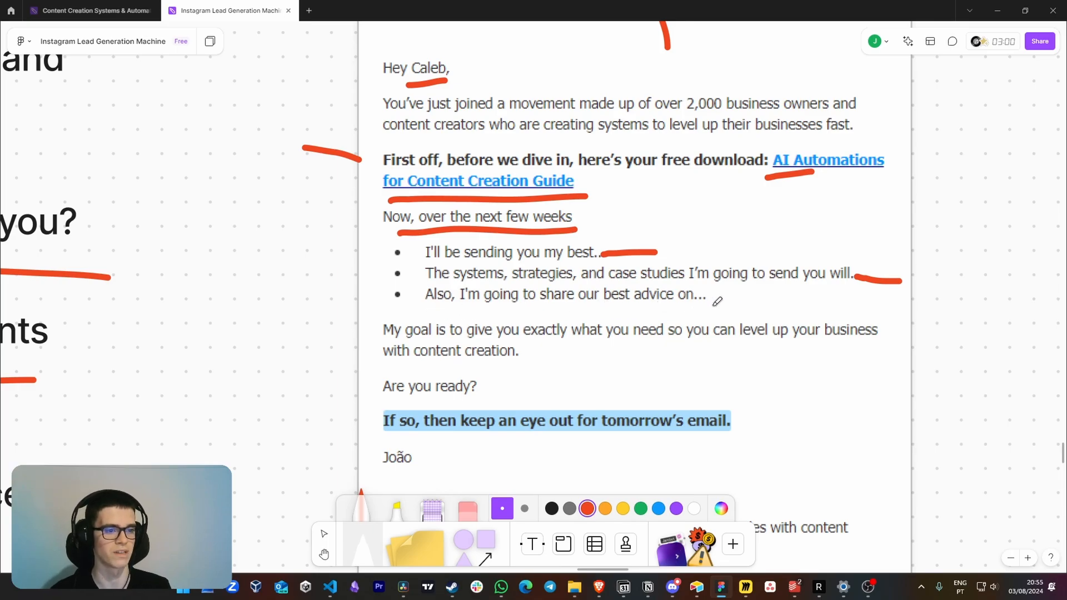
left_click_drag(708, 298, 795, 300)
Underline the "My goal is" sentence, "Are you ready?" and the highlighted closing line about tomorrow's email in red
scroll(389, 316, "down", 1)
left_click_drag(368, 324, 866, 327)
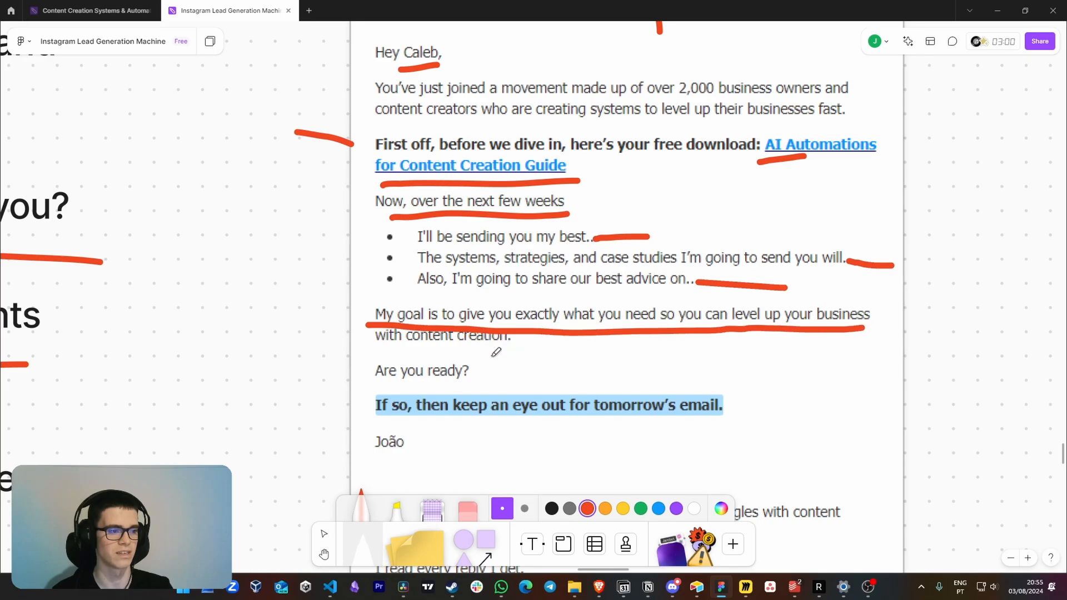
left_click_drag(380, 351, 511, 350)
scroll(501, 351, "down", 2)
left_click_drag(392, 337, 518, 336)
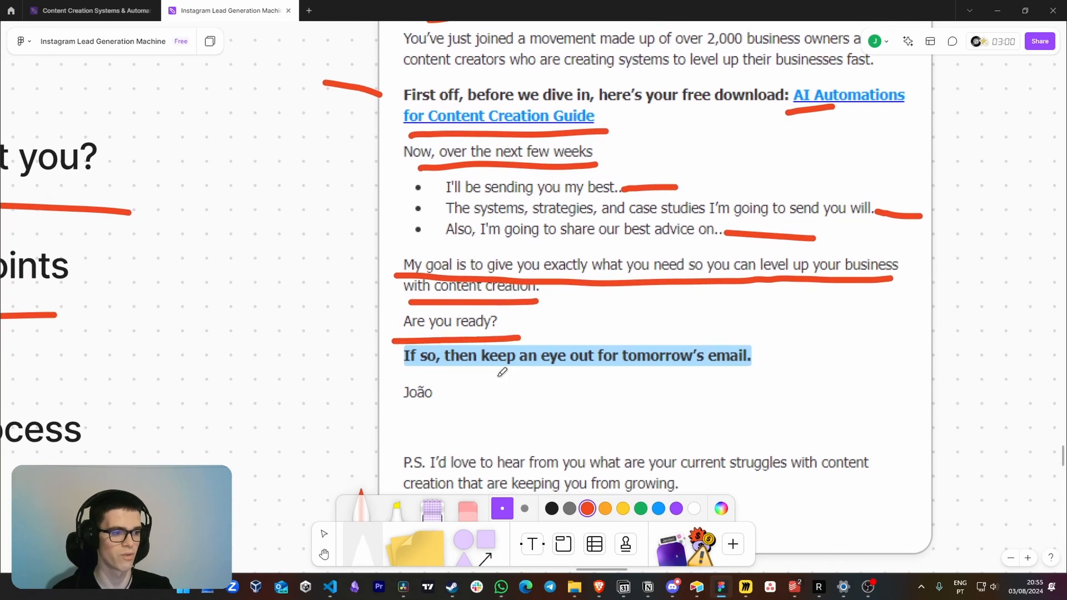
scroll(445, 356, "down", 1)
left_click_drag(391, 339, 753, 336)
Draw a red arrow pointing at the P.S. of the welcome email and underline "I read every reply I get."
scroll(755, 333, "down", 3)
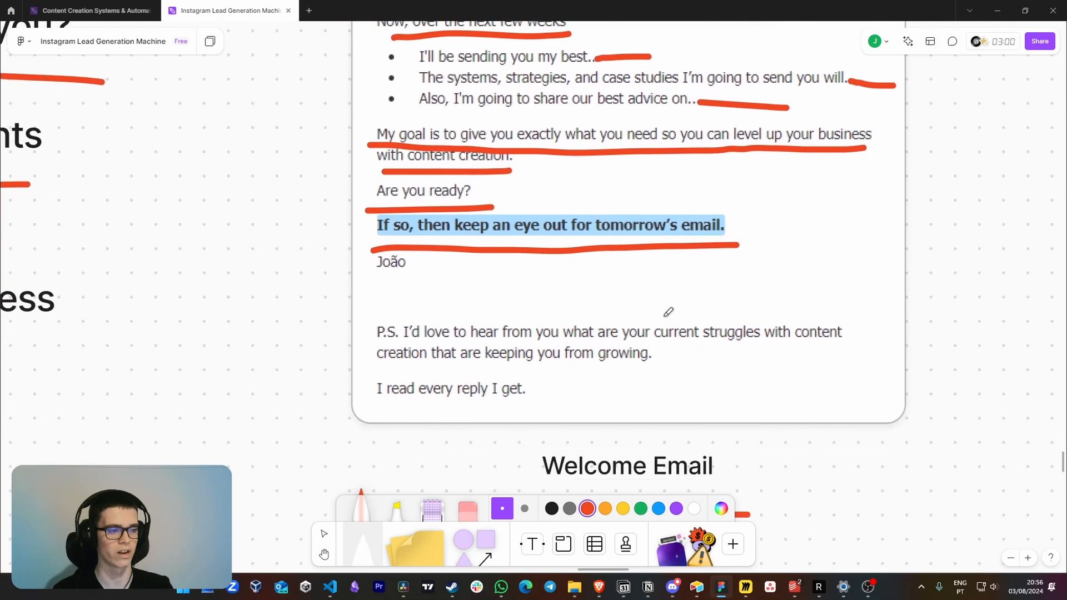
mouse_move(296, 314)
left_mouse_down()
mouse_move(361, 299)
mouse_move(360, 313)
left_mouse_up()
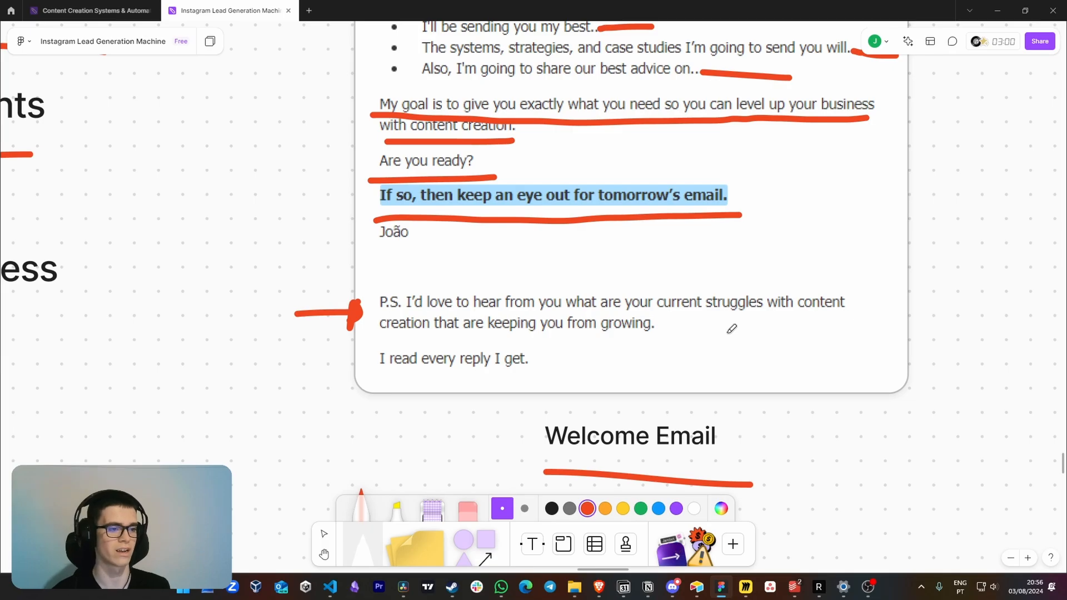
left_click_drag(383, 376, 529, 370)
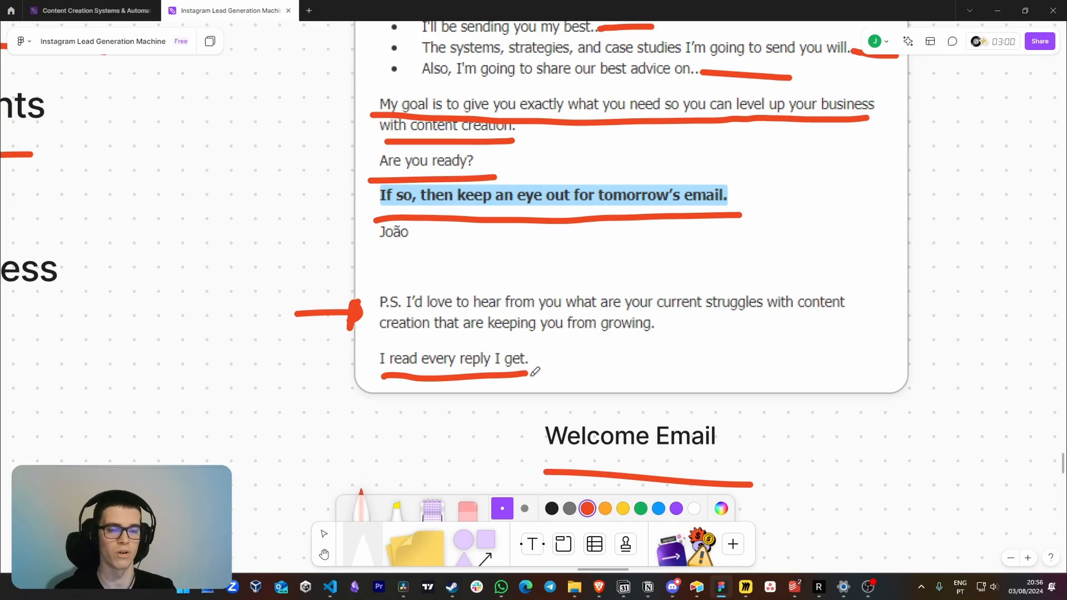
Underline the opening of the client result email's subject line and draw red brackets above "[Your Product/Service]" and "[Their Desire]"
scroll(535, 371, "down", 5)
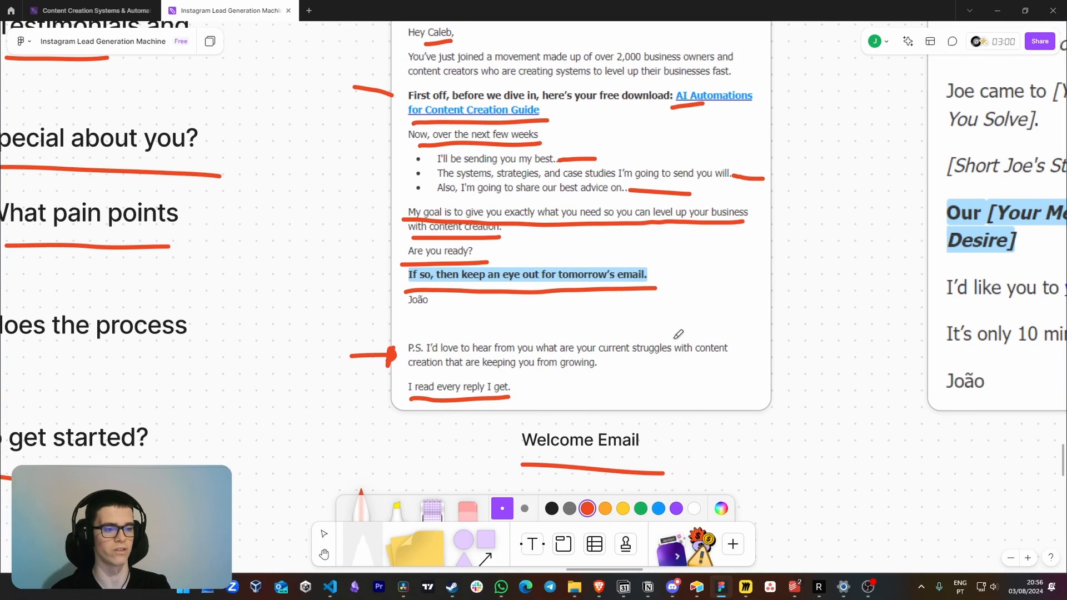
scroll(680, 333, "down", 5)
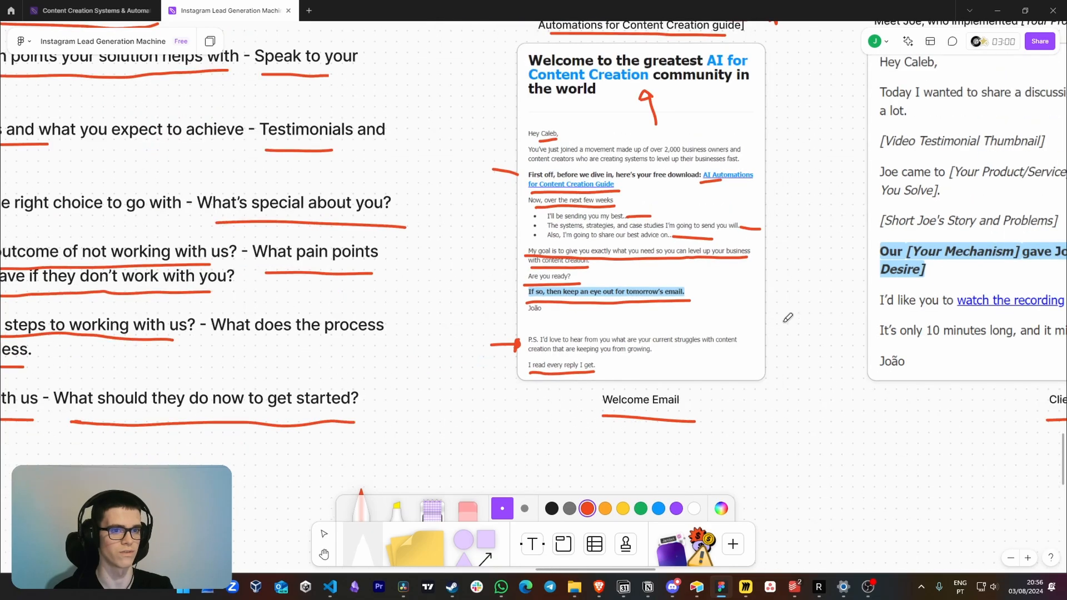
scroll(831, 398, "up", 5)
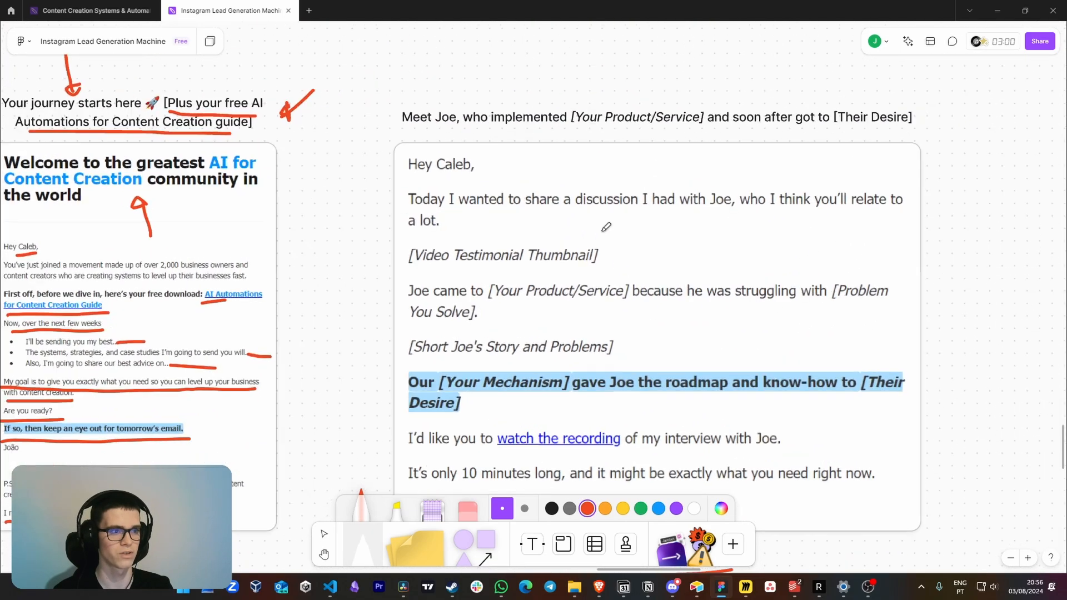
scroll(601, 184, "up", 5)
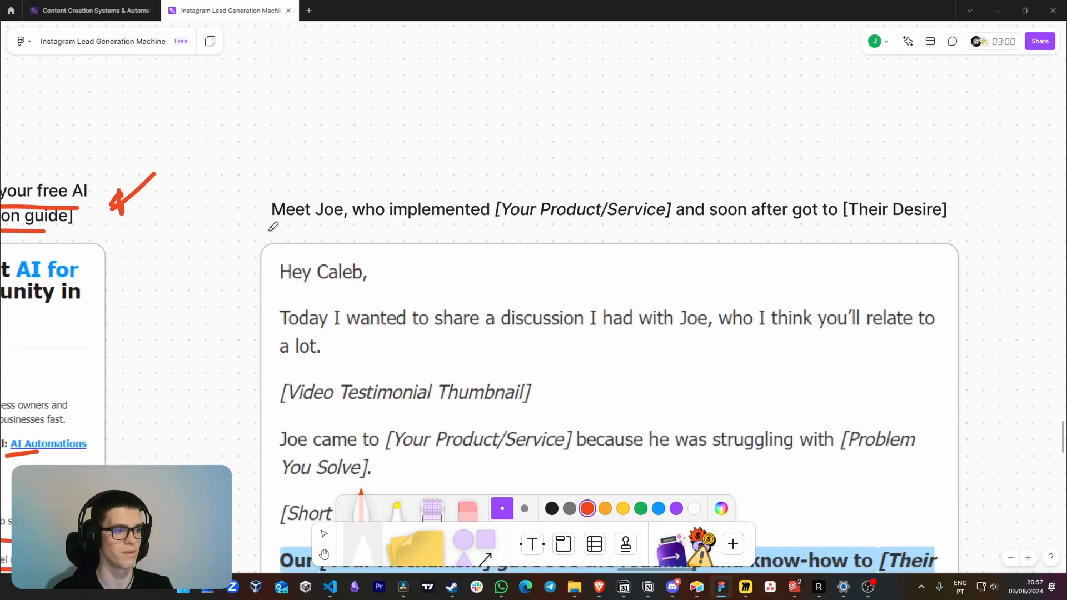
left_click_drag(254, 227, 494, 230)
mouse_move(498, 162)
left_mouse_down()
mouse_move(493, 181)
mouse_move(643, 139)
mouse_move(685, 179)
left_mouse_up()
scroll(685, 176, "down", 1)
scroll(685, 177, "right", 1)
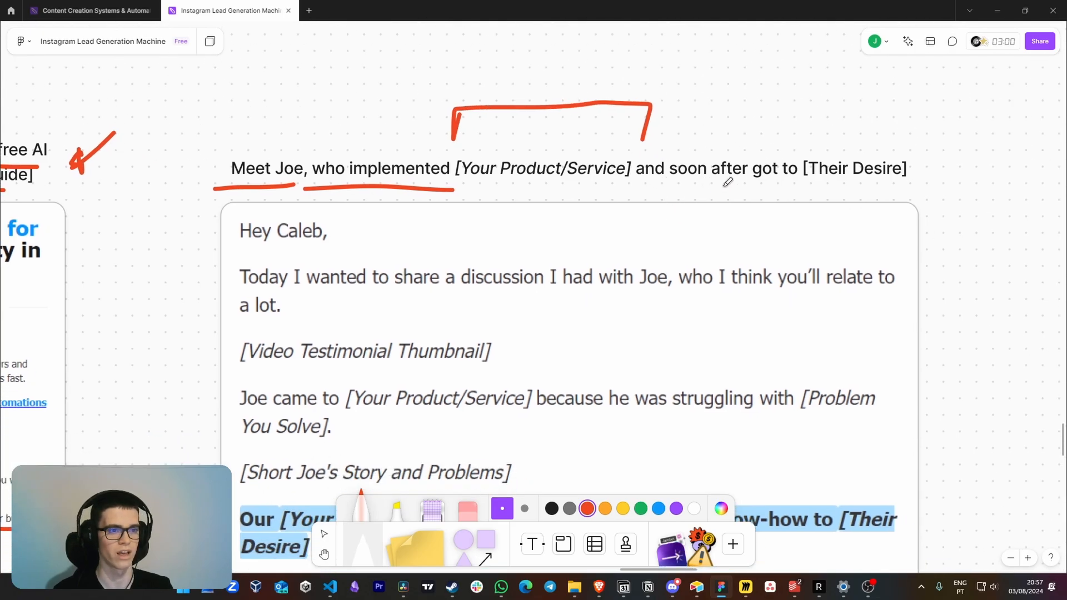
mouse_move(809, 109)
left_mouse_down()
mouse_move(802, 143)
mouse_move(896, 106)
mouse_move(906, 131)
left_mouse_up()
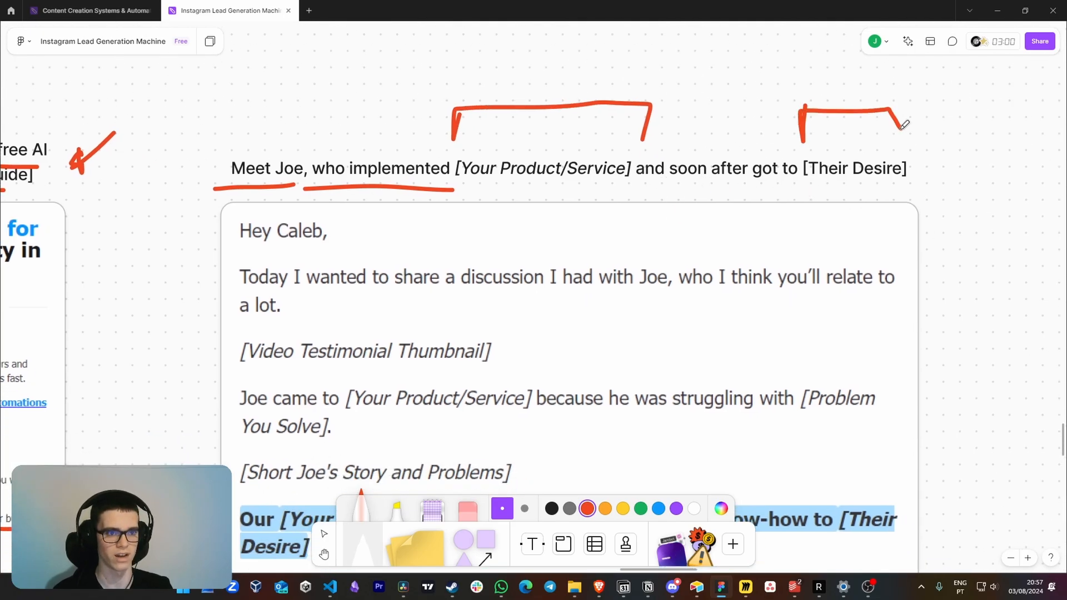
Underline the greeting's name, the sentence about sharing a discussion, and "[Video Testimonial Thumbnail]" in the client result email
scroll(791, 200, "down", 2)
left_click_drag(398, 151, 452, 145)
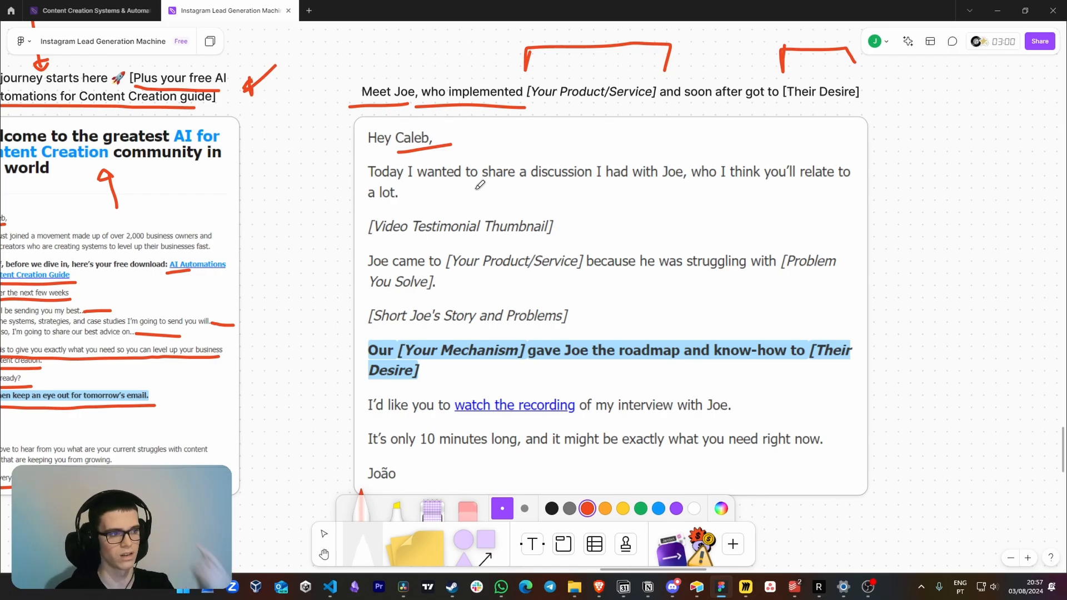
left_click_drag(439, 186, 856, 185)
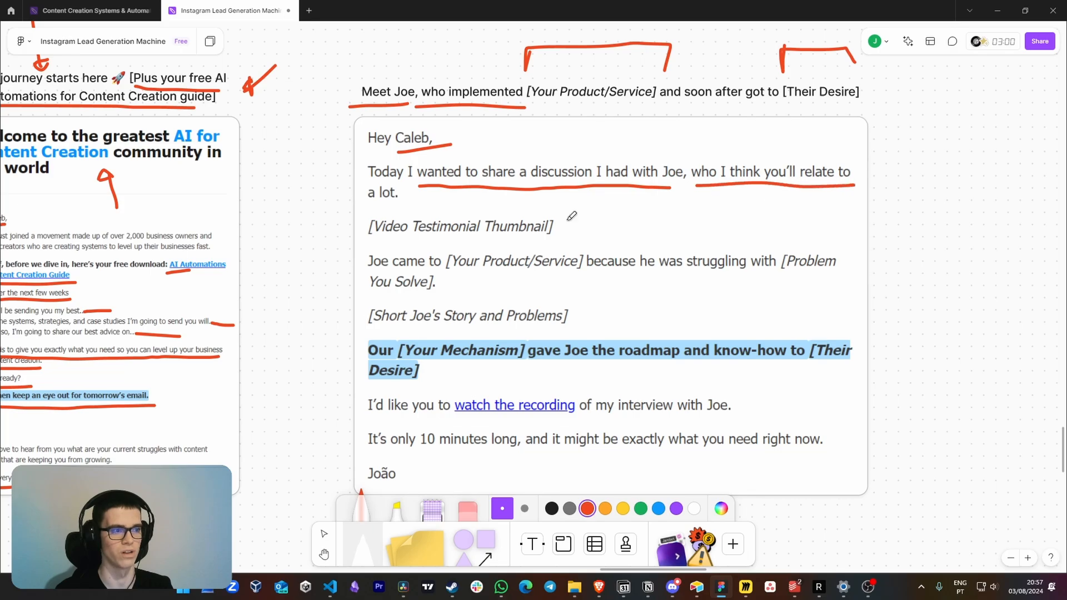
left_click_drag(365, 211, 413, 209)
left_click_drag(488, 239, 539, 241)
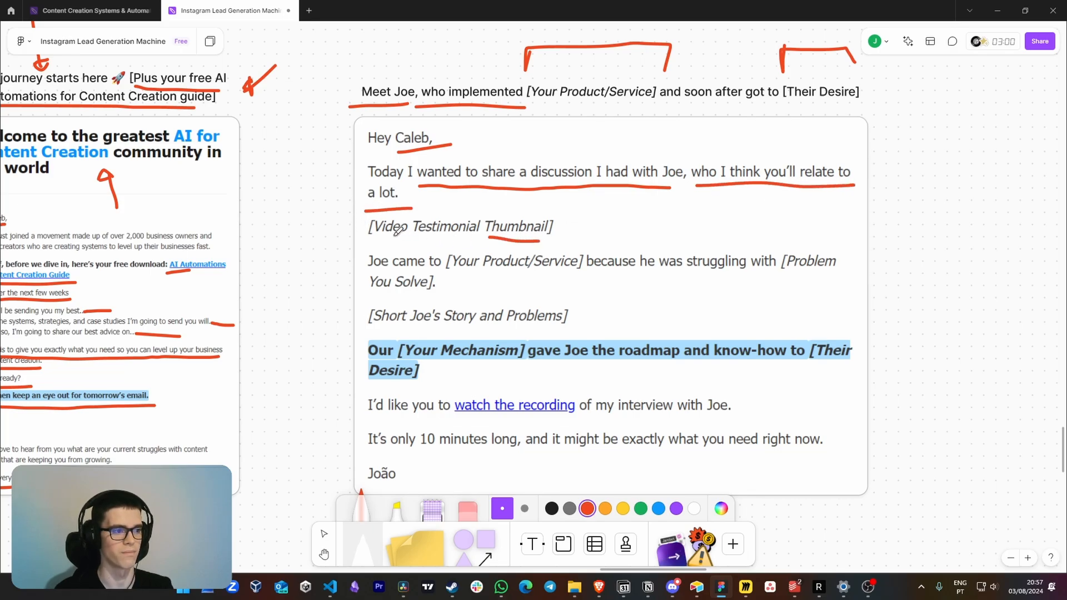
left_click_drag(373, 241, 481, 240)
Underline the sentence on the client's struggle, including "[Your Product/Service]" and "[Problem You Solve]", and the short story placeholder below it
scroll(489, 251, "down", 1)
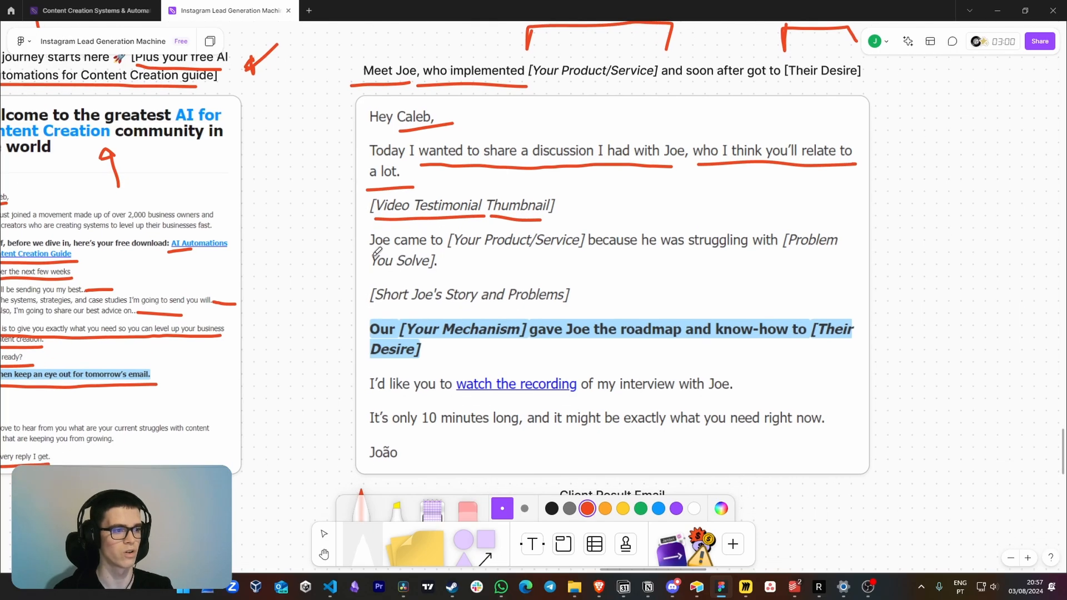
left_click_drag(368, 253, 780, 259)
left_click_drag(799, 255, 826, 257)
left_click_drag(374, 273, 434, 272)
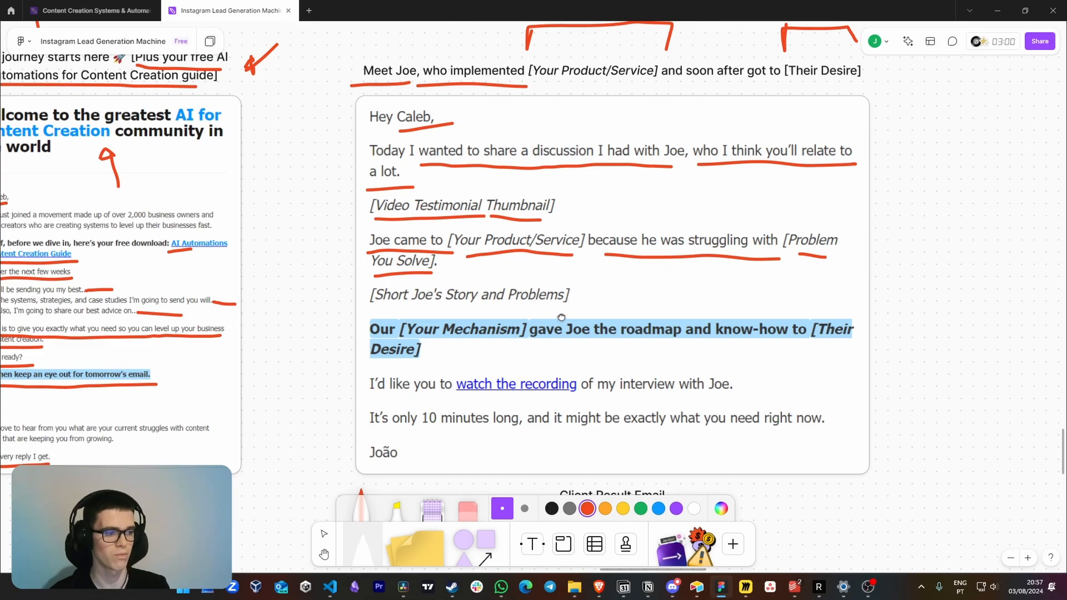
scroll(562, 317, "down", 1)
left_click_drag(402, 292, 535, 300)
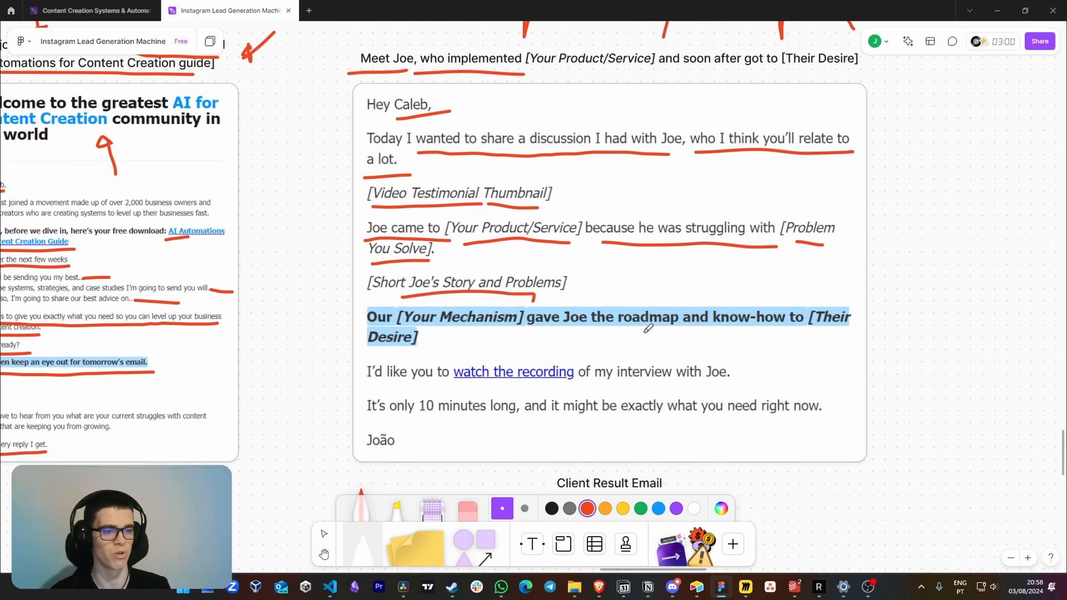
Underline "[Their Desire]" in the highlighted line, the "watch the recording" sentence and the "It's only 10 minutes long" sentence
left_click_drag(810, 331, 842, 329)
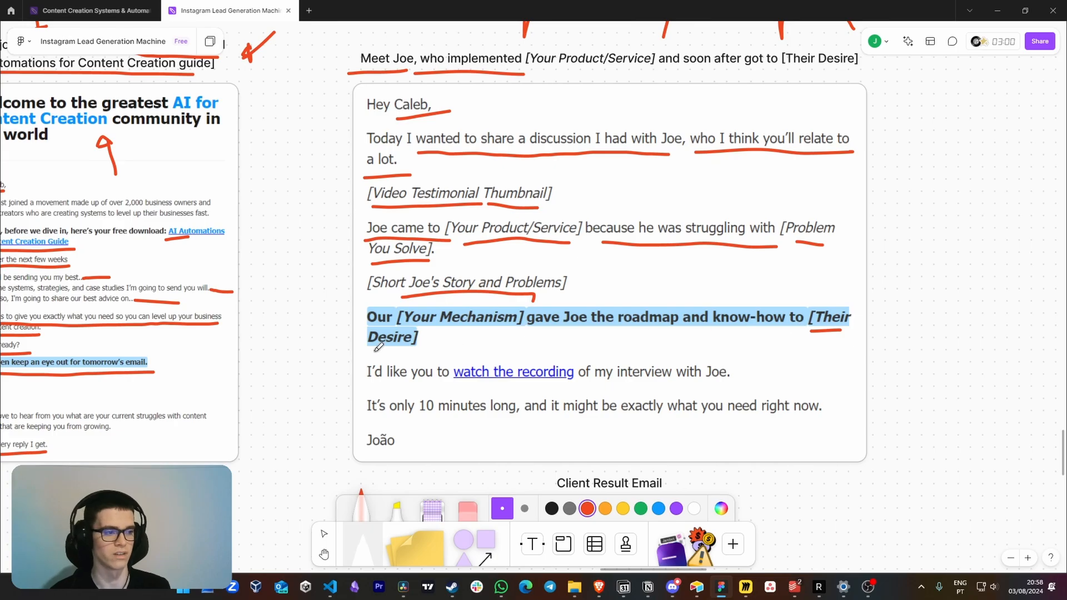
scroll(379, 347, "down", 3)
left_click_drag(437, 350, 737, 345)
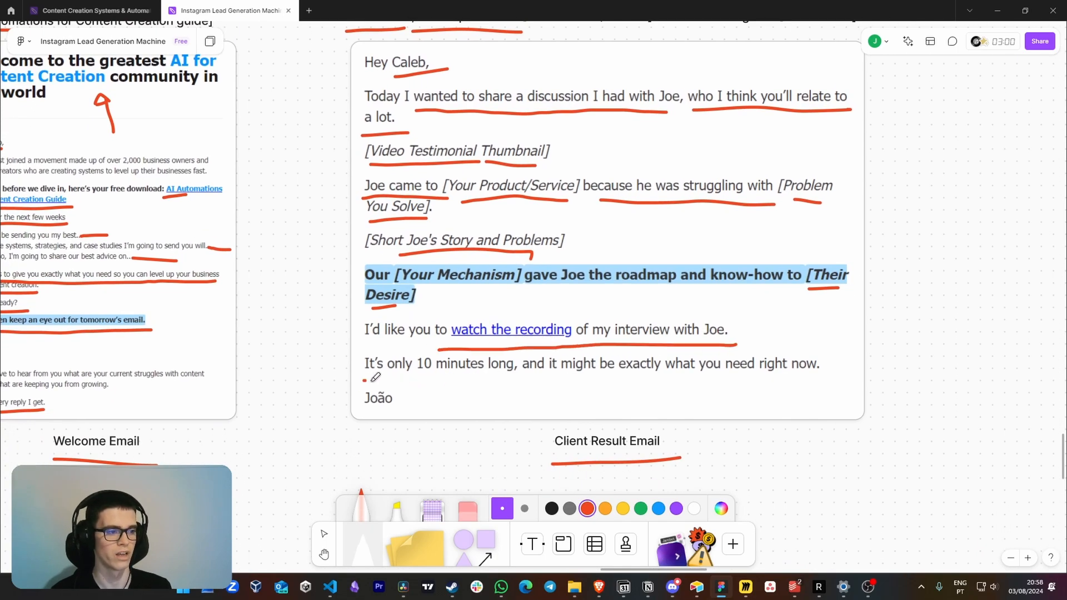
left_click_drag(376, 379, 827, 373)
Draw a red arrow at the "watch the recording" link and add further red marks near the end of the client result email
scroll(482, 251, "up", 2)
left_click_drag(521, 299, 532, 328)
scroll(567, 373, "down", 2)
left_click_drag(439, 364, 548, 370)
scroll(545, 370, "down", 1)
left_click_drag(412, 383, 808, 398)
Examine the Newsletter stage of the funnel with its beehiiv and ConvertKit labels
scroll(808, 398, "down", 3)
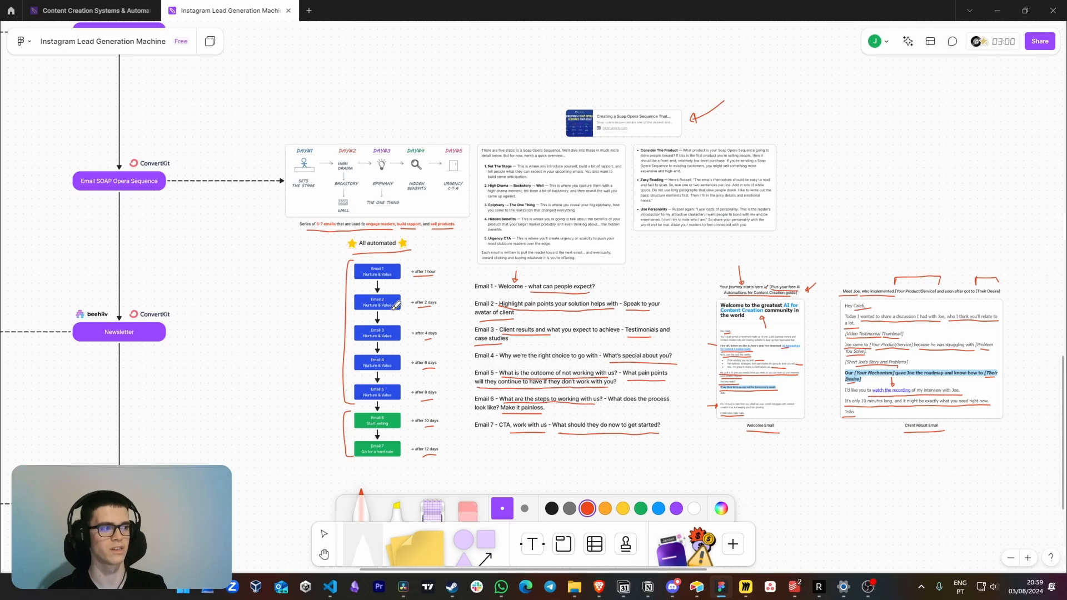
left_click_drag(240, 255, 547, 297)
left_click_drag(485, 323, 553, 298)
left_click_drag(498, 255, 572, 305)
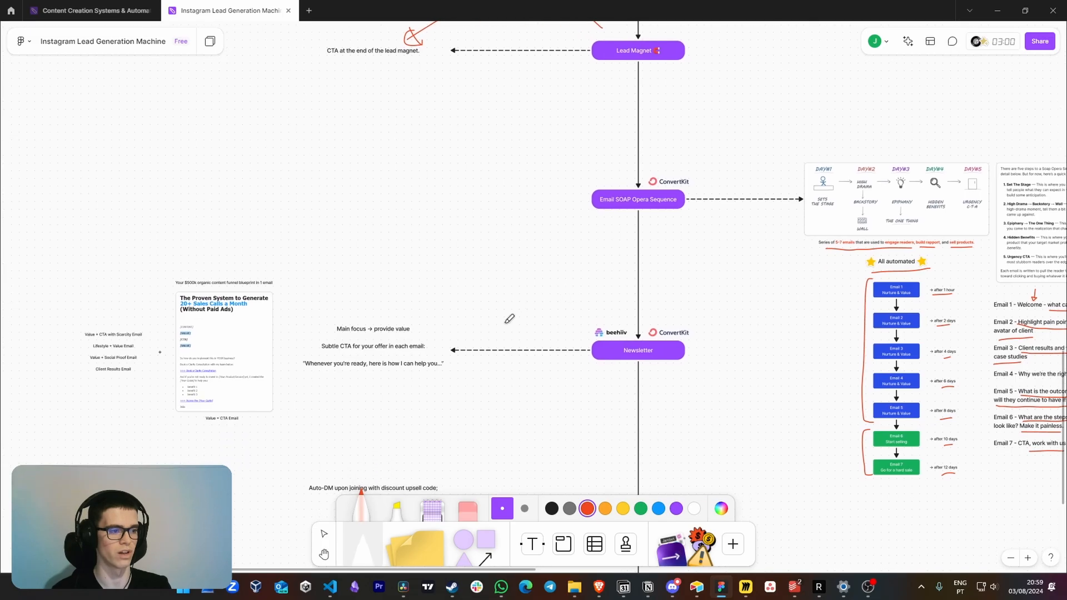
scroll(508, 327, "up", 5)
scroll(666, 367, "up", 1)
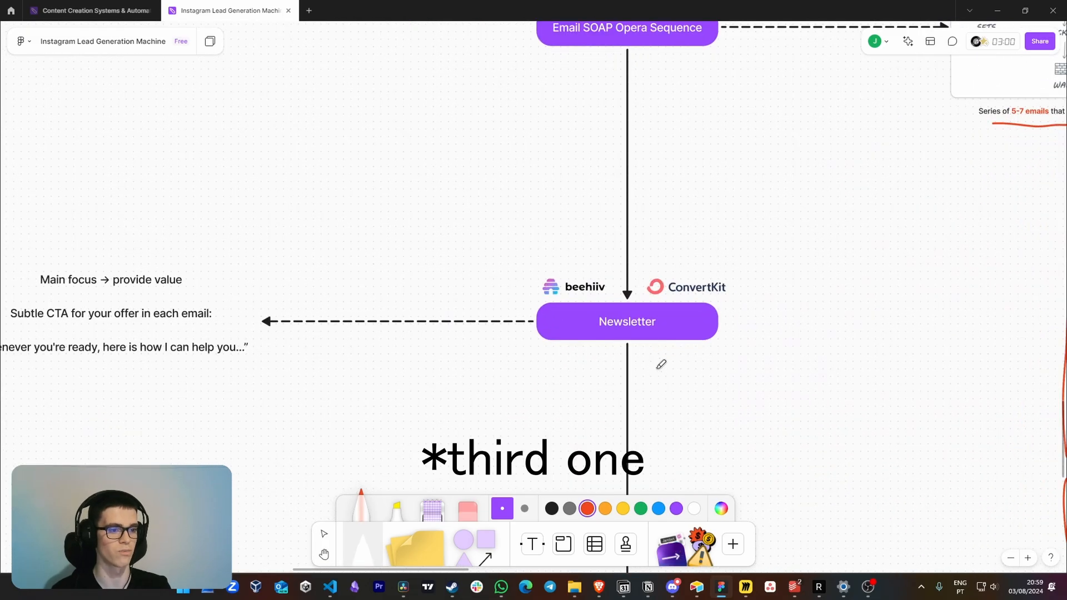
left_click_drag(678, 375, 621, 360)
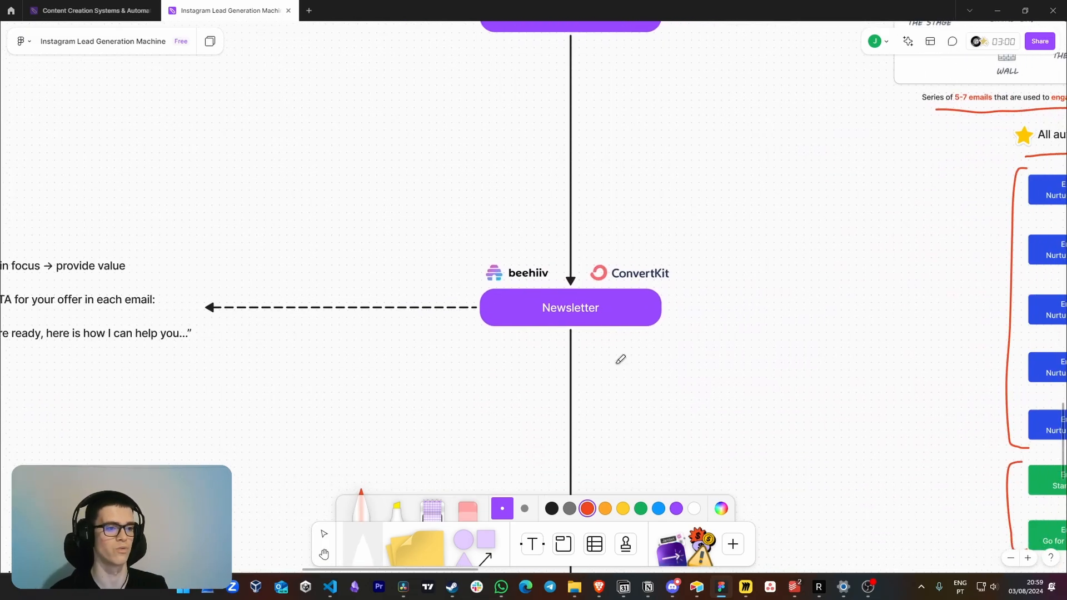
Underline the newsletter notes on providing value, the subtle CTA and the "Whenever you're ready" quote, and add a red line beneath the quote
left_click_drag(309, 338, 598, 336)
left_click_drag(357, 301, 457, 288)
scroll(414, 284, "up", 1)
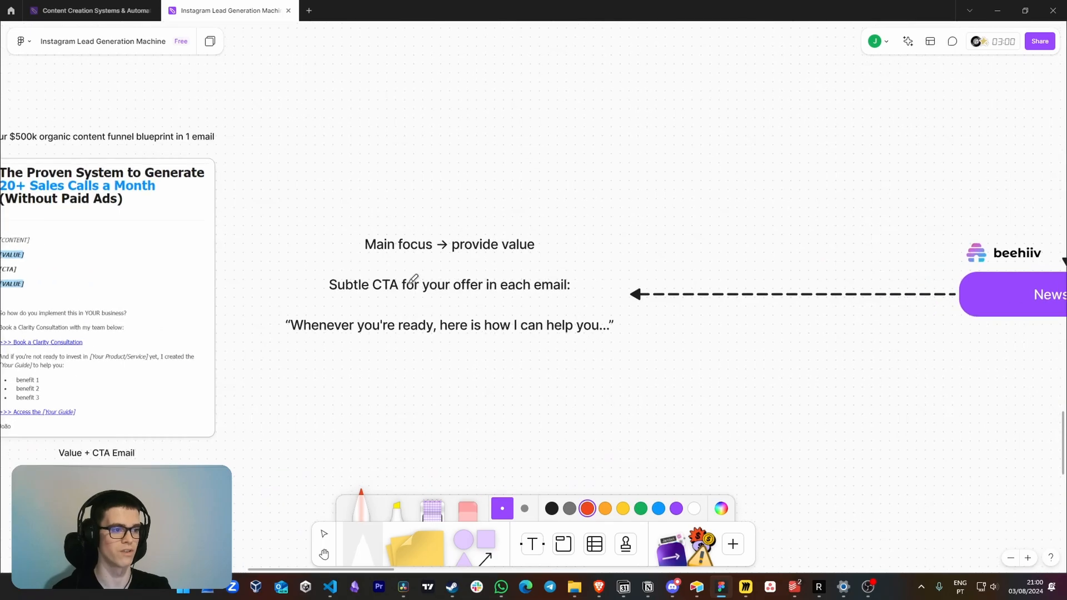
left_click_drag(359, 260, 525, 262)
scroll(489, 287, "left", 2)
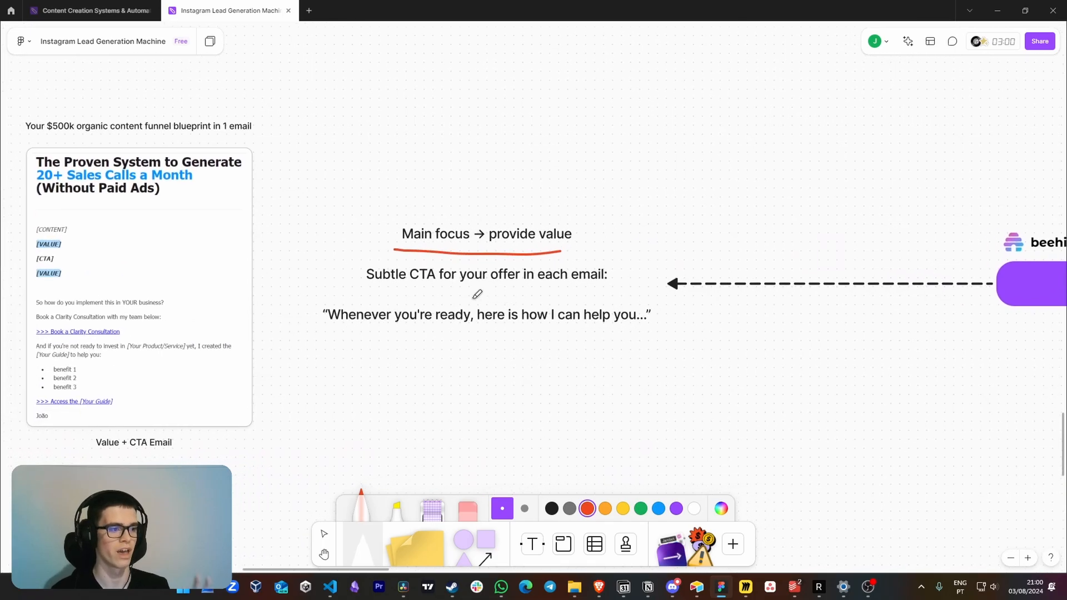
left_click_drag(392, 290, 590, 289)
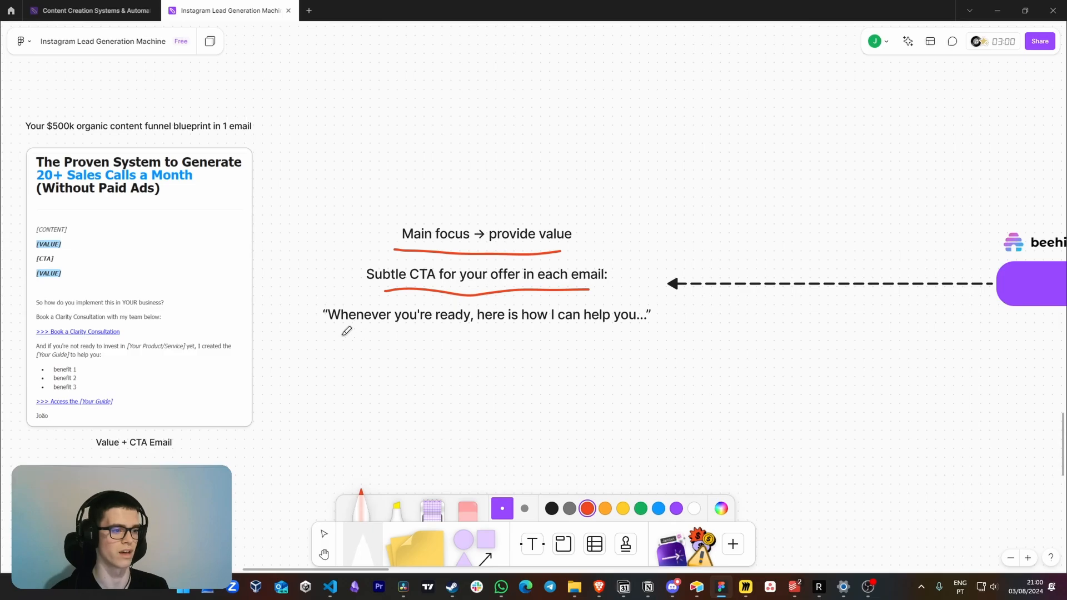
left_click_drag(336, 333, 630, 337)
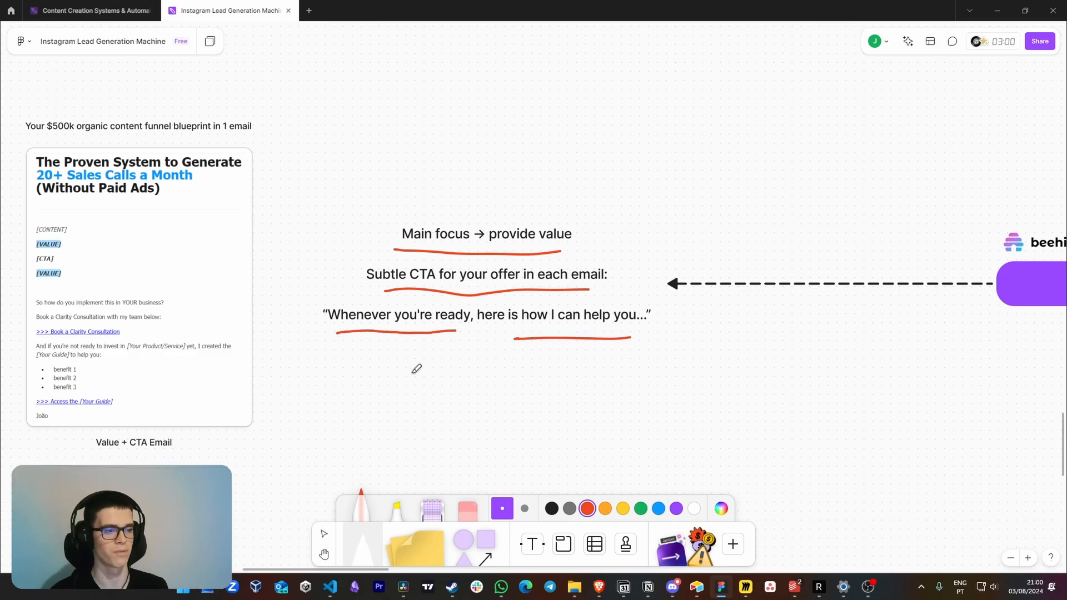
left_click_drag(414, 372, 543, 360)
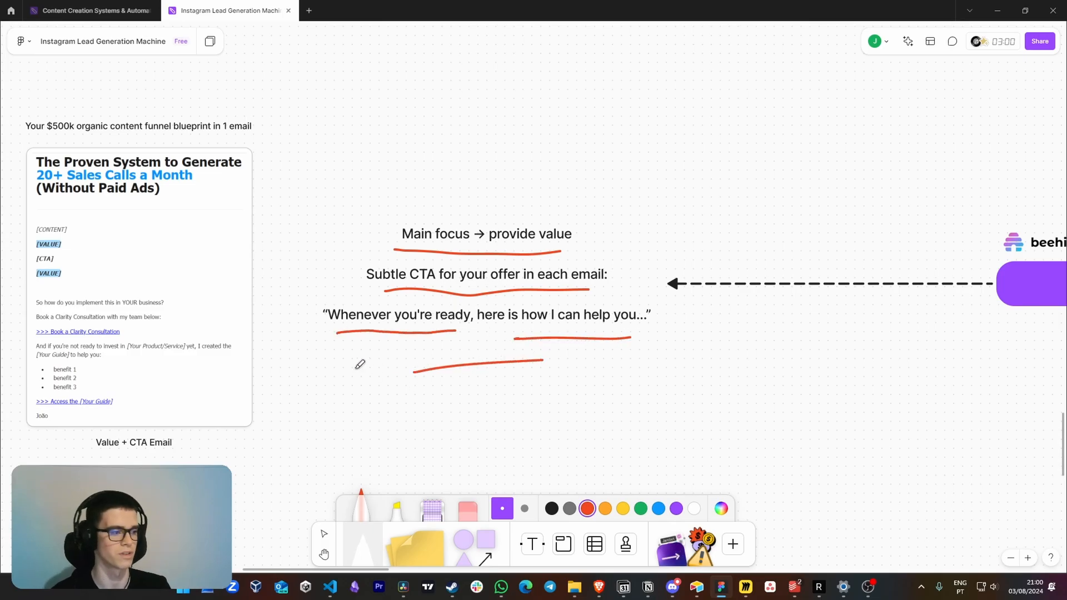
Draw a red arrow above the newsletter email's subject line and underline "$500k" and "organic content funnel blueprint in 1 email"
scroll(363, 362, "left", 10)
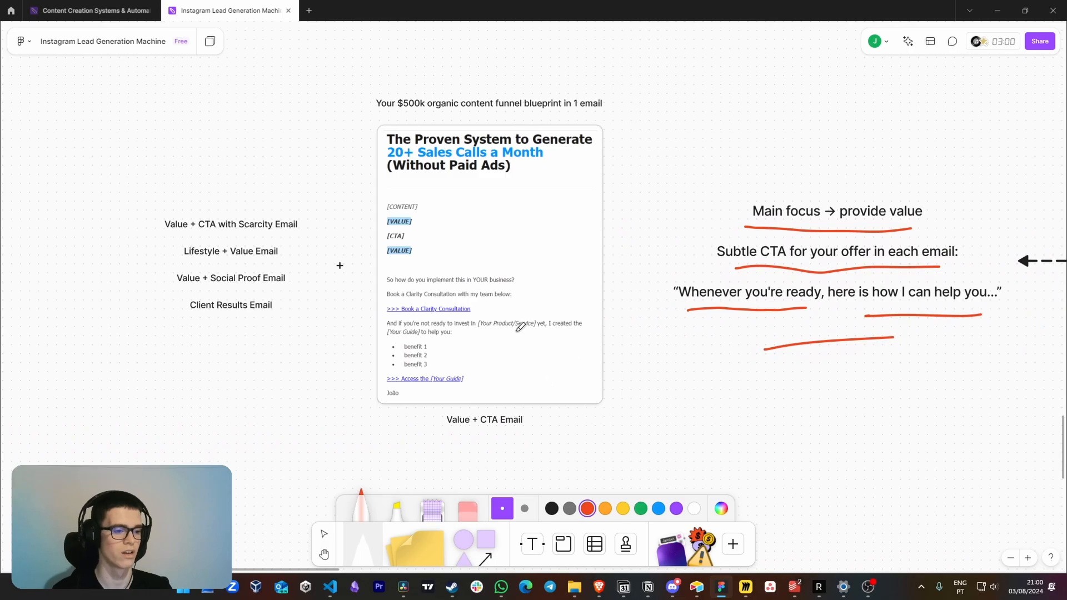
scroll(520, 327, "up", 3)
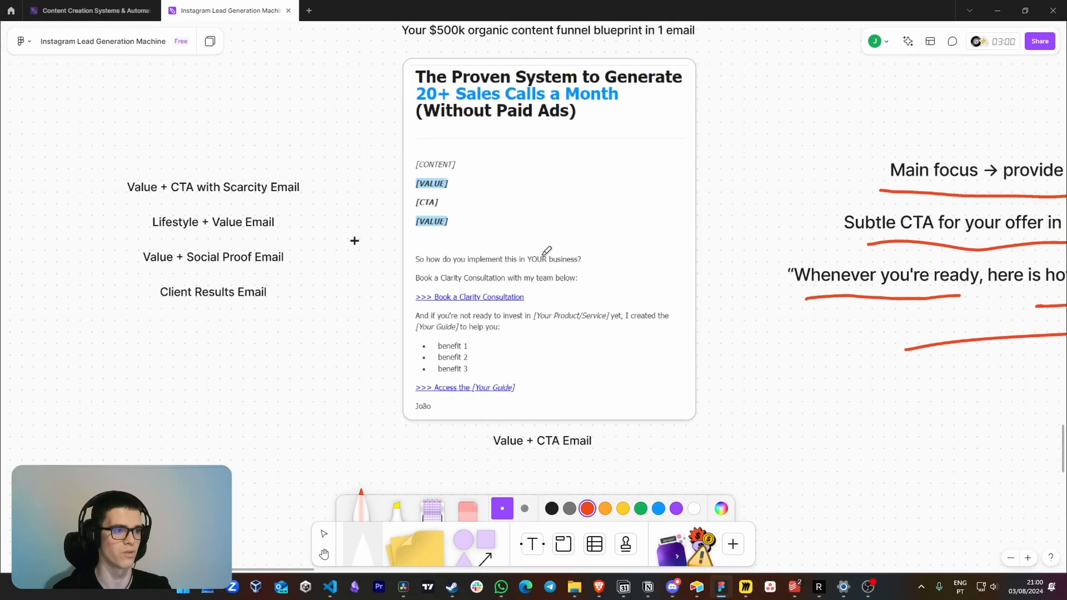
scroll(547, 251, "up", 5)
mouse_move(489, 93)
left_mouse_down()
mouse_move(492, 151)
mouse_move(522, 154)
left_mouse_up()
left_click_drag(379, 218, 431, 217)
left_click_drag(454, 219, 746, 216)
Draw a red arrow beside the email's "The Proven System" headline and underline its "(Without Paid Ads)" line
scroll(742, 215, "down", 4)
left_click_drag(277, 202, 349, 189)
left_click_drag(343, 206, 345, 181)
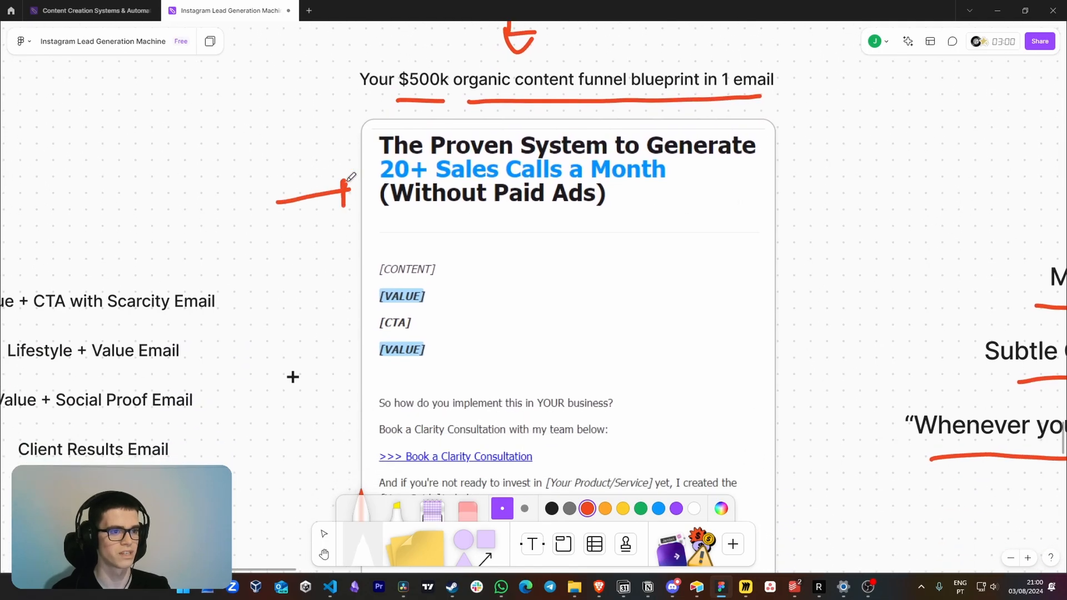
left_click_drag(382, 214, 561, 213)
Draw red arrows at the [CONTENT], [CTA] and both [VALUE] placeholders in the newsletter email
scroll(543, 231, "down", 2)
left_click_drag(513, 181, 449, 195)
mouse_move(461, 179)
left_mouse_down()
mouse_move(462, 205)
mouse_move(452, 201)
left_mouse_up()
left_click_drag(537, 204, 452, 231)
mouse_move(549, 236)
left_mouse_down()
mouse_move(423, 257)
mouse_move(452, 265)
left_mouse_up()
left_click_drag(541, 265, 448, 287)
Bracket the closing section of the newsletter email in red and underline "So how do you implement this in YOUR business?"
scroll(527, 315, "down", 3)
mouse_move(375, 238)
left_mouse_down()
mouse_move(347, 471)
mouse_move(389, 490)
left_mouse_up()
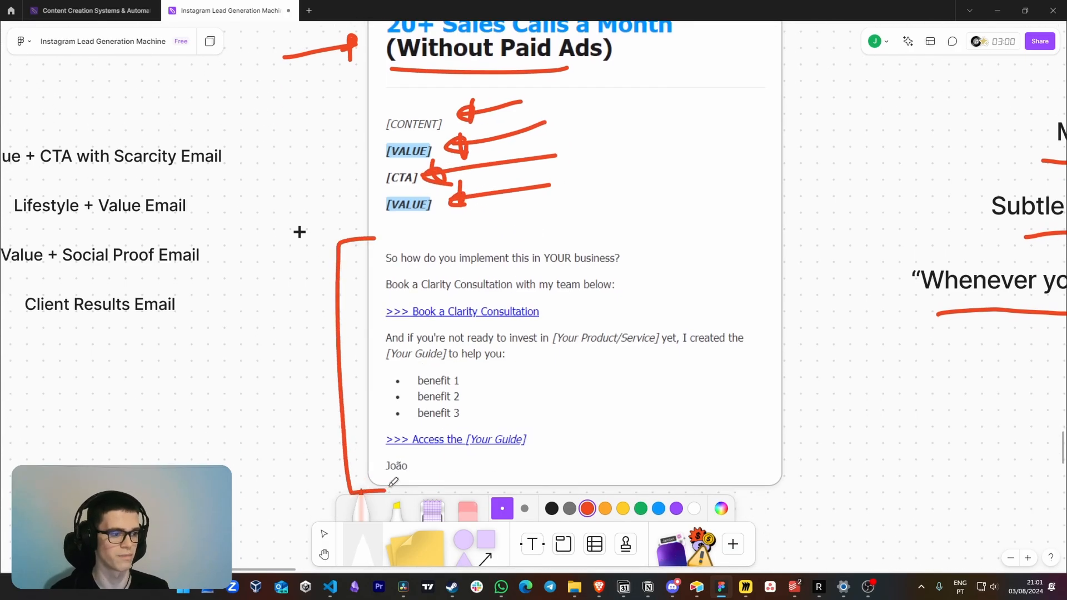
scroll(548, 424, "down", 1)
scroll(448, 211, "up", 3)
left_click_drag(409, 218, 765, 218)
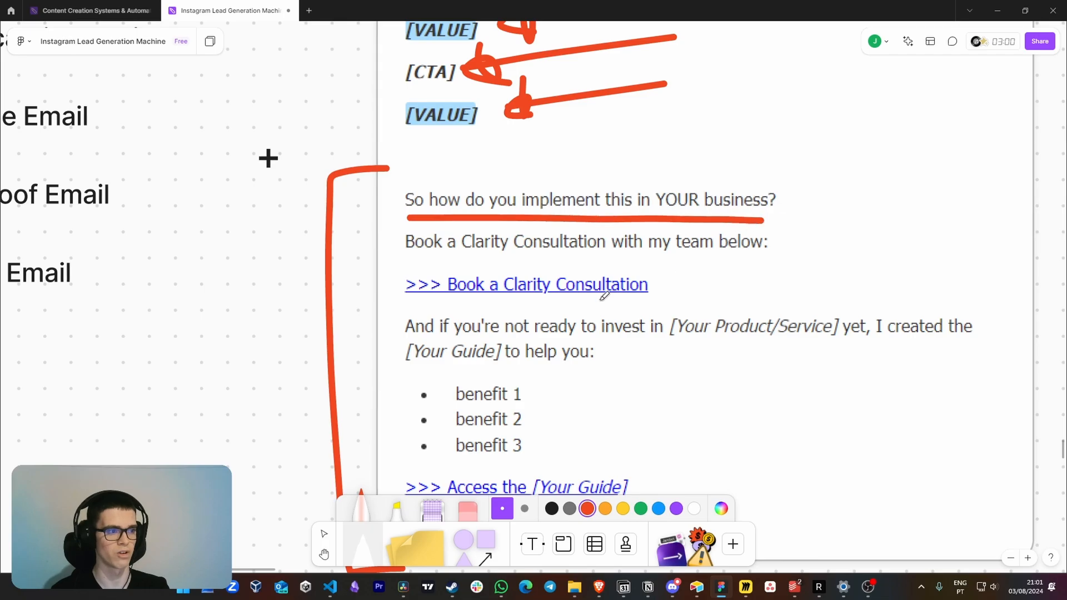
Underline "Book a Clarity Consultation with my team below" and the sentence offering [Your Guide] to people not ready to invest
scroll(608, 289, "down", 2)
scroll(608, 289, "right", 1)
left_click_drag(368, 194, 733, 188)
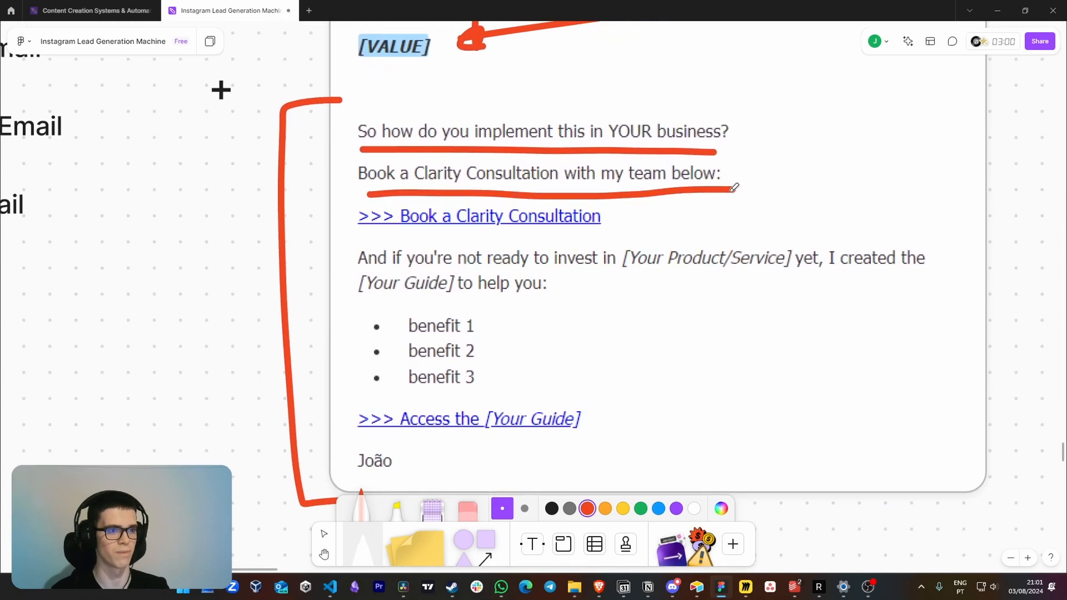
left_click_drag(356, 272, 892, 273)
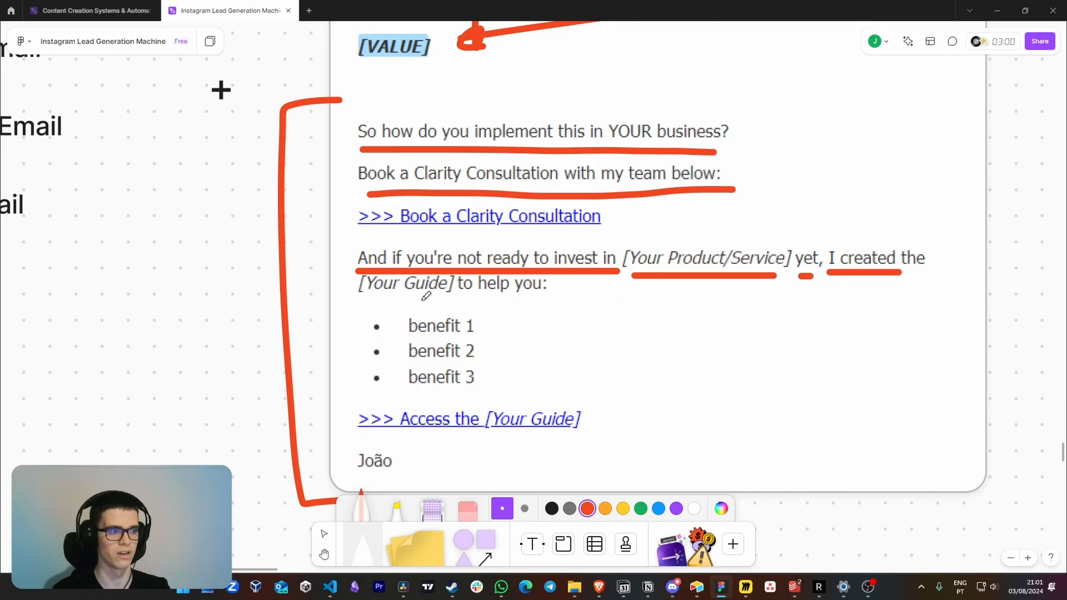
left_click_drag(354, 300, 531, 296)
Mark the three benefits with short red strokes and draw an arrow at the "Access the [Your Guide]" link
mouse_move(495, 322)
left_mouse_down()
mouse_move(522, 315)
mouse_move(506, 345)
left_mouse_up()
left_click_drag(578, 365, 530, 377)
scroll(578, 416, "down", 2)
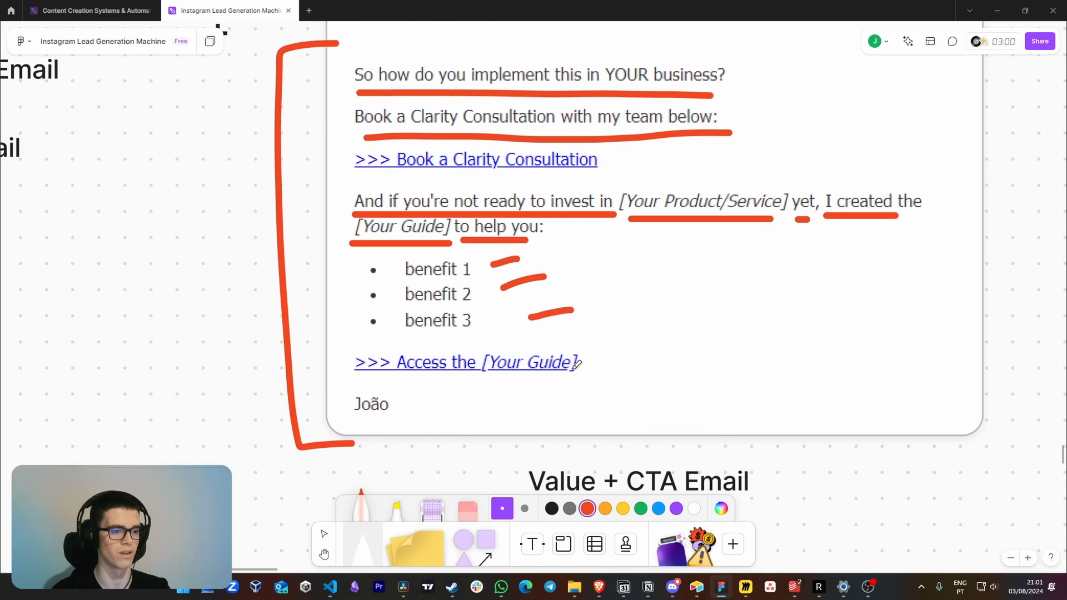
mouse_move(695, 395)
left_mouse_down()
mouse_move(570, 371)
mouse_move(593, 377)
left_mouse_up()
scroll(593, 376, "down", 3)
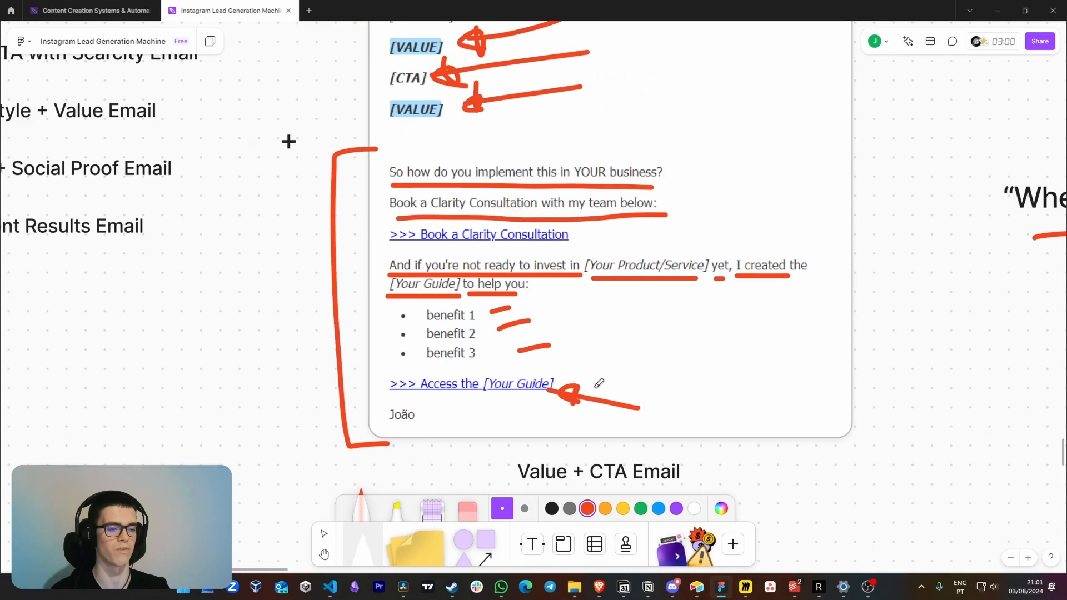
Draw red brackets on both sides of the list of four other newsletter email types
left_click_drag(266, 233, 694, 359)
scroll(695, 359, "down", 2)
scroll(695, 358, "up", 1)
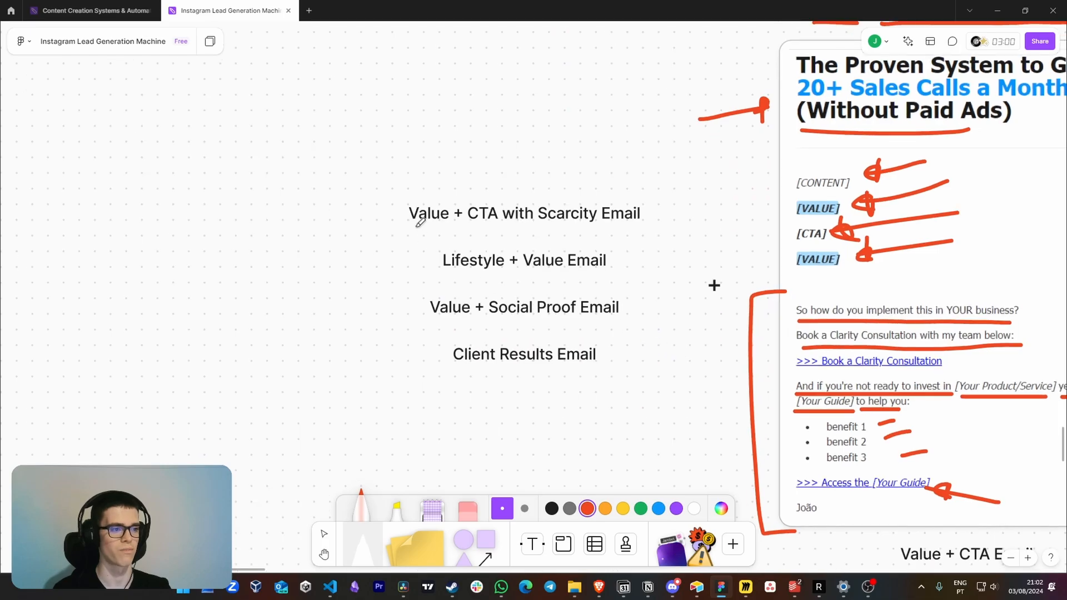
mouse_move(416, 192)
left_mouse_down()
mouse_move(373, 362)
mouse_move(441, 380)
left_mouse_up()
mouse_move(636, 184)
left_mouse_down()
mouse_move(672, 289)
mouse_move(587, 331)
left_mouse_up()
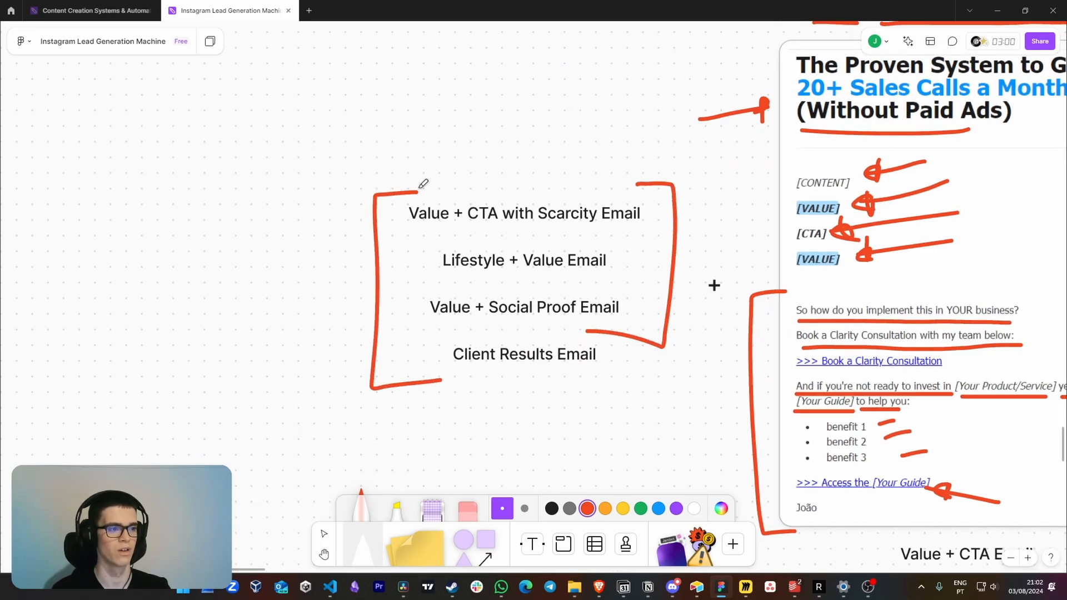
Underline "Email" in the scarcity entry, "Value" and "Social Proof", and the "Client Results Email" entry
left_click_drag(589, 227, 642, 225)
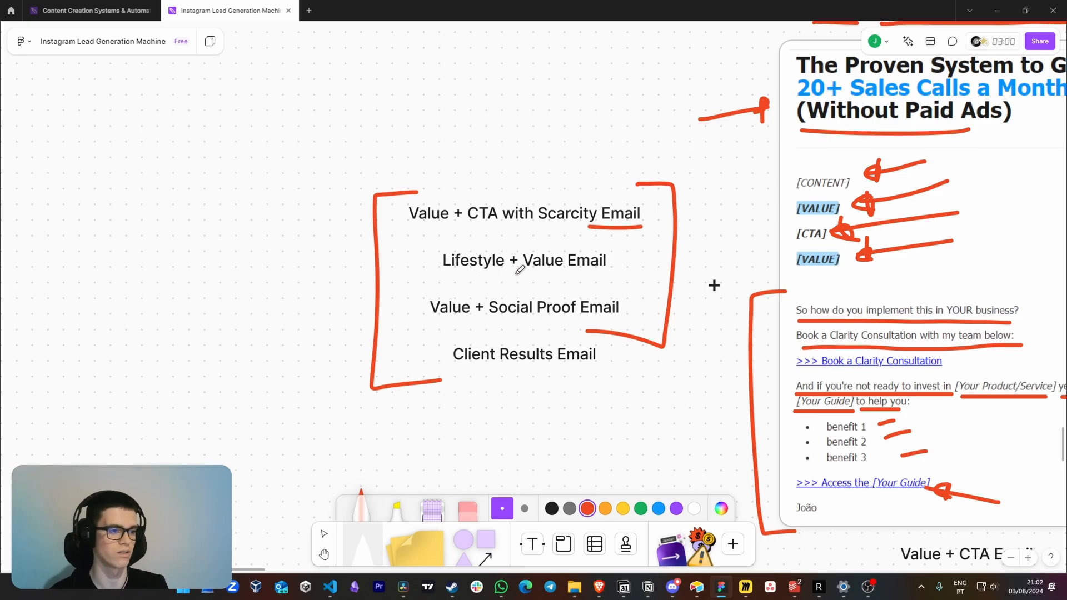
left_click_drag(438, 321, 563, 324)
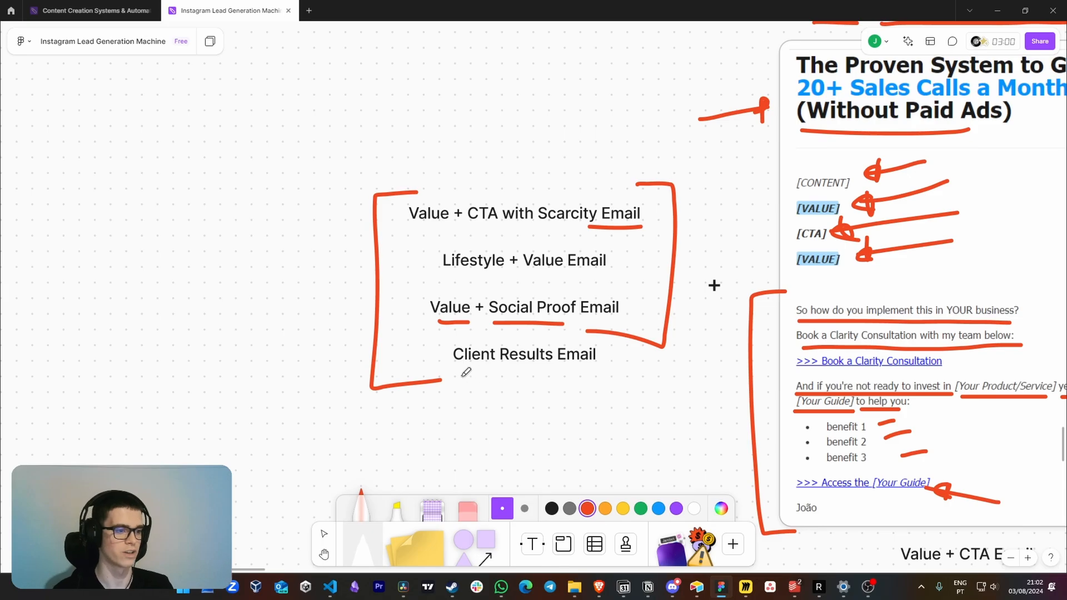
left_click_drag(466, 371, 601, 372)
Circle the Free Community stage together with its Skool and Discord labels in red
scroll(556, 374, "down", 5)
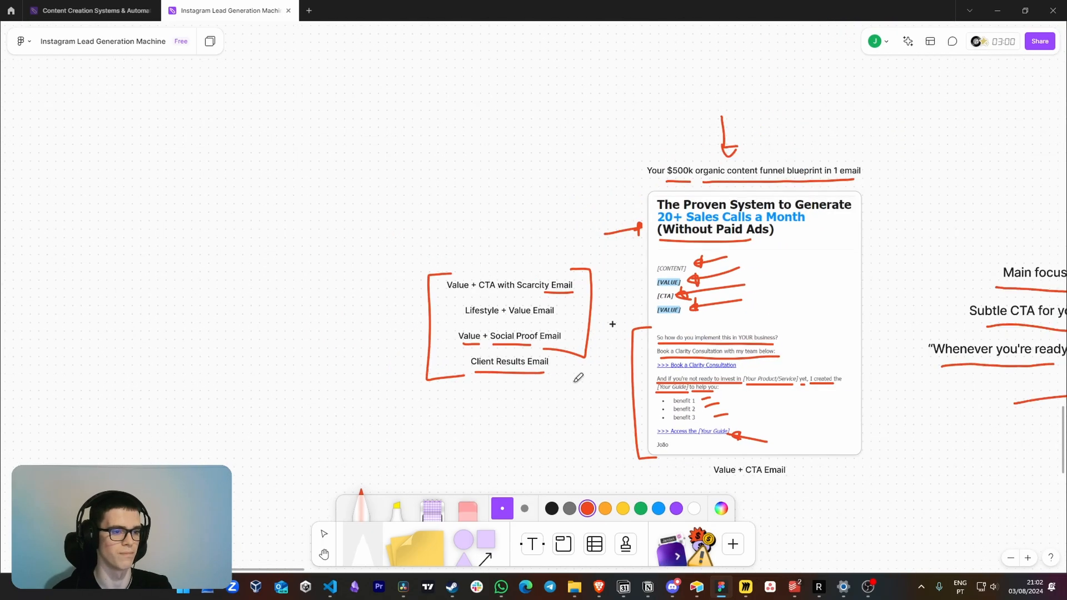
scroll(663, 377, "right", 8)
scroll(686, 370, "down", 4)
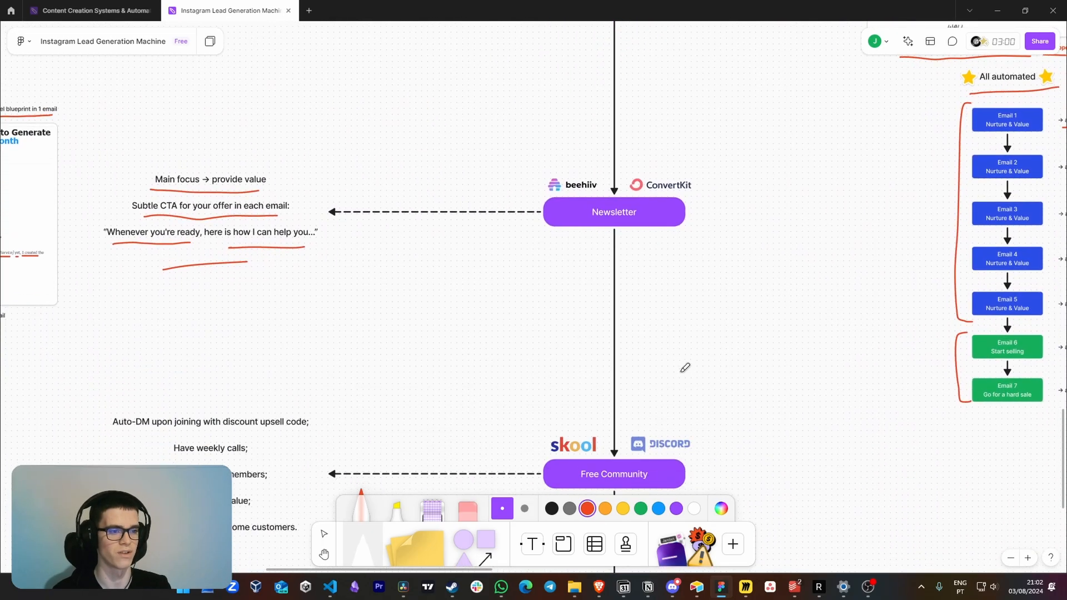
scroll(695, 347, "up", 5)
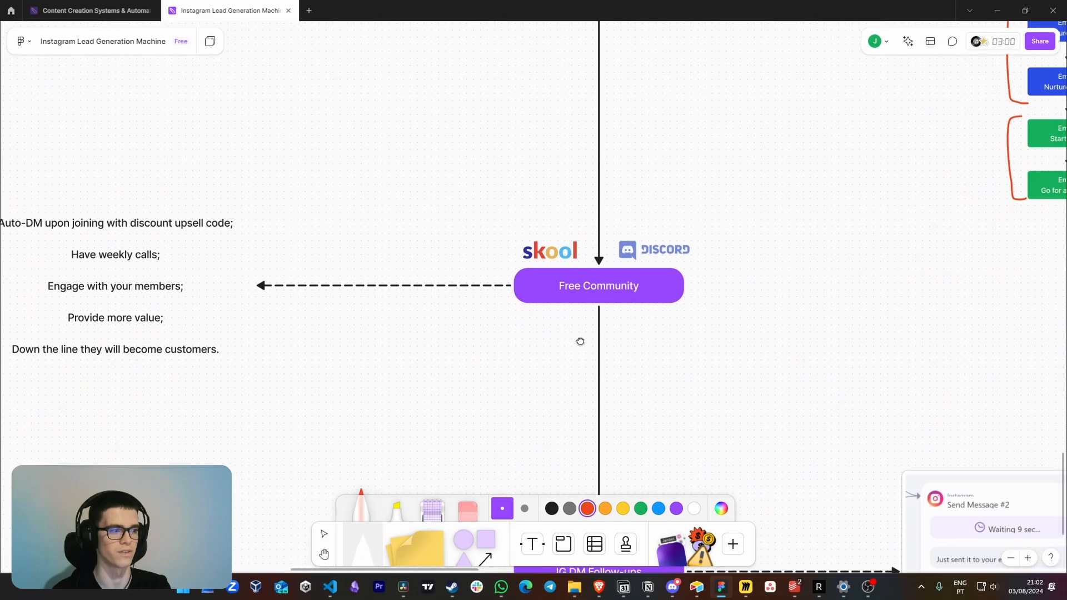
mouse_move(522, 328)
left_mouse_down()
mouse_move(619, 195)
mouse_move(482, 340)
left_mouse_up()
scroll(461, 309, "left", 4)
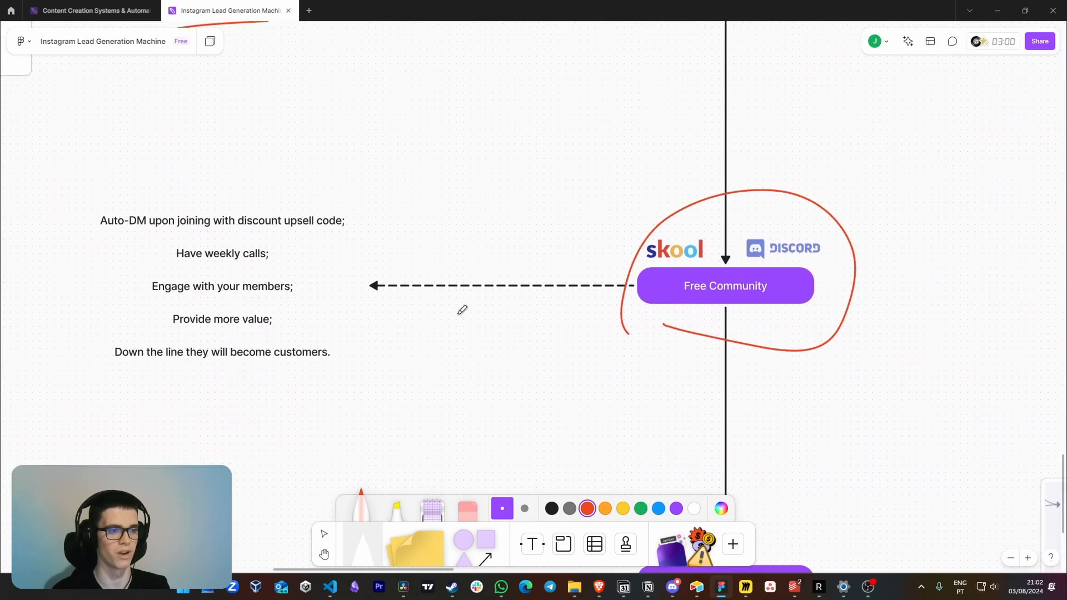
Underline the community notes on the auto-DM discount code, weekly calls, engaging with members and leads becoming customers down the line
scroll(431, 316, "up", 3)
scroll(472, 311, "left", 5)
scroll(436, 236, "up", 2)
left_click_drag(337, 215, 714, 210)
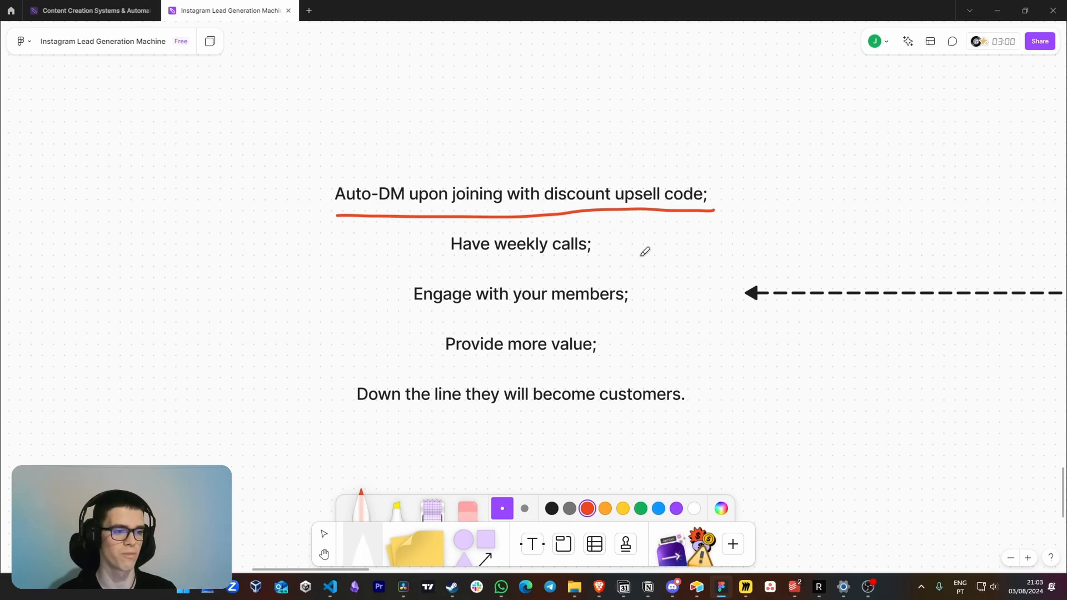
left_click_drag(454, 264, 593, 271)
left_click_drag(477, 312, 595, 321)
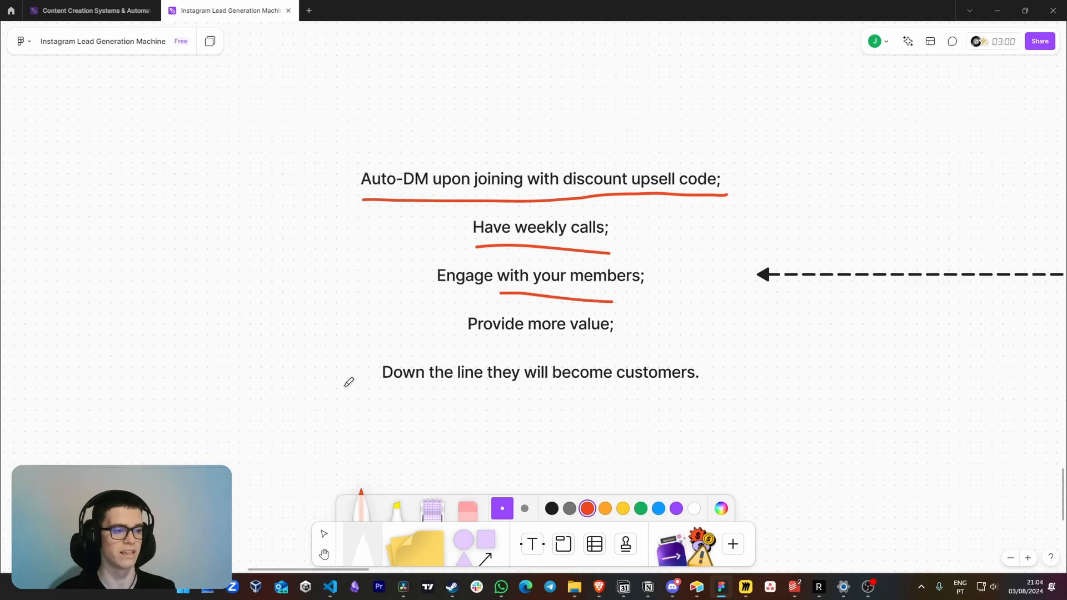
left_click_drag(345, 385, 554, 395)
left_click_drag(696, 391, 721, 390)
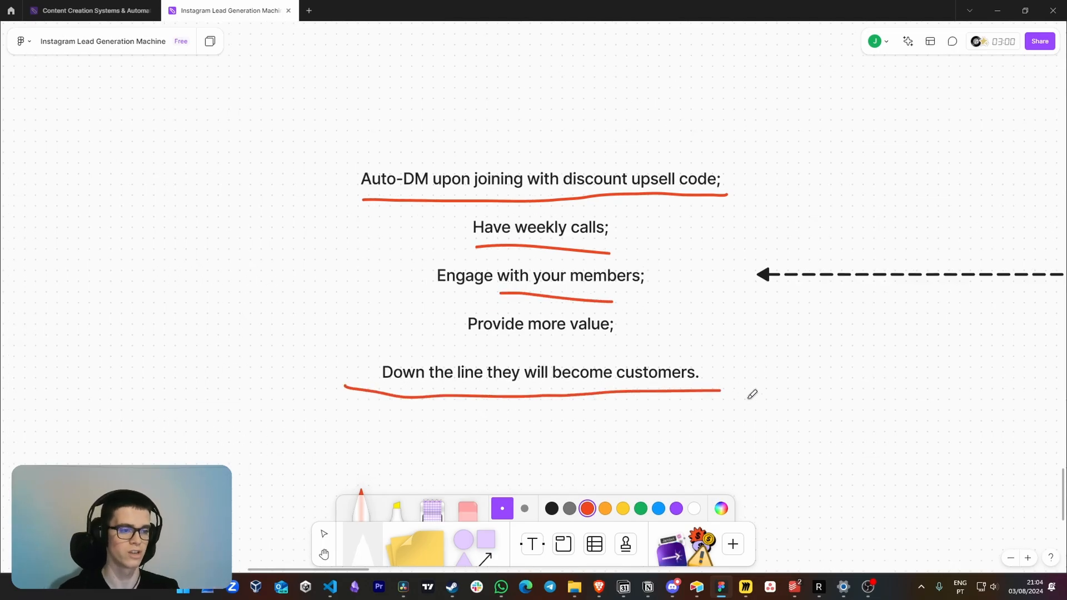
Circle the IG DM Follow-ups stage in red and underline its label
scroll(753, 393, "right", 2)
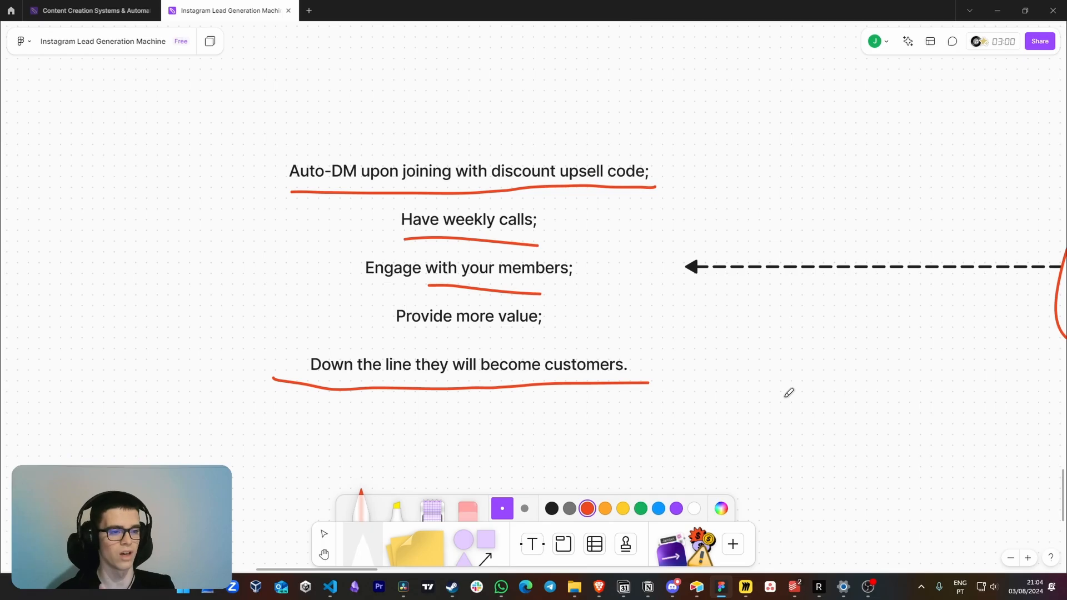
left_click_drag(761, 395, 546, 367)
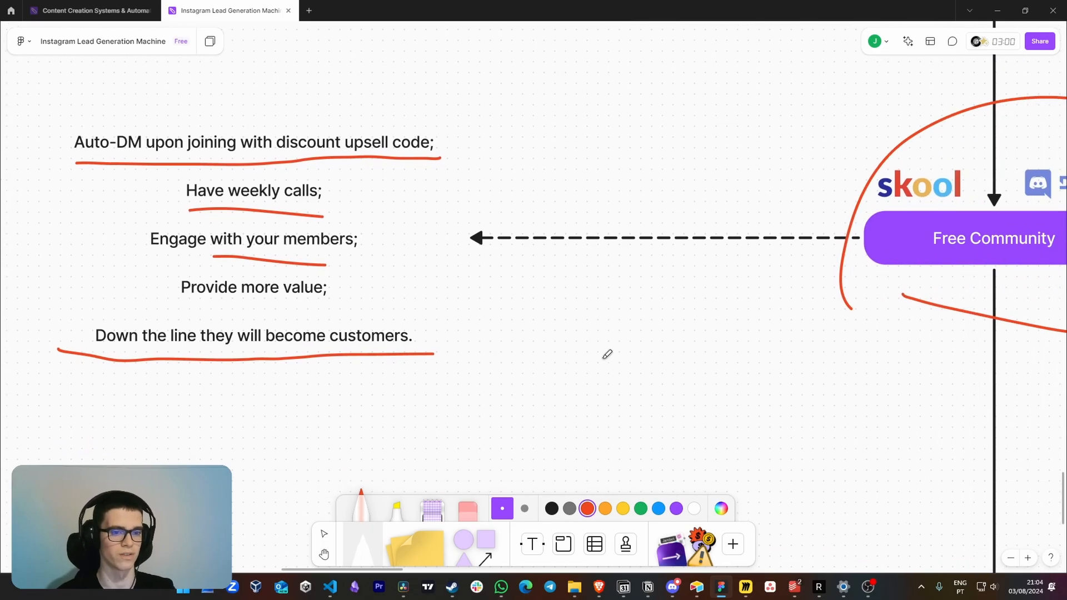
scroll(607, 355, "down", 2)
mouse_move(889, 474)
left_mouse_down()
mouse_move(810, 415)
mouse_move(744, 306)
mouse_move(770, 431)
mouse_move(664, 335)
left_mouse_up()
left_click_drag(768, 382, 726, 335)
scroll(660, 329, "up", 1)
scroll(681, 345, "up", 1)
mouse_move(768, 379)
left_mouse_down()
mouse_move(724, 321)
mouse_move(629, 333)
left_mouse_up()
scroll(735, 321, "up", 1)
left_click_drag(396, 321, 465, 324)
Draw a red arrow at "Just sent it to your email" in Send Message #2 and underline the "quick question" message
left_click_drag(745, 339, 531, 336)
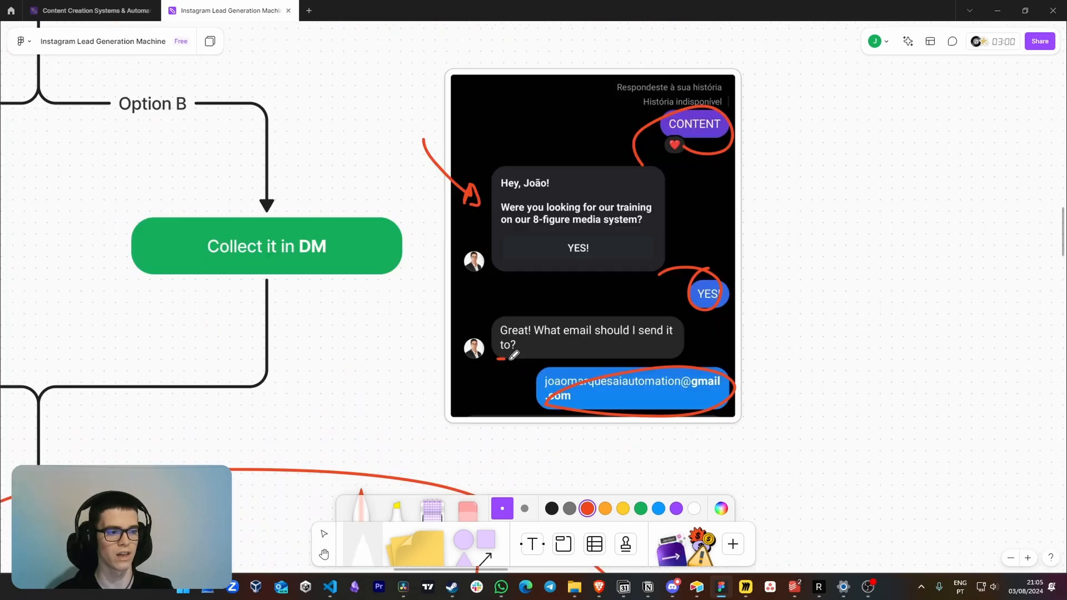
left_click_drag(498, 359, 653, 349)
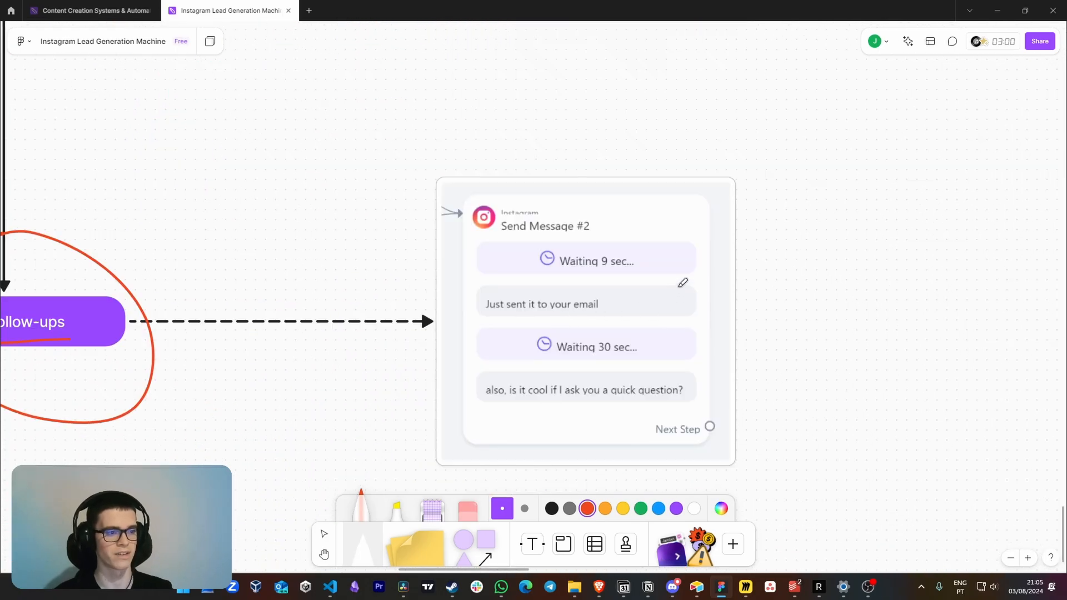
mouse_move(683, 283)
left_mouse_down()
mouse_move(635, 295)
mouse_move(632, 309)
left_mouse_up()
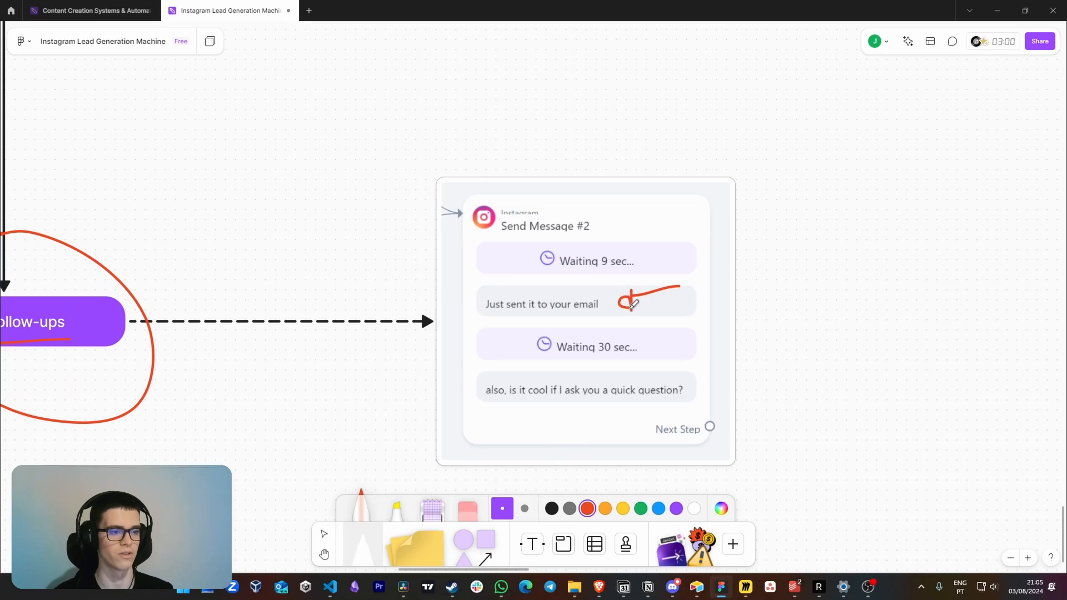
scroll(676, 334, "down", 1)
left_click_drag(503, 383, 683, 383)
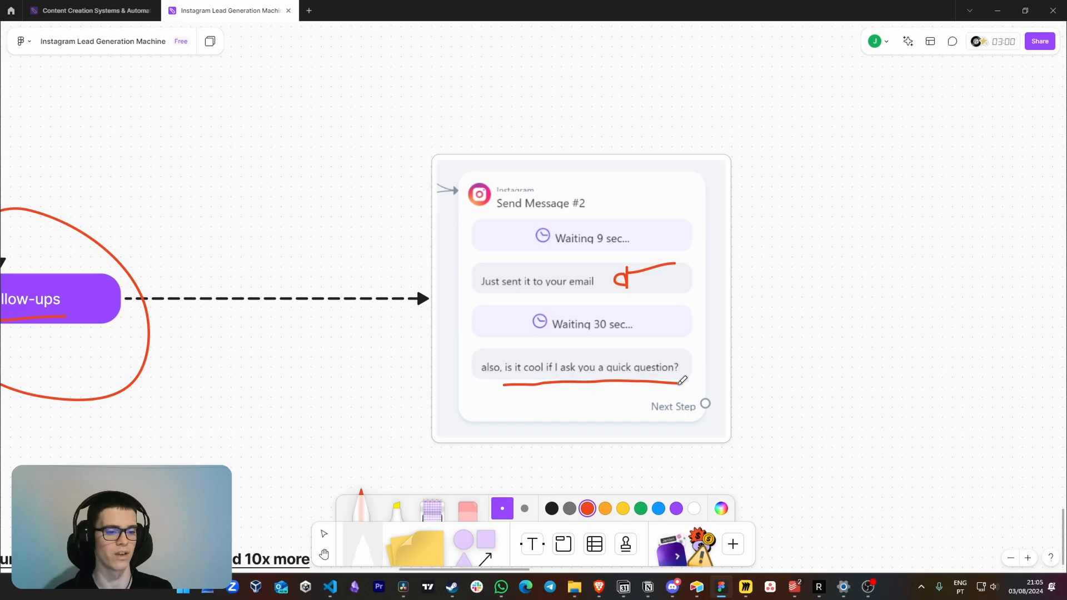
Underline the concluding note's phrases on providing 10x more value than the competitor, the landing page and the 'book a call' button
left_click_drag(568, 302, 584, 290)
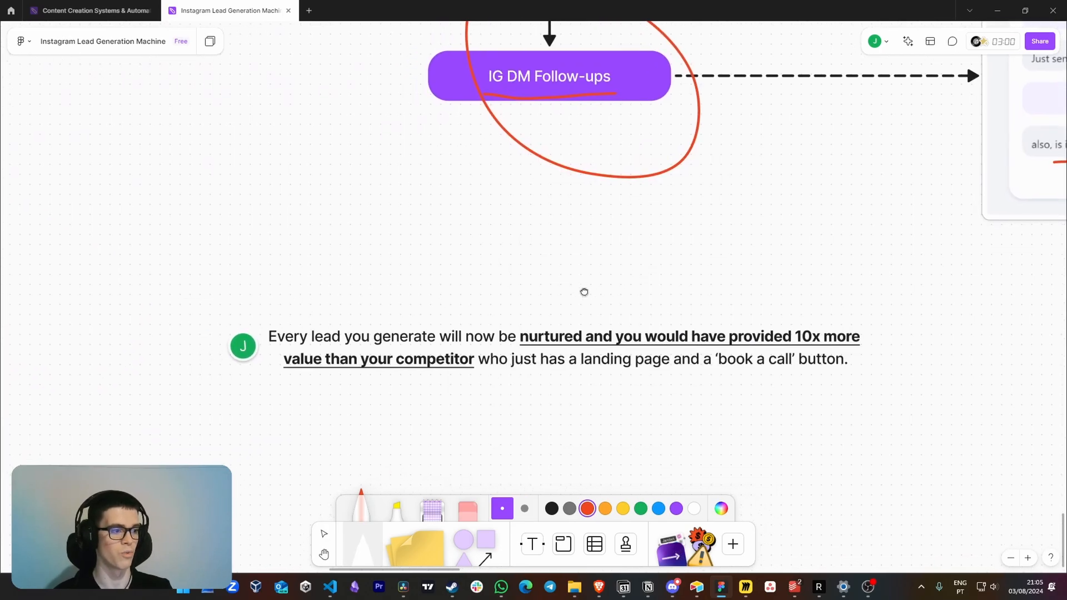
left_click_drag(408, 303, 392, 267)
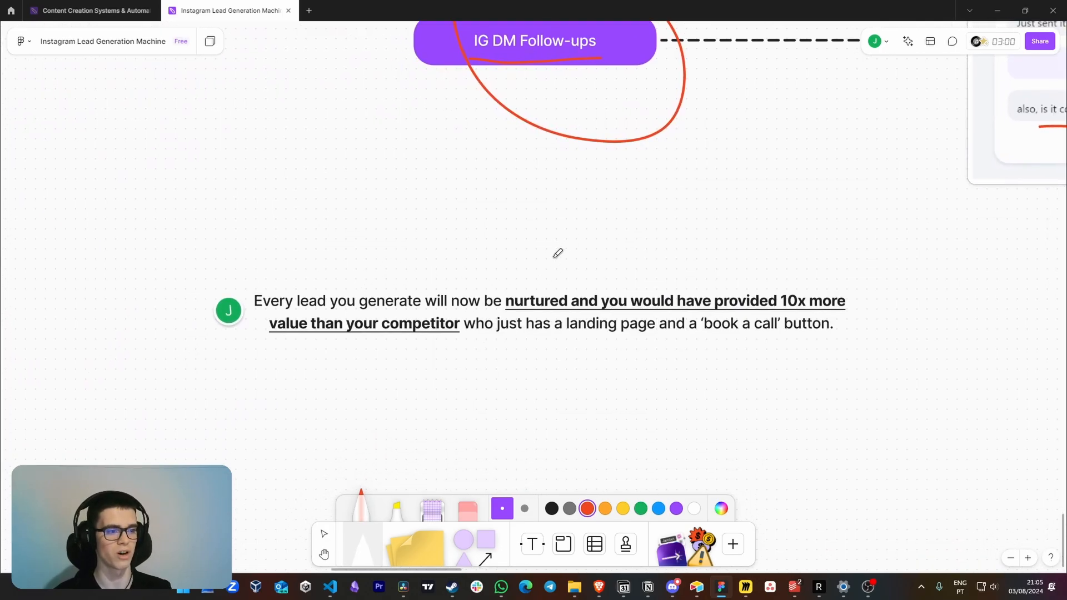
left_click_drag(506, 312, 847, 313)
left_click_drag(285, 342, 792, 338)
Review the annotated funnel, including the Manychat steps and the notes on pinning stories to highlights, through to The Buildout section
scroll(495, 267, "down", 10)
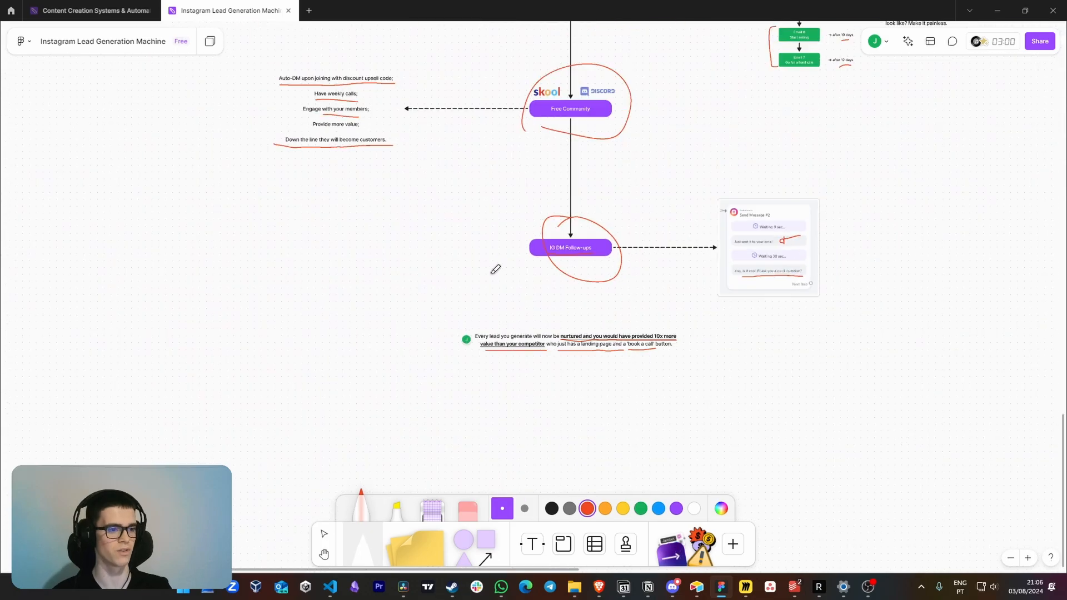
scroll(717, 275, "up", 10)
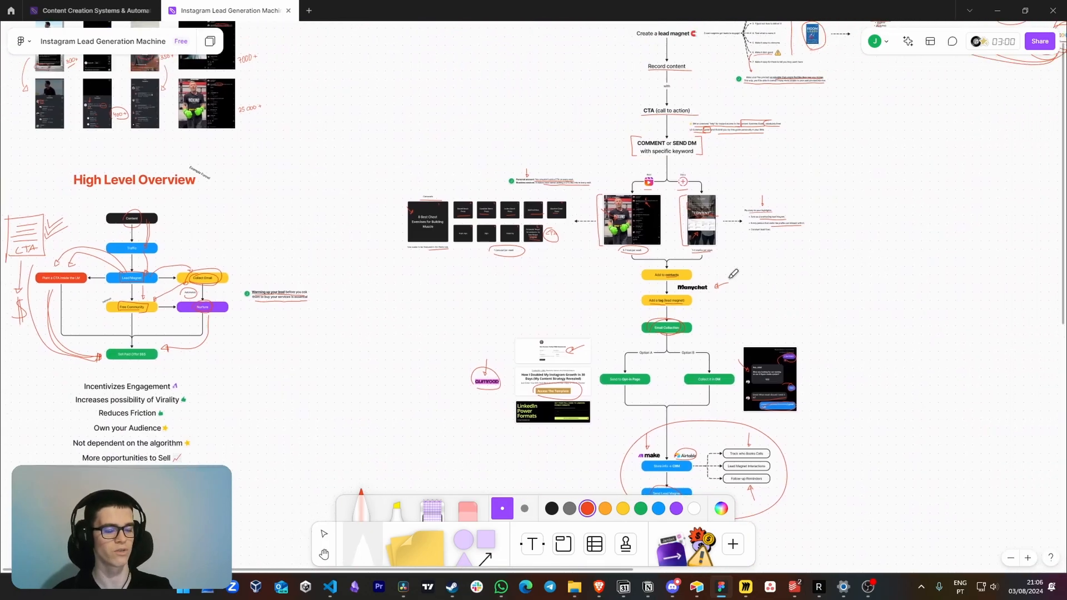
scroll(711, 276, "up", 5)
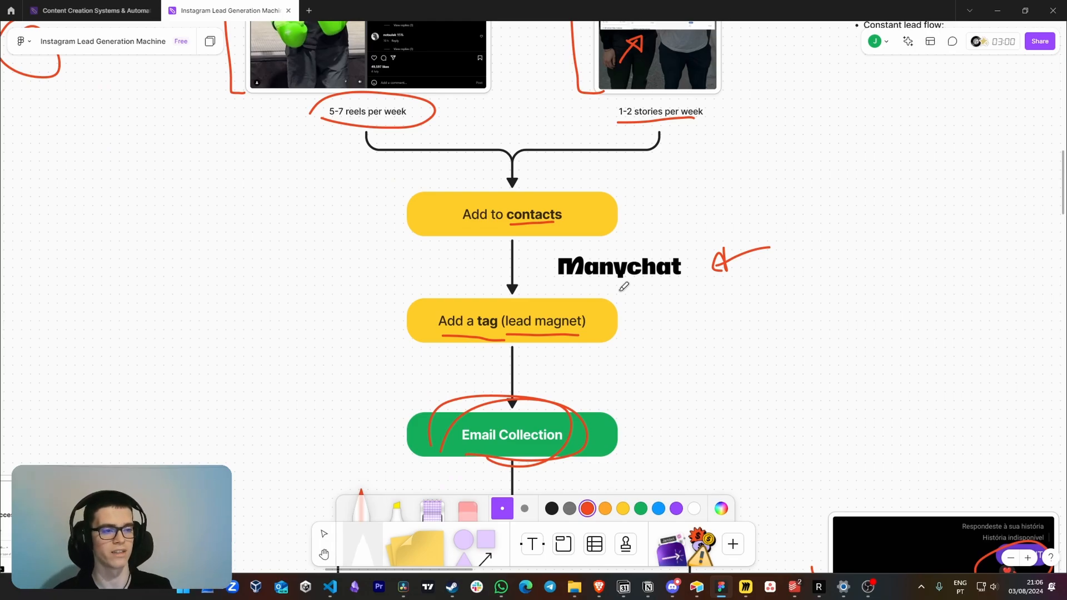
left_click_drag(677, 300, 345, 478)
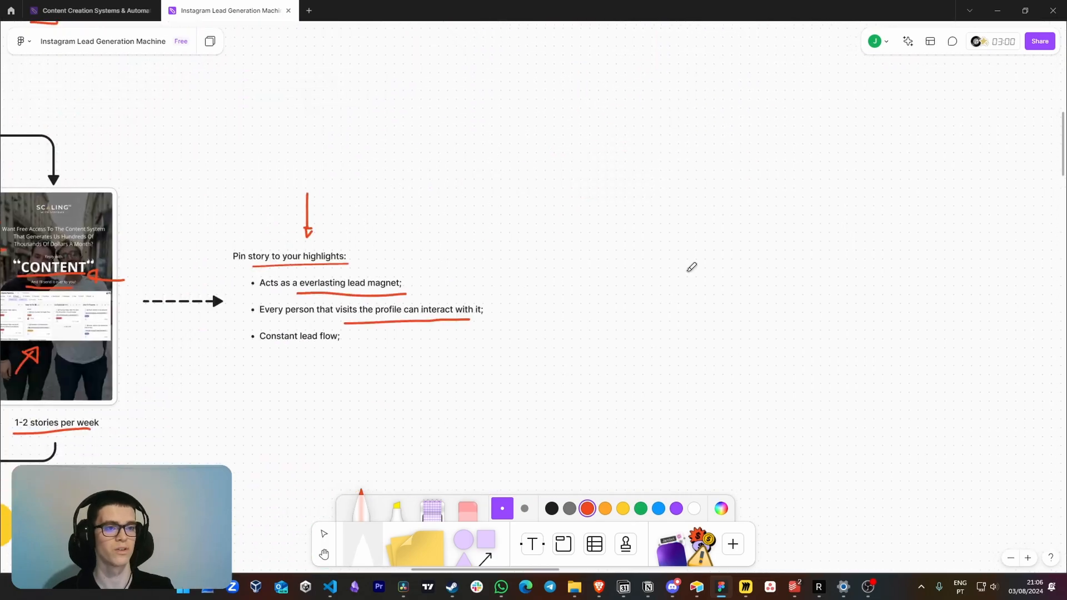
left_click_drag(691, 267, 345, 478)
scroll(671, 280, "down", 3)
scroll(671, 280, "down", 3)
left_click_drag(846, 251, 617, 336)
left_click_drag(897, 178, 589, 239)
left_click_drag(964, 257, 776, 216)
left_click_drag(816, 333, 802, 295)
scroll(794, 312, "down", 3)
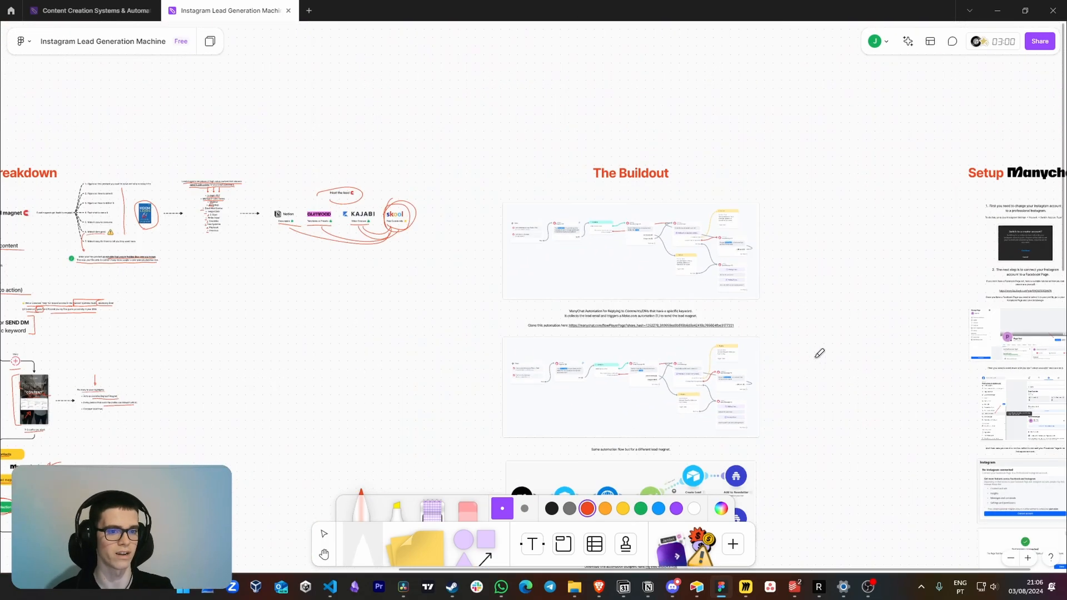
Draw a red arrow at the upper Email module of Make.com automation (2.) in The Buildout section
scroll(694, 474, "up", 2)
mouse_move(695, 475)
left_mouse_down()
mouse_move(663, 283)
mouse_move(664, 295)
left_mouse_up()
scroll(601, 296, "down", 2)
scroll(633, 295, "up", 3)
scroll(667, 289, "down", 3)
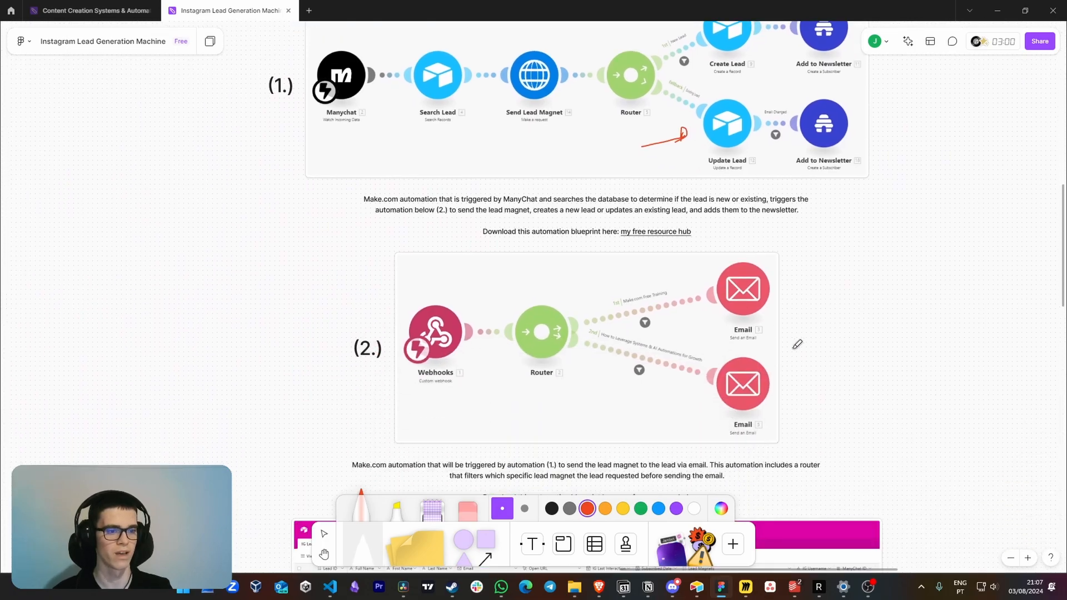
left_click_drag(649, 370, 655, 323)
mouse_move(879, 219)
left_mouse_down()
mouse_move(823, 218)
mouse_move(820, 230)
left_mouse_up()
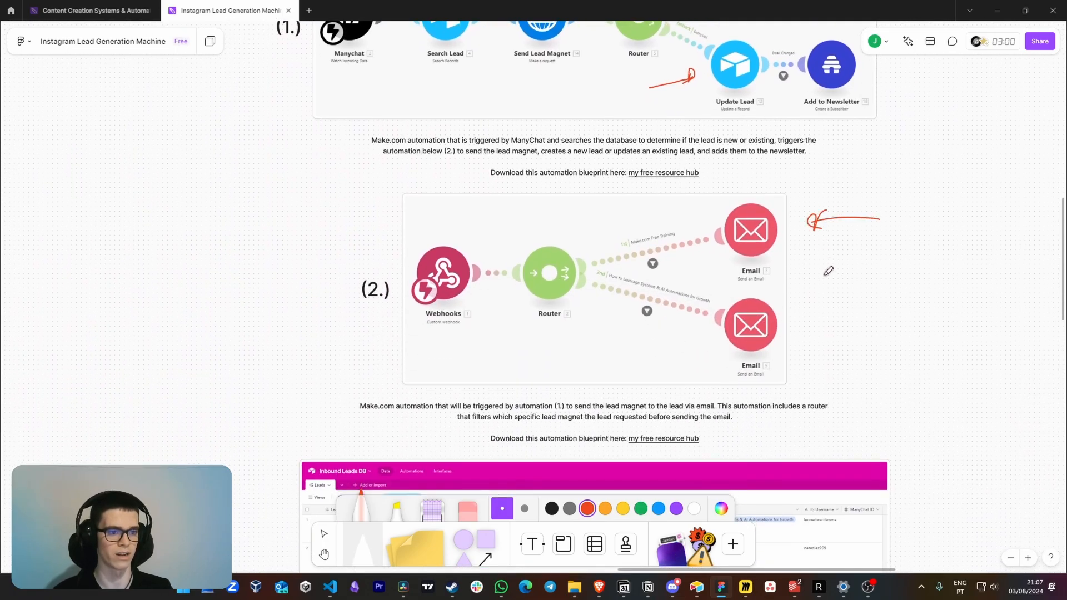
Draw a red bracket around the Inbound Leads DB Airtable screenshot in The Buildout section
left_click_drag(776, 524, 804, 297)
scroll(806, 293, "up", 2)
mouse_move(262, 204)
left_mouse_down()
mouse_move(197, 209)
mouse_move(266, 443)
left_mouse_up()
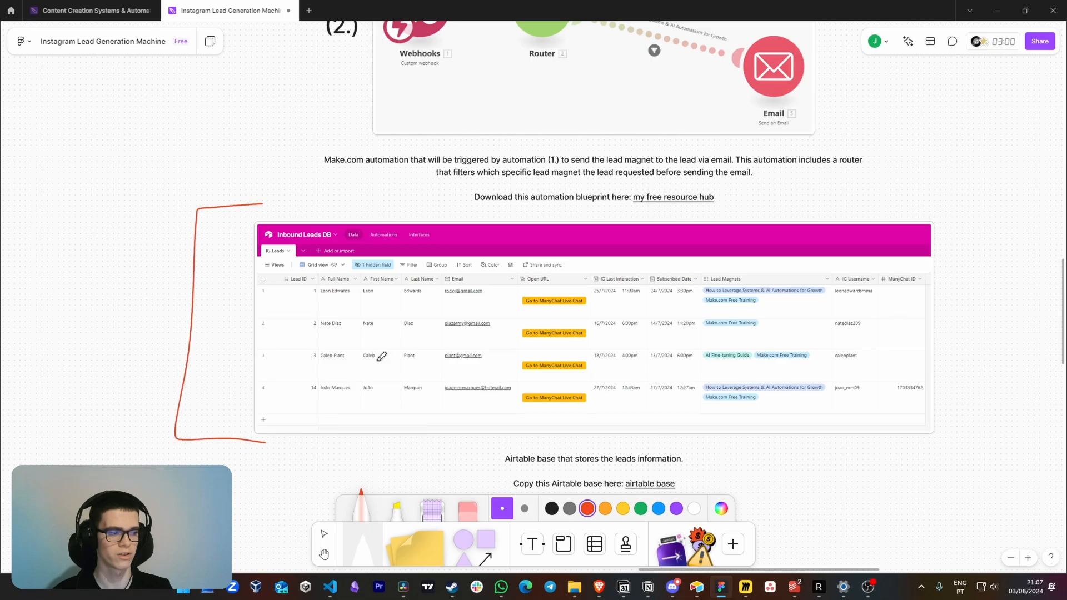
left_click_drag(891, 189, 891, 498)
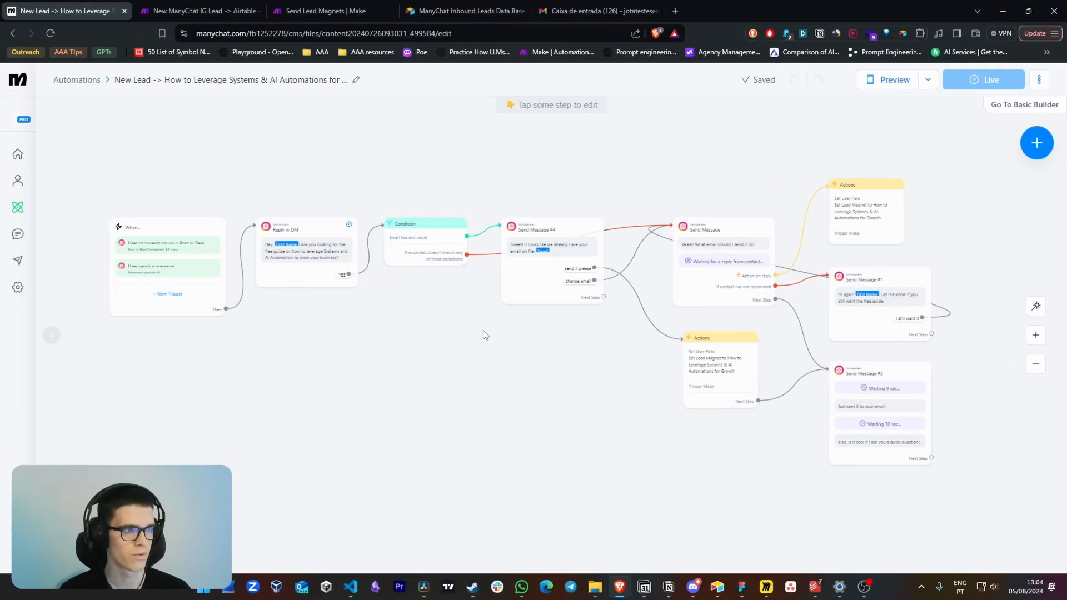
Switch to the browser and look over the two Make scenarios before returning to the ManyChat automation
left_click(186, 7)
left_click(325, 10)
left_click(94, 10)
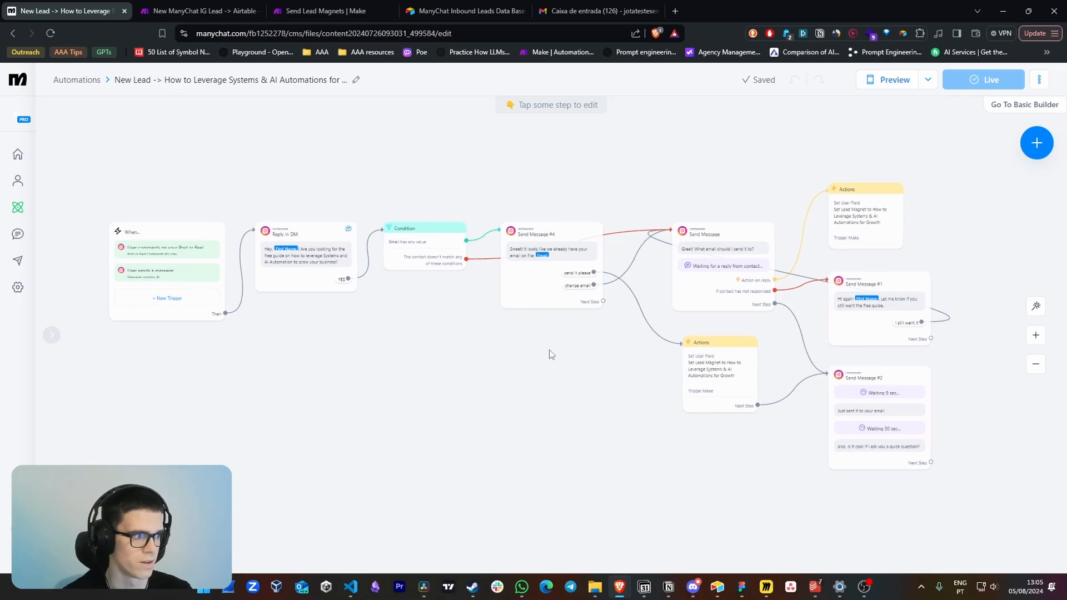
Inspect the "User sends a message" trigger and its keyword in the ManyChat guide automation
scroll(259, 195, "up", 3)
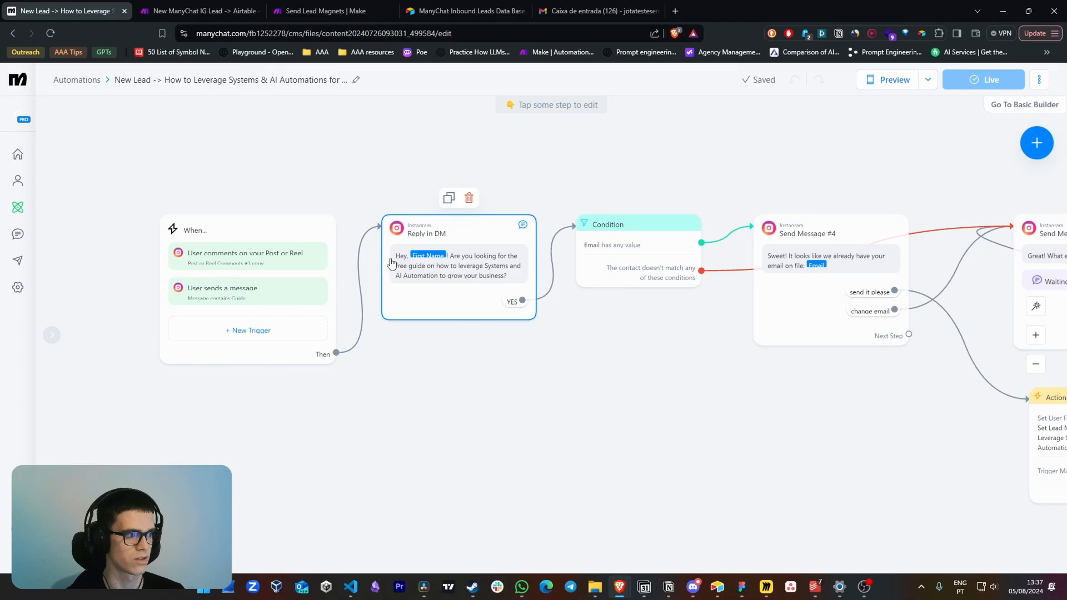
left_click(261, 303)
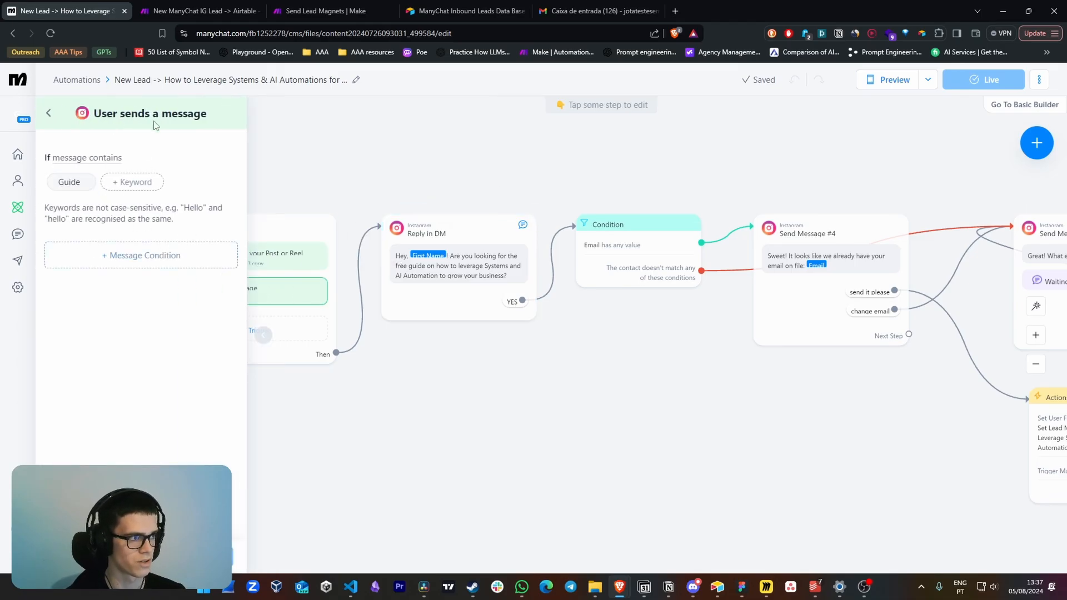
left_click(614, 410)
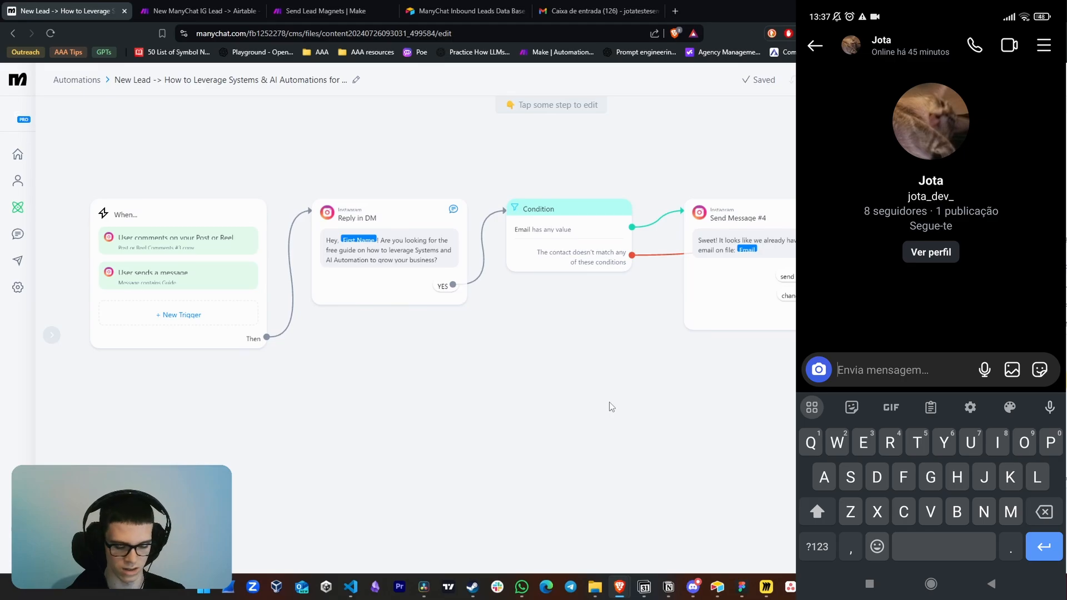
Test the automation in the Instagram chat by sending "Guide", answering "YES" and replying with the contact's email
type("Guide")
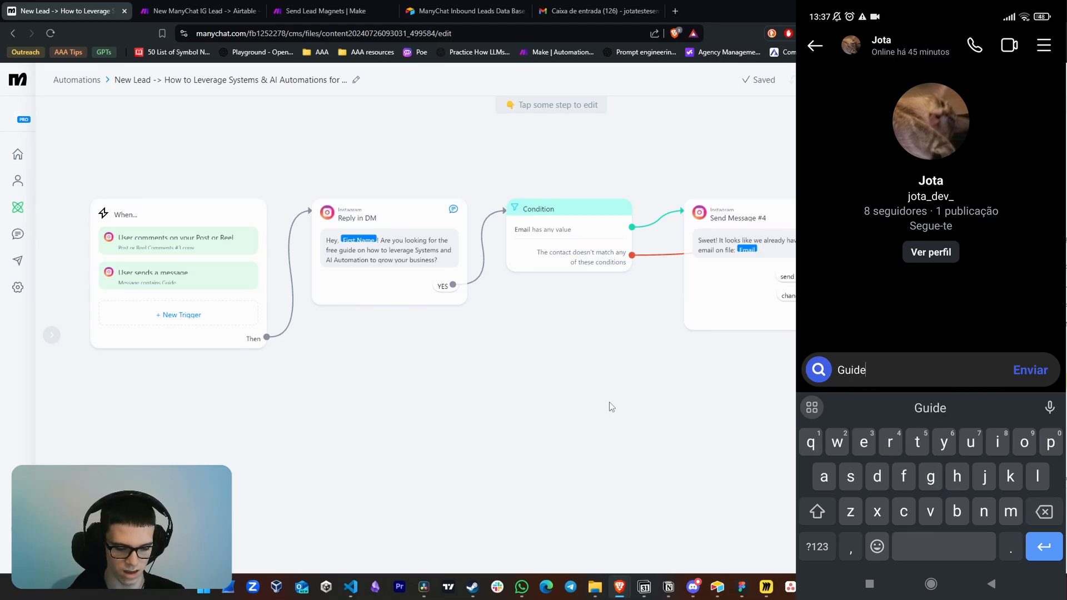
left_click_drag(611, 406, 483, 374)
scroll(483, 374, "down", 3)
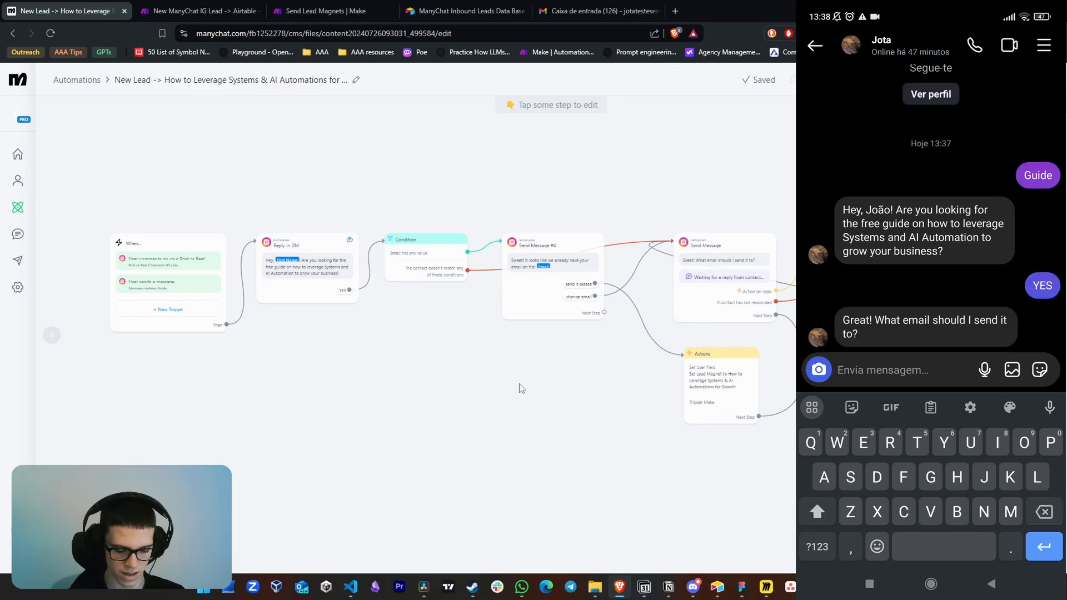
type("jotae")
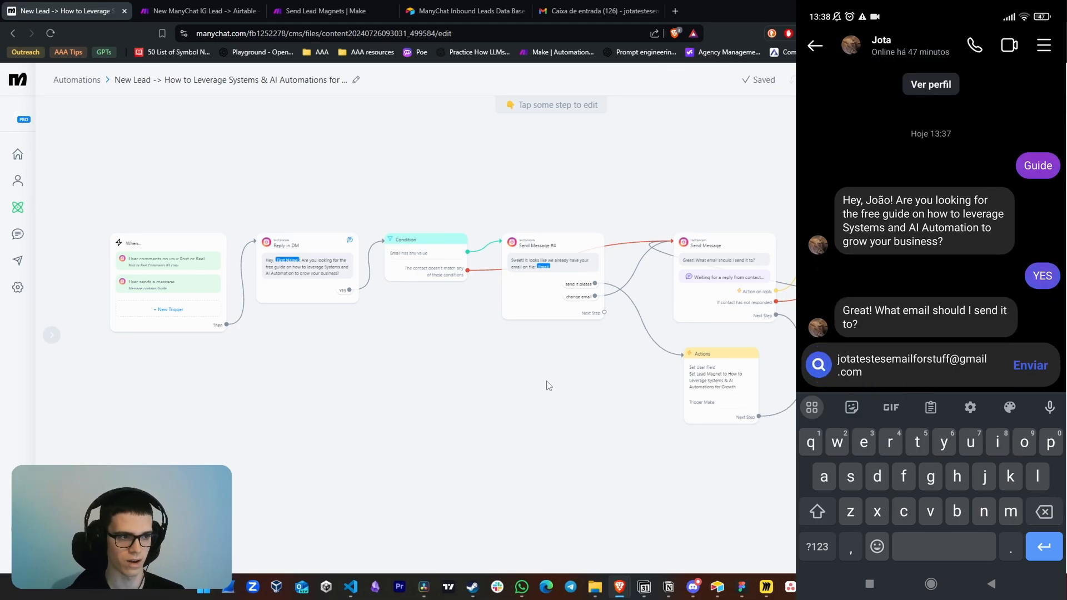
left_click_drag(548, 386, 531, 382)
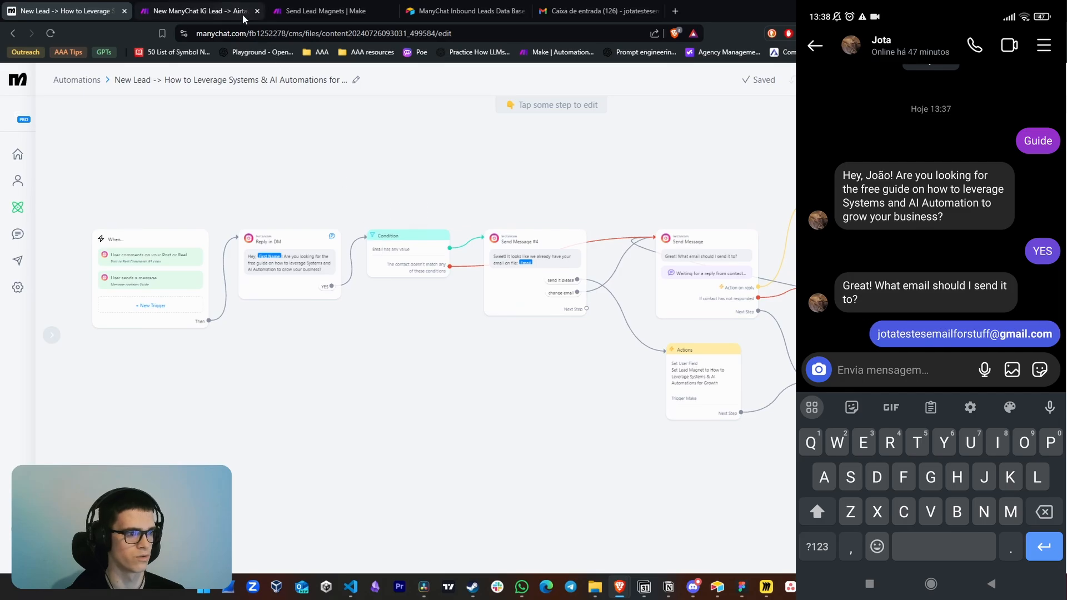
Check how the test ran through the New ManyChat IG Lead and Send Lead Magnets scenarios in Make
left_click(225, 5)
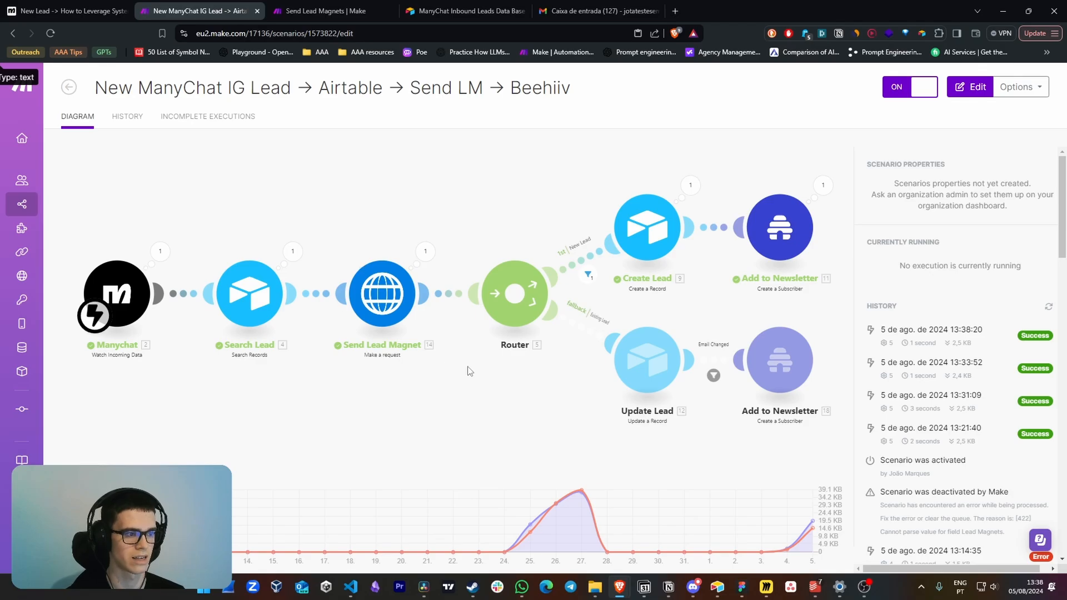
left_click(333, 11)
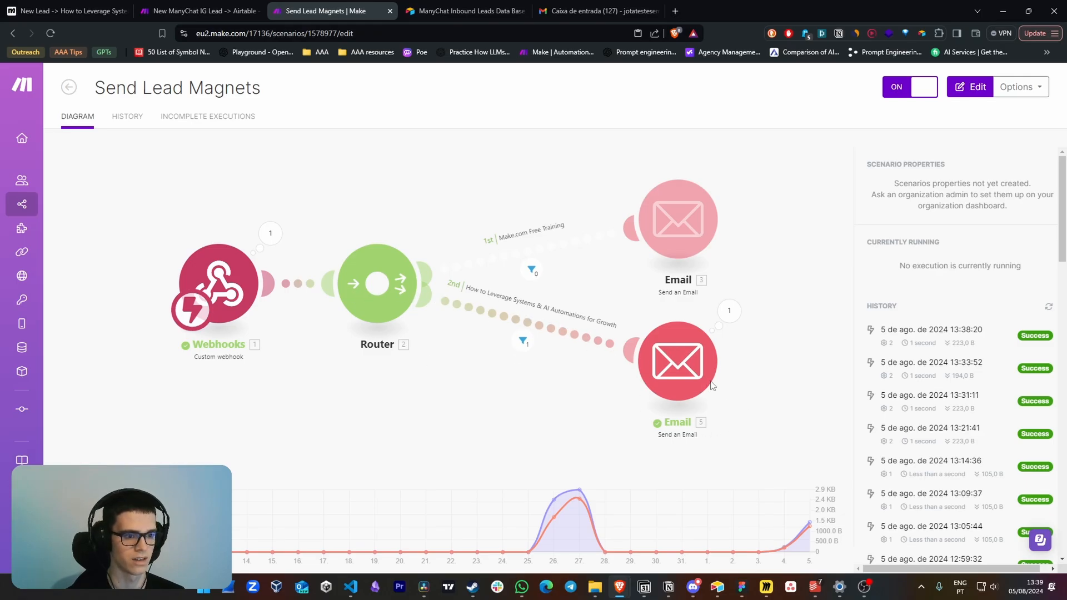
Open the "Your Guide on How to Leverage Systems & AI Automations" email in Gmail and review its heading and body
left_click(592, 11)
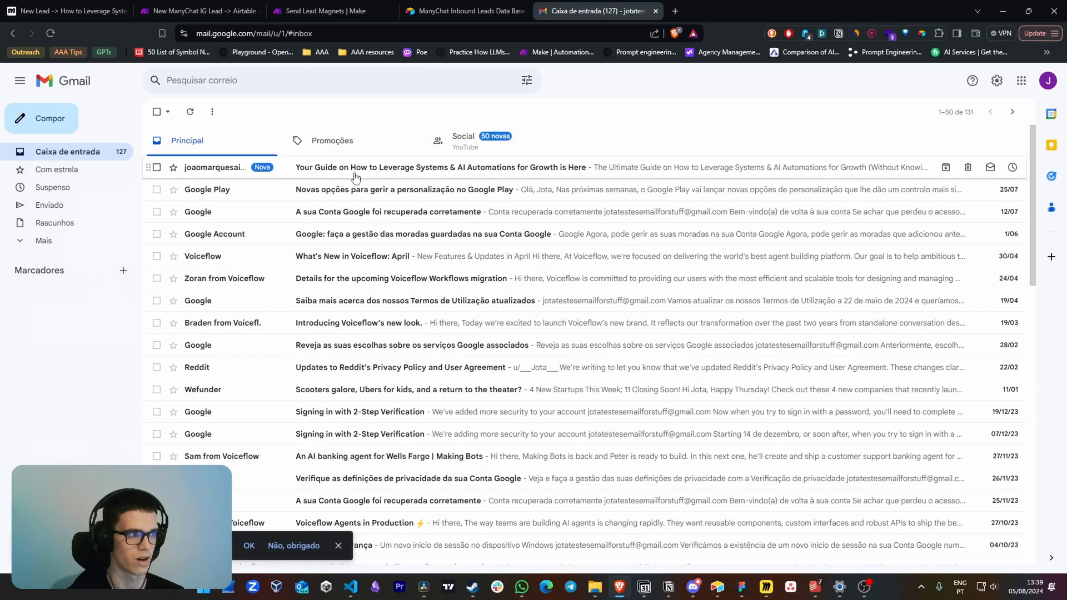
left_click(483, 174)
left_click_drag(229, 241, 696, 249)
left_click(729, 262)
left_click_drag(374, 437, 284, 307)
left_click(407, 355)
Return to the ManyChat automation and examine the Send Message #2 step and its delayed follow-up messages
left_click(67, 11)
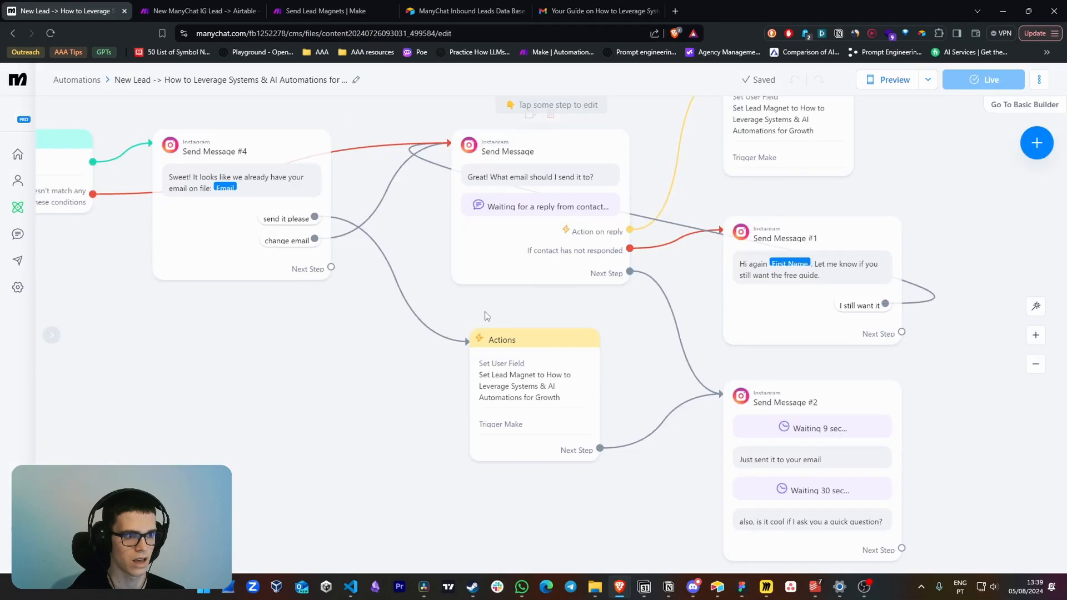
left_click_drag(639, 372, 423, 252)
scroll(500, 278, "up", 1)
scroll(733, 343, "down", 1)
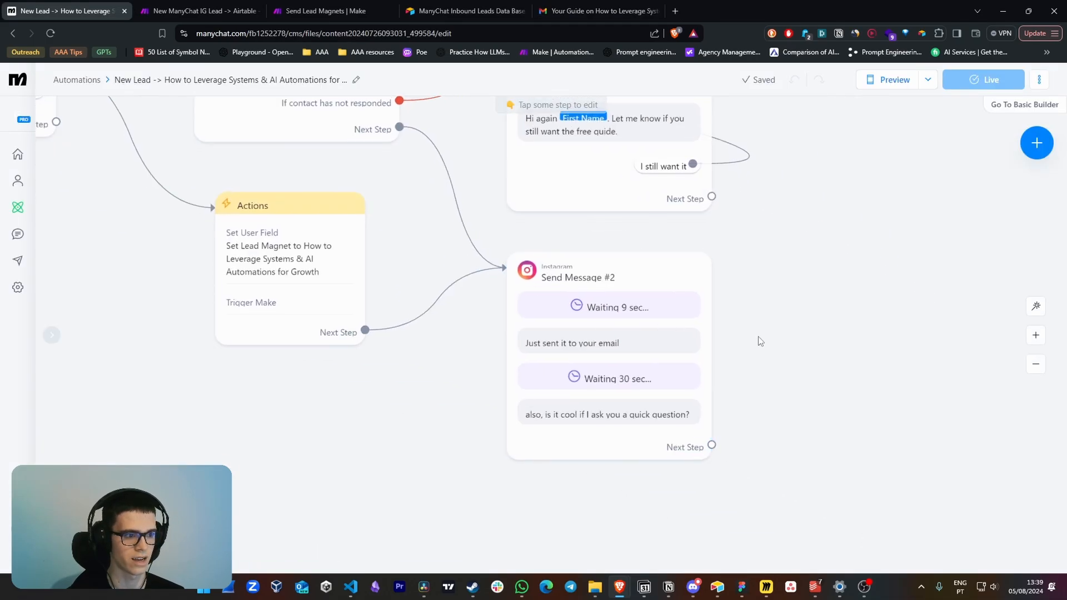
left_click_drag(763, 388, 769, 384)
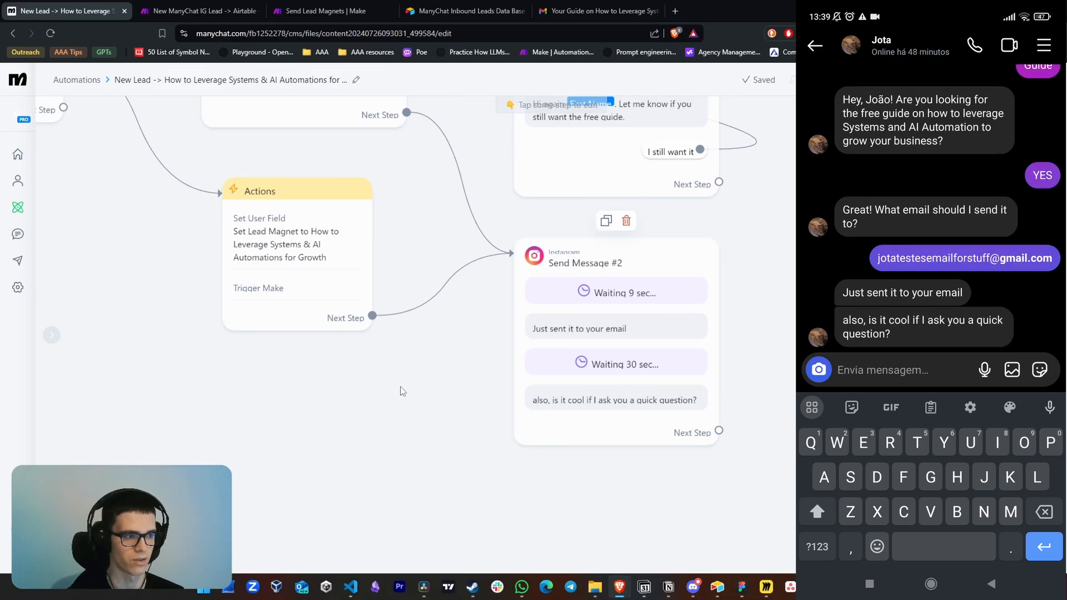
left_click_drag(352, 390, 498, 419)
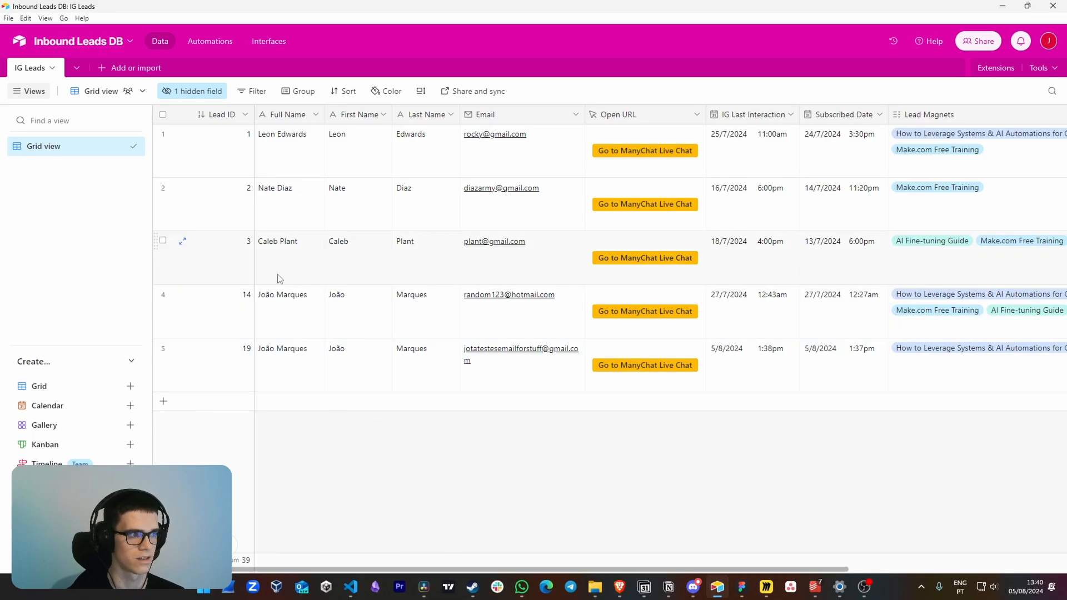
Examine the newest lead's dates, lead magnets and Instagram details in the Airtable Inbound Leads DB
scroll(611, 370, "right", 5)
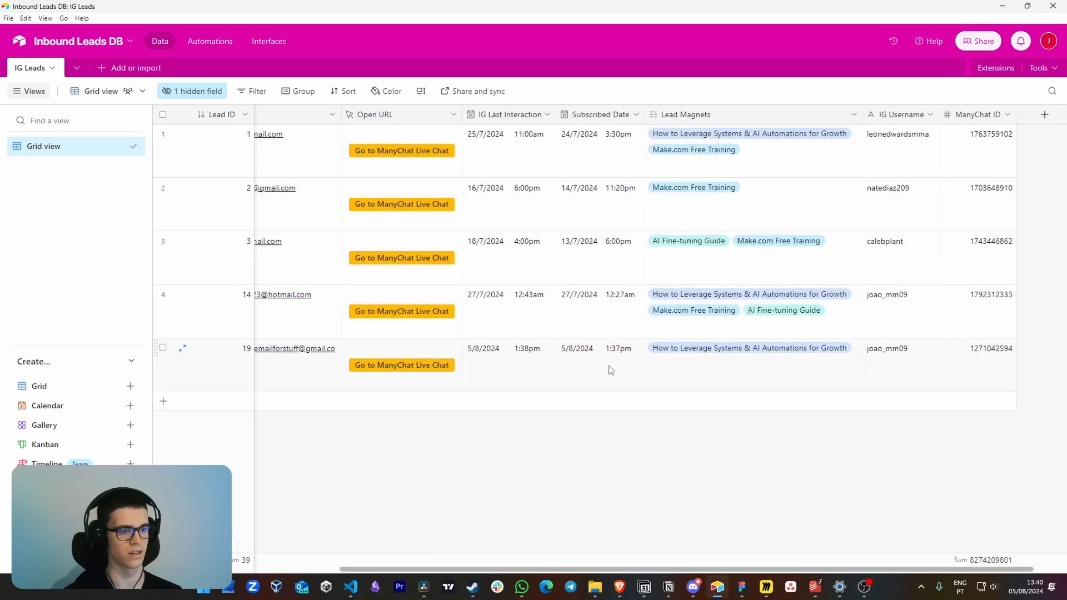
left_click(735, 377)
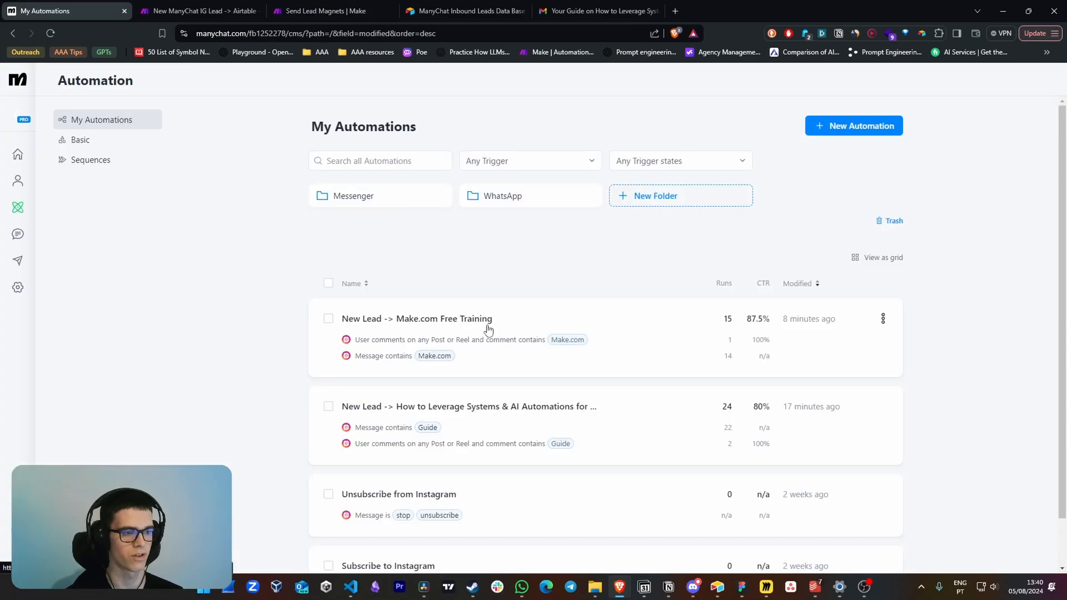
Open the "New Lead -> Make.com Free Training" automation and inspect its "User sends a message" trigger and following steps
left_click(467, 318)
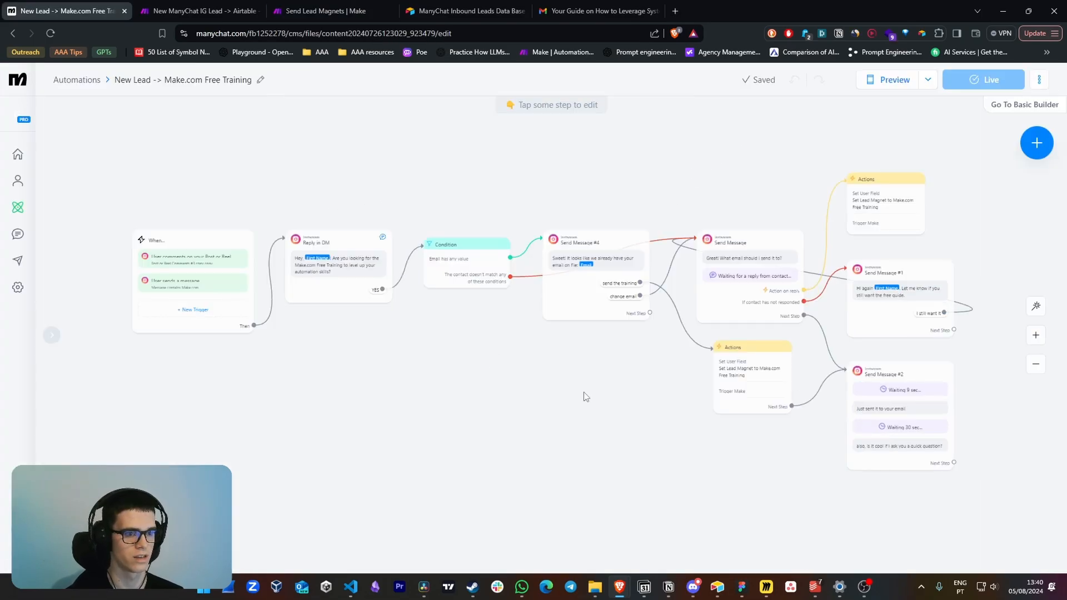
left_click(166, 282)
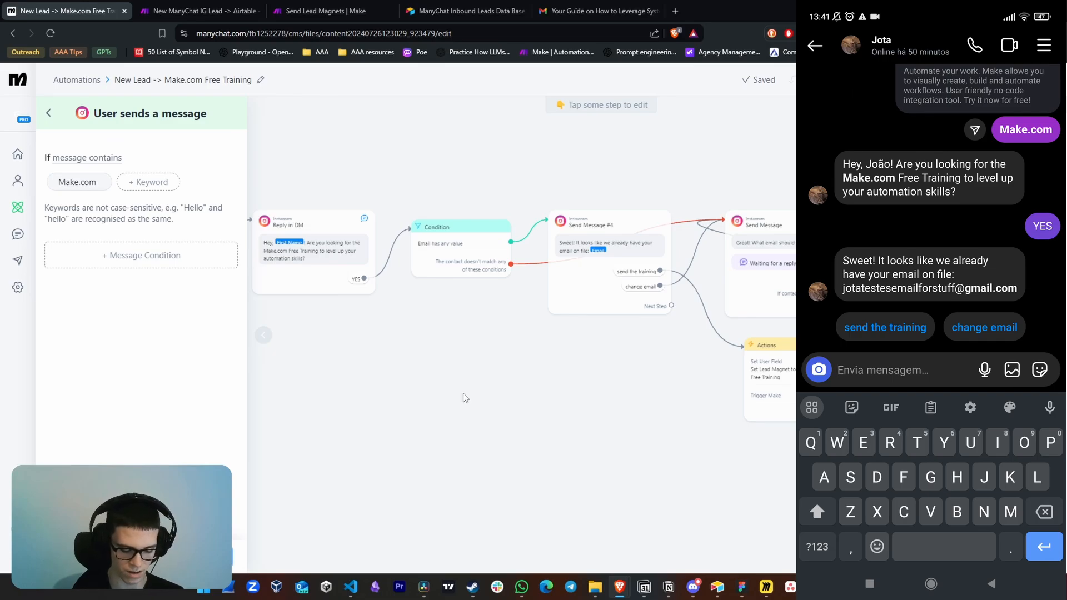
left_click_drag(543, 401, 536, 411)
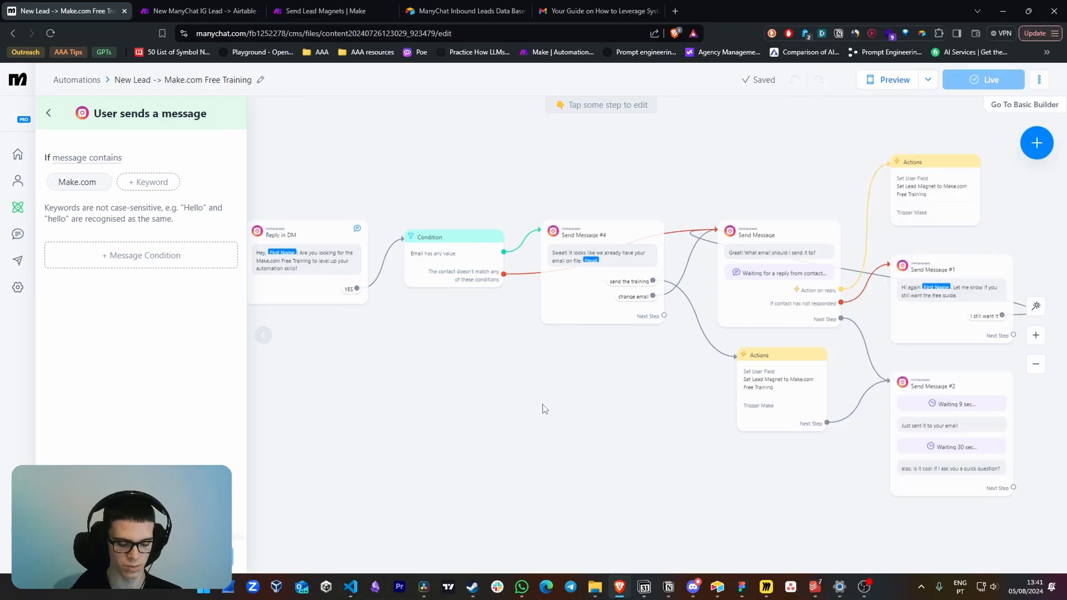
Check the New ManyChat IG Lead scenario's latest run and examine the test lead's last record in Airtable
left_click(200, 11)
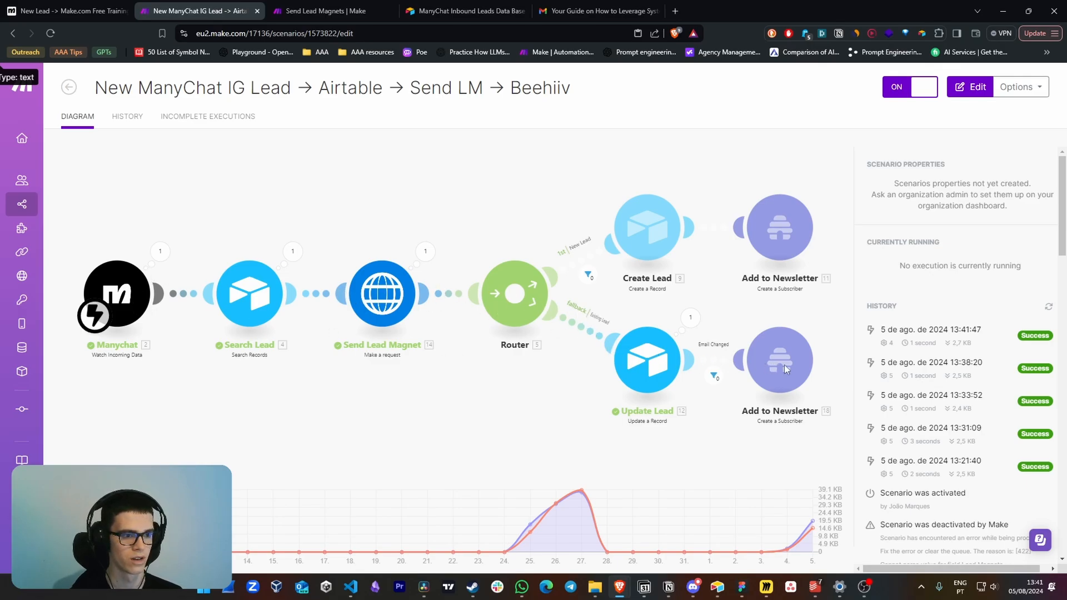
left_click(717, 586)
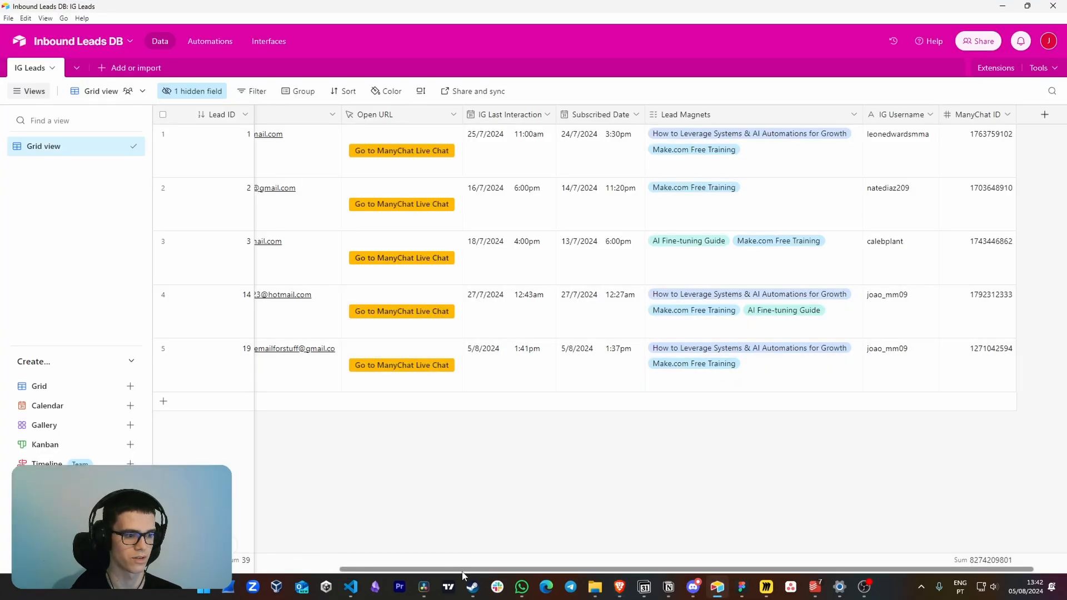
scroll(378, 523, "left", 5)
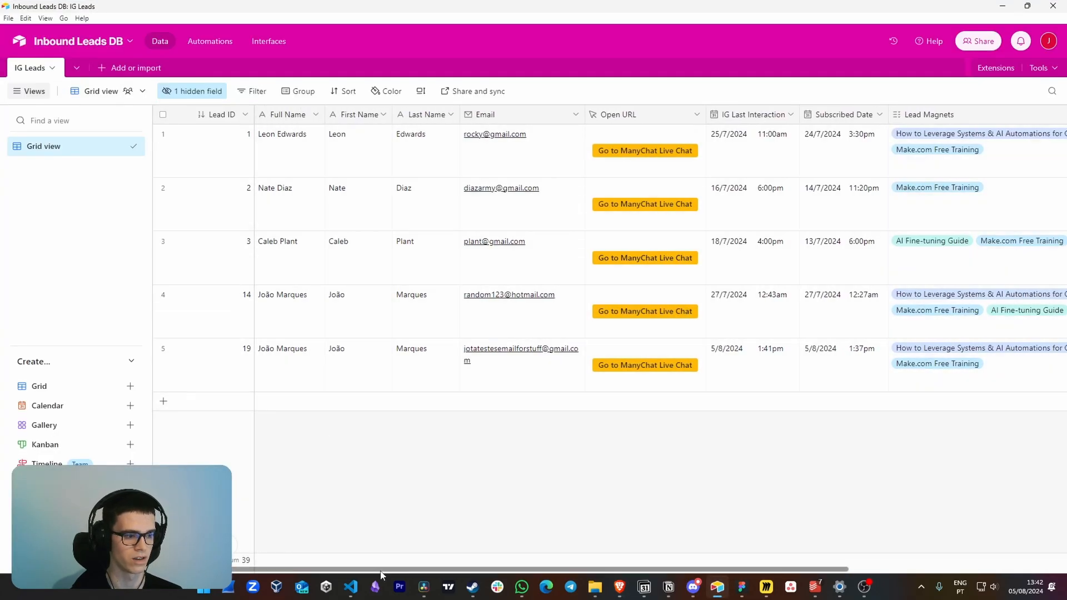
mouse_move(381, 570)
left_mouse_down()
mouse_move(417, 571)
mouse_move(362, 570)
left_mouse_up()
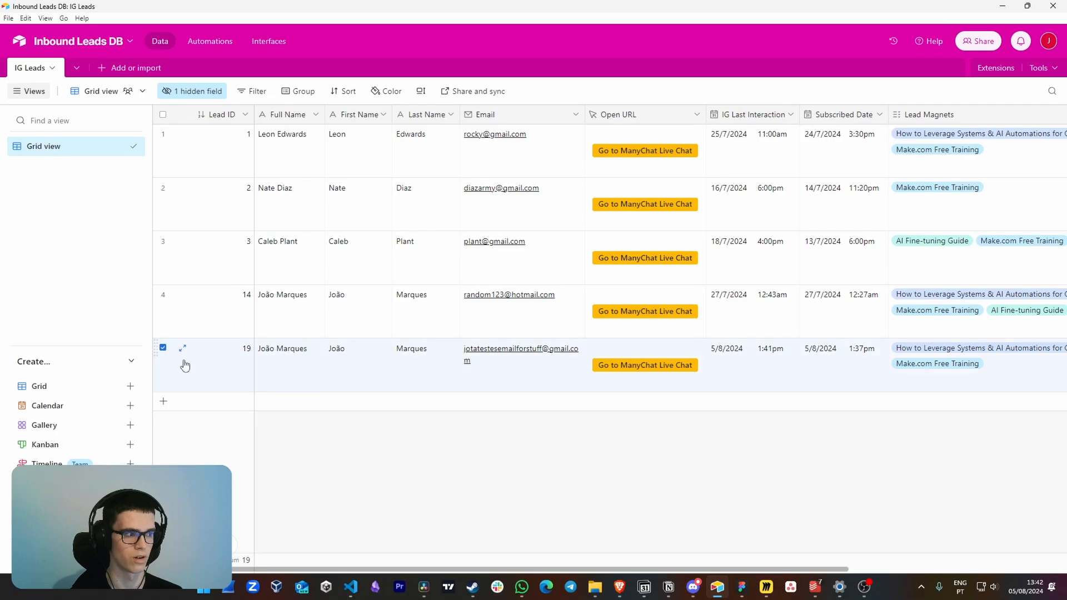
scroll(643, 493, "right", 5)
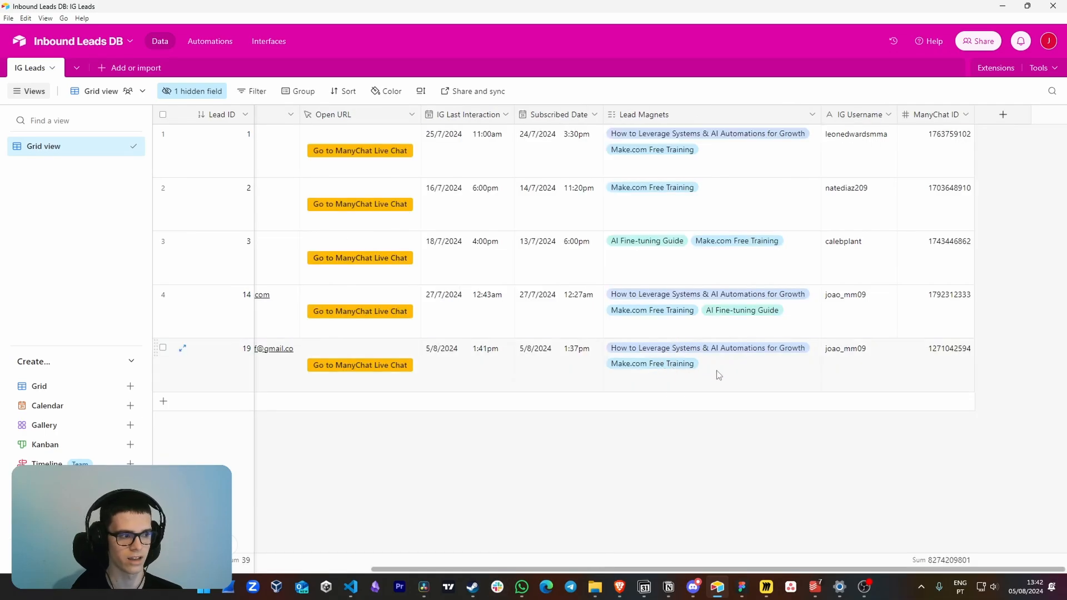
scroll(473, 549, "left", 5)
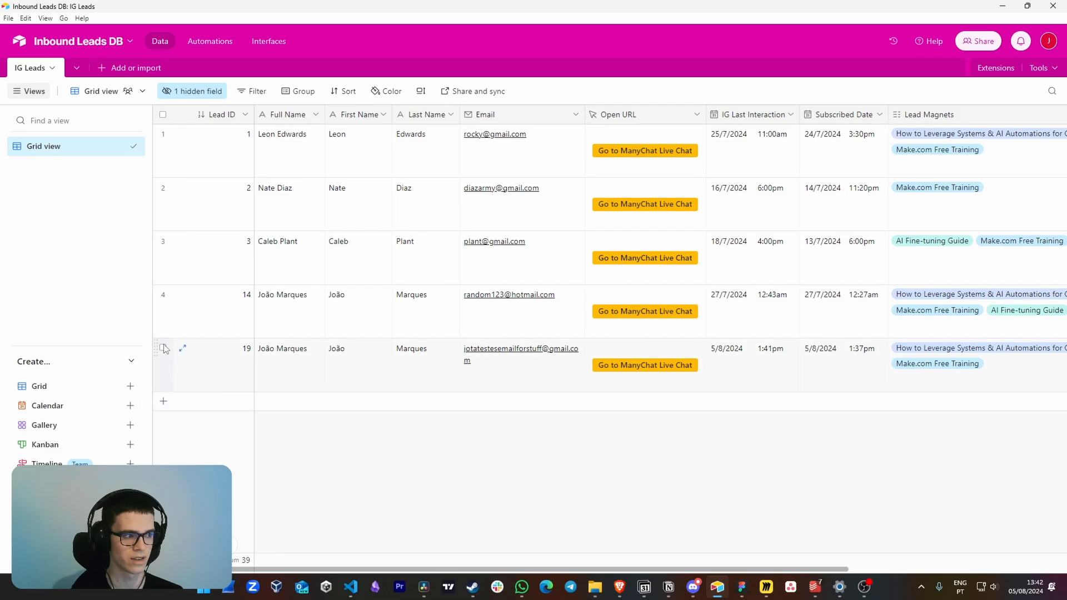
scroll(554, 557, "right", 5)
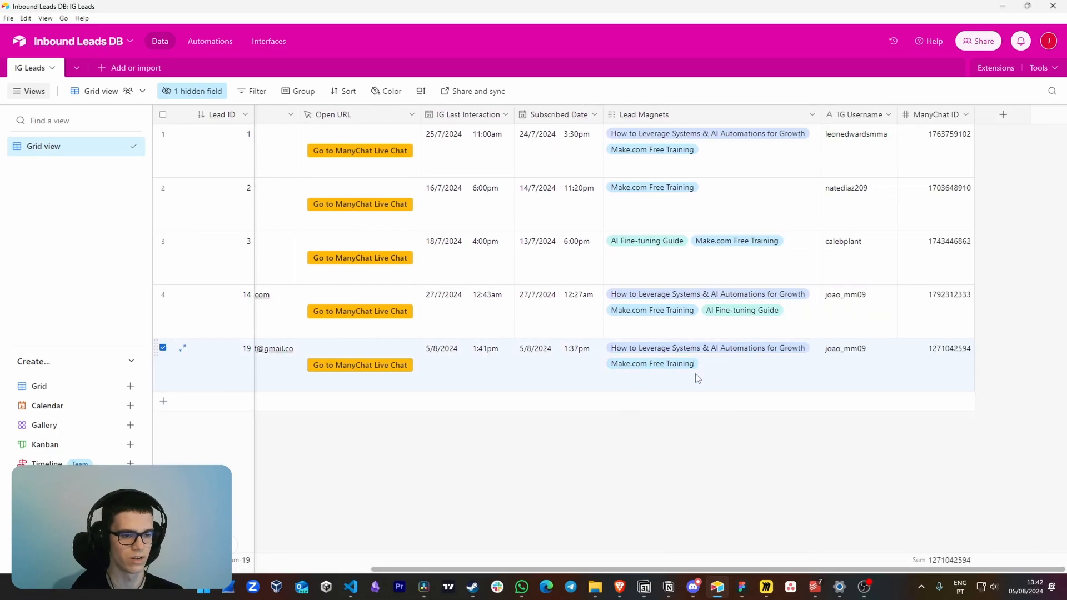
Check the Send Lead Magnets scenario in Make, and open and review the "Your Make.com Free Training Is Here" email in Gmail
key("alt+Tab")
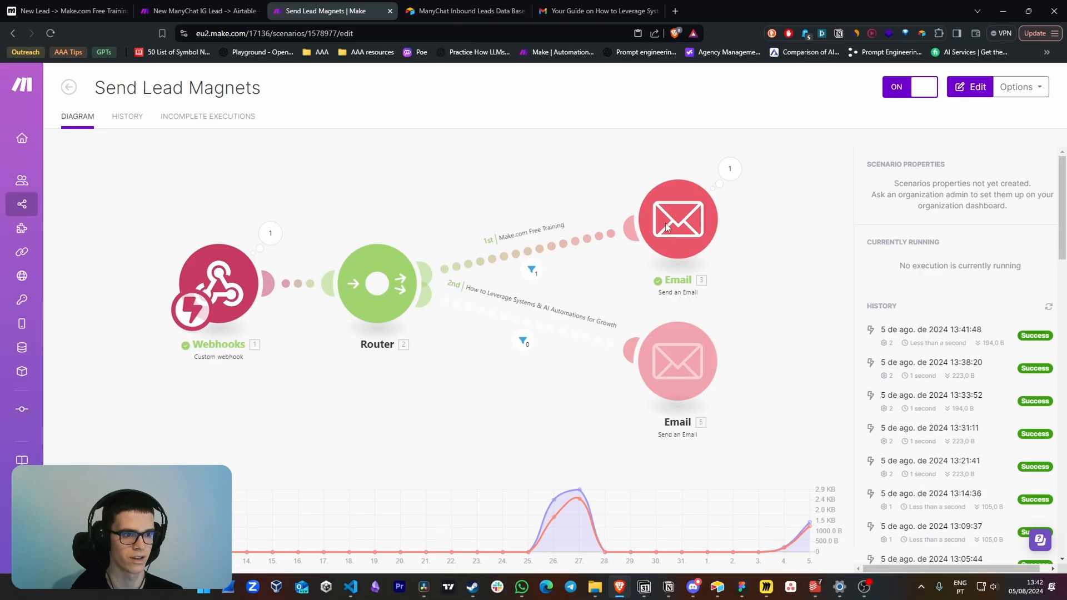
left_click(580, 11)
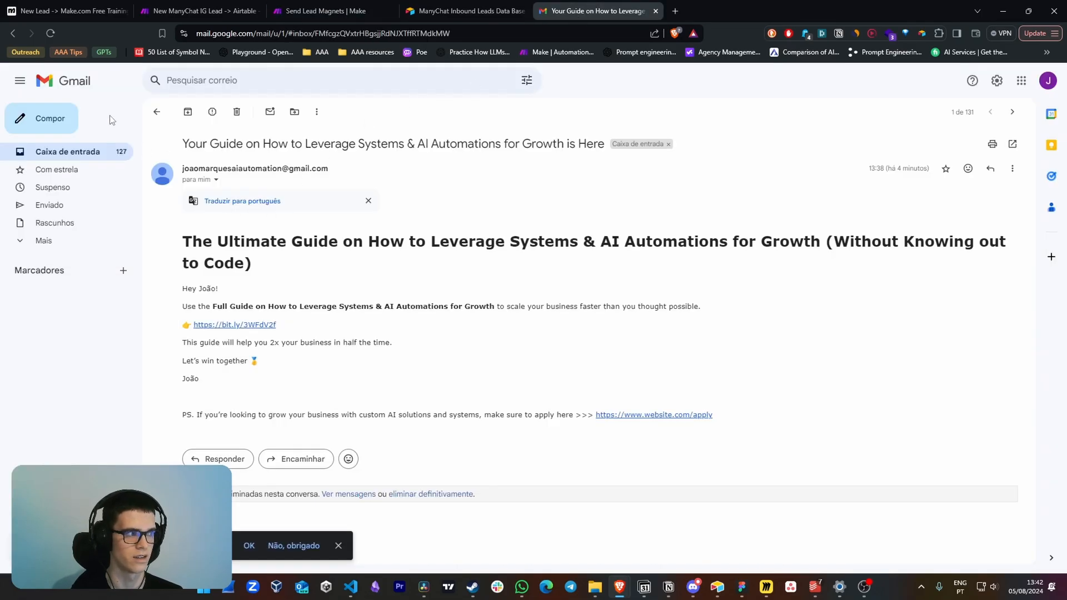
left_click(81, 82)
left_click(396, 172)
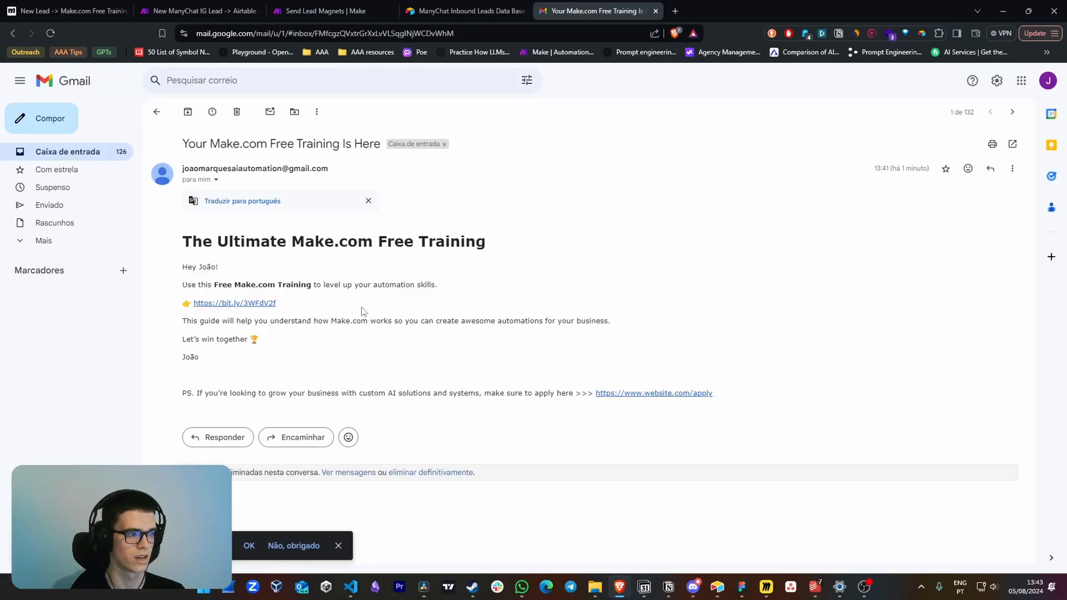
left_click_drag(174, 243, 487, 253)
left_click(520, 252)
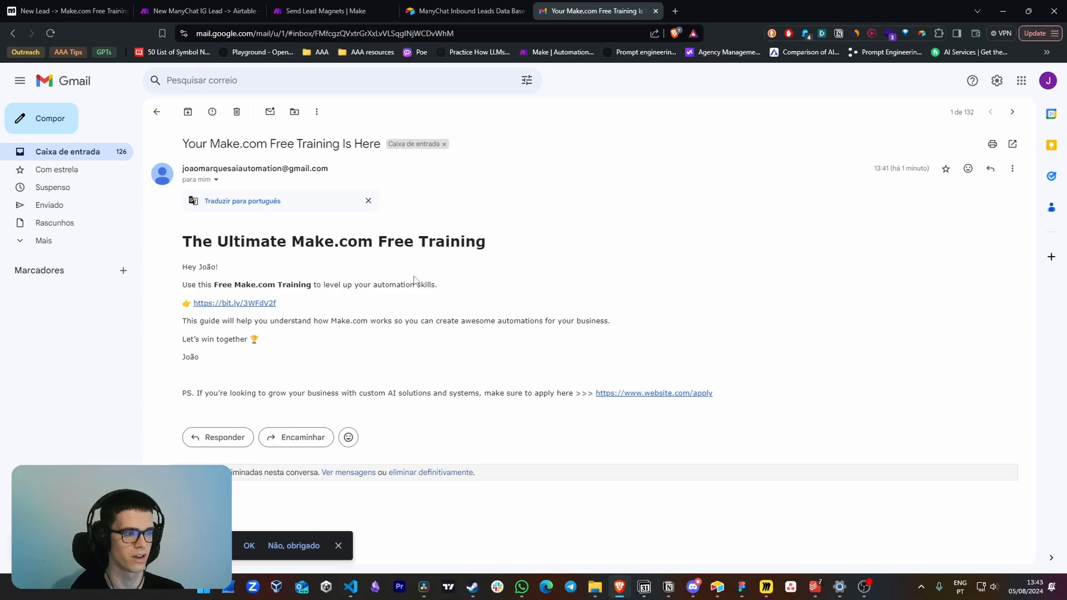
Return to the Airtable leads table and review the Lead Magnets field
left_click(718, 587)
double_click(660, 114)
left_click(660, 462)
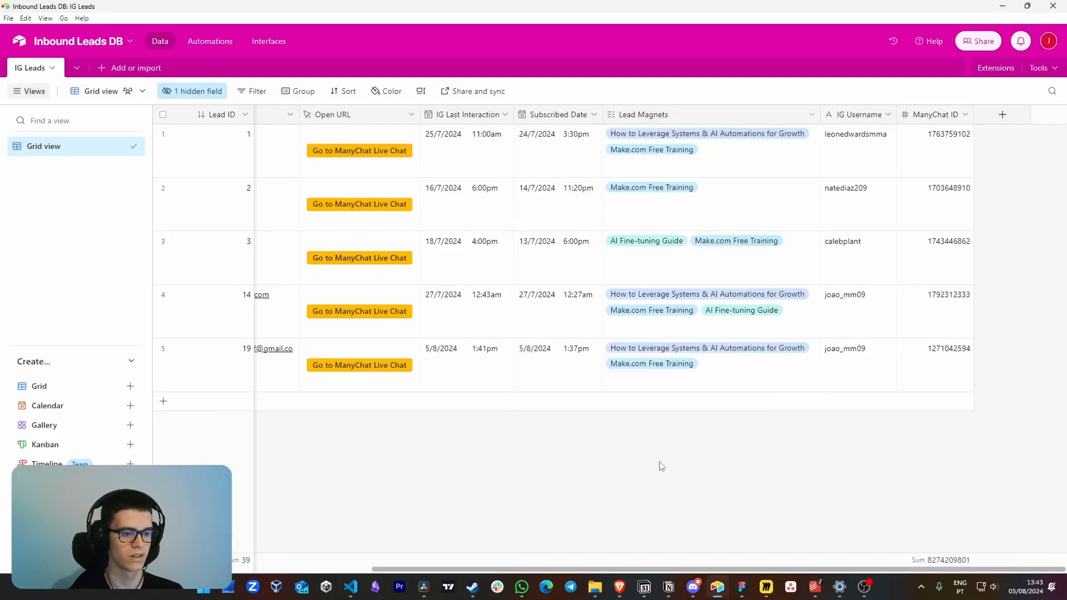
Return to the "New Lead -> Make.com Free Training" automation and review its email messages and the "send the training" and "change email" branches
scroll(768, 305, "up", 5)
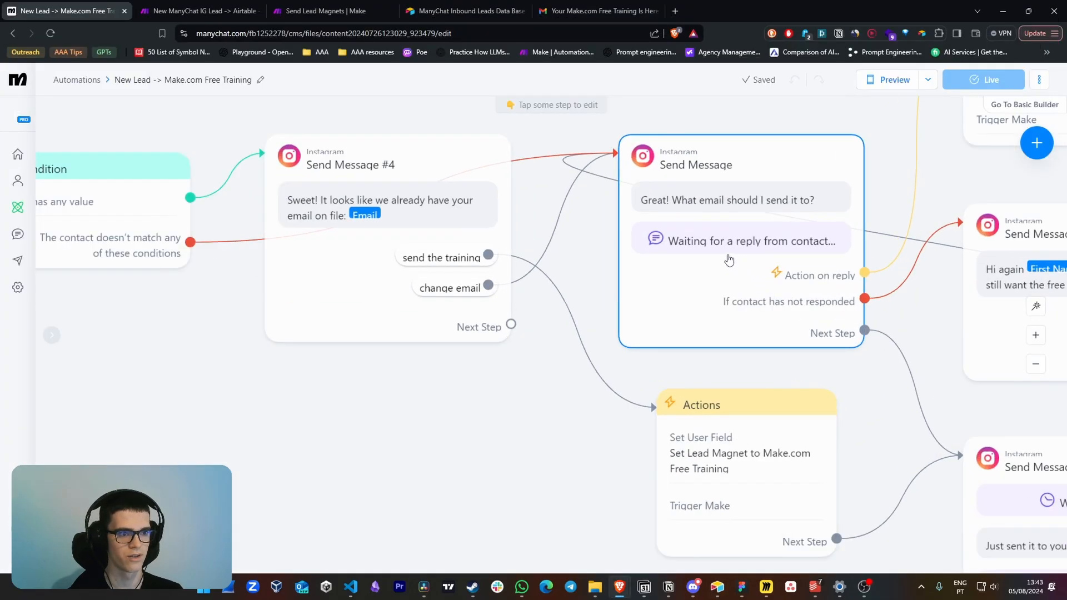
left_click_drag(726, 226, 698, 245)
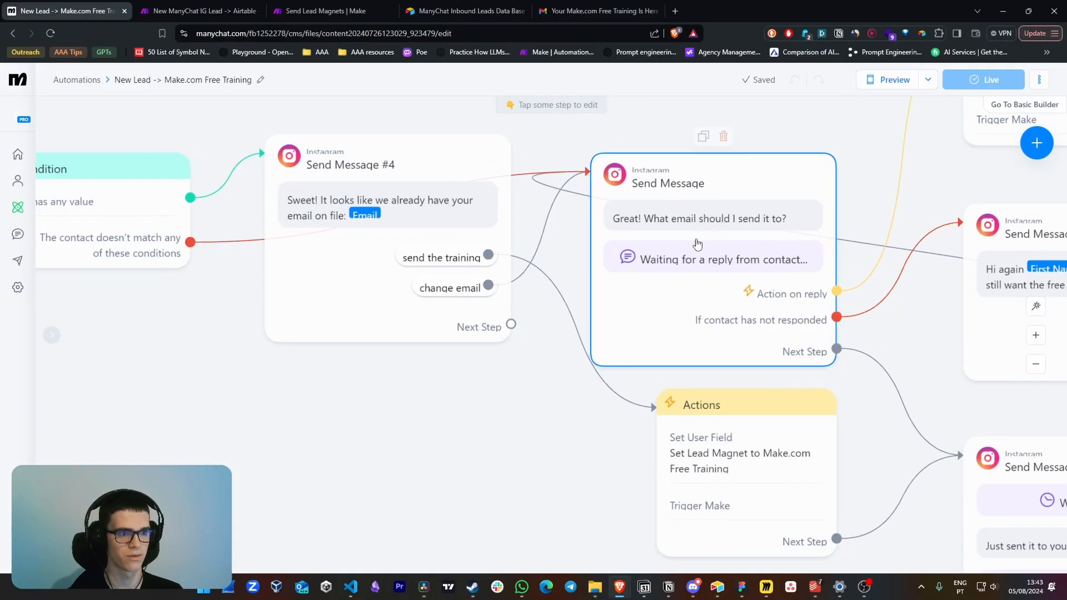
left_click_drag(652, 298, 682, 279)
left_click_drag(384, 411, 604, 427)
scroll(498, 409, "down", 1)
left_click_drag(388, 398, 501, 403)
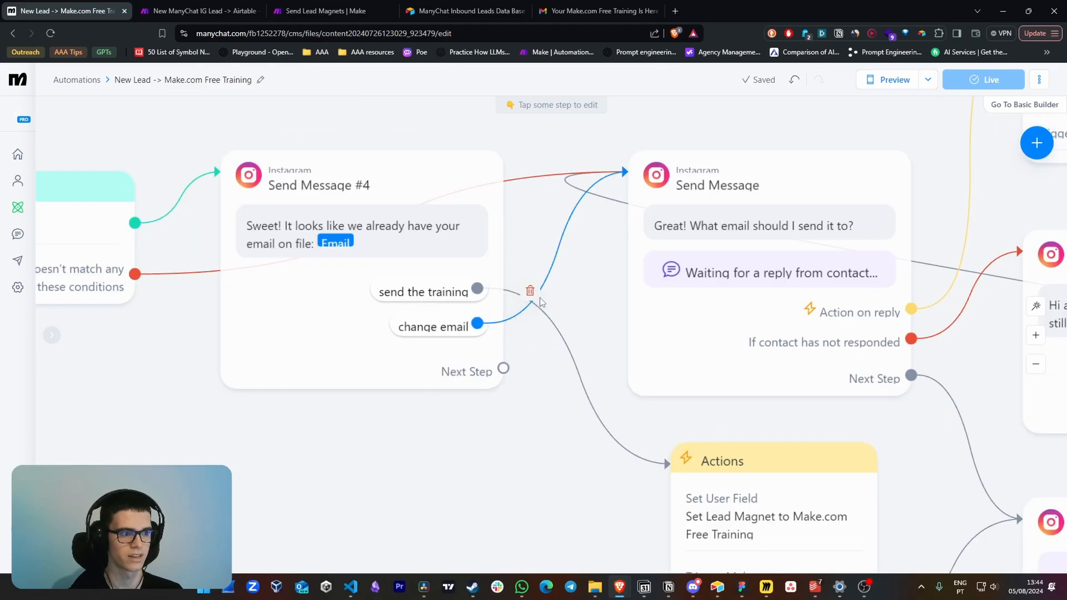
scroll(585, 299, "down", 4)
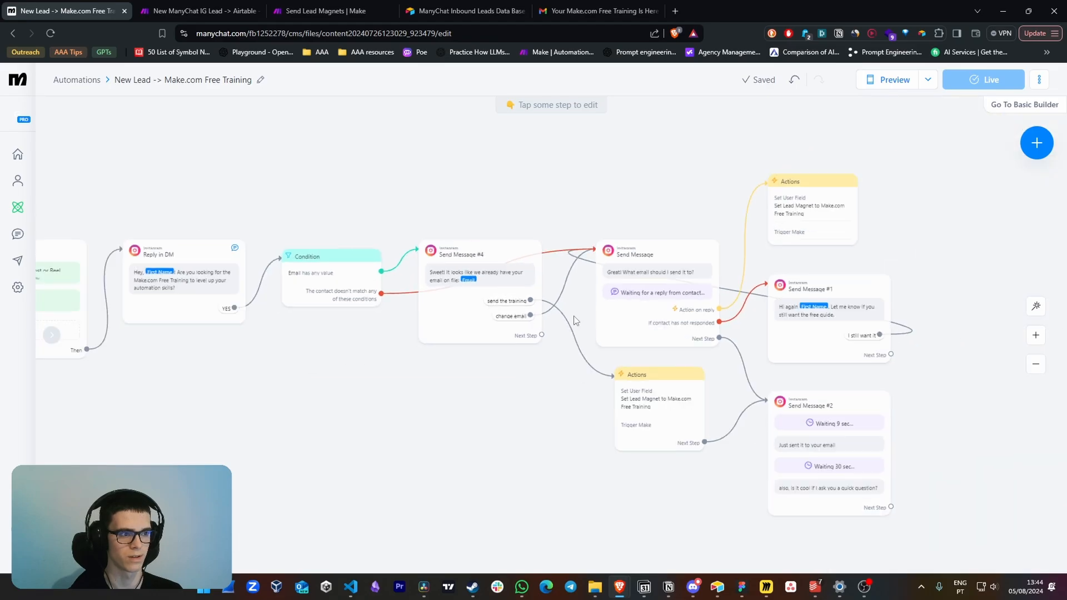
Check the New ManyChat IG Lead and Send Lead Magnets scenarios in Make, and return to ManyChat
left_click(198, 11)
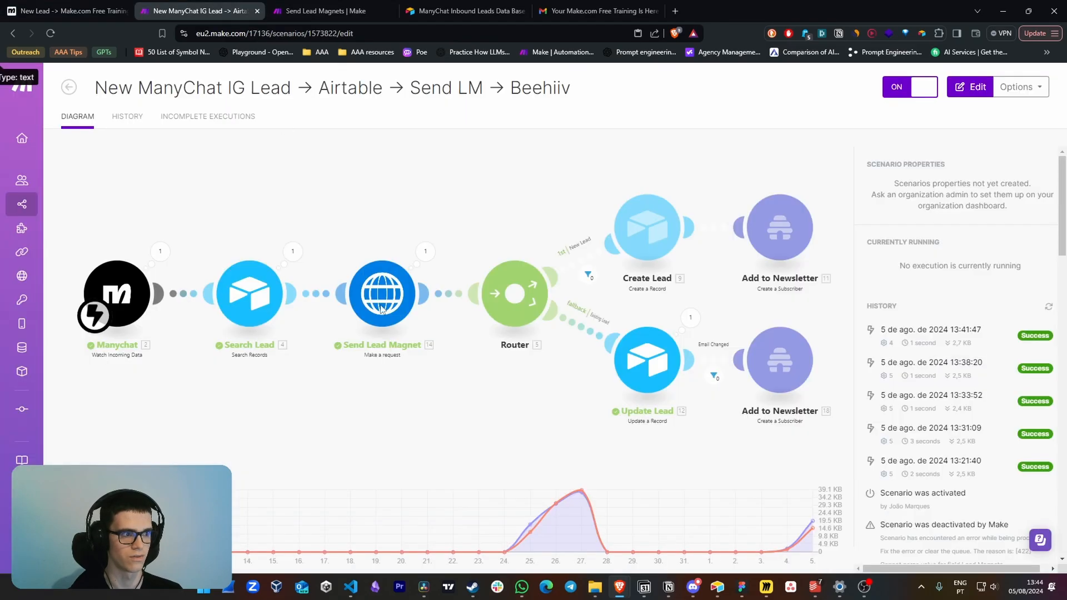
left_click(349, 5)
left_click(81, 7)
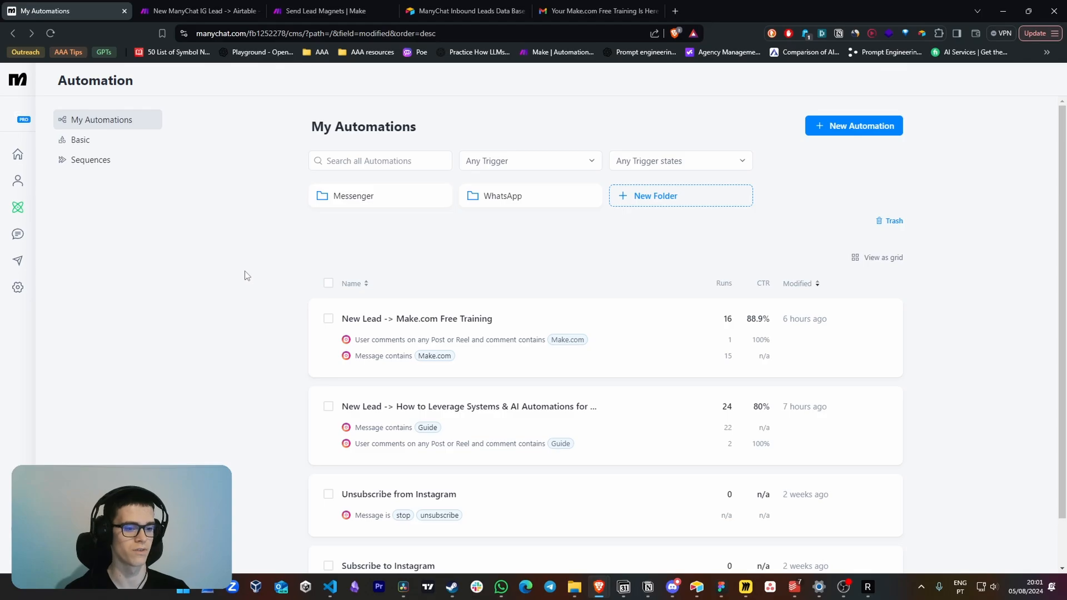
Open manychat.com in a private browser window and start a sign-up with Instagram as the channel
key("ctrl+shift+n")
type("manychat.com")
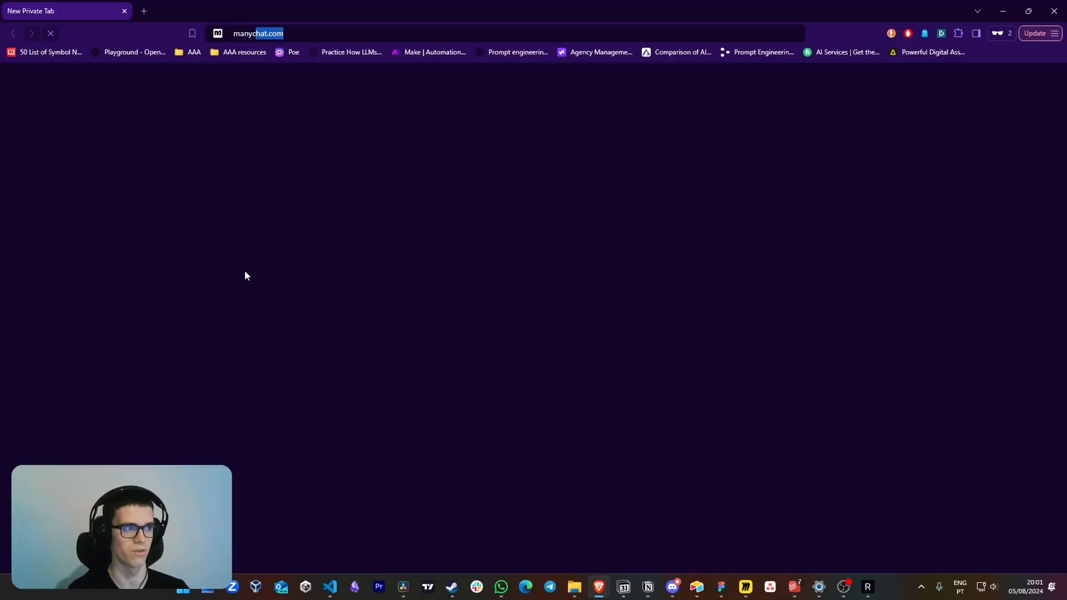
key("Return")
left_click(936, 131)
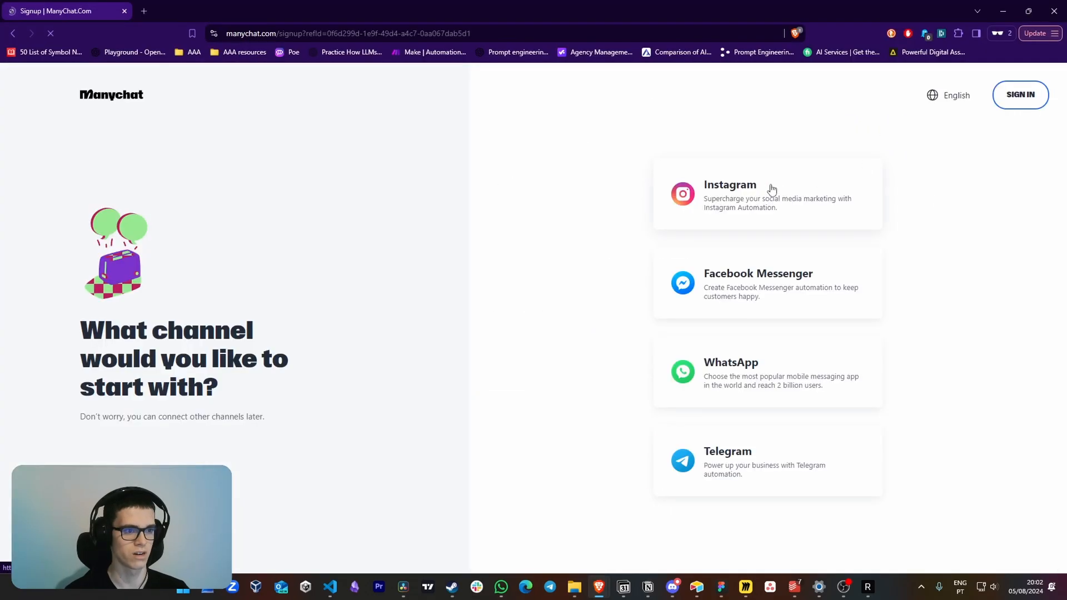
left_click(739, 195)
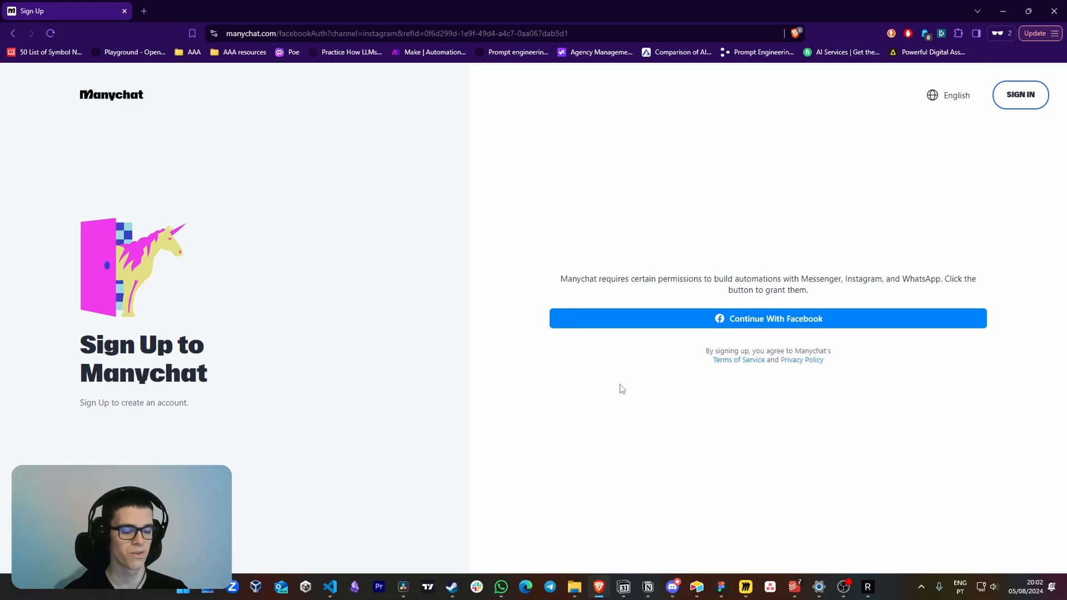
Switch to the FigJam board and underline "professional Instagram" and the Instagram Settings → Account → Switch Account Type path in red
key("alt+Tab")
left_click_drag(621, 385, 636, 360)
scroll(688, 227, "up", 4)
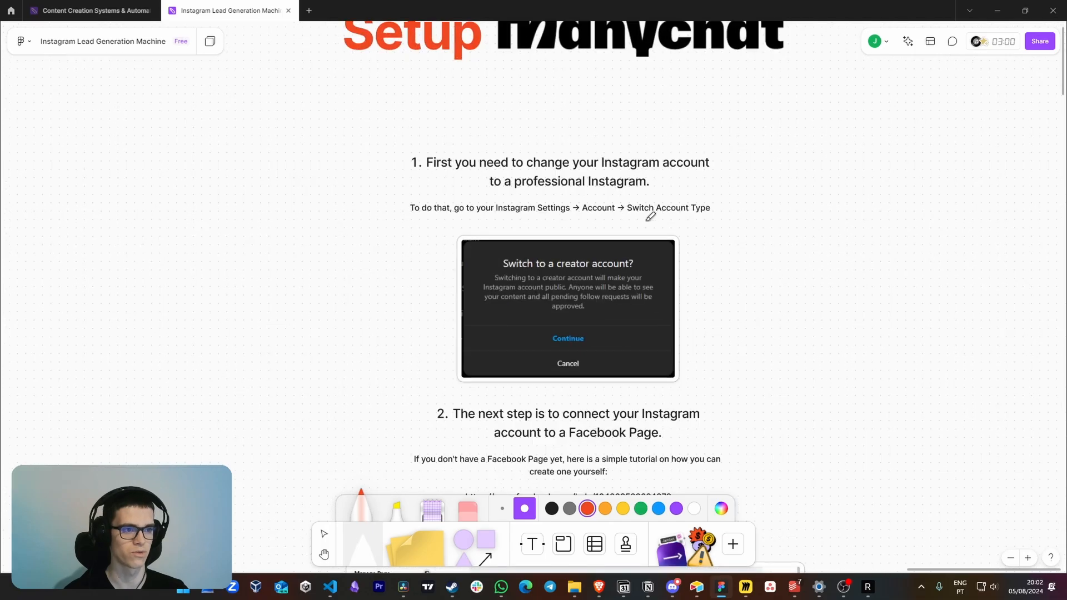
left_click_drag(523, 192, 651, 192)
scroll(612, 192, "up", 1)
left_click_drag(509, 242, 731, 239)
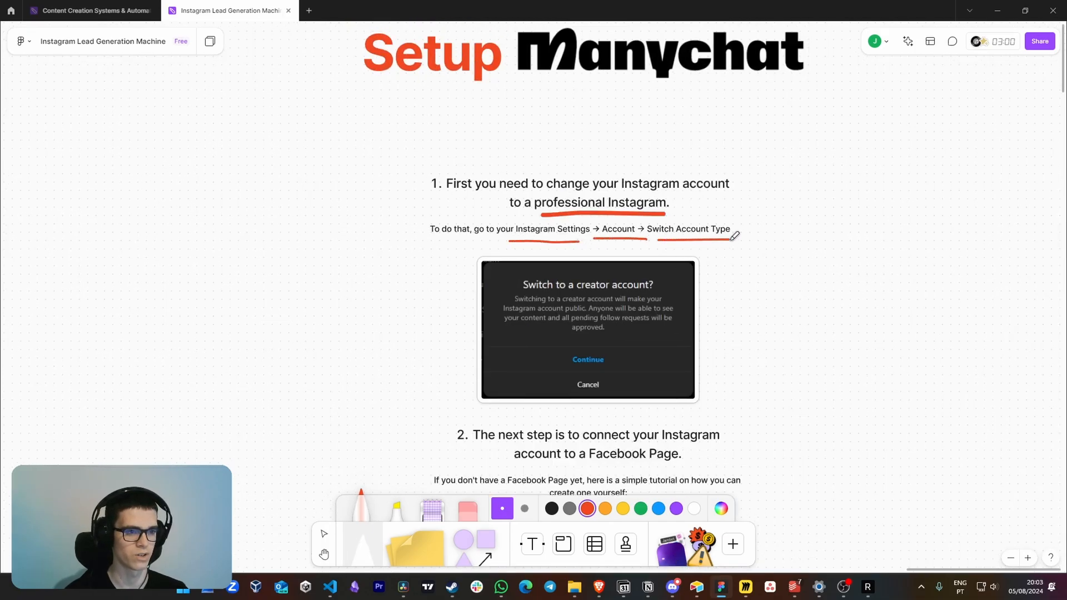
Underline the step 2 heading about connecting the Instagram account to a Facebook Page in red
scroll(751, 295, "down", 2)
scroll(764, 264, "down", 1)
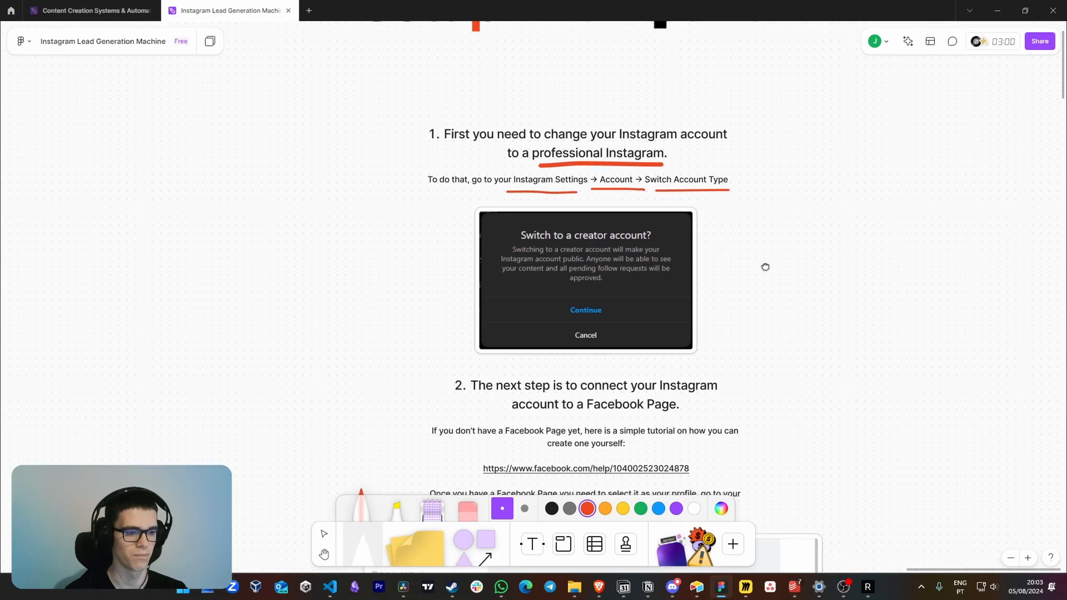
scroll(767, 259, "down", 5)
left_click_drag(502, 266, 694, 265)
left_click_drag(531, 283, 677, 285)
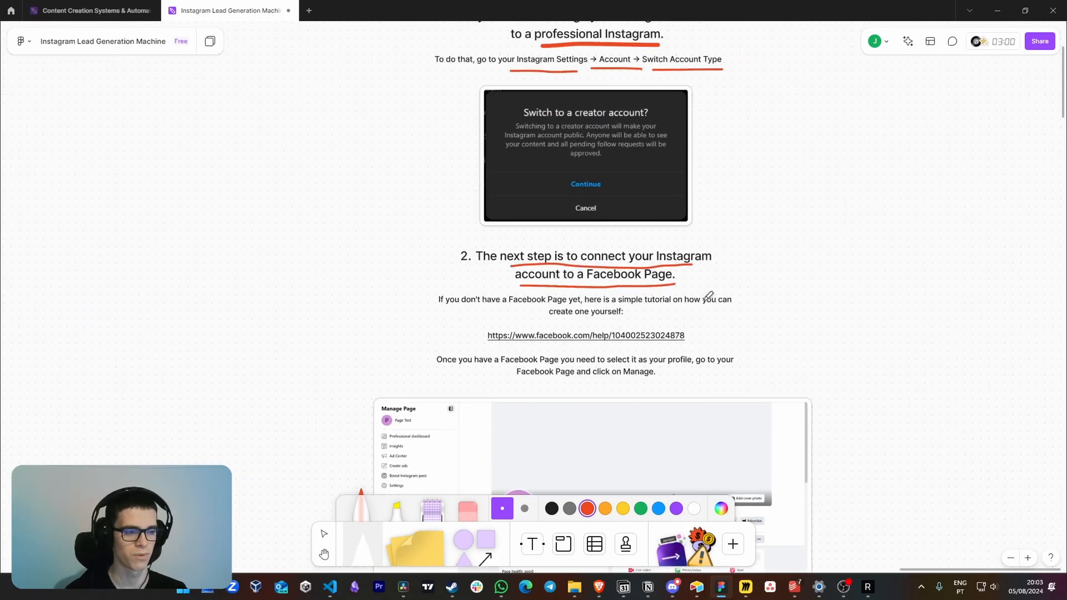
Draw a red arrow pointing to the Facebook Page help link under step 2
scroll(735, 290, "down", 1)
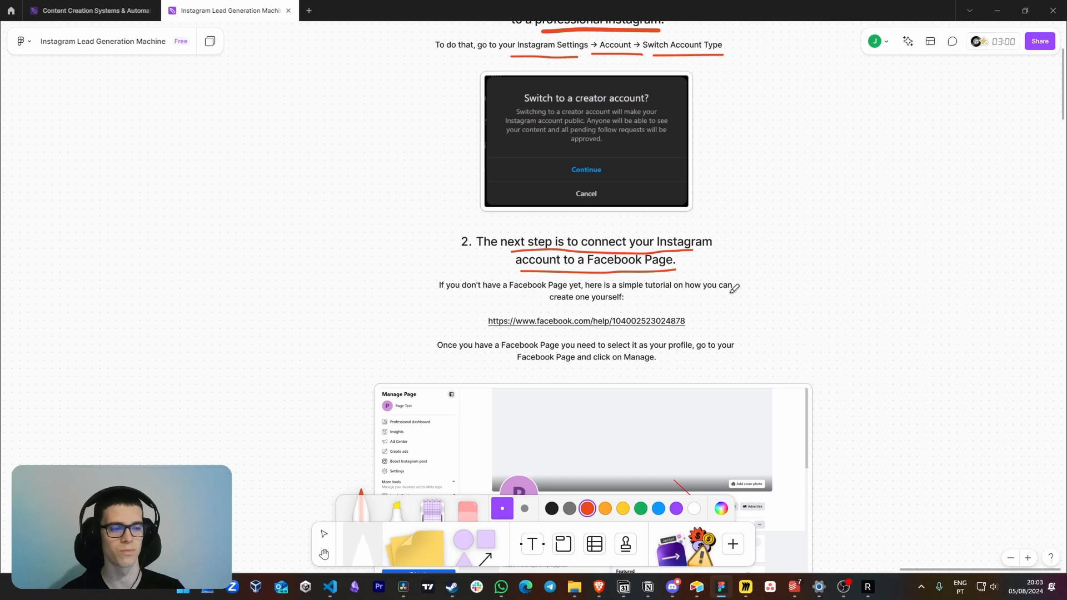
scroll(735, 293, "up", 2)
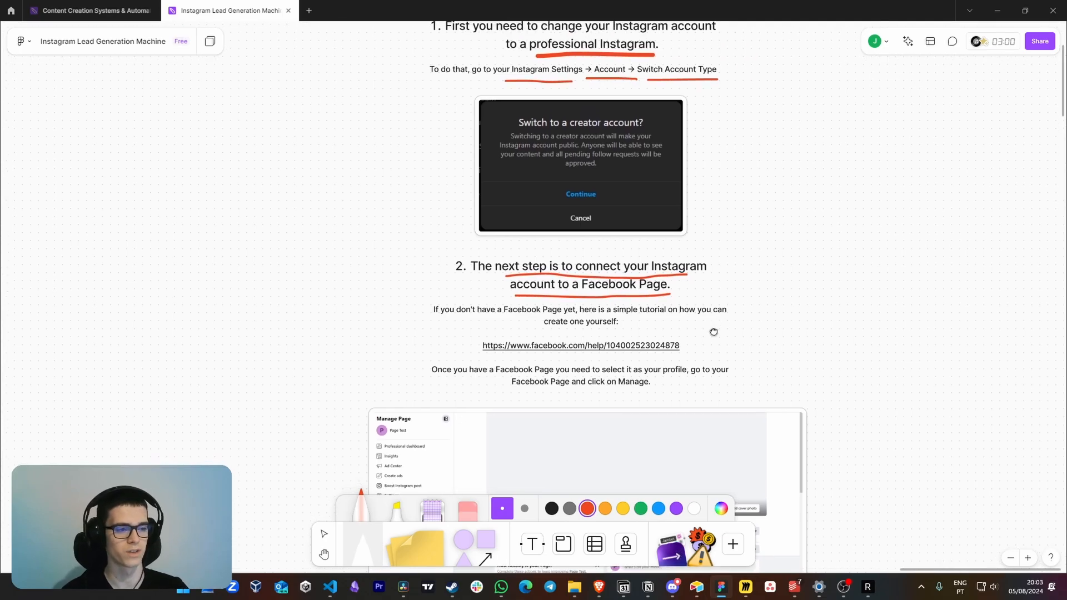
mouse_move(714, 332)
left_mouse_down()
mouse_move(710, 310)
mouse_move(713, 325)
left_mouse_up()
scroll(701, 313, "up", 1)
left_click_drag(711, 314, 715, 329)
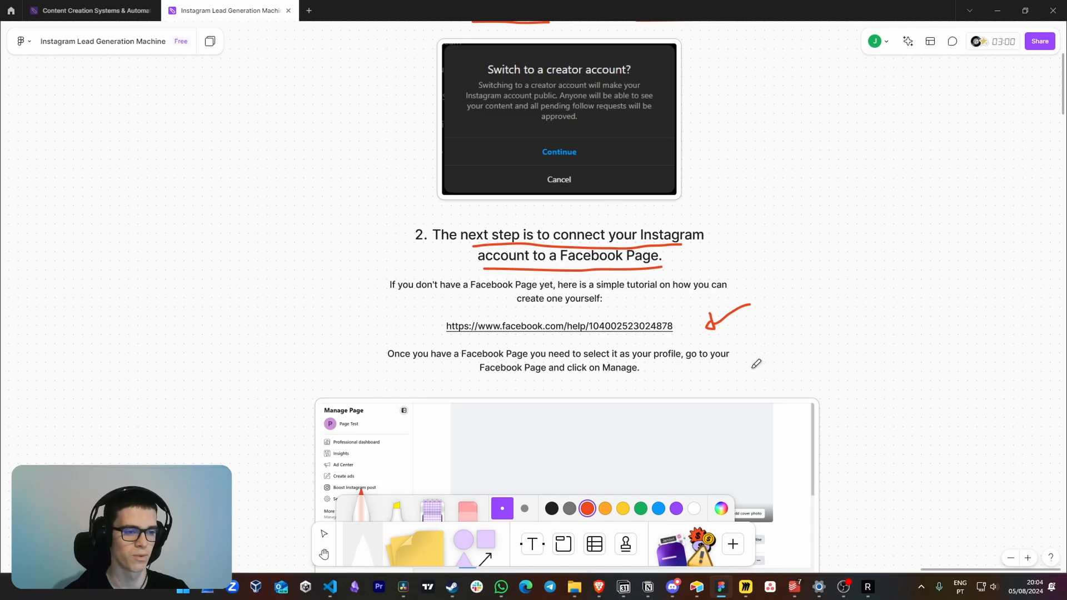
Review the remaining Setup ManyChat instructions on linked accounts, connecting Instagram, choosing a channel and configuring the Instagram receiver
scroll(226, 322, "down", 5)
scroll(475, 283, "down", 6)
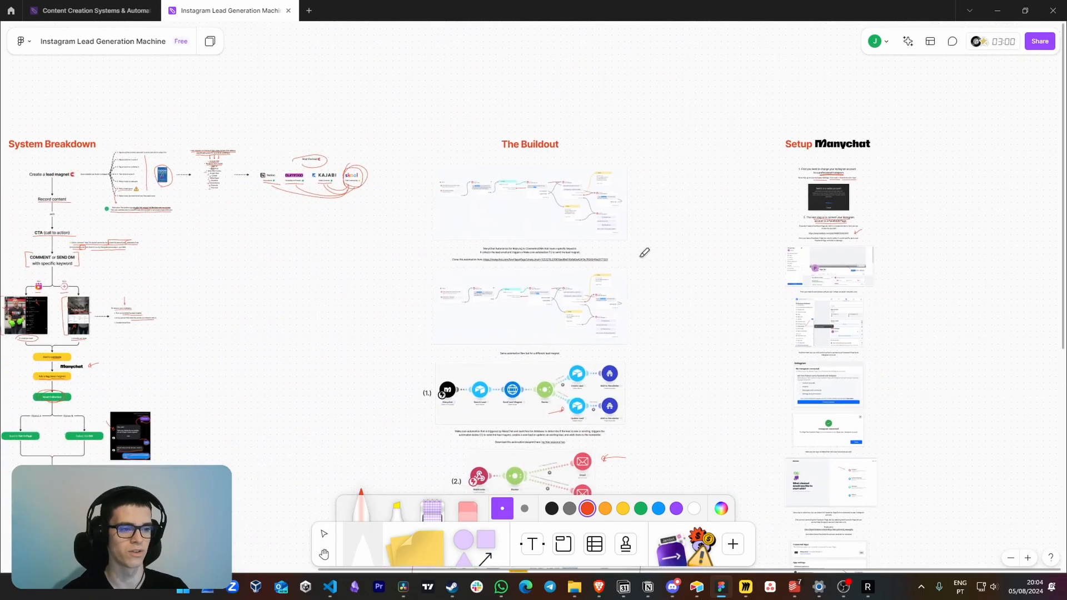
scroll(703, 240, "up", 10)
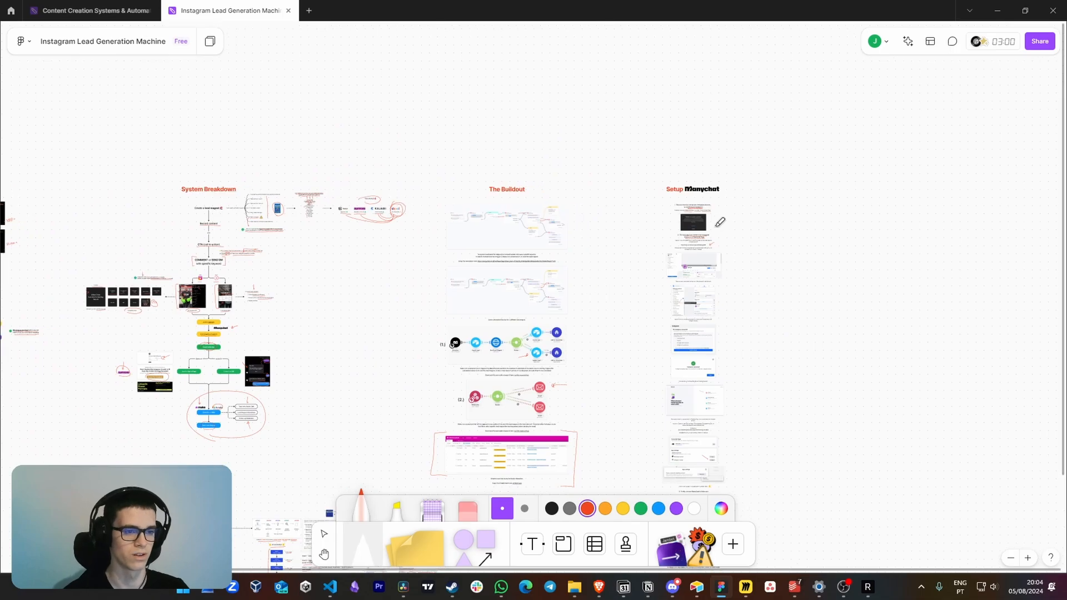
scroll(704, 246, "up", 3)
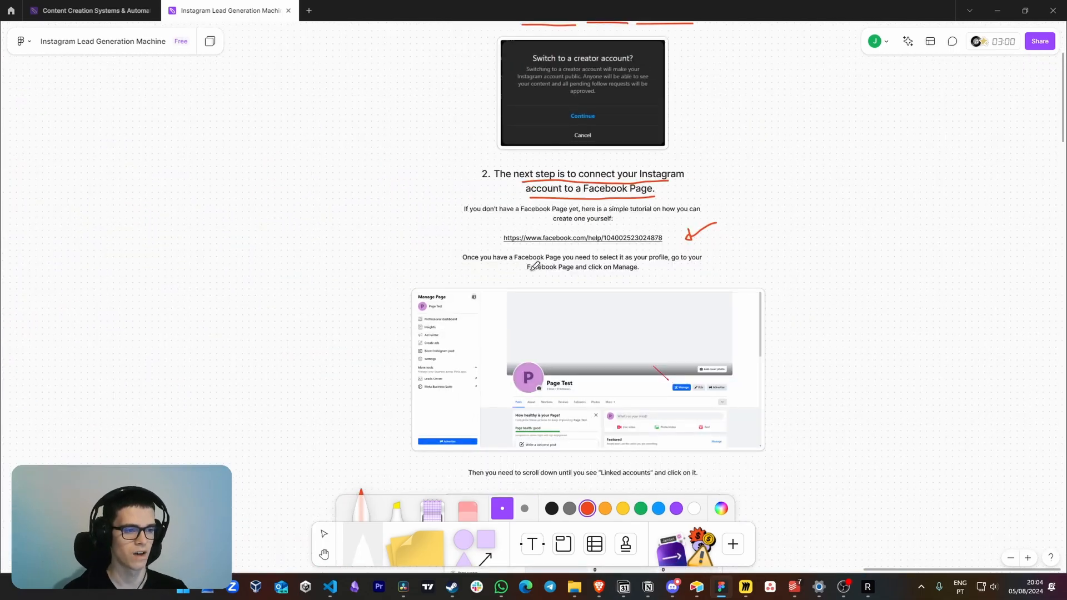
scroll(774, 312, "down", 5)
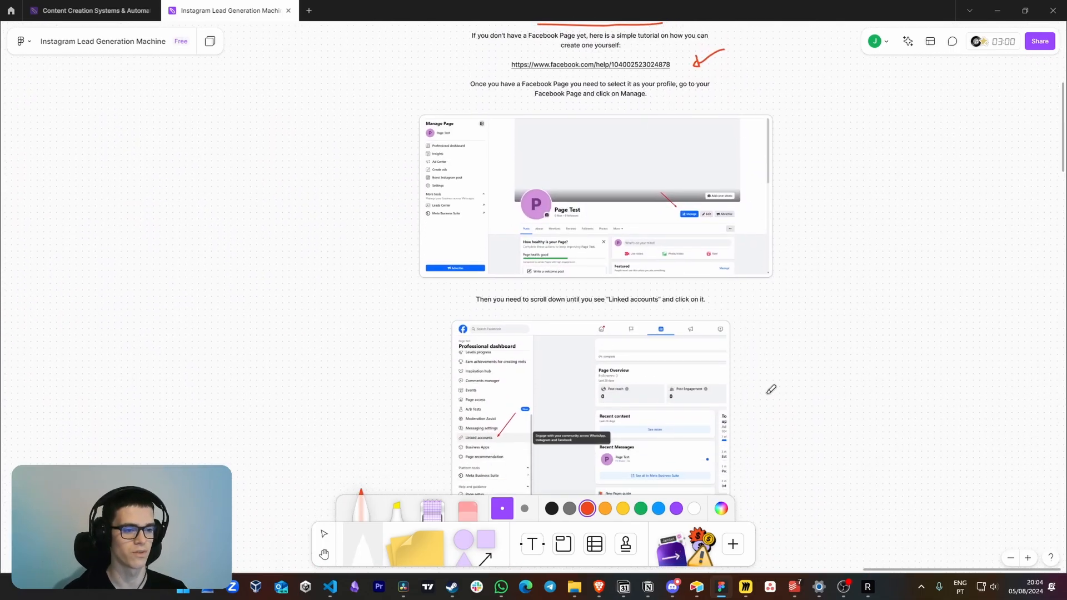
scroll(787, 378, "down", 8)
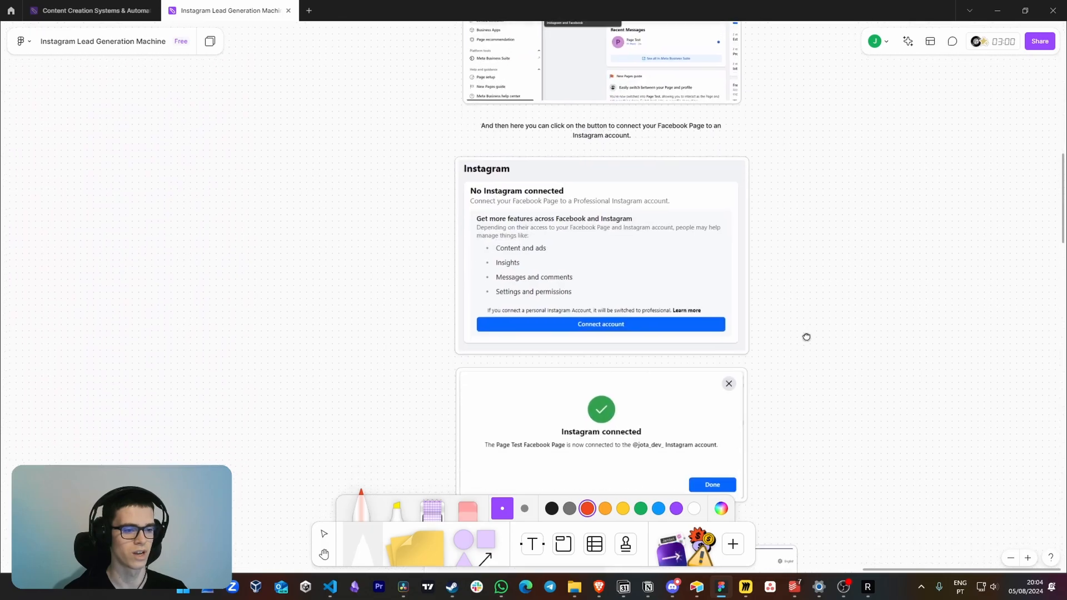
scroll(806, 411, "down", 12)
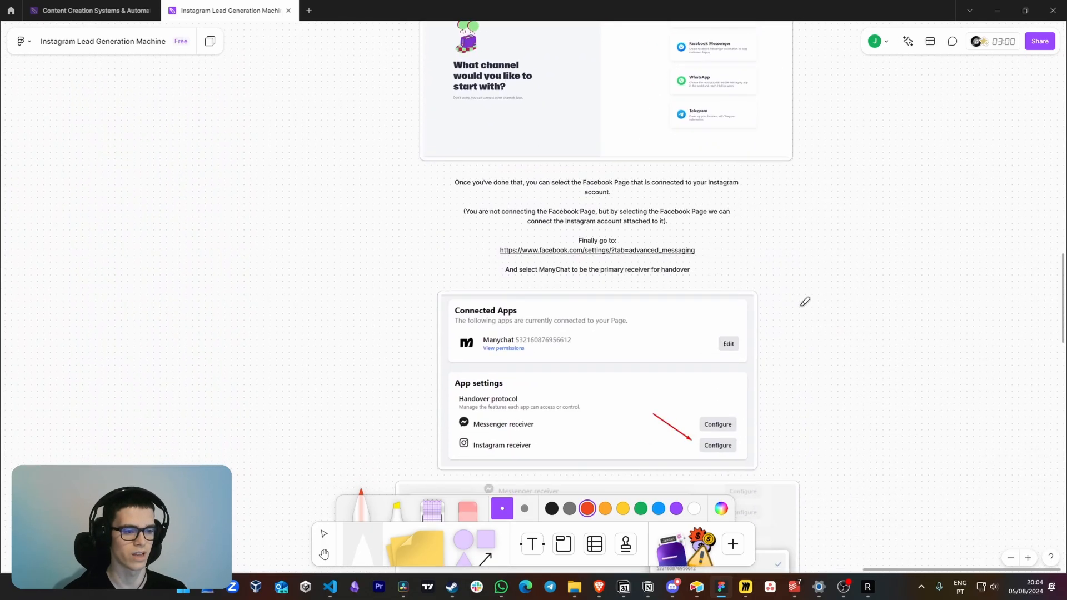
scroll(806, 409, "down", 5)
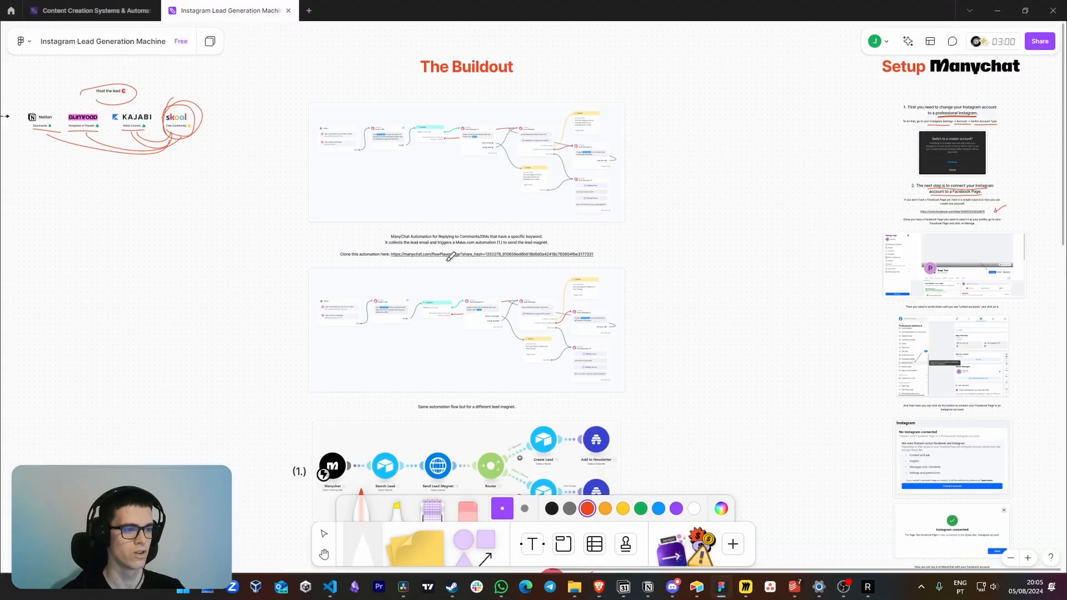
Find the clone link for the keyword-reply ManyChat automation in the board's buildout section
scroll(578, 271, "up", 10)
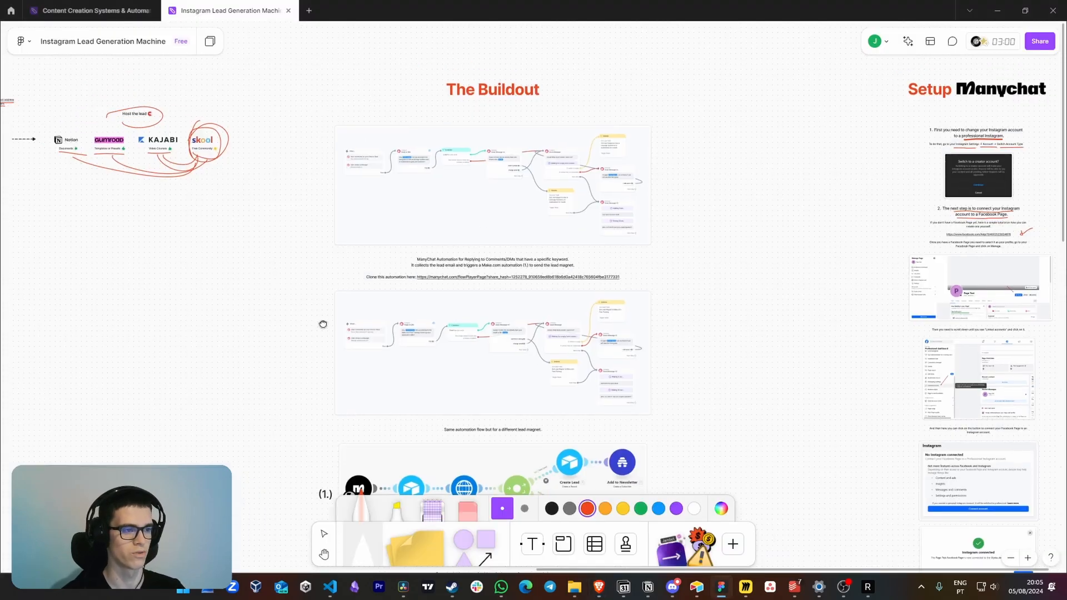
scroll(578, 272, "up", 2)
left_click(575, 270)
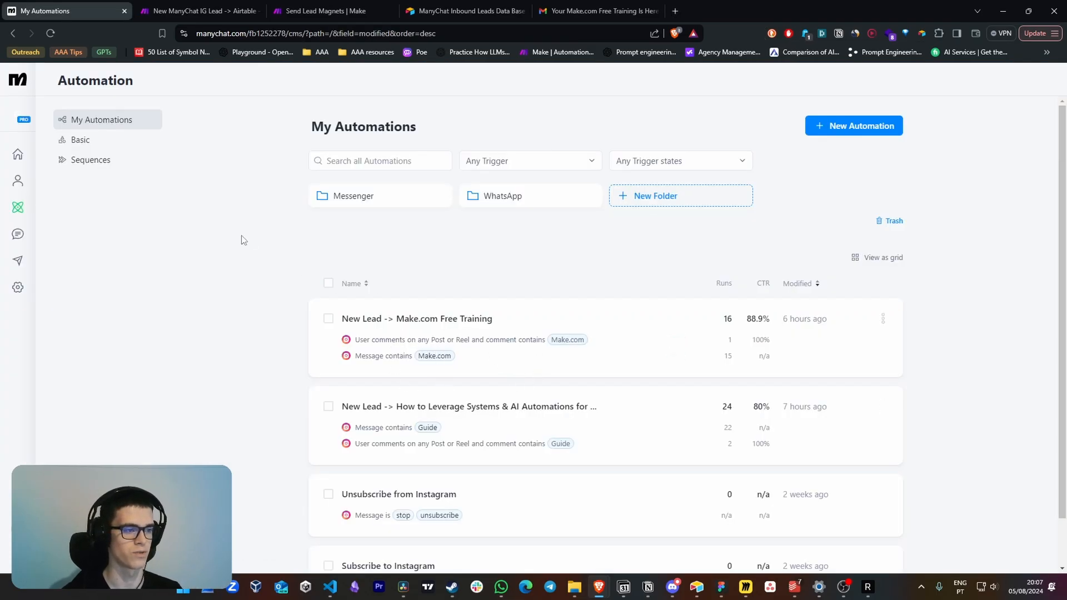
Open the "New Lead -> Make.com Free Training" automation for editing in ManyChat and open its When trigger block
left_click(599, 324)
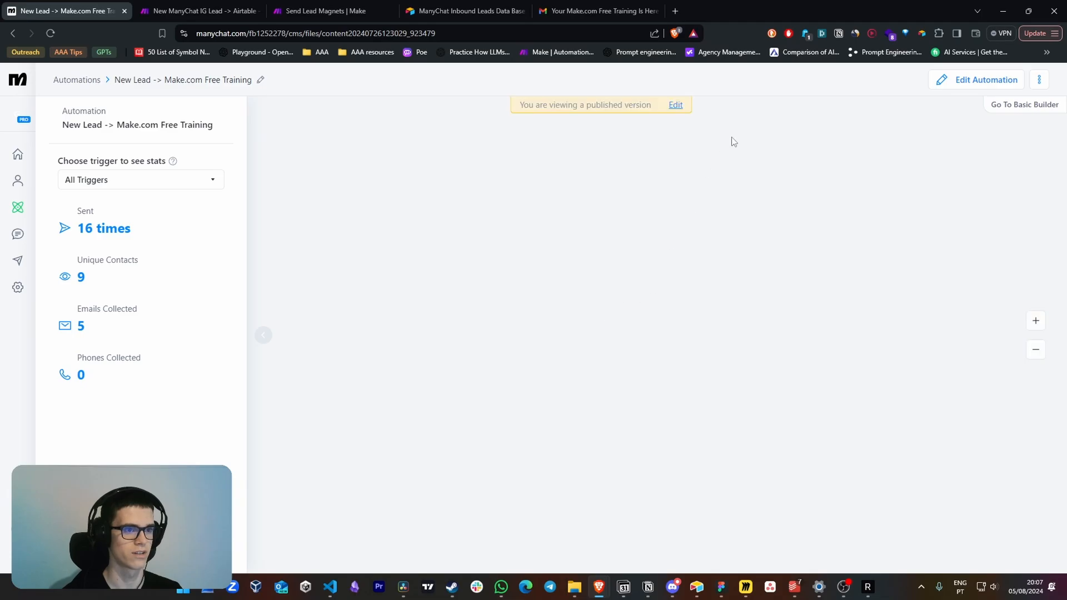
left_click_drag(152, 144, 850, 442)
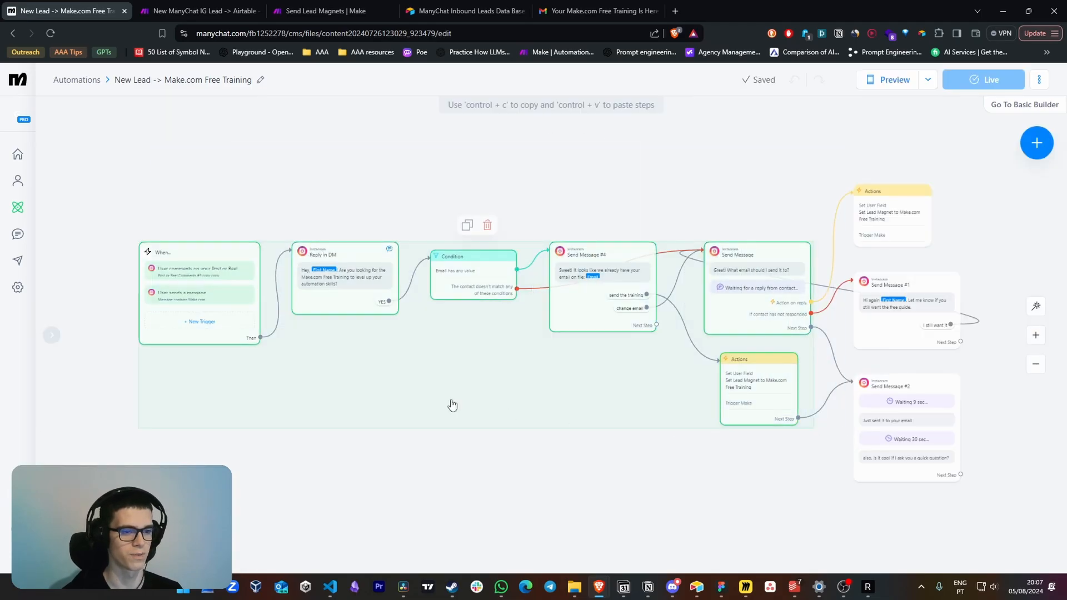
left_click(346, 466)
left_click(408, 213)
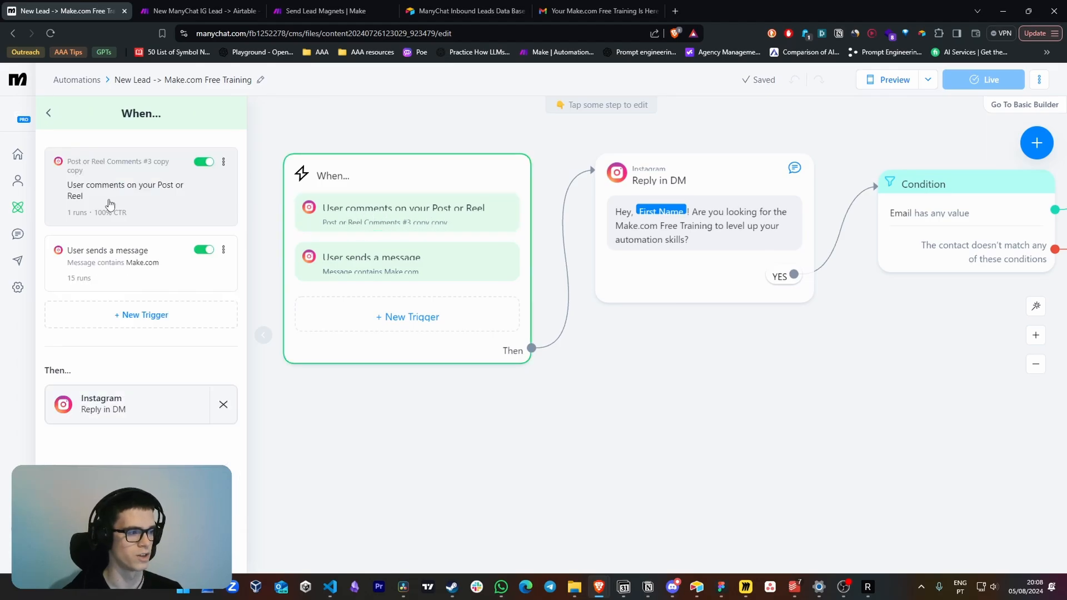
Go through the post or reel comments trigger's setup, keeping All Posts or Reels and the keyword Make.com, up to the public reply options
left_click(183, 210)
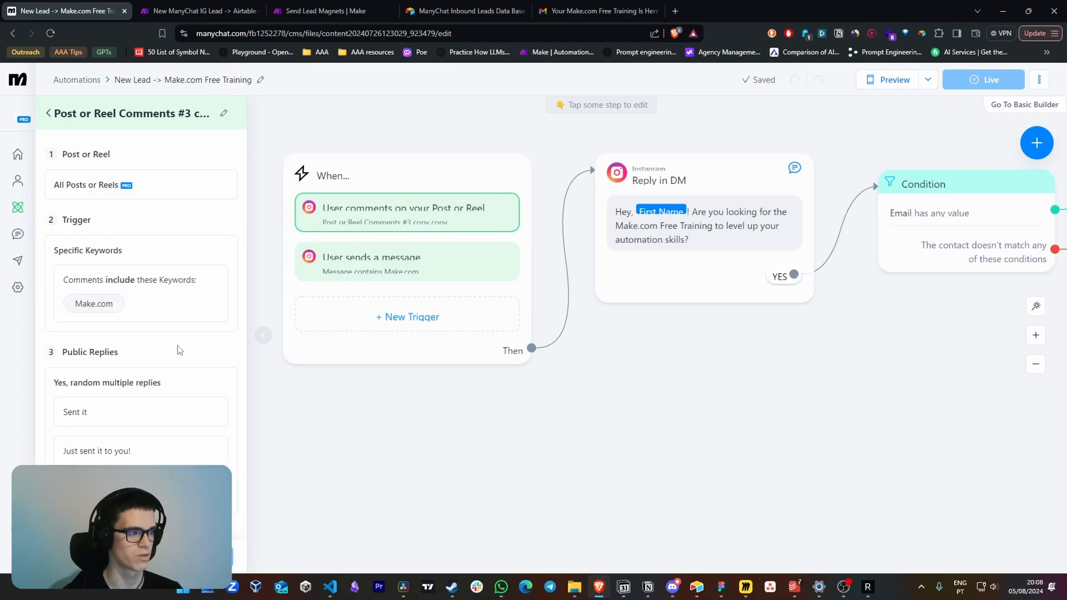
left_click(139, 556)
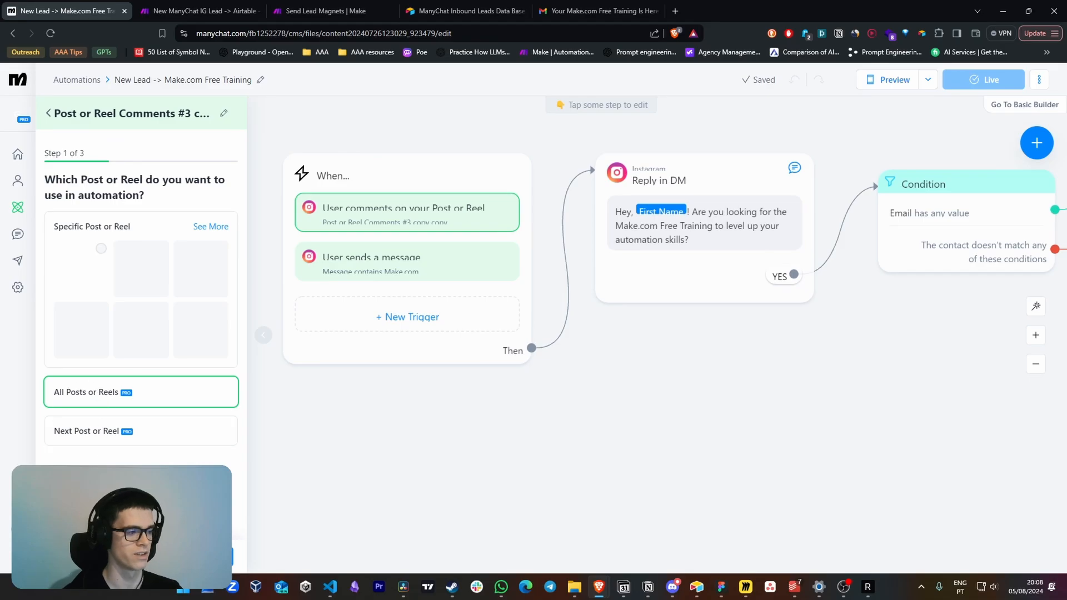
left_click(92, 390)
left_click(108, 275)
double_click(108, 276)
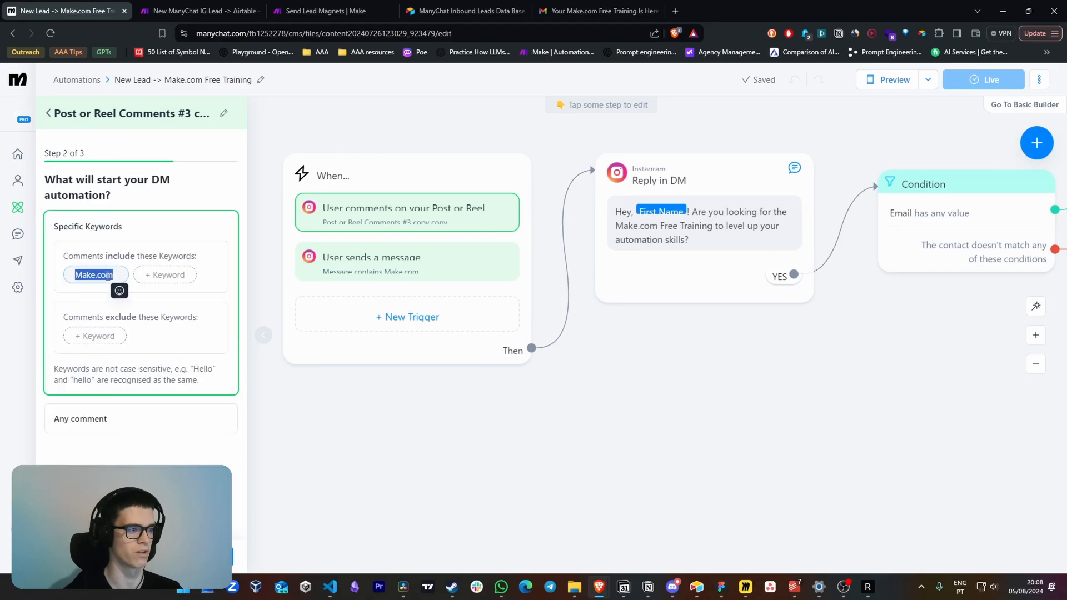
left_click(170, 462)
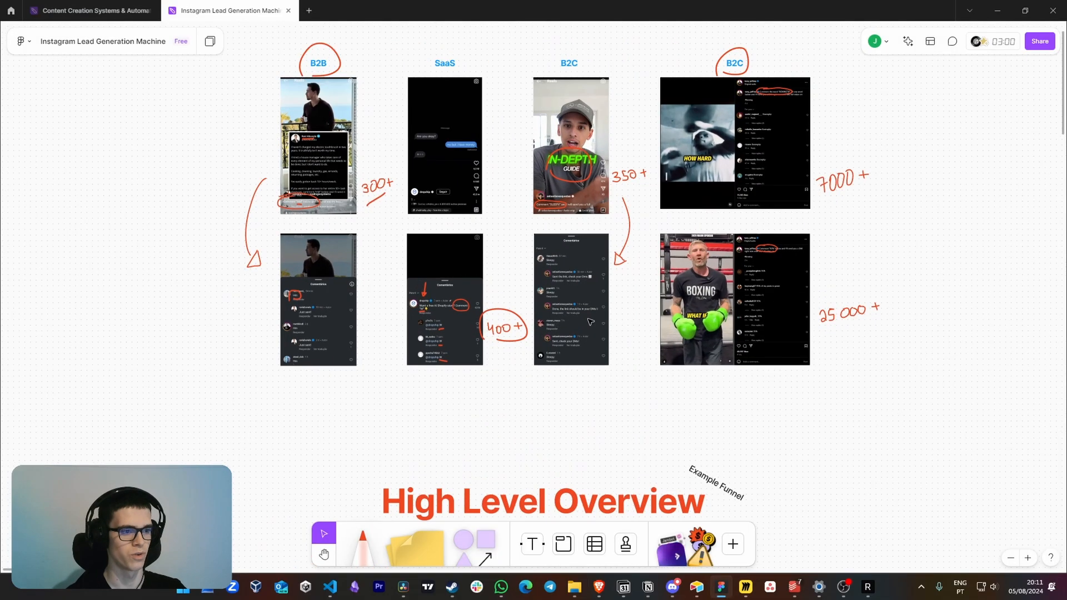
Examine the "Sleepy" comment example and the author's varied public replies on the FigJam board, and return to ManyChat's public reply settings
scroll(521, 269, "up", 5)
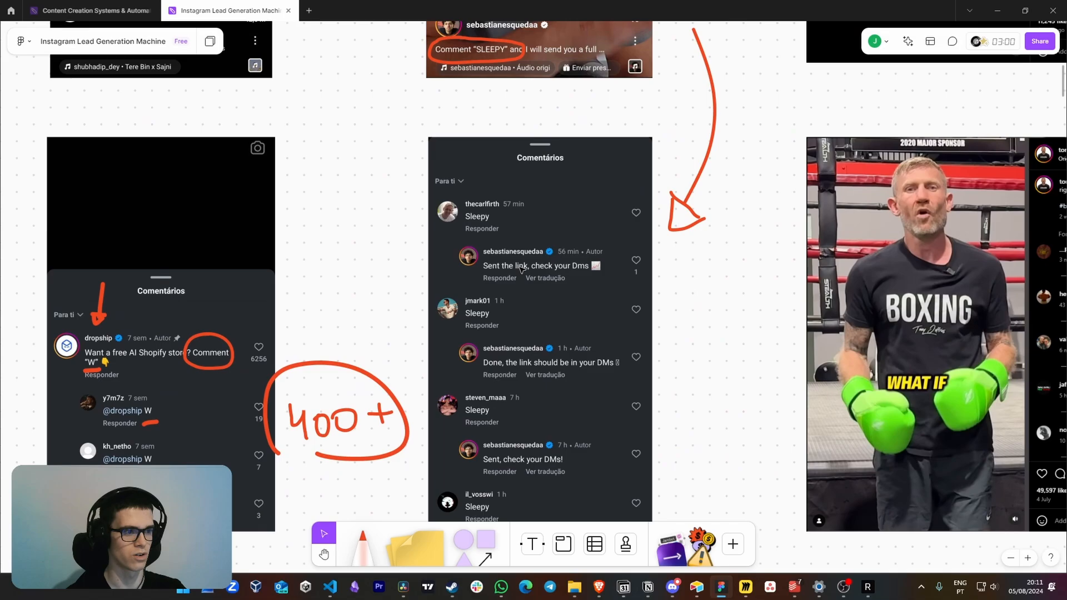
scroll(521, 269, "up", 2)
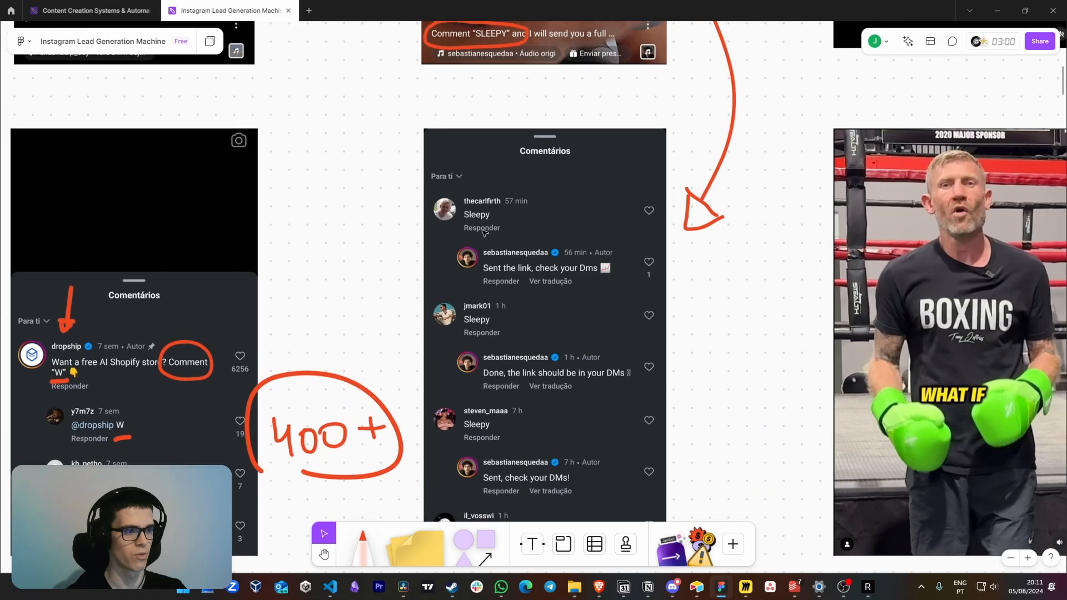
scroll(472, 235, "up", 1)
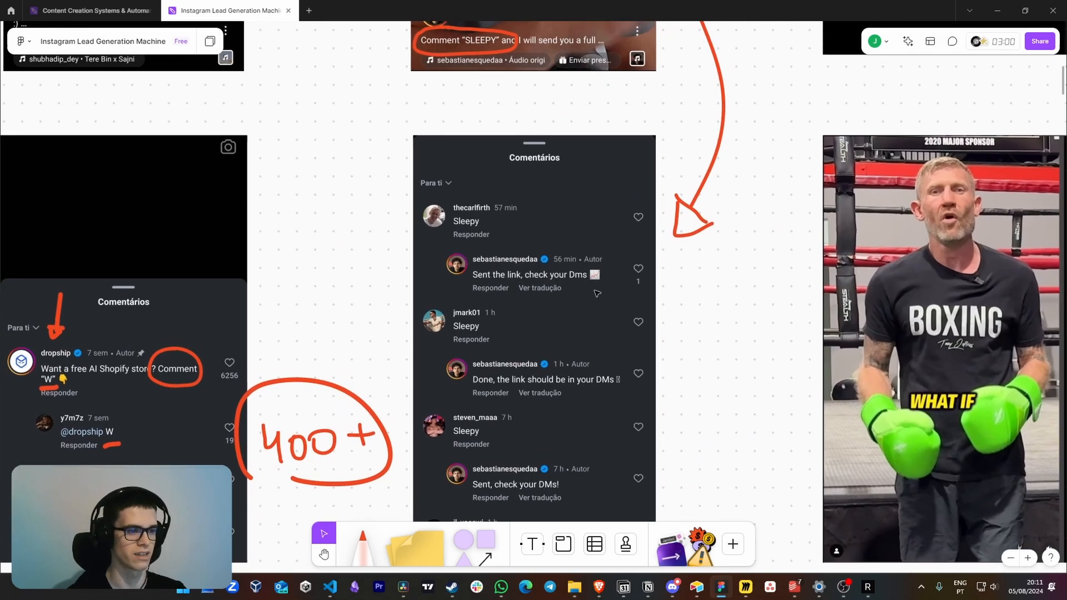
scroll(584, 352, "down", 3)
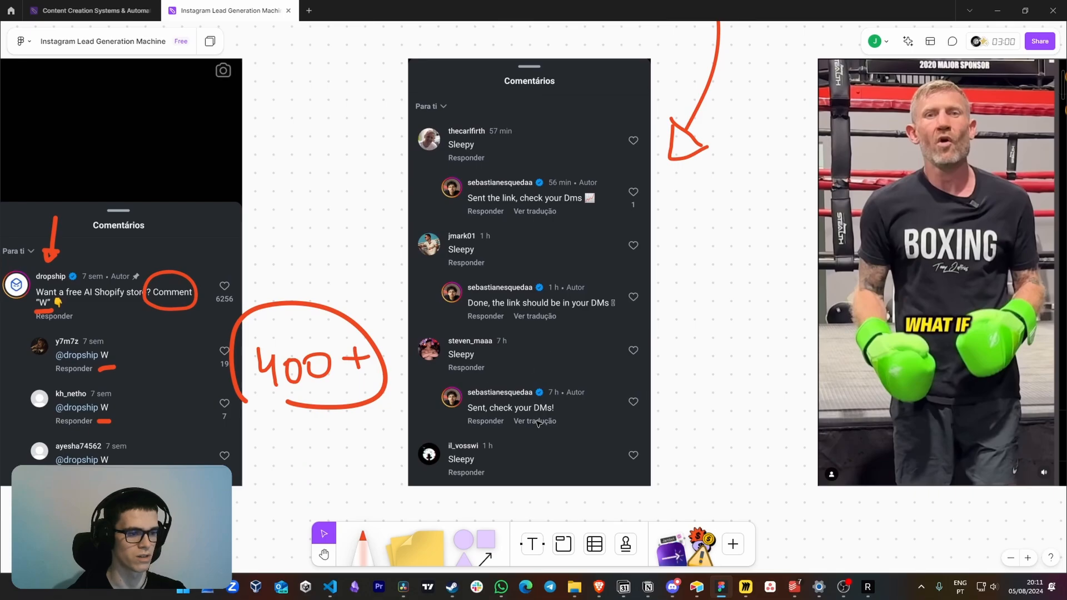
scroll(538, 423, "down", 4)
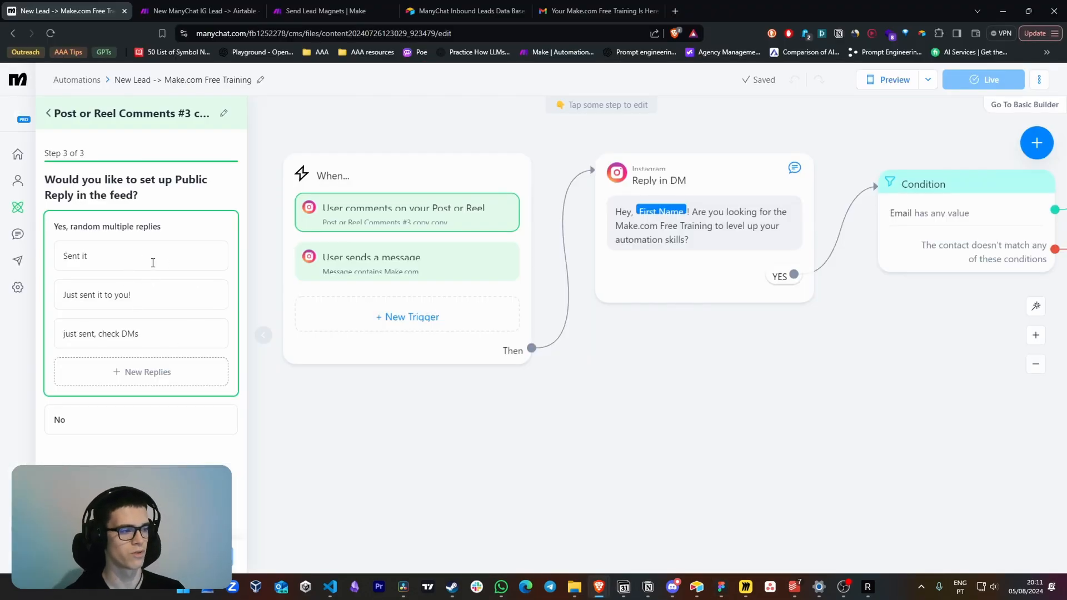
Try adding another public reply and remove it, and review the "User sends a message" trigger with its Make.com keyword
left_click(151, 372)
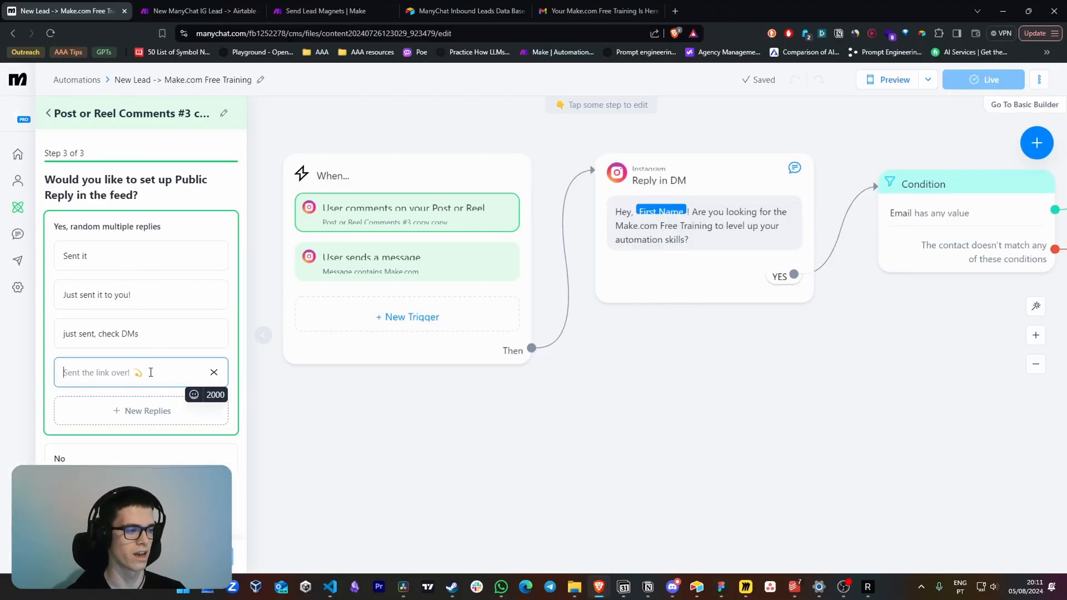
left_click(214, 373)
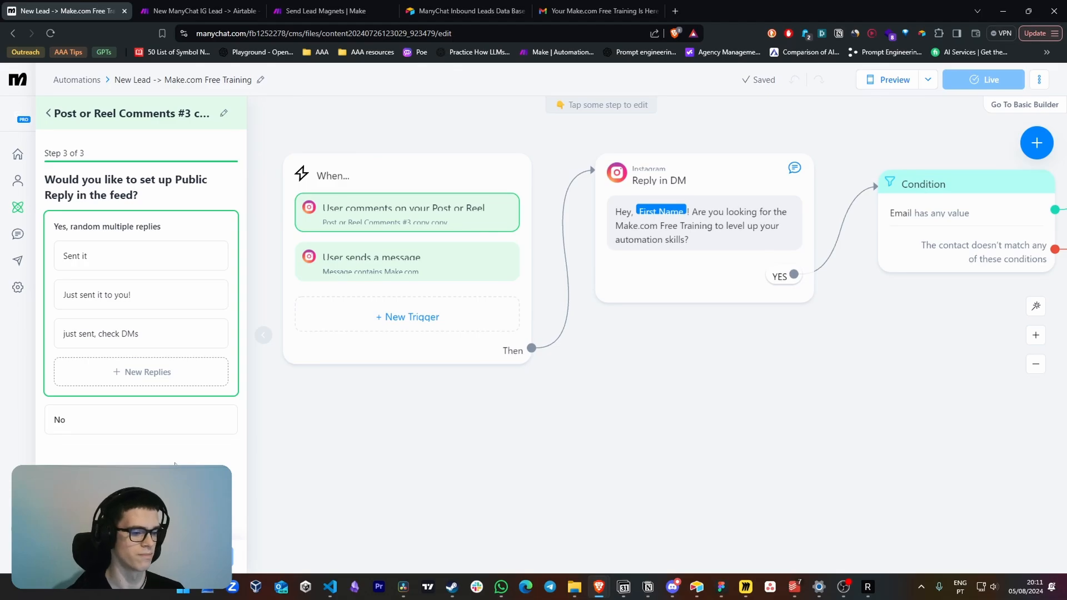
left_click(381, 267)
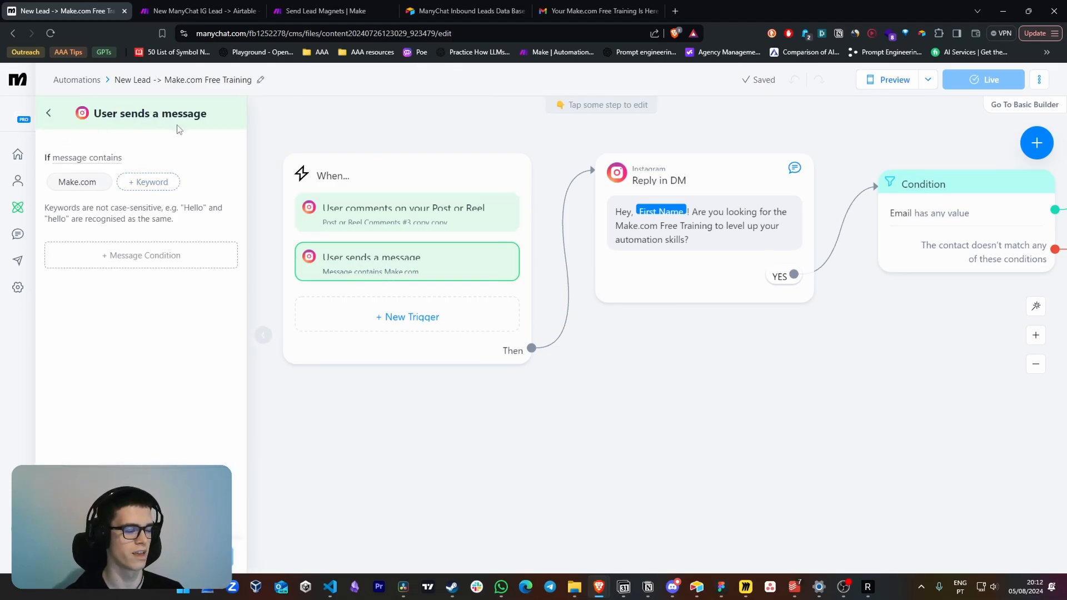
left_click(48, 112)
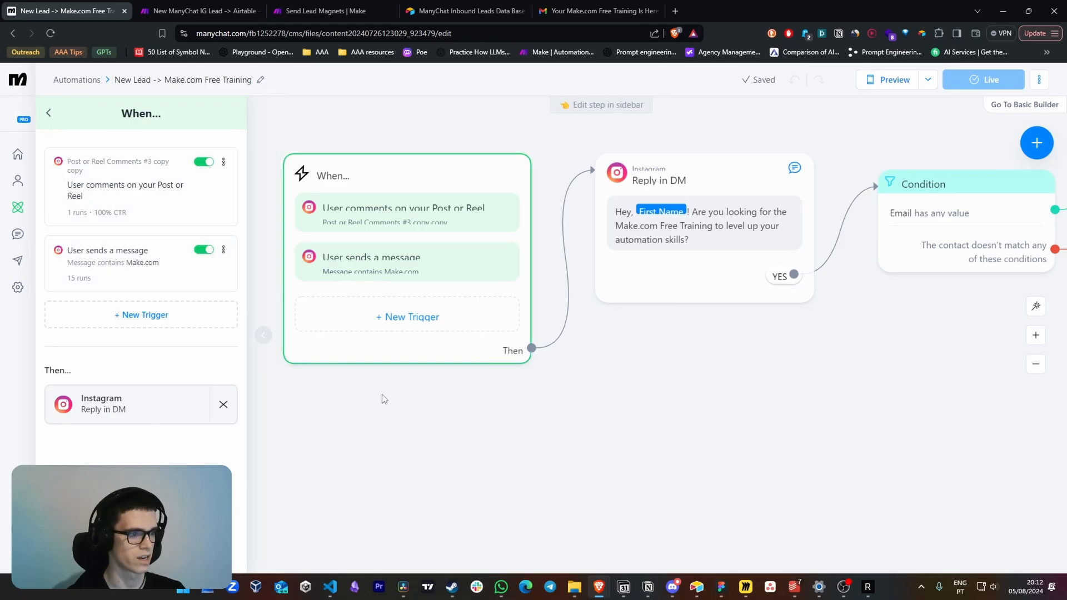
left_click(517, 447)
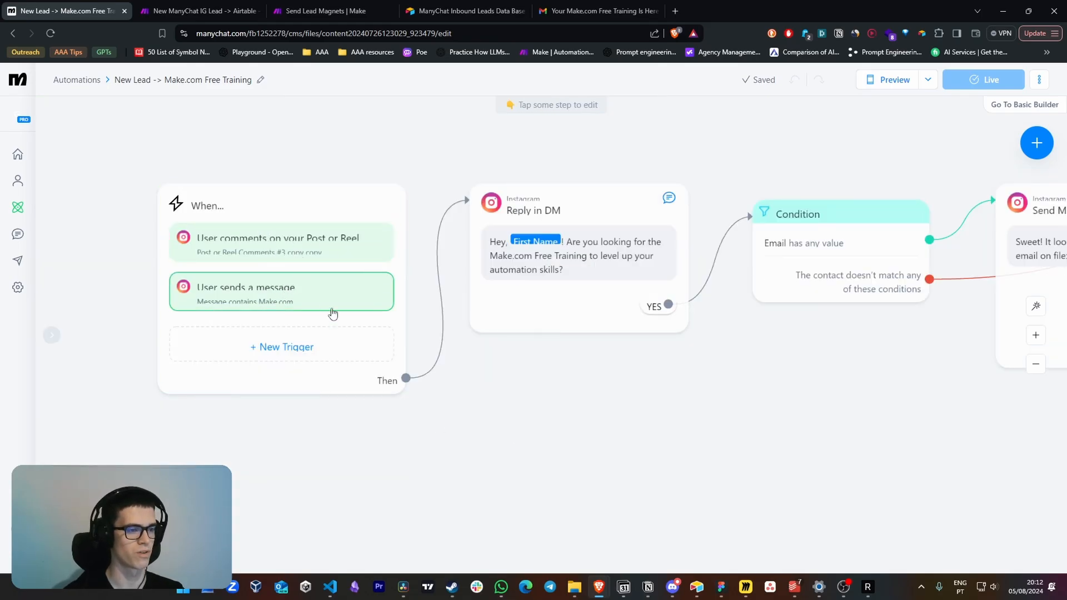
Open the Reply in DM step and examine its message offering the Make.com Free Training
left_click_drag(619, 168, 649, 177)
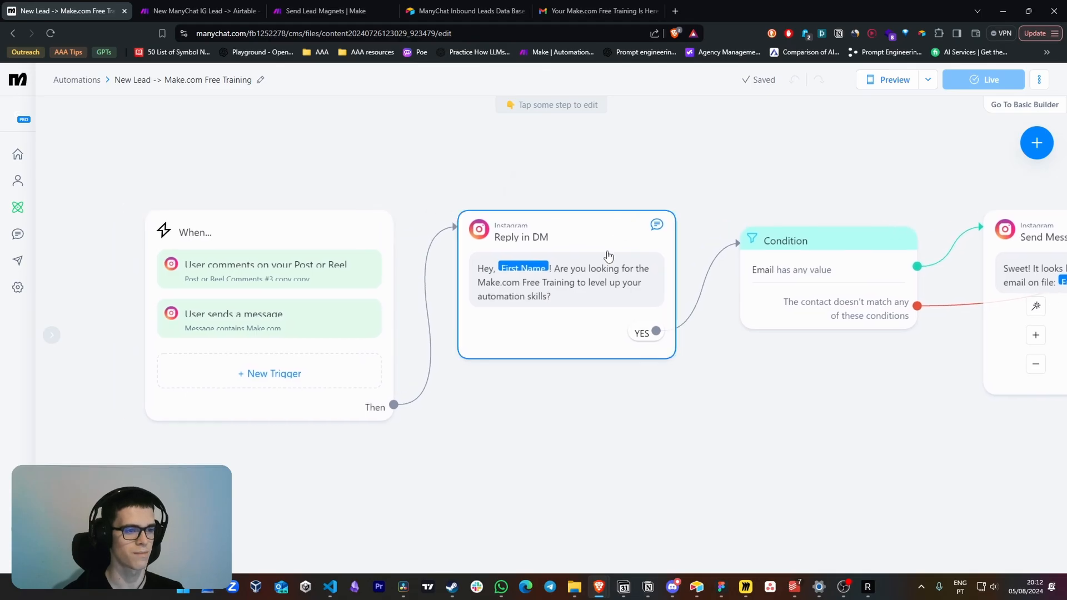
left_click(583, 296)
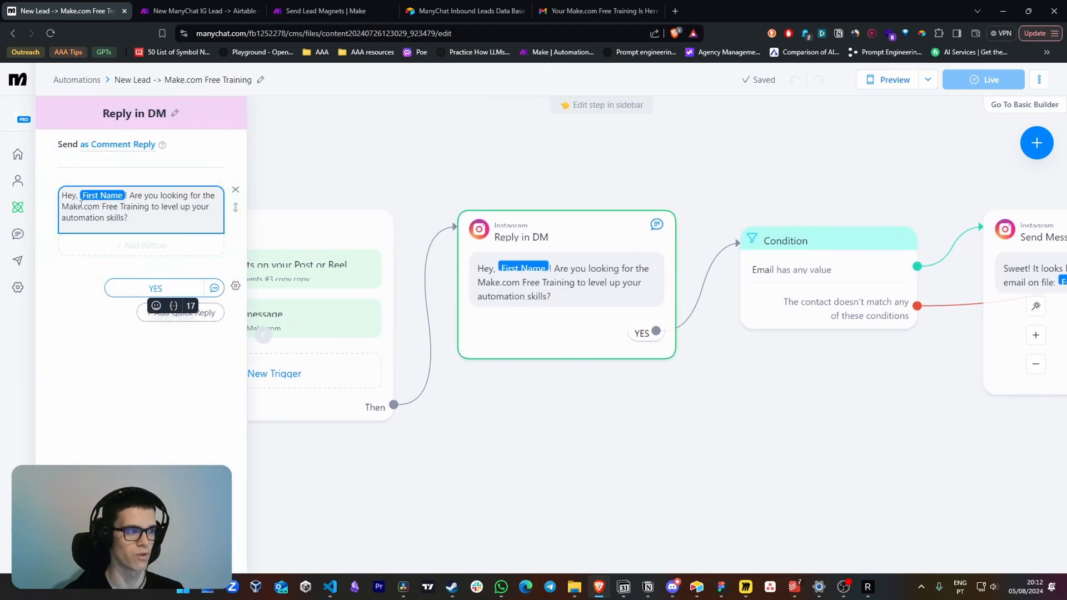
left_click_drag(80, 206, 160, 207)
left_click(198, 230)
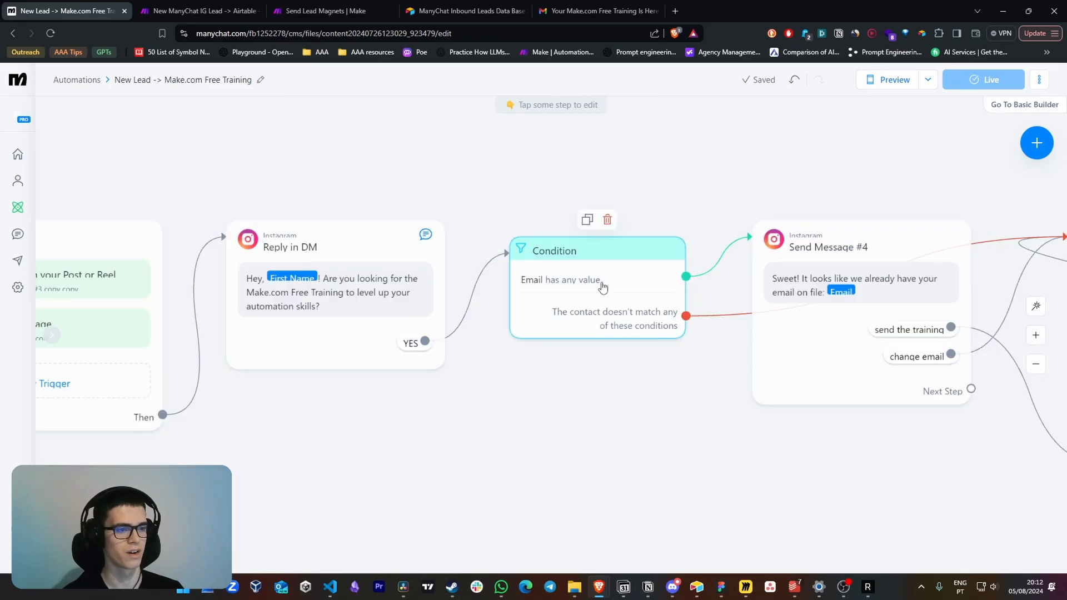
Examine the "Email has any value" condition and trace its branches to Send Message #4 and the email question
left_click(603, 287)
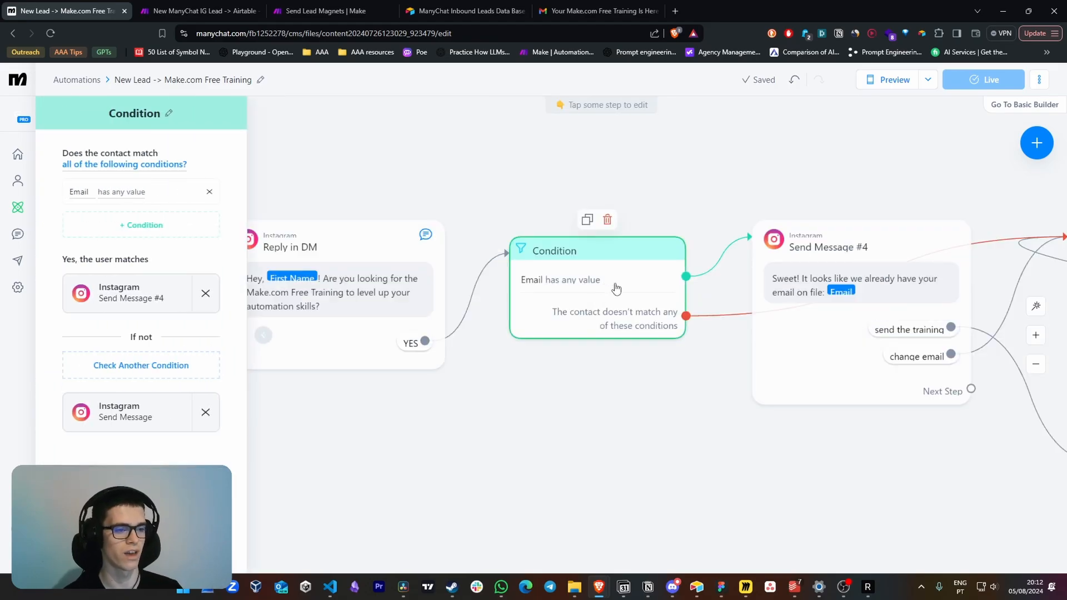
left_click(619, 379)
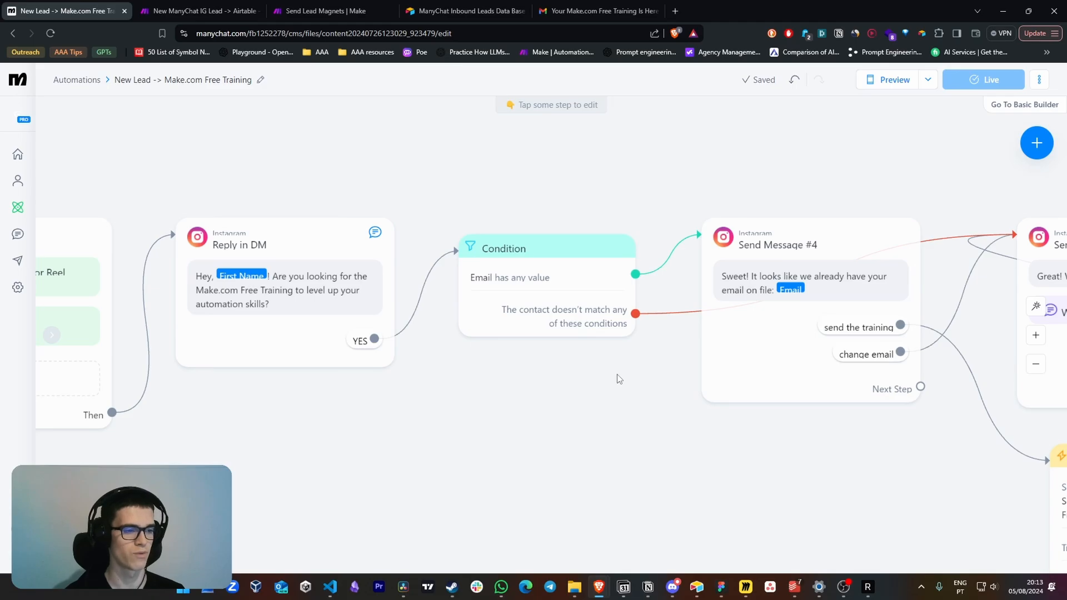
left_click_drag(635, 379, 511, 391)
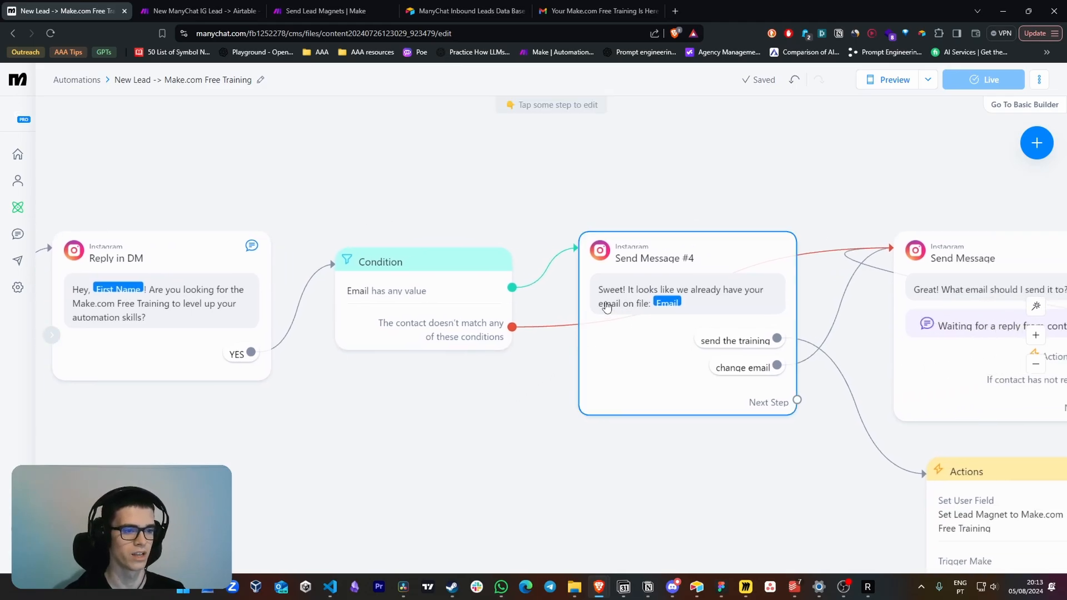
mouse_move(606, 307)
left_mouse_down()
mouse_move(556, 306)
mouse_move(596, 307)
left_mouse_up()
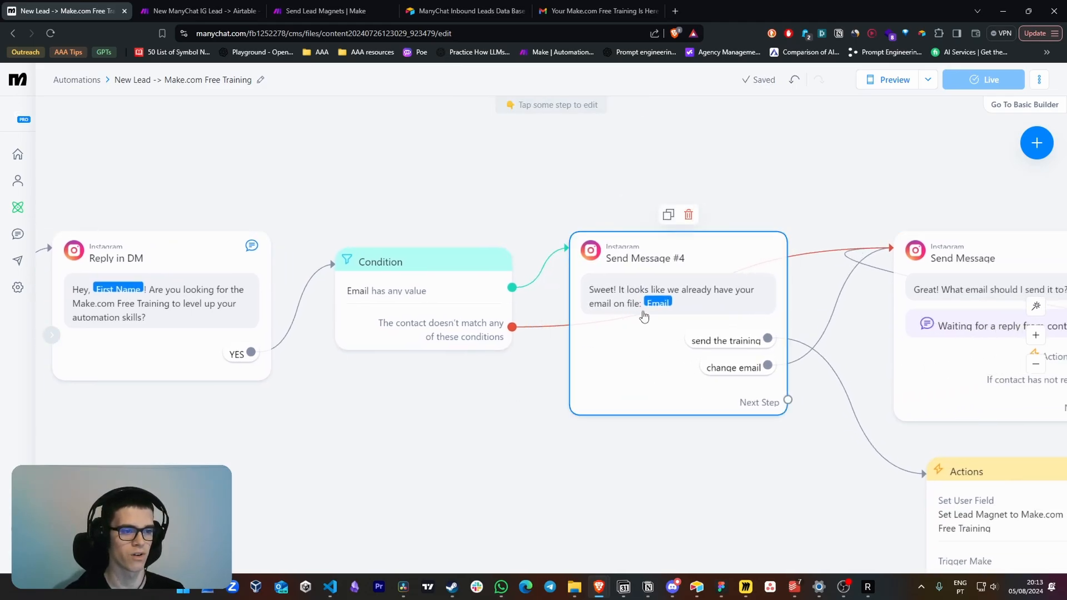
left_click_drag(756, 479, 700, 463)
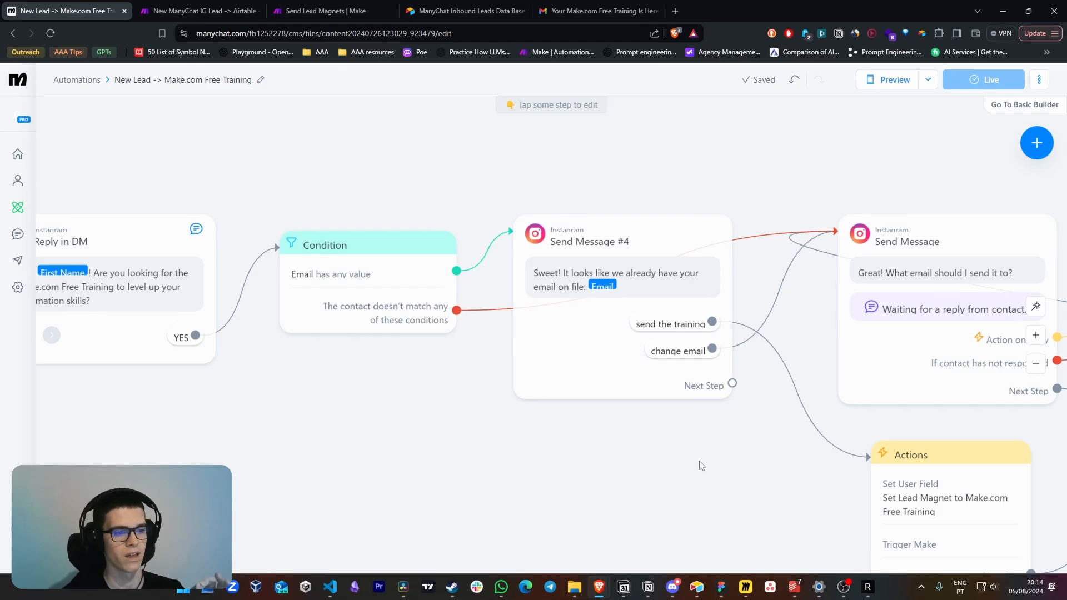
left_click_drag(735, 463, 665, 463)
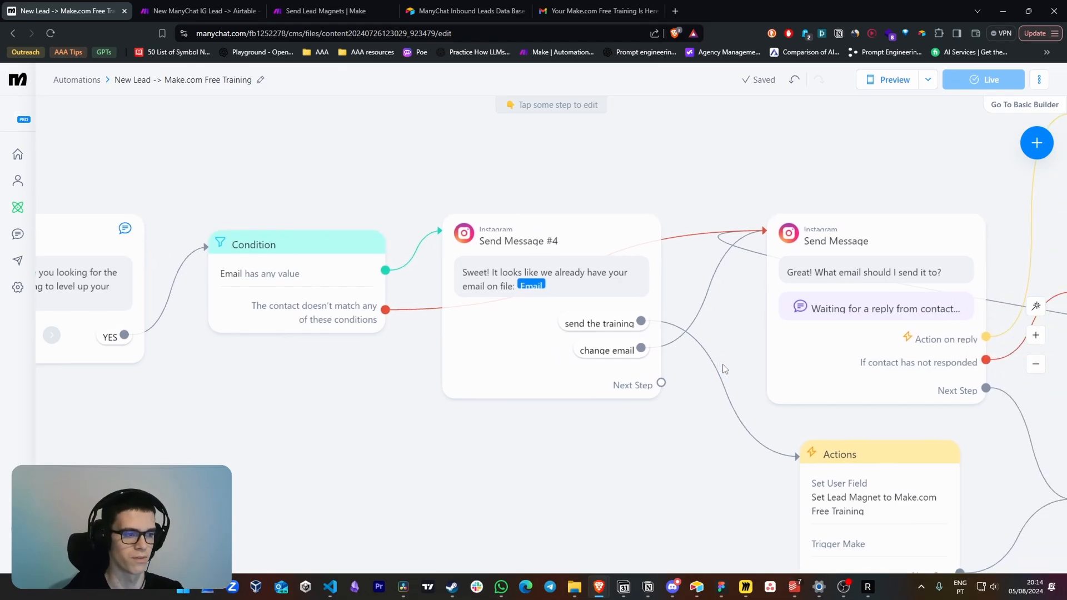
left_click_drag(388, 359, 357, 365)
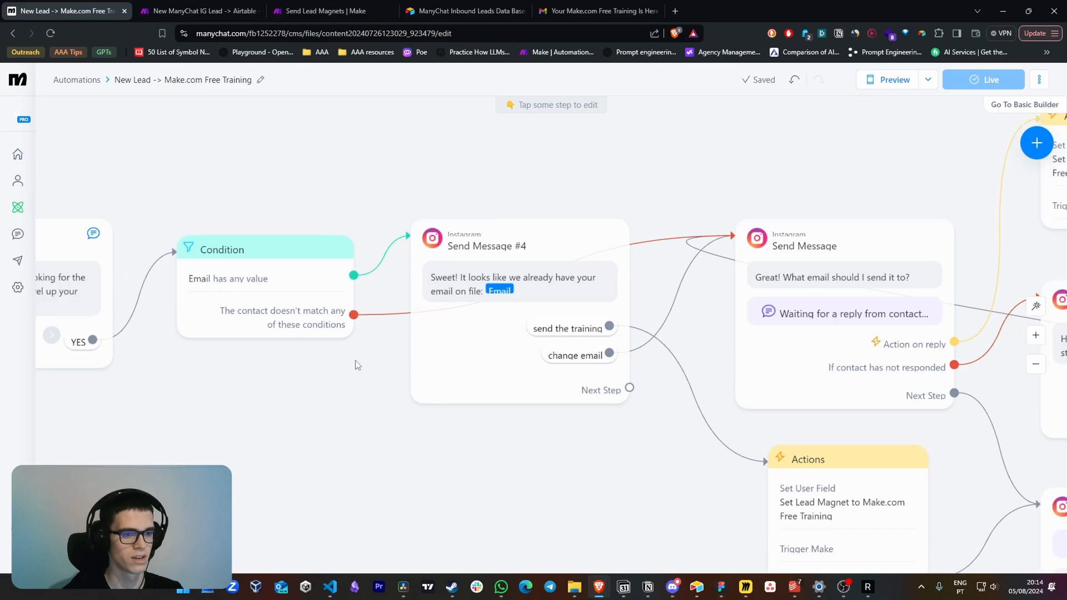
Review the user input settings of the "What email should I send it to?" message, keeping Email as the reply type
left_click(770, 254)
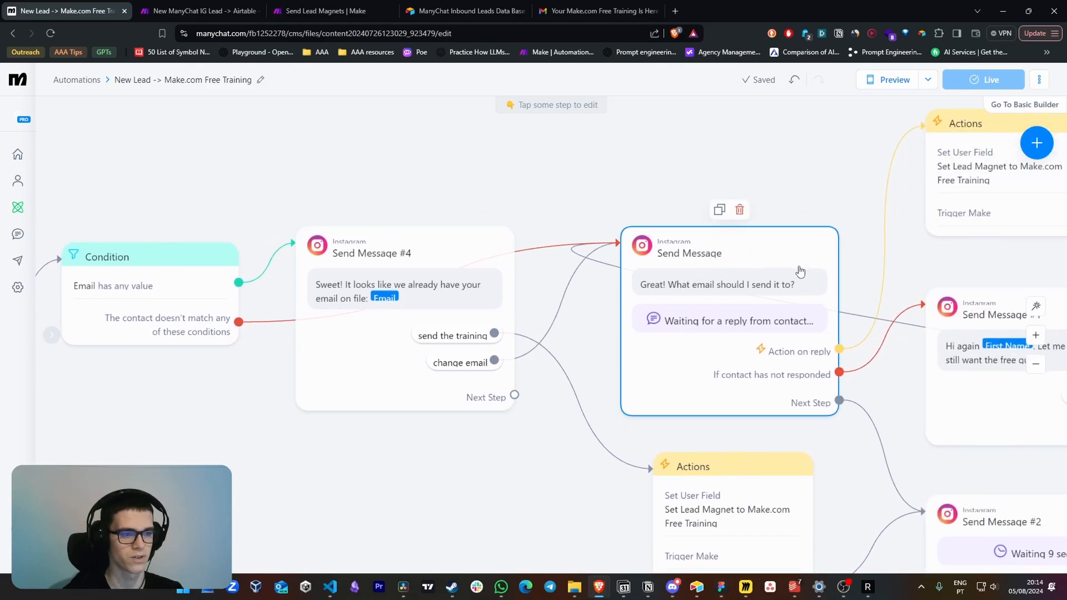
left_click(683, 320)
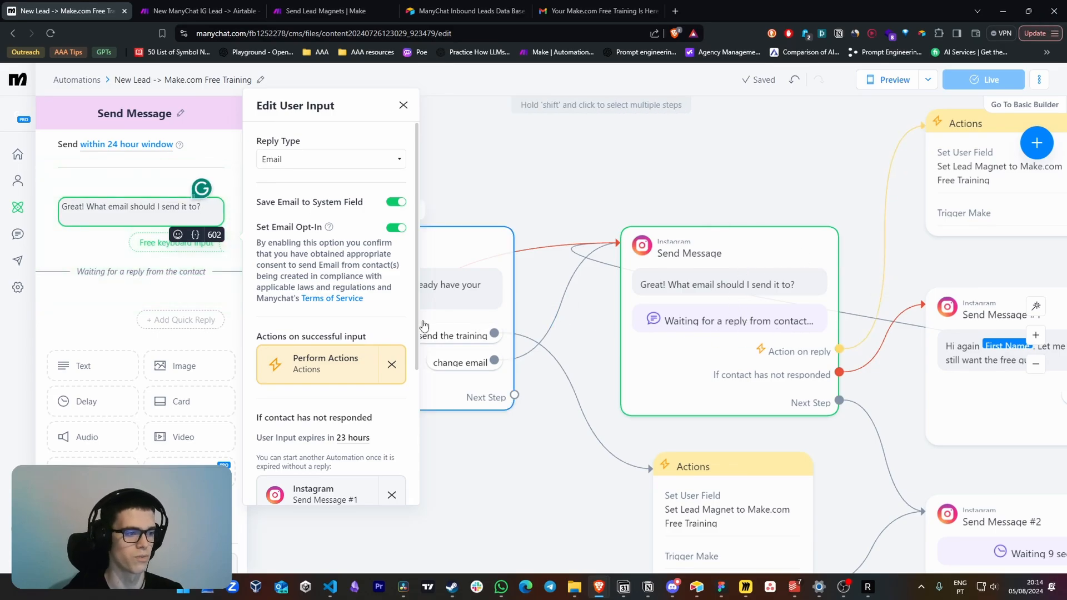
left_click(301, 160)
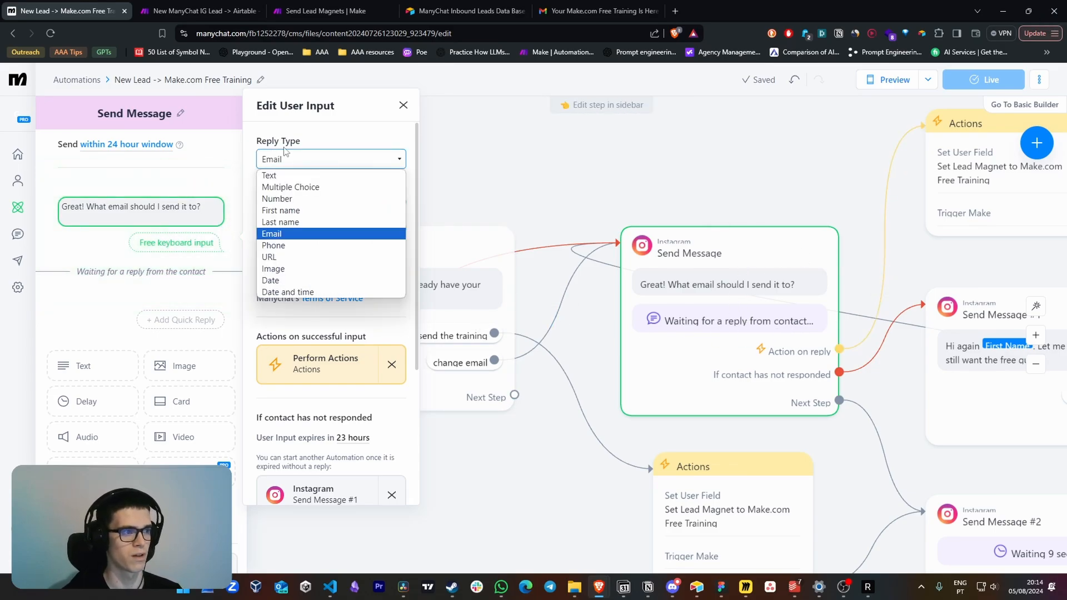
left_click(283, 234)
scroll(332, 284, "down", 3)
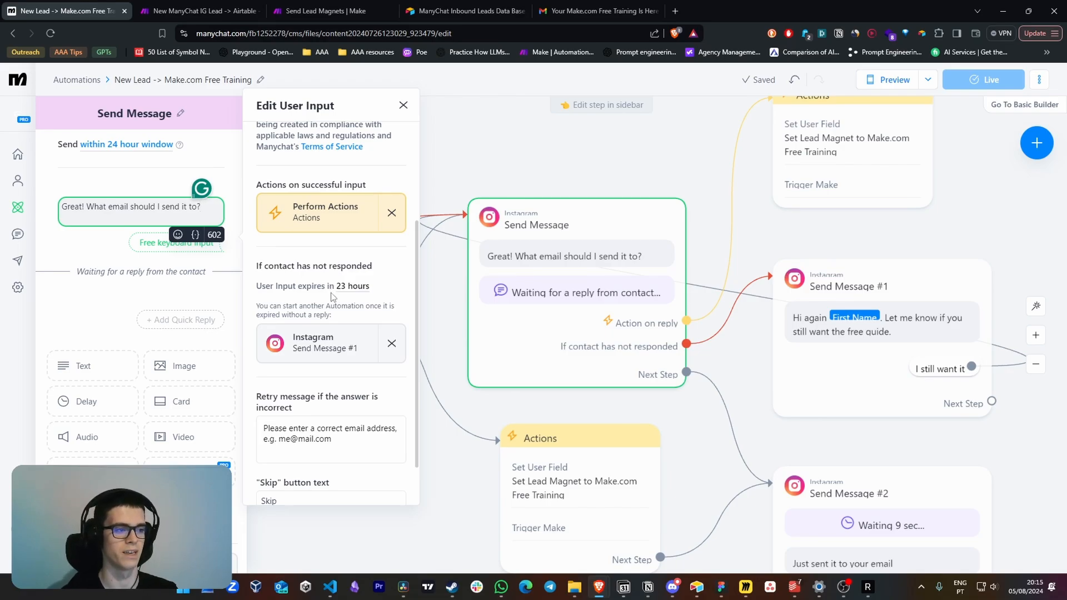
left_click(749, 359)
Open the Send Message #1 follow-up and trace its "I still want it" reply back to the email question
left_click_drag(747, 359, 519, 333)
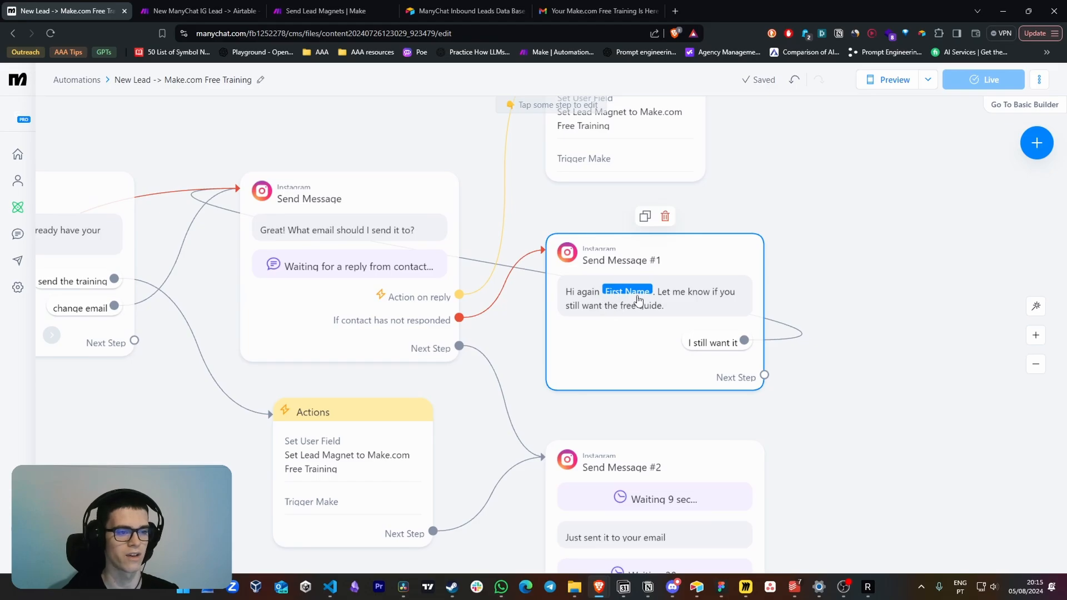
left_click(664, 311)
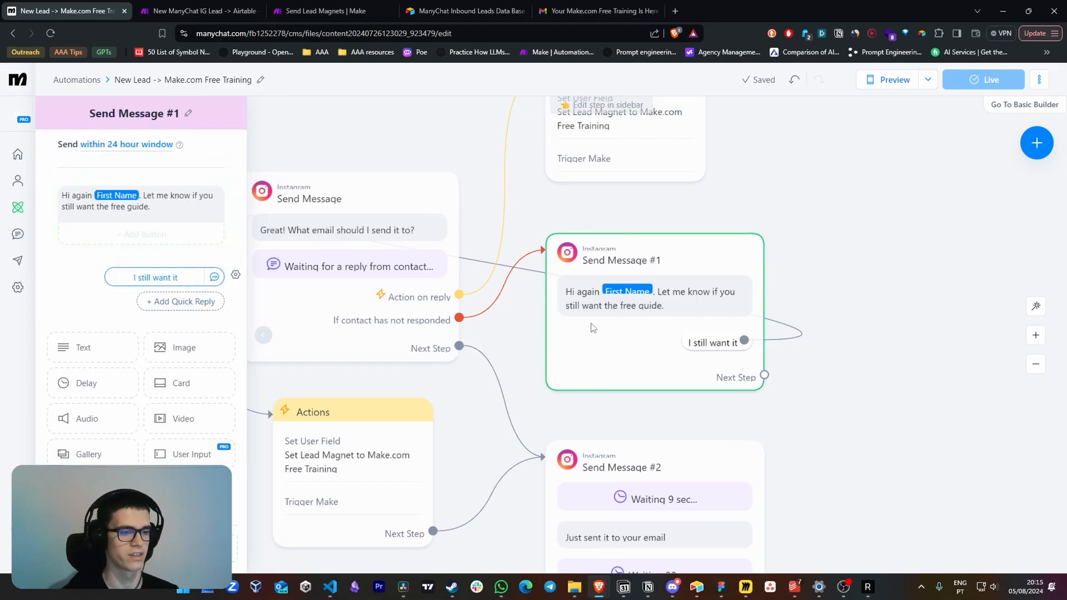
left_click_drag(801, 345, 957, 371)
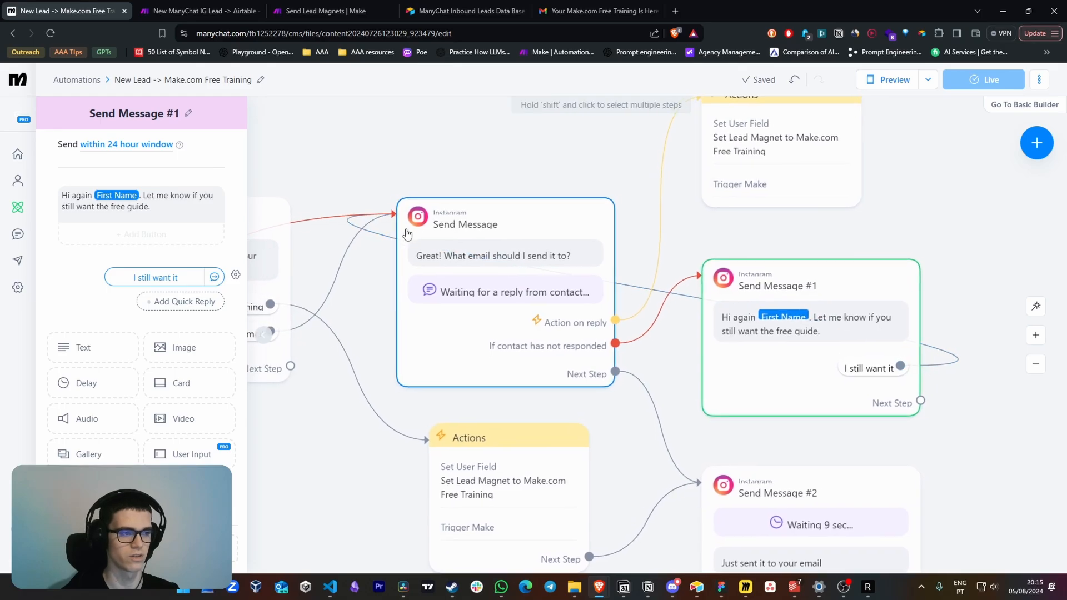
left_click_drag(407, 234, 555, 268)
Open the Perform Actions step assigned to successful input in the email question's user input settings
left_click(643, 255)
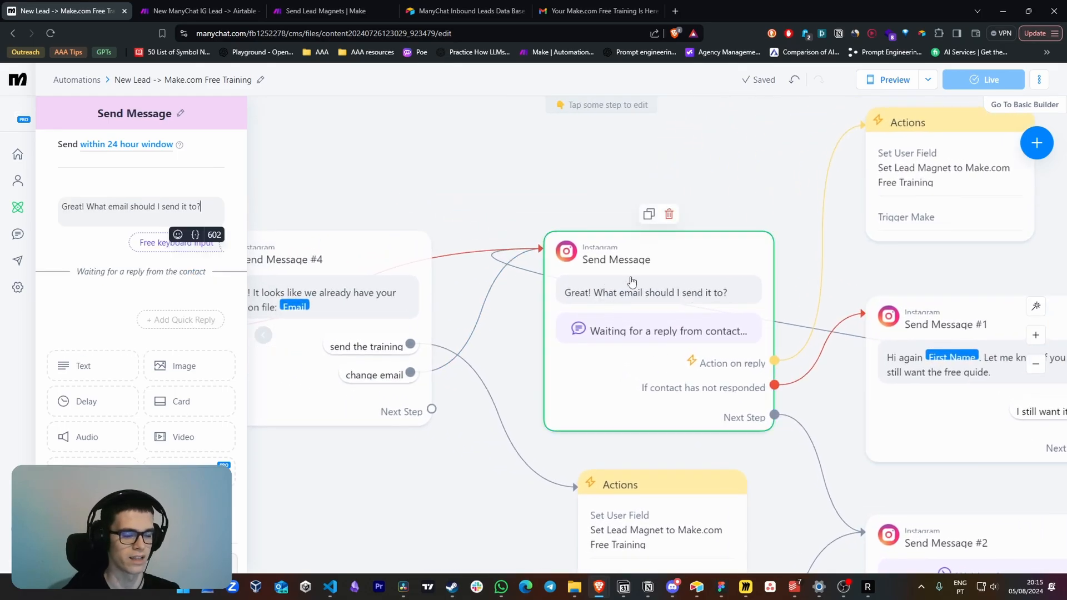
left_click(836, 158)
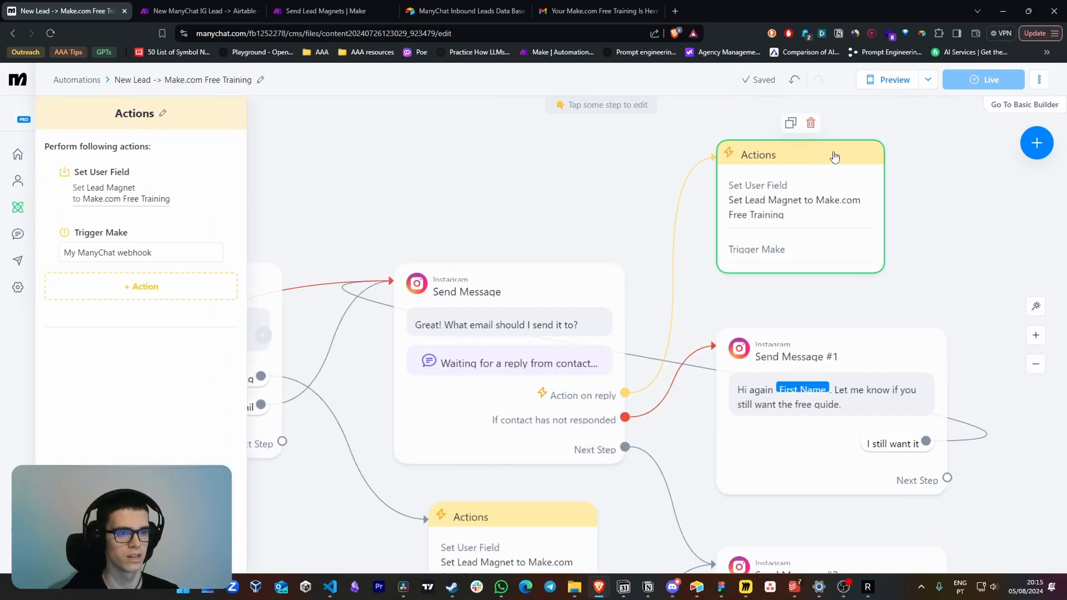
left_click(478, 289)
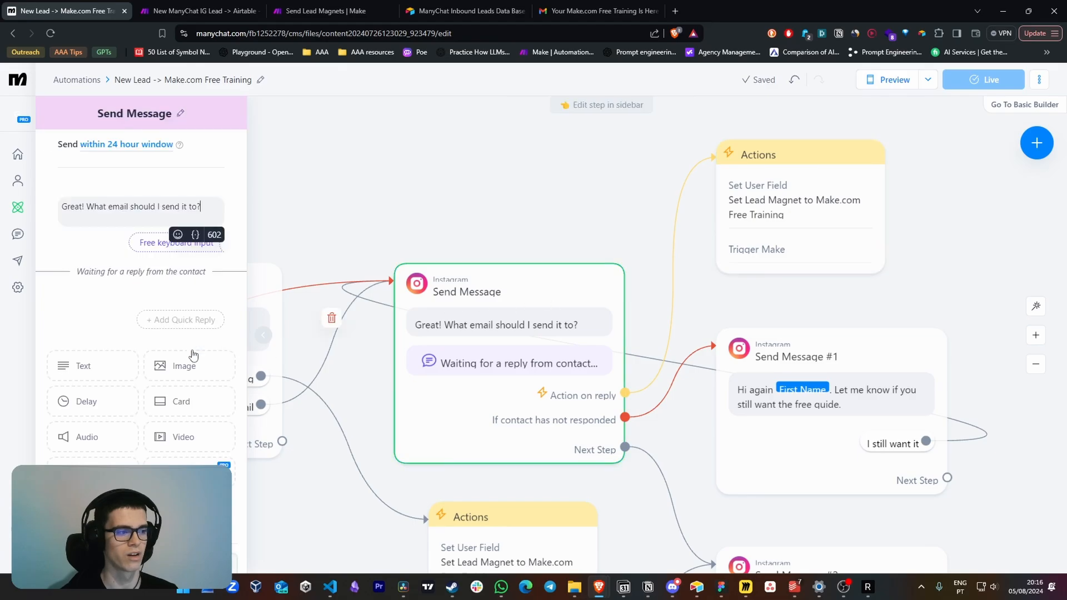
left_click(153, 244)
scroll(345, 278, "down", 1)
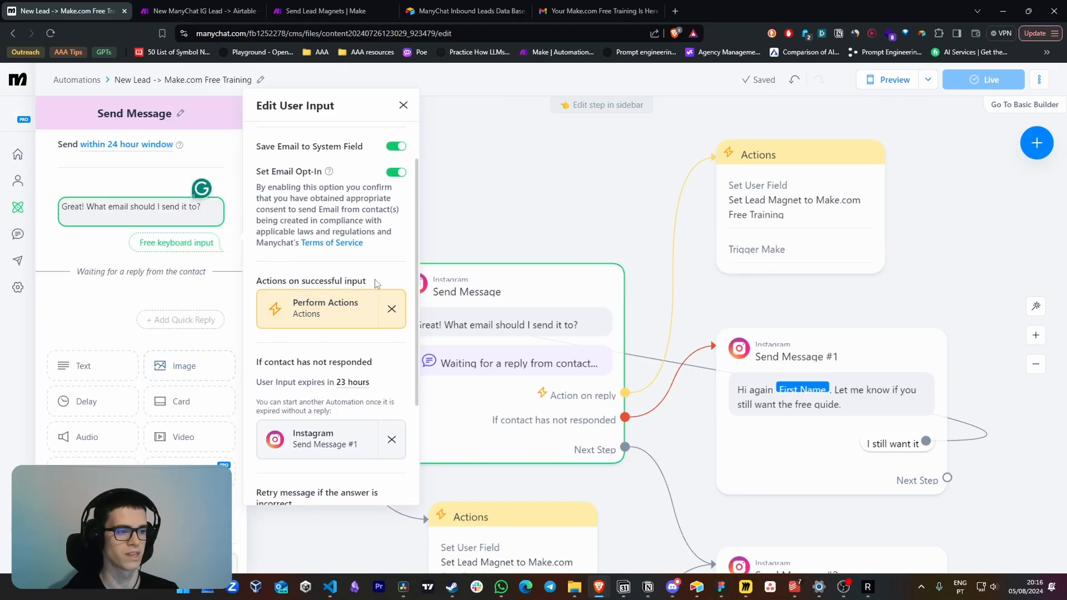
left_click(334, 309)
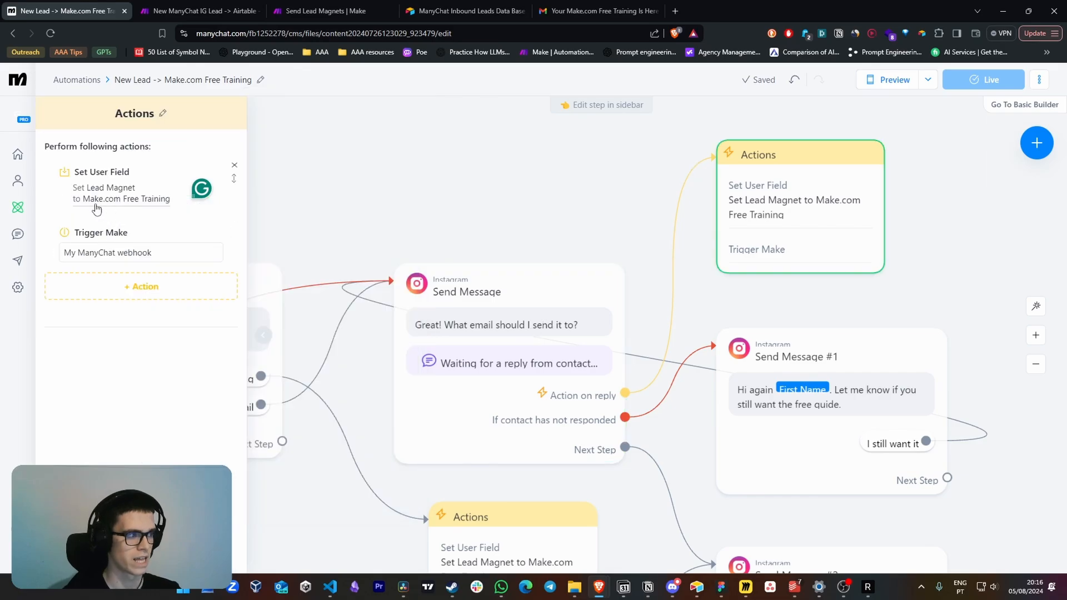
Open the Set User Field action and examine the Make.com Free Training value assigned to Lead Magnet
left_click(97, 198)
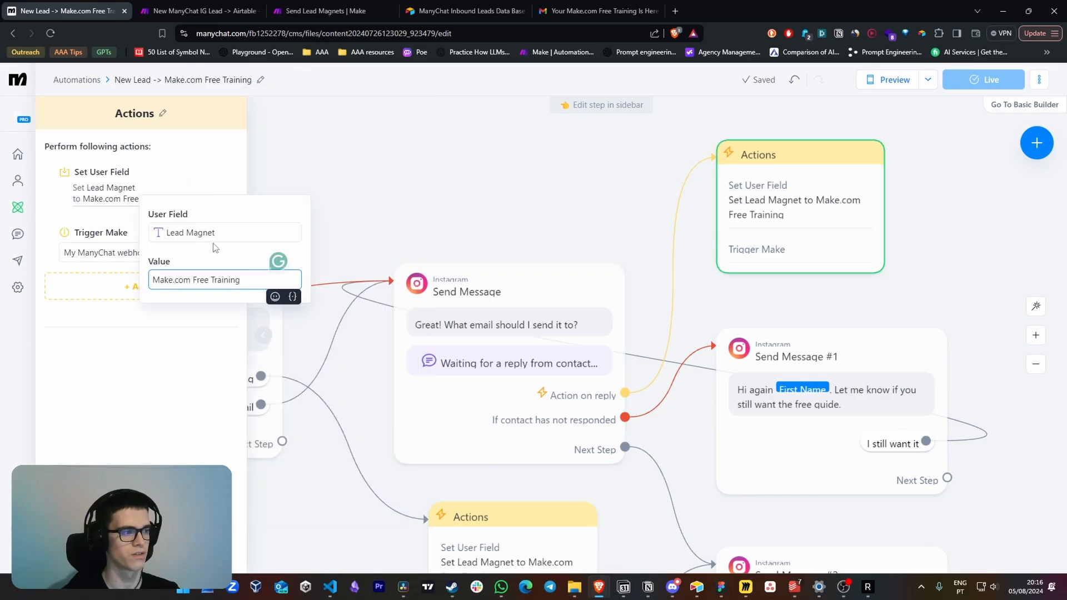
left_click_drag(155, 282, 241, 281)
left_click(224, 300)
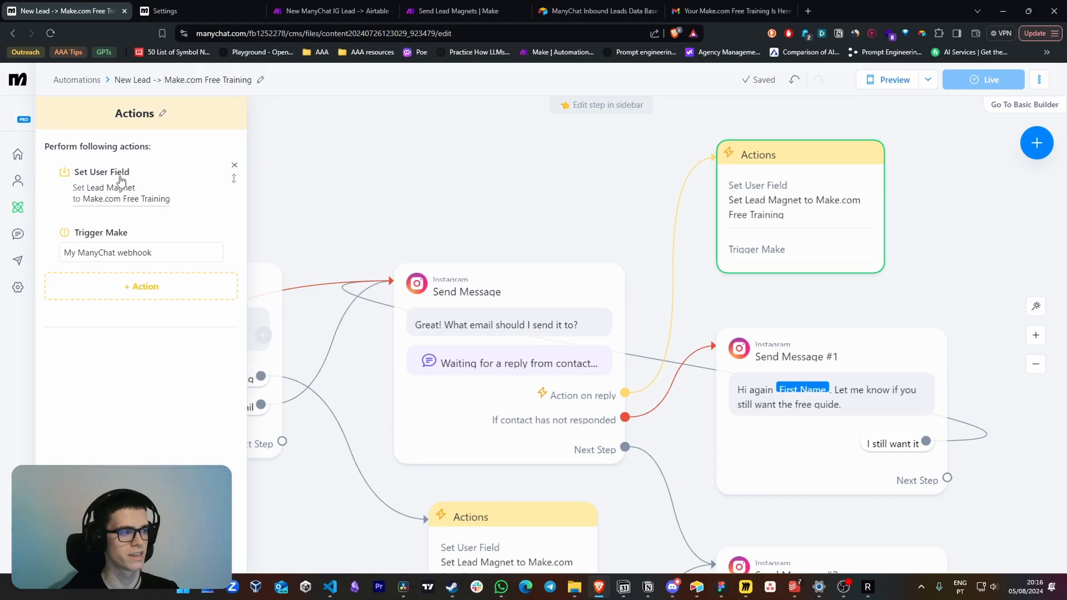
Try out the creation of a Text user field named Lead Magnet in ManyChat's custom fields settings
left_click(167, 10)
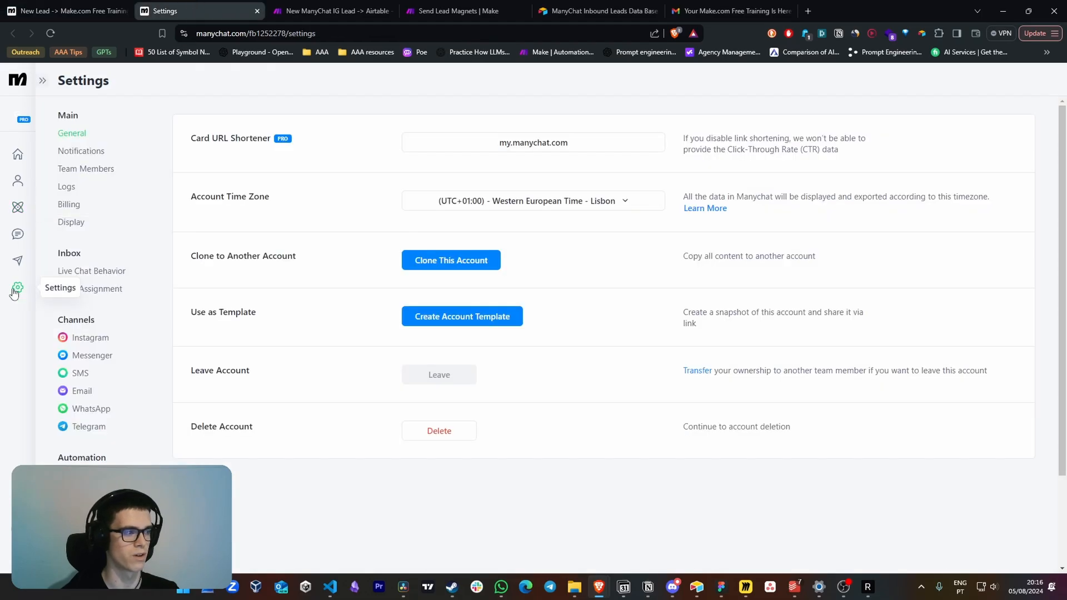
left_click(69, 476)
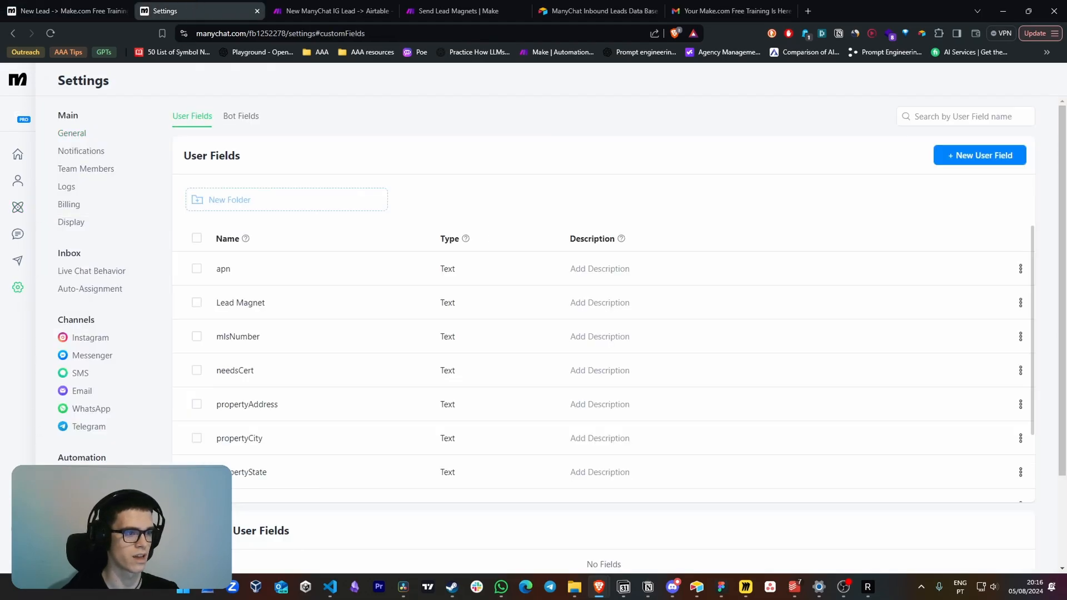
left_click(969, 159)
type("Lead Magnet")
left_click(610, 198)
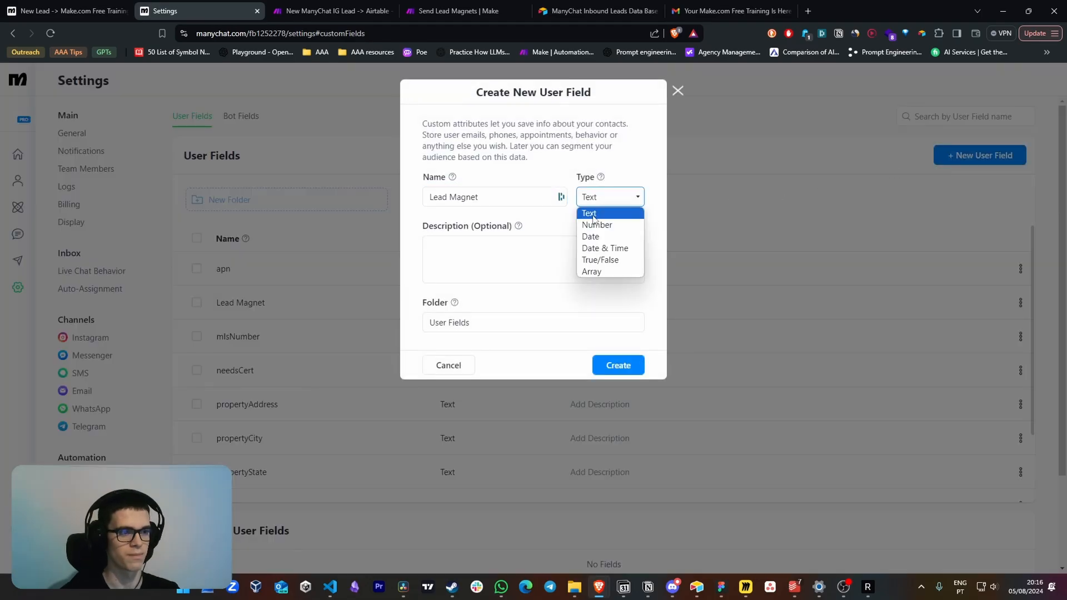
left_click(594, 214)
left_click(726, 324)
Return to the automation and reopen the Lead Magnet value in its Set User Field action
left_click(66, 11)
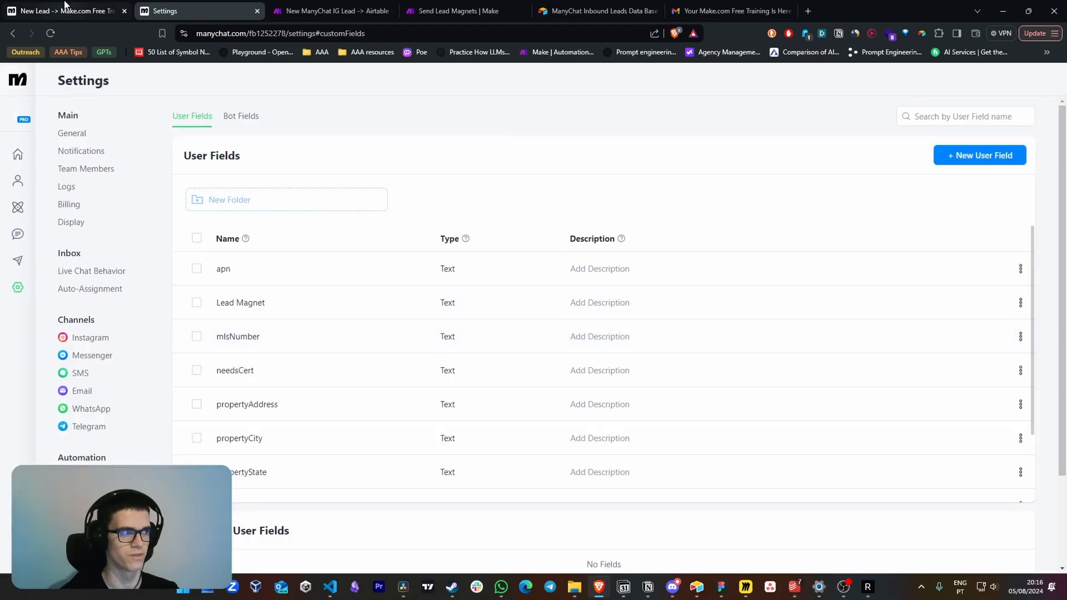
left_click(107, 194)
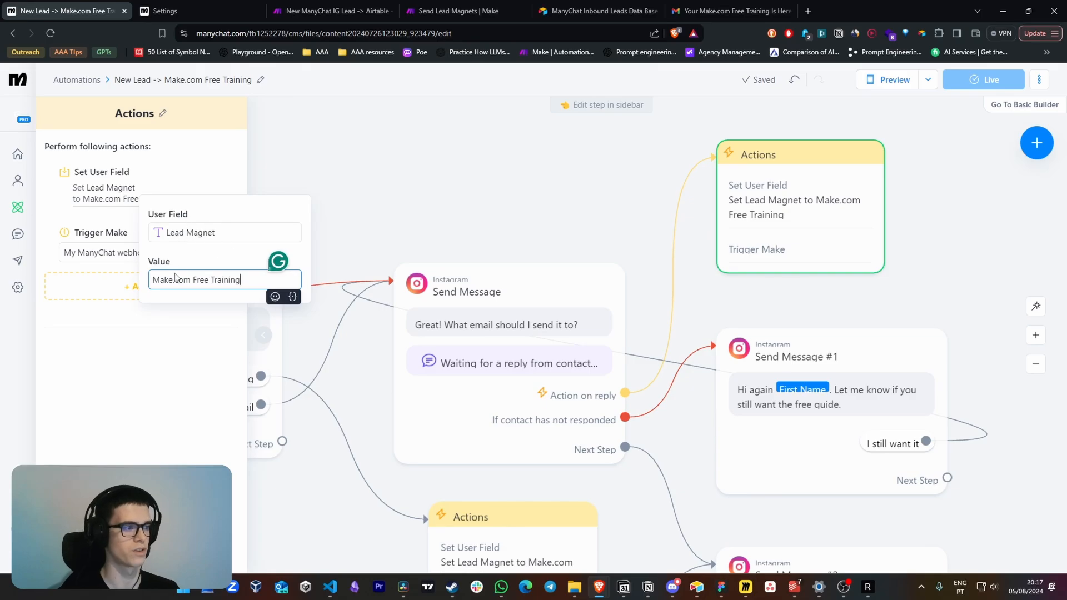
left_click(150, 281)
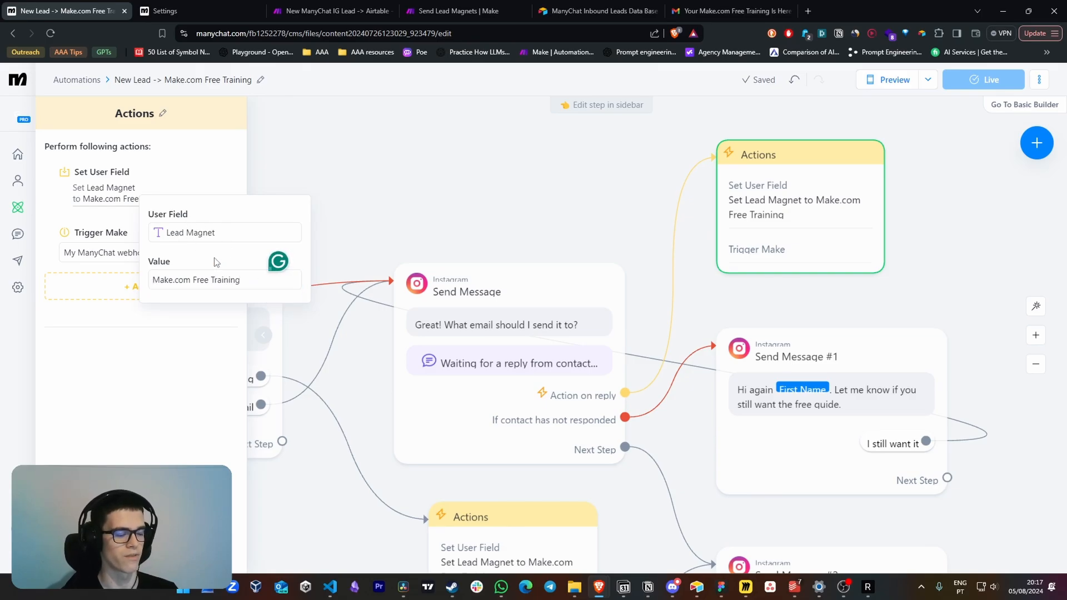
Open the Lead Magnets field's settings in the Airtable base and compare its options with ManyChat's Lead Magnet value
key("alt+Tab")
right_click(675, 115)
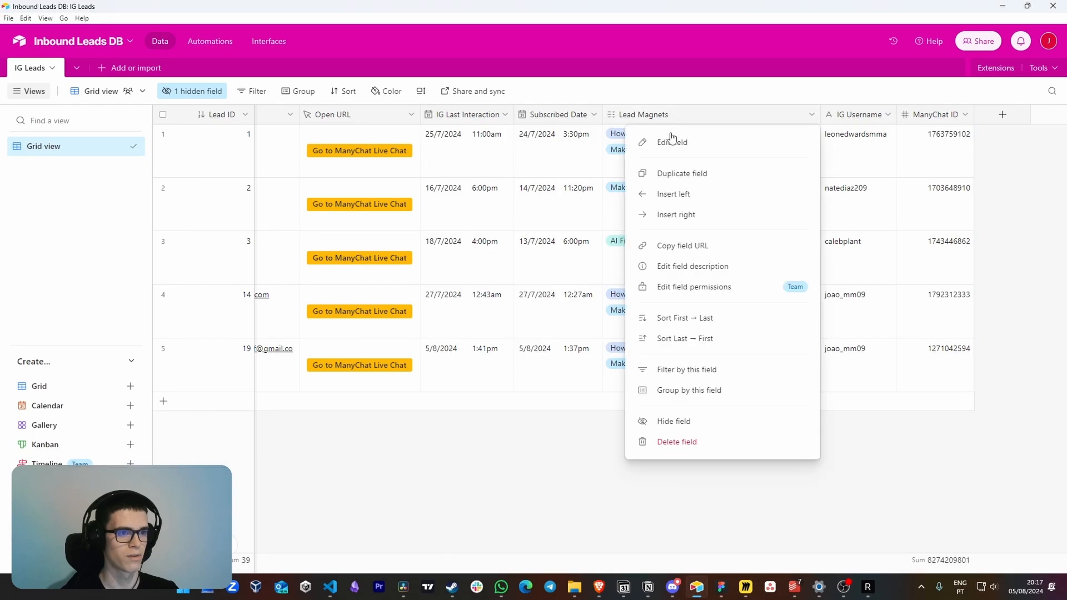
left_click(672, 138)
key("alt+Tab")
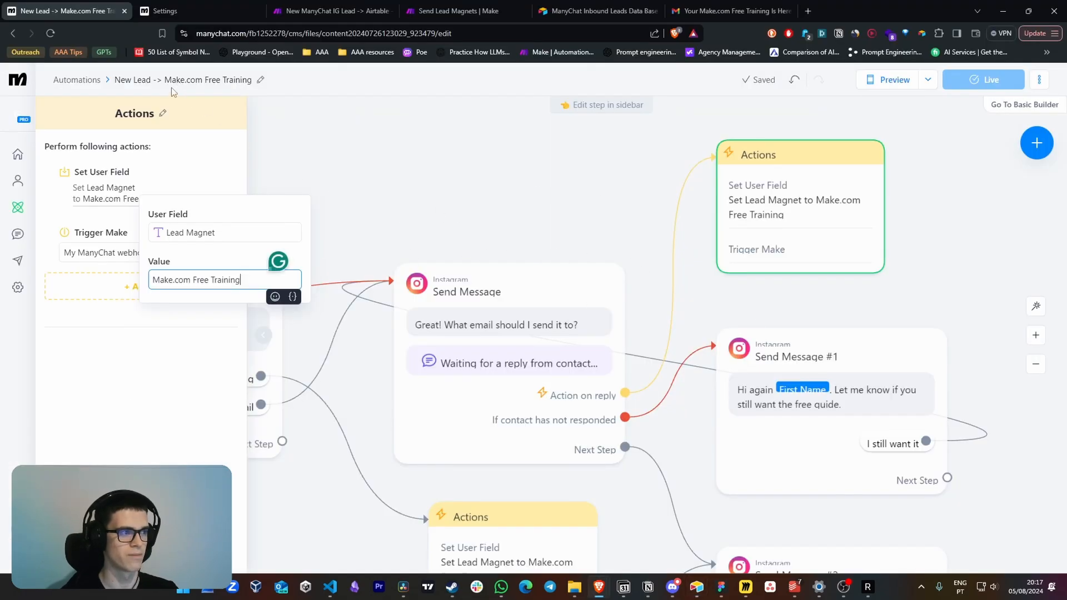
key("alt+Tab")
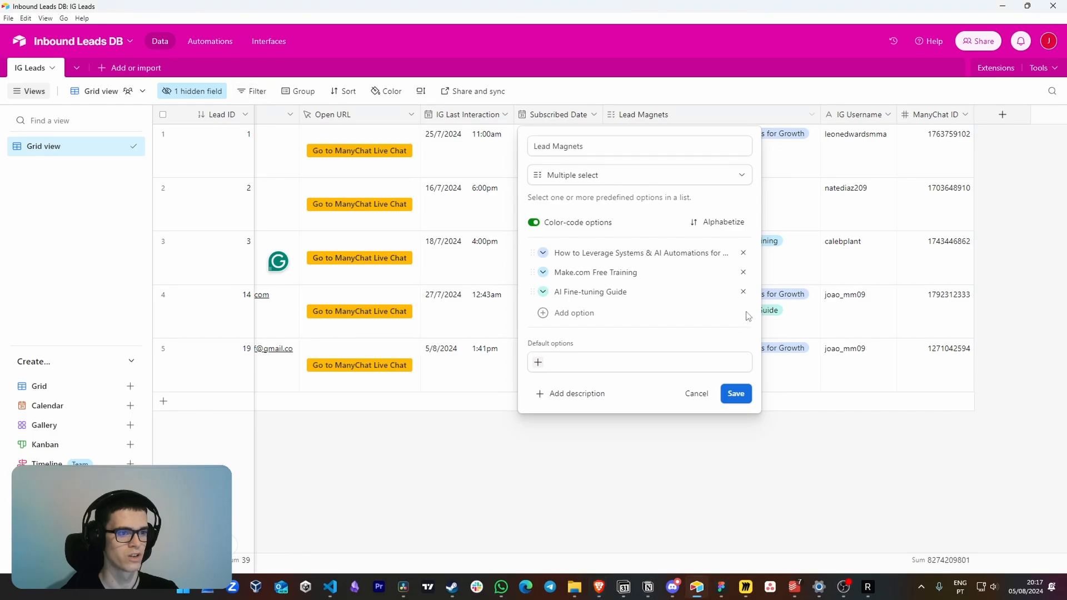
Copy the Make.com Free Training option name from Airtable into the Lead Magnet value of ManyChat's Set User Field action
left_click(617, 273)
key("ctrl+a")
key("ctrl+c")
left_click(736, 393)
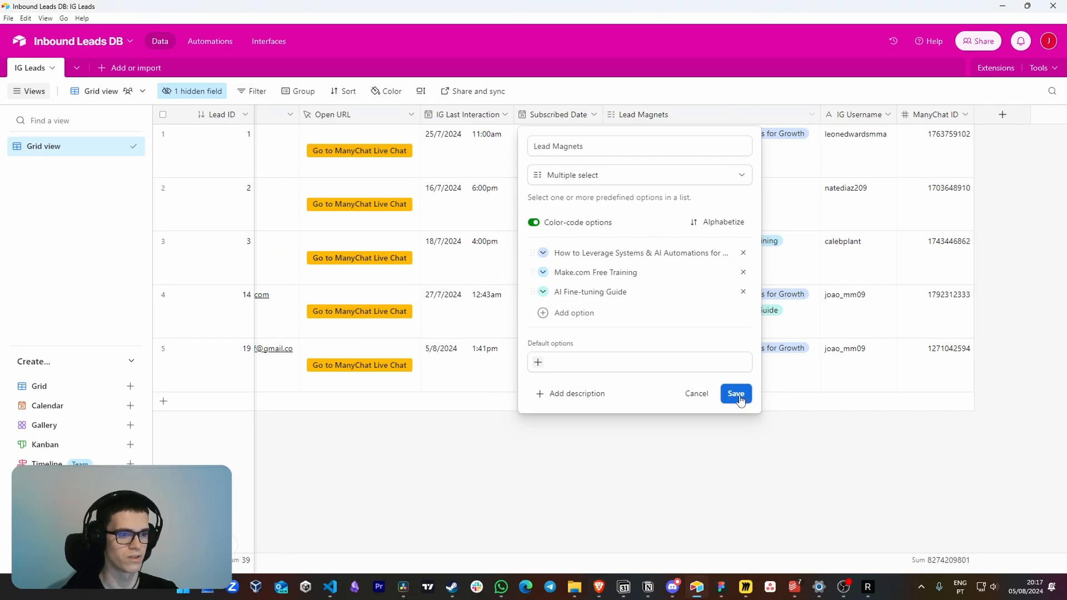
key("alt+Tab")
key("ctrl+v")
left_click(218, 295)
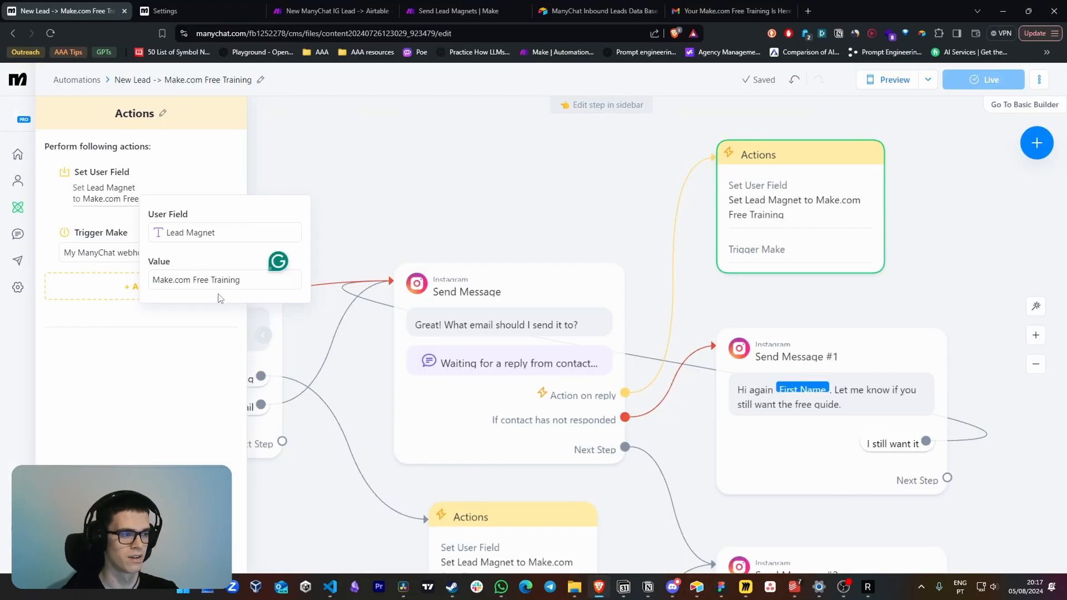
Switch to the Make scenario and inspect the ManyChat module's output bundle in the 5 August 13:41 run
key("ctrl+Tab")
key("ctrl+Tab")
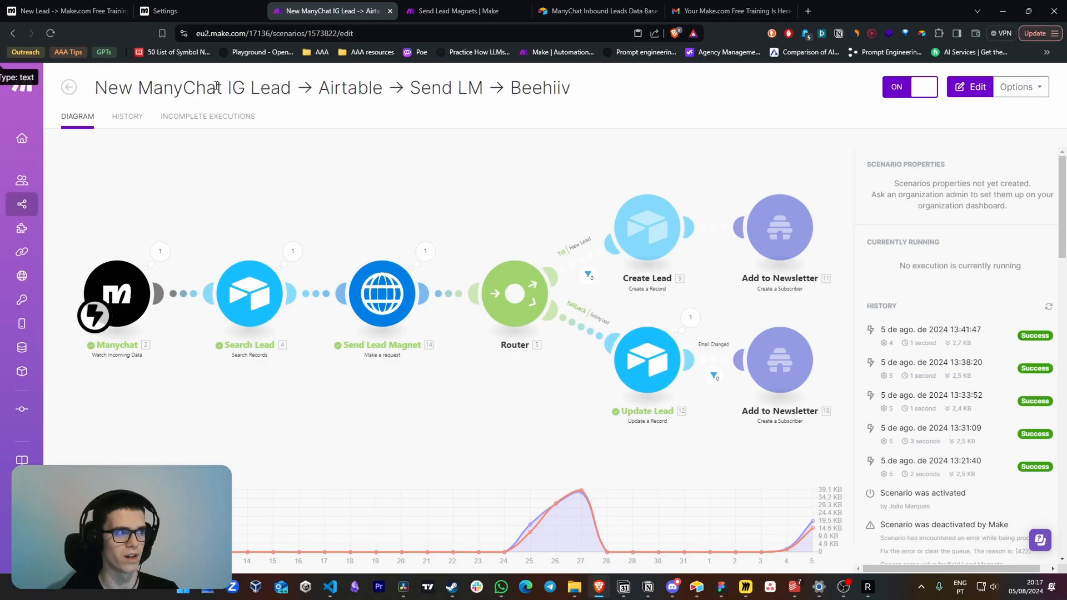
left_click(58, 6)
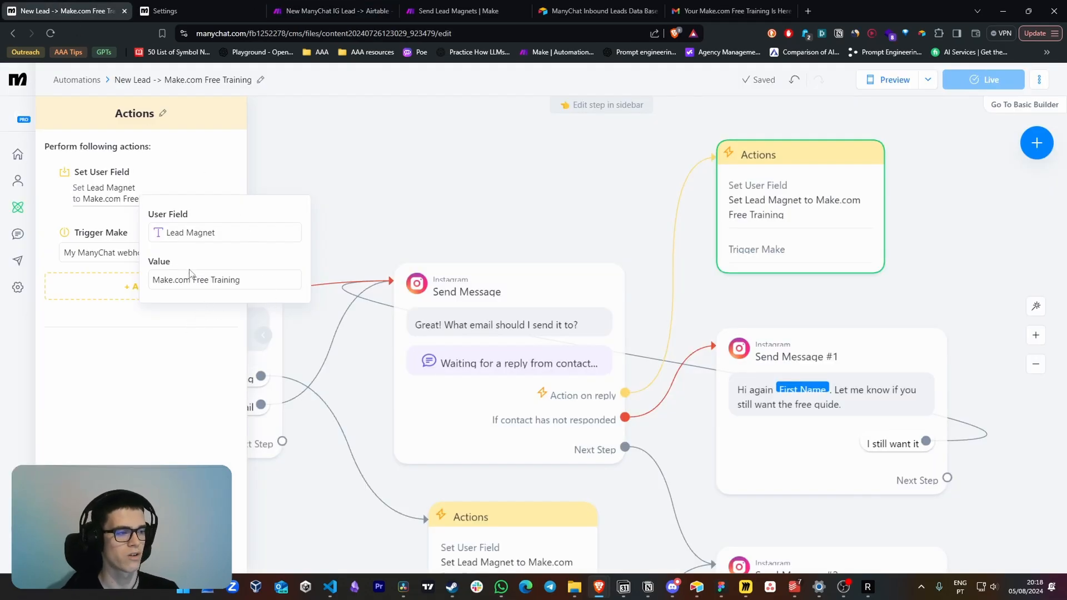
left_click(323, 7)
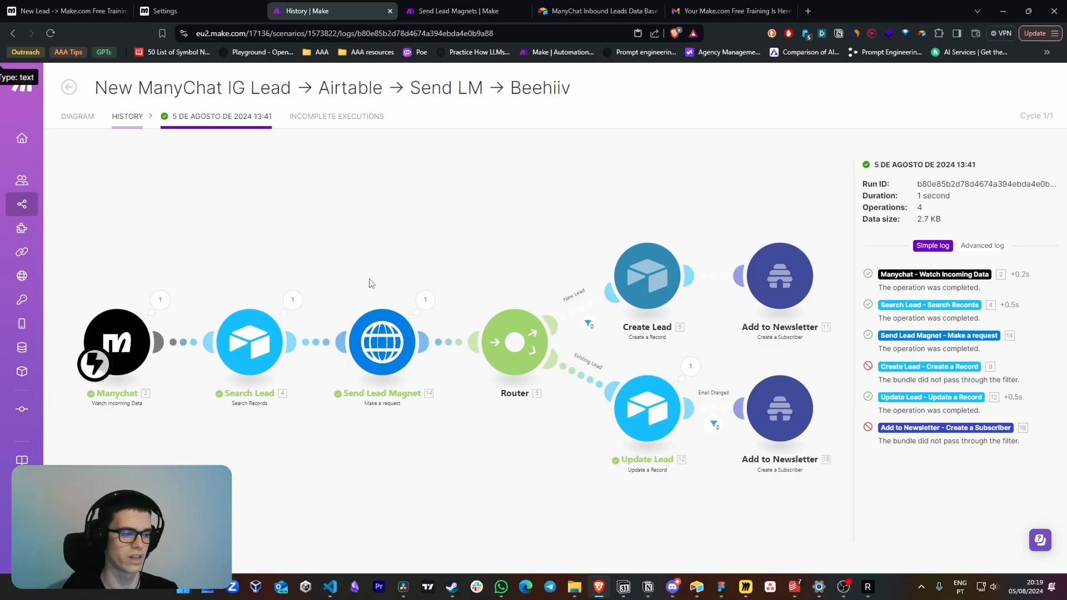
left_click(161, 303)
left_click(219, 324)
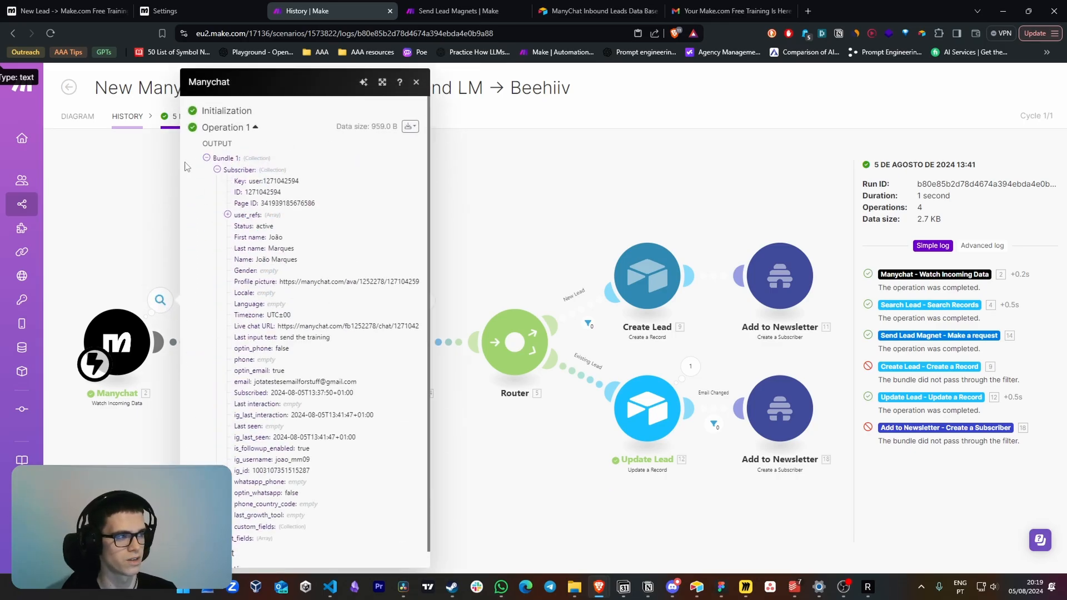
scroll(261, 466, "down", 1)
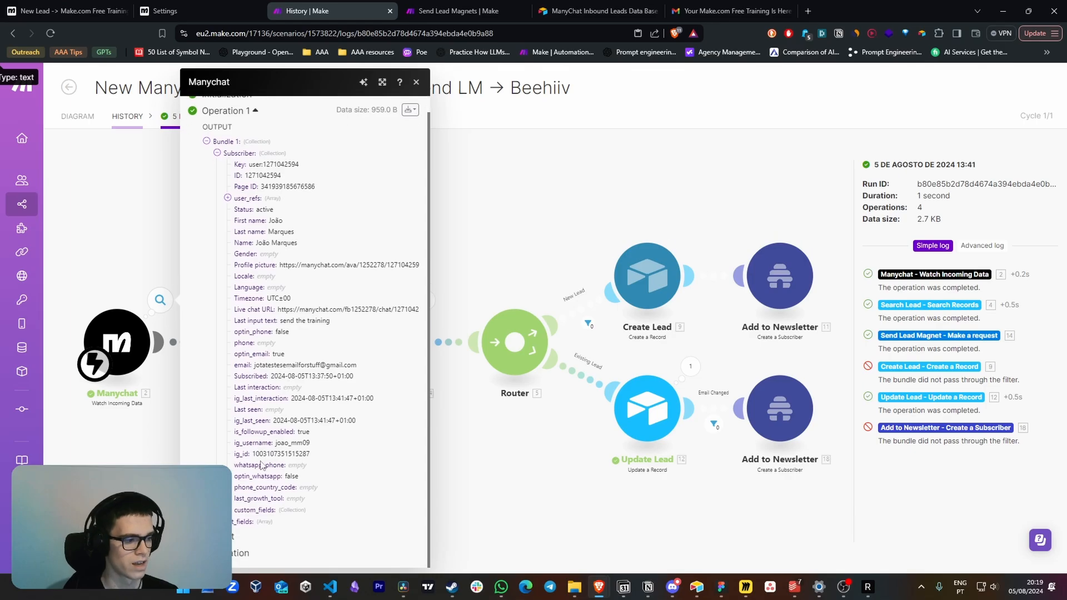
Expand custom_fields in the ManyChat output and highlight the Lead Magnet value
left_click(256, 512)
scroll(266, 462, "down", 2)
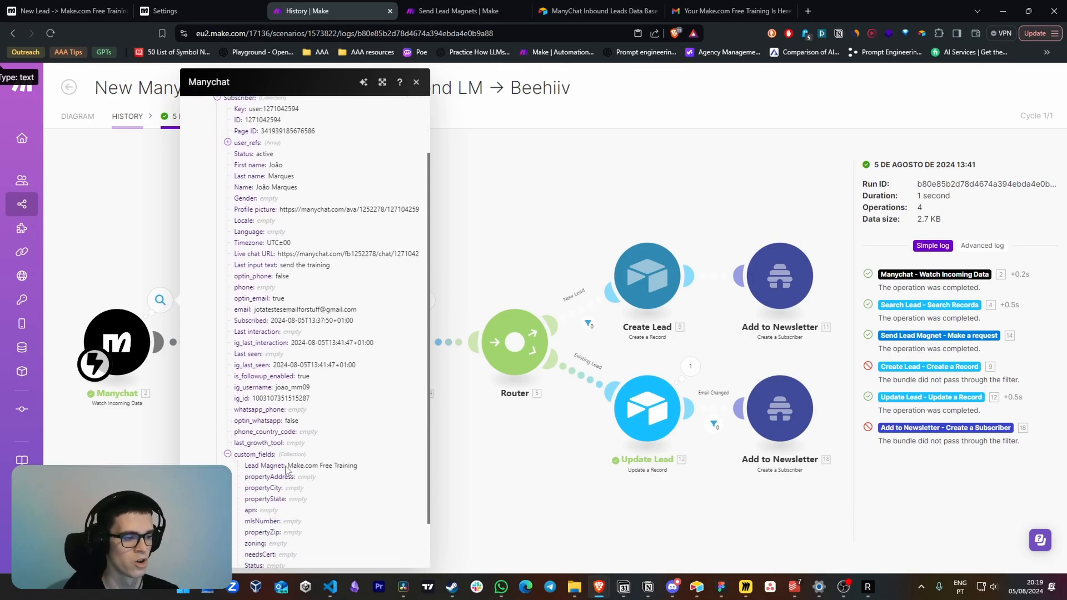
left_click_drag(287, 470, 368, 468)
left_click(260, 469)
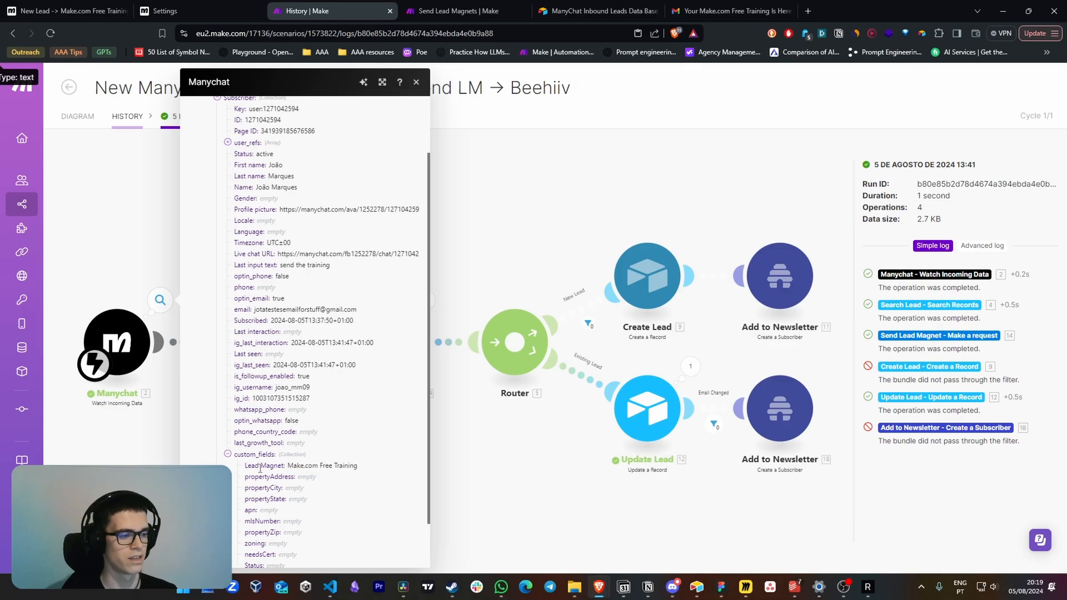
left_click(122, 439)
Return to the scenario diagram and open the Send Lead Magnet HTTP module to view its request settings
left_click(78, 117)
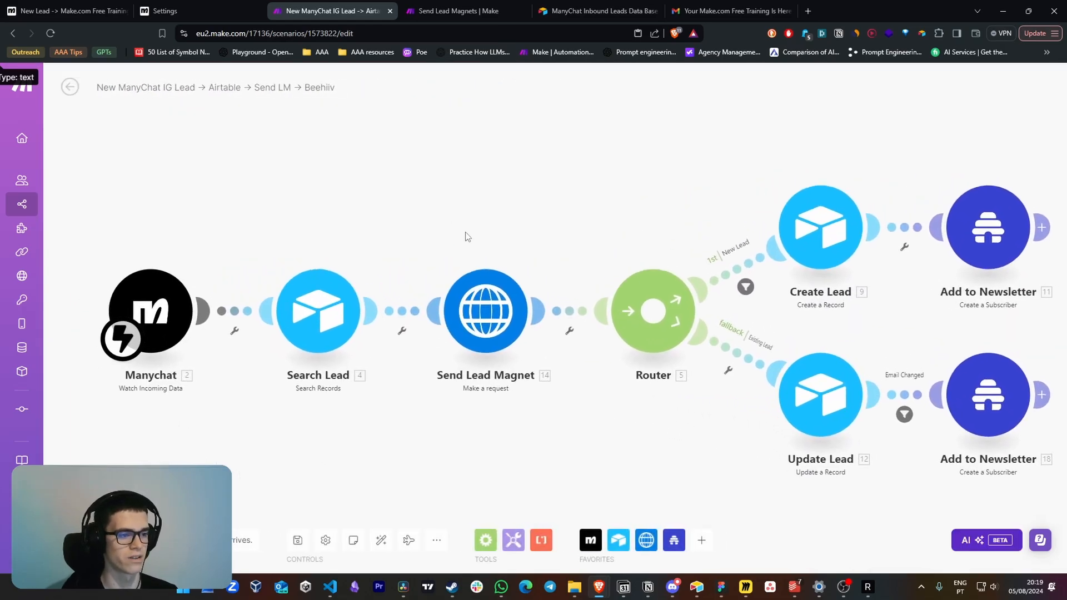
left_click(494, 311)
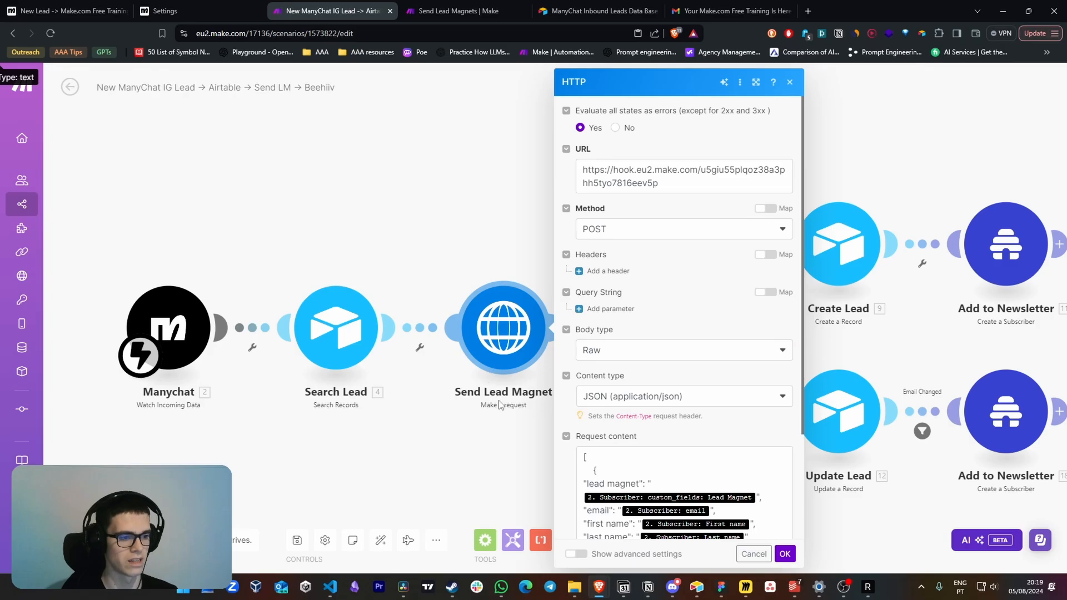
scroll(685, 375, "down", 2)
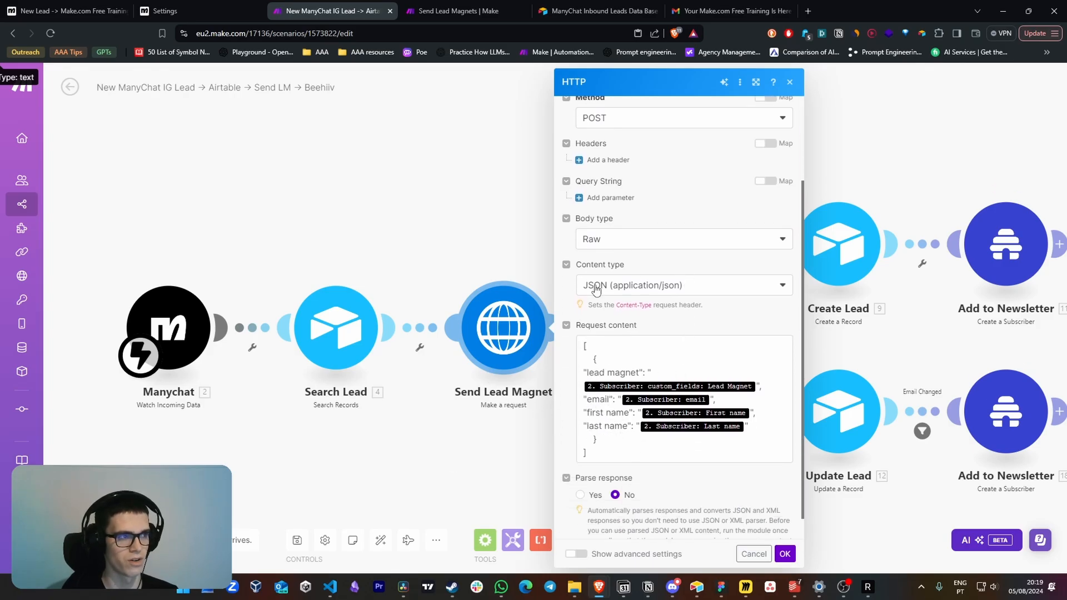
left_click(452, 11)
left_click(356, 12)
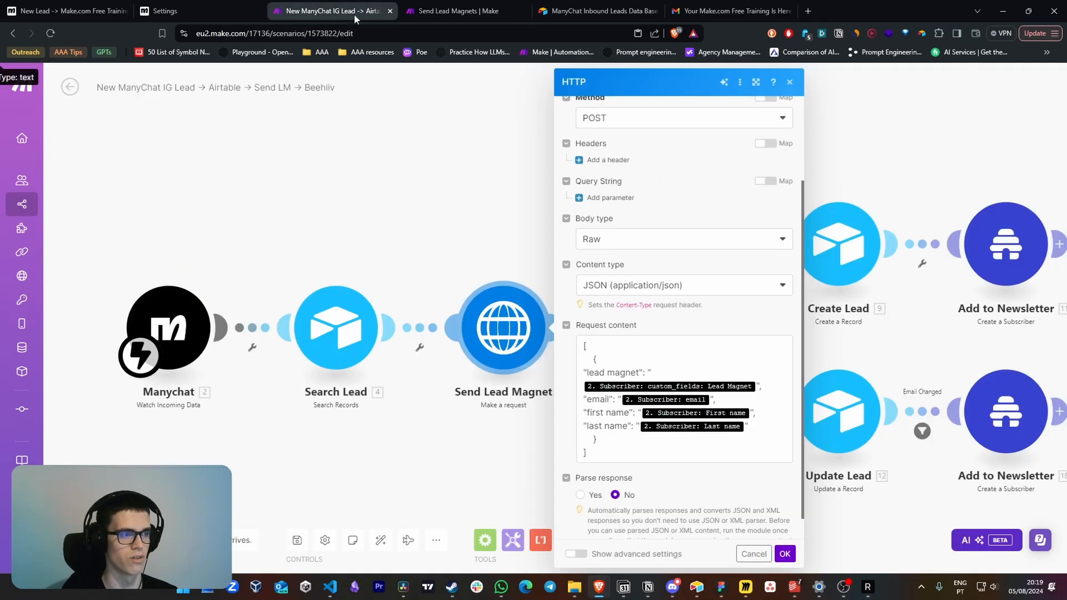
Examine the lead magnet entry and its mapped ManyChat custom field in the HTTP request content
left_click(606, 363)
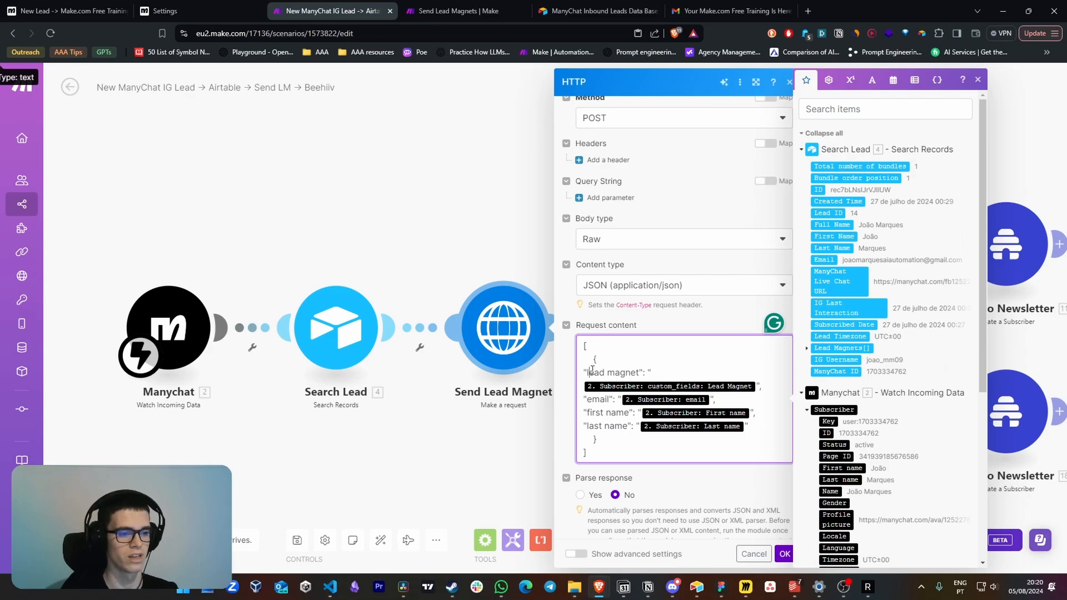
left_click_drag(591, 371, 639, 372)
left_click(681, 373)
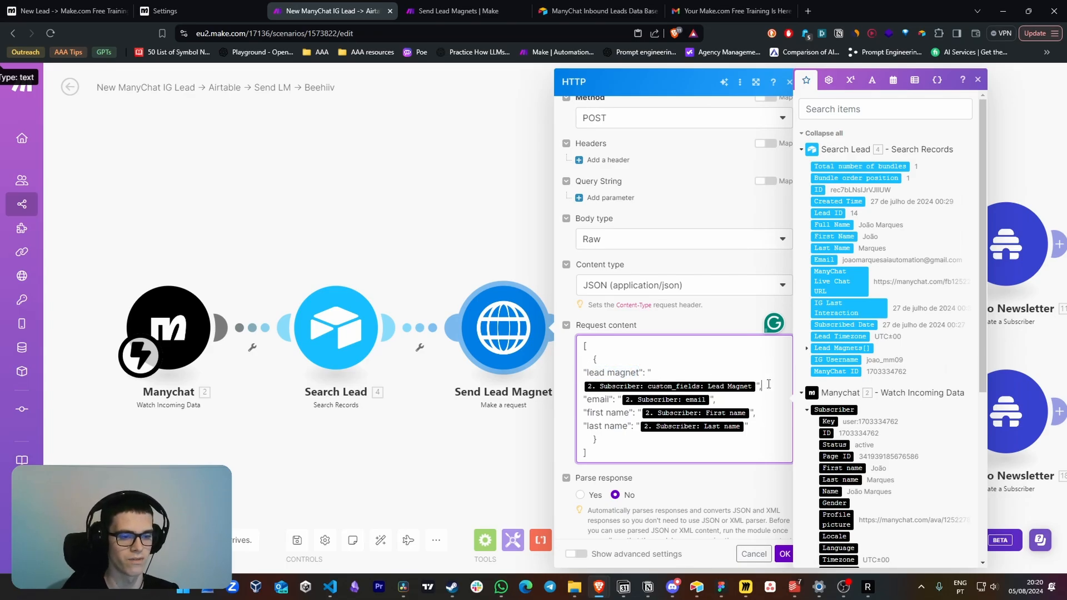
scroll(839, 389, "down", 7)
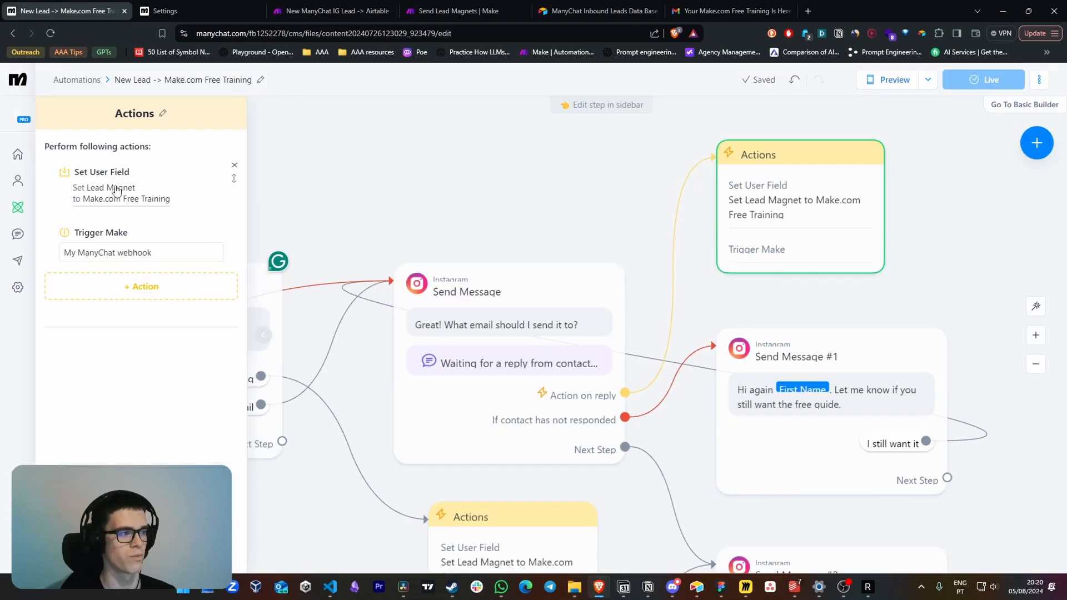
Review the Set User Field value and the webhook choices of the Trigger Make action in the ManyChat automation
left_click(116, 190)
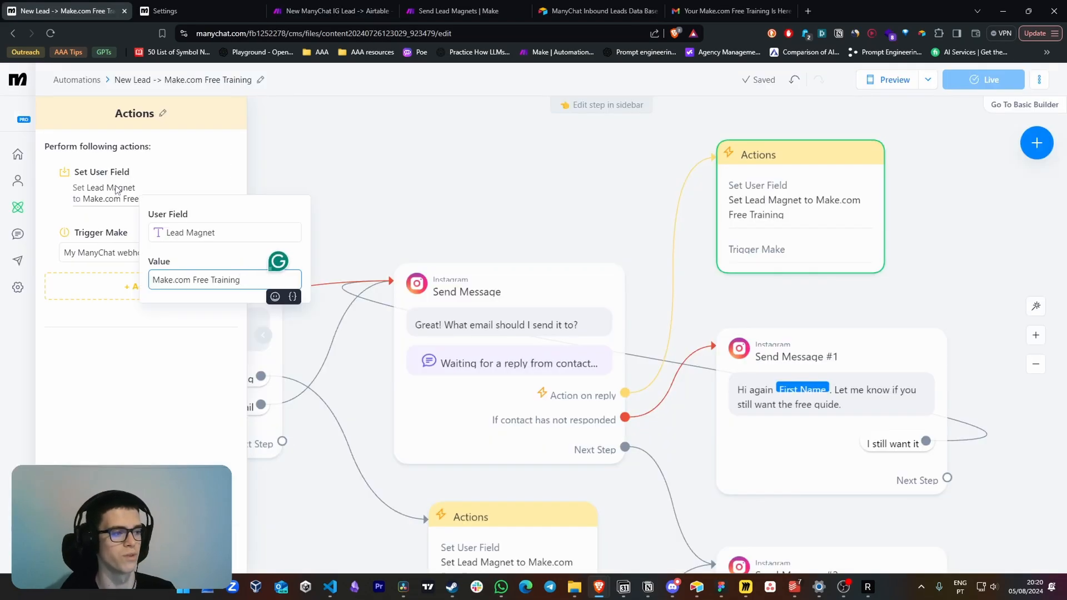
left_click(126, 346)
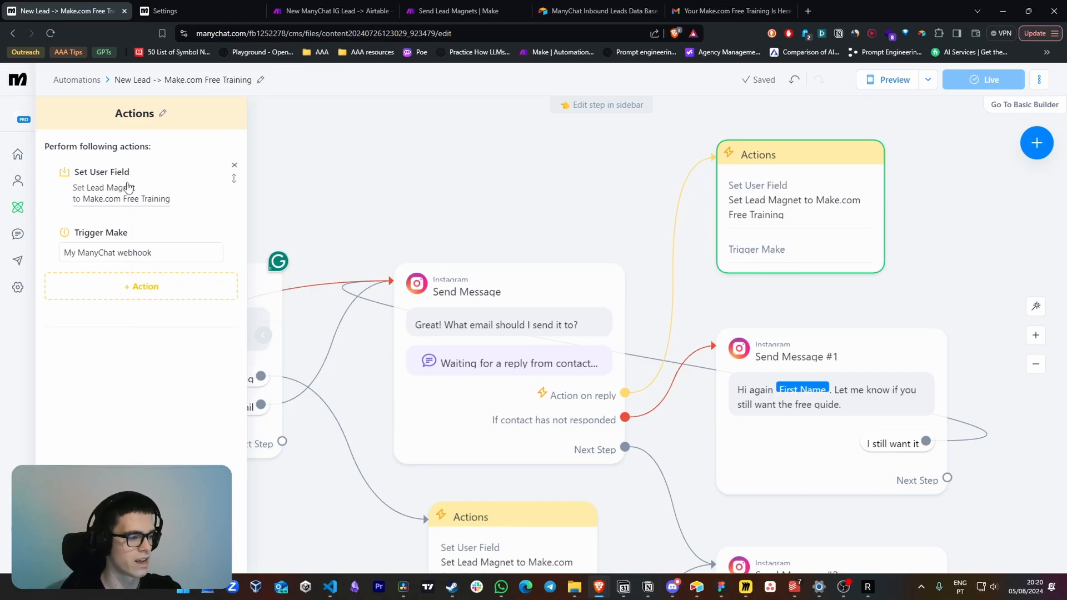
left_click(167, 256)
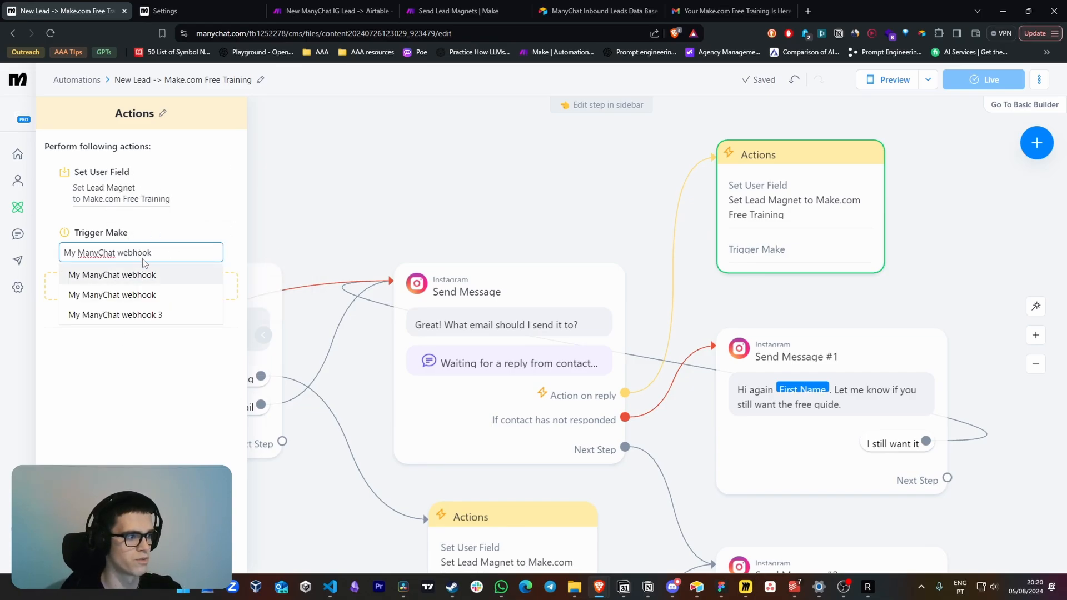
left_click(163, 366)
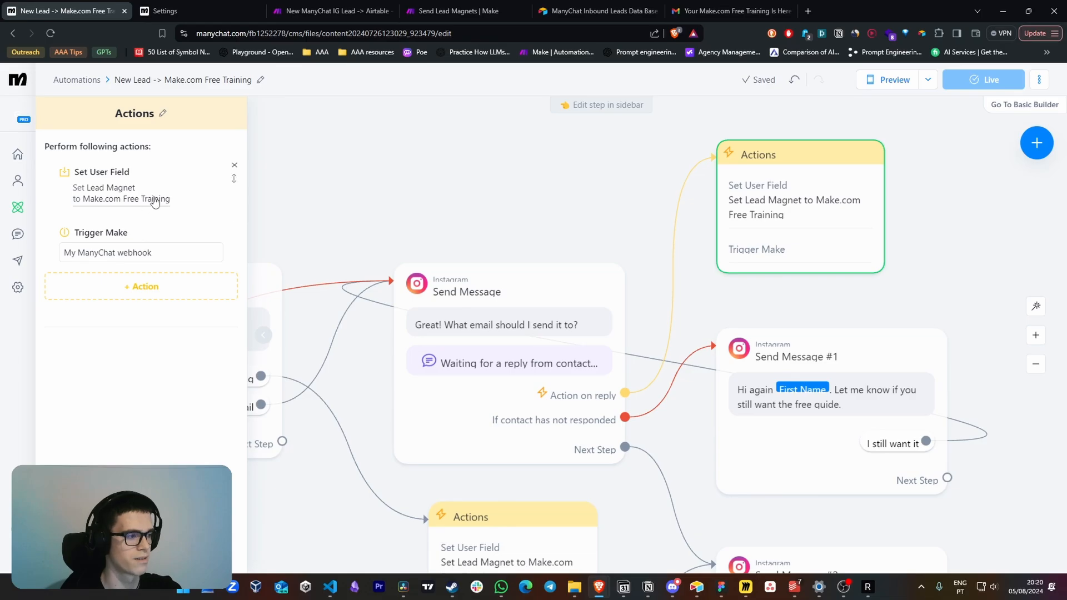
Underline "connect ManyChat to Make.com" and the API key generation instruction in red on the Instagram Lead Generation Machine board
left_click_drag(528, 110, 735, 114)
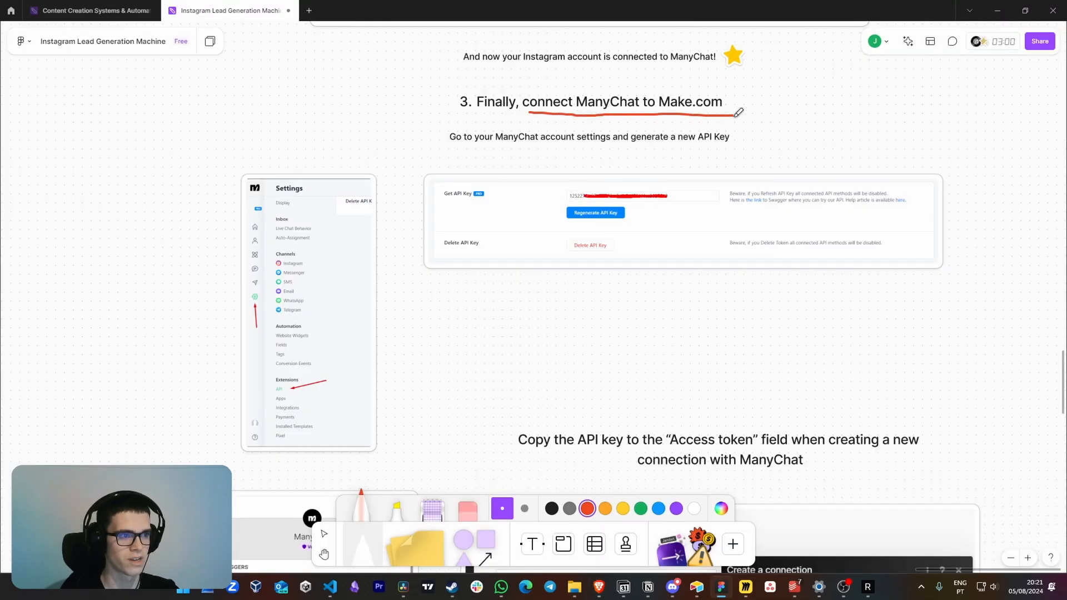
left_click_drag(475, 184, 562, 184)
left_click_drag(558, 151, 814, 149)
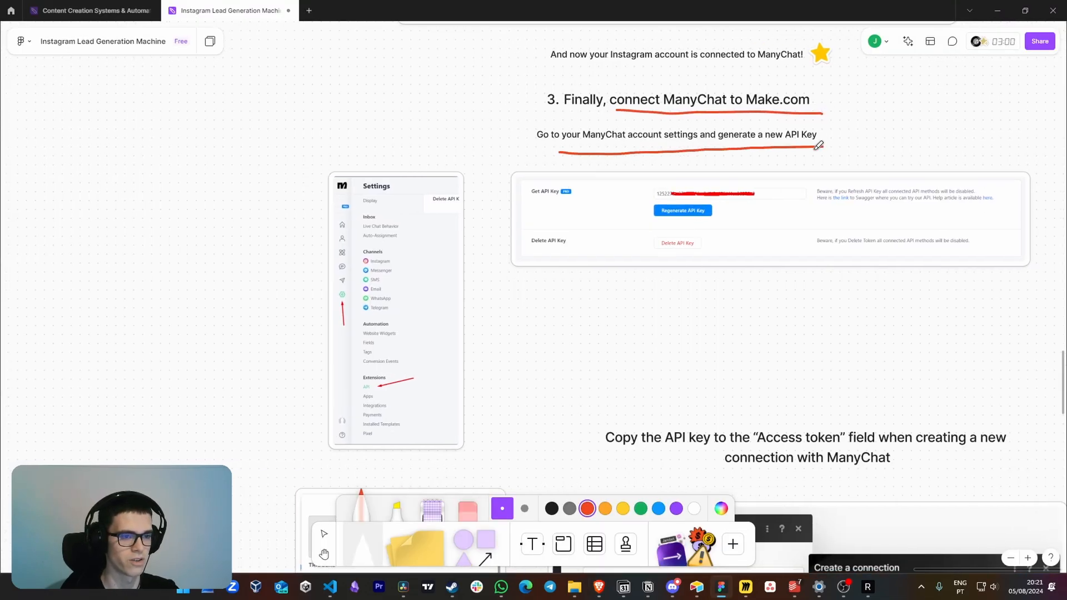
Examine the board's screenshots of ManyChat's API settings and API key generation, undoing the stray red stroke
left_click_drag(573, 267, 678, 241)
scroll(439, 333, "up", 3)
left_click_drag(416, 312, 462, 246)
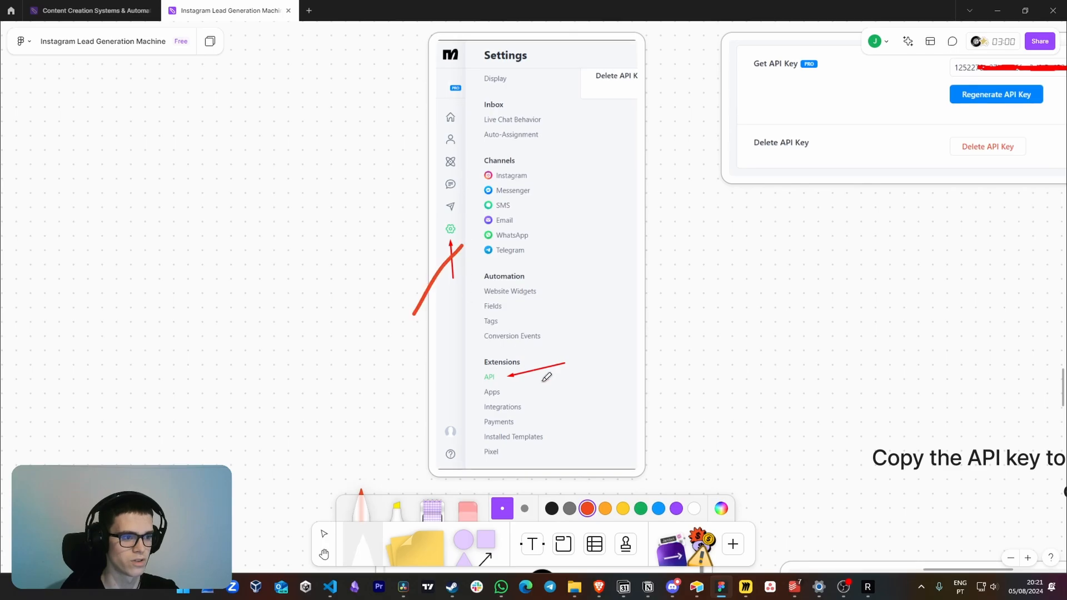
key("ctrl+z")
mouse_move(745, 335)
left_mouse_down()
mouse_move(493, 382)
mouse_move(439, 380)
left_mouse_up()
left_click_drag(660, 253, 448, 369)
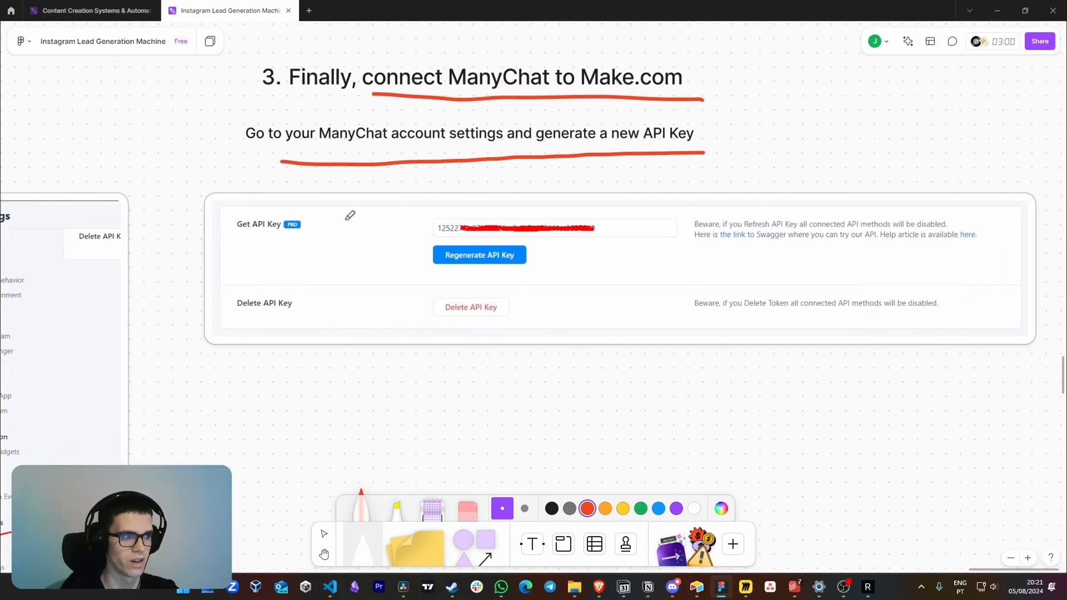
left_click_drag(475, 302, 538, 231)
scroll(506, 282, "down", 2)
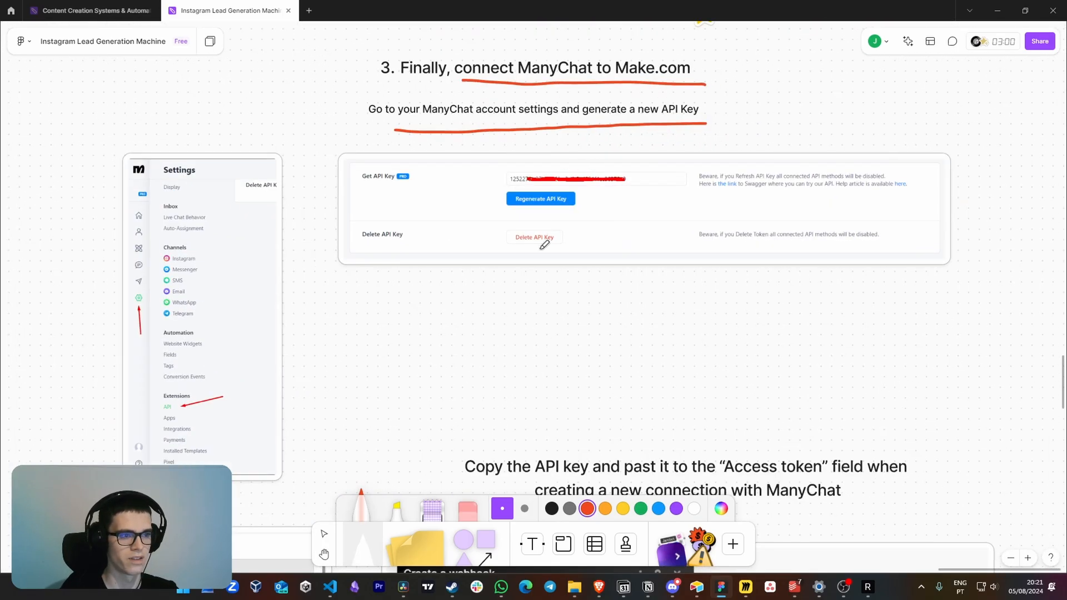
Underline "Access token" and "creating a new connection with ManyChat" in red in the API key copying instruction
left_click_drag(623, 278, 603, 205)
scroll(622, 301, "down", 1)
left_click_drag(622, 302, 594, 193)
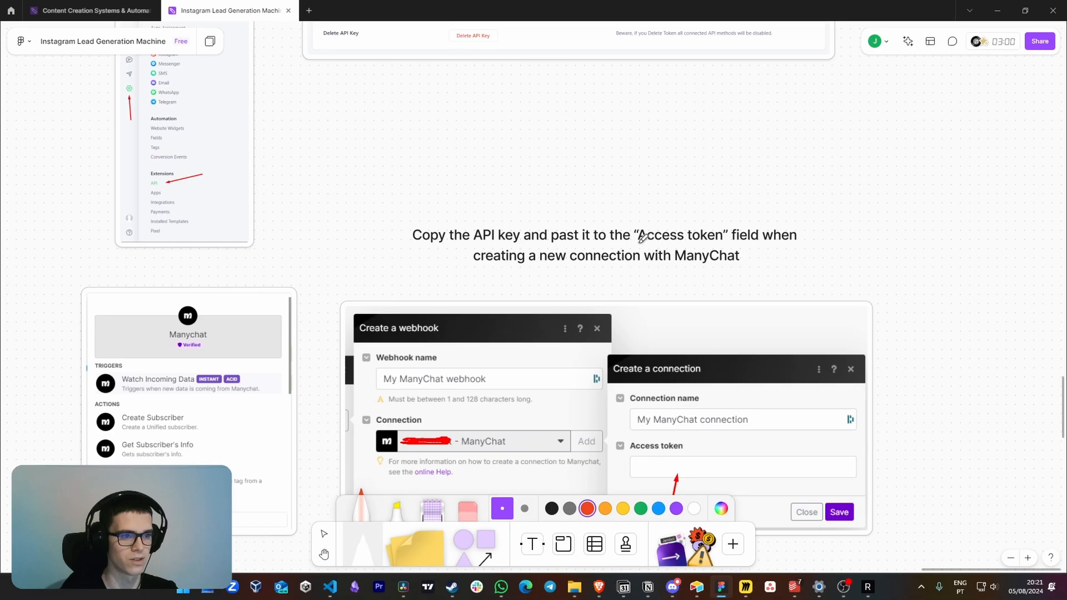
left_click_drag(639, 241, 747, 243)
left_click_drag(493, 266, 743, 267)
scroll(596, 273, "down", 3)
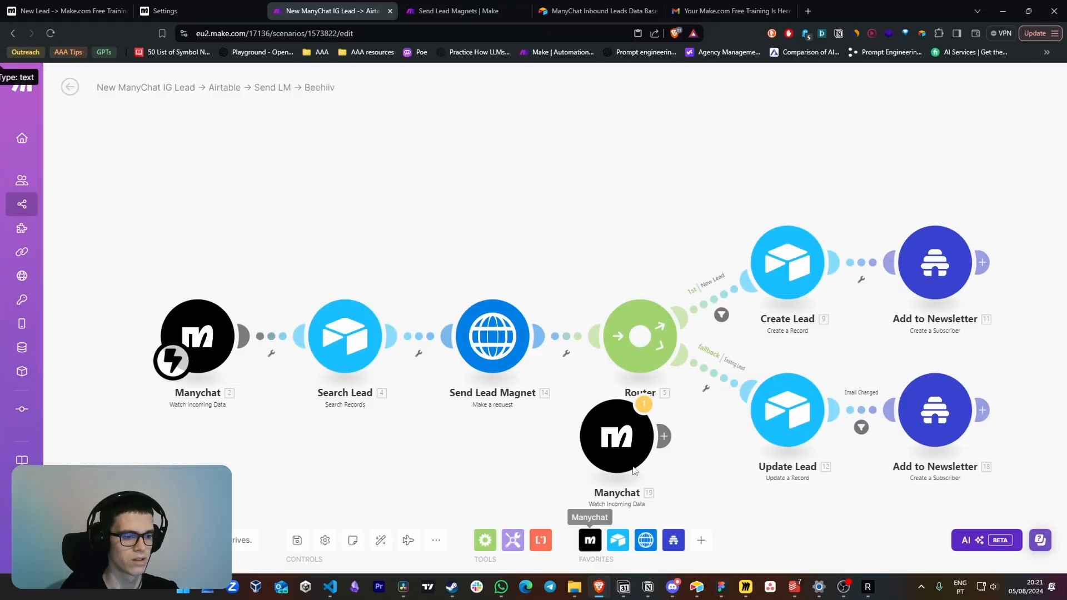
Place the extra ManyChat trigger above the Make scenario's flow and open the Access token field of a new webhook connection
left_click_drag(619, 435, 326, 208)
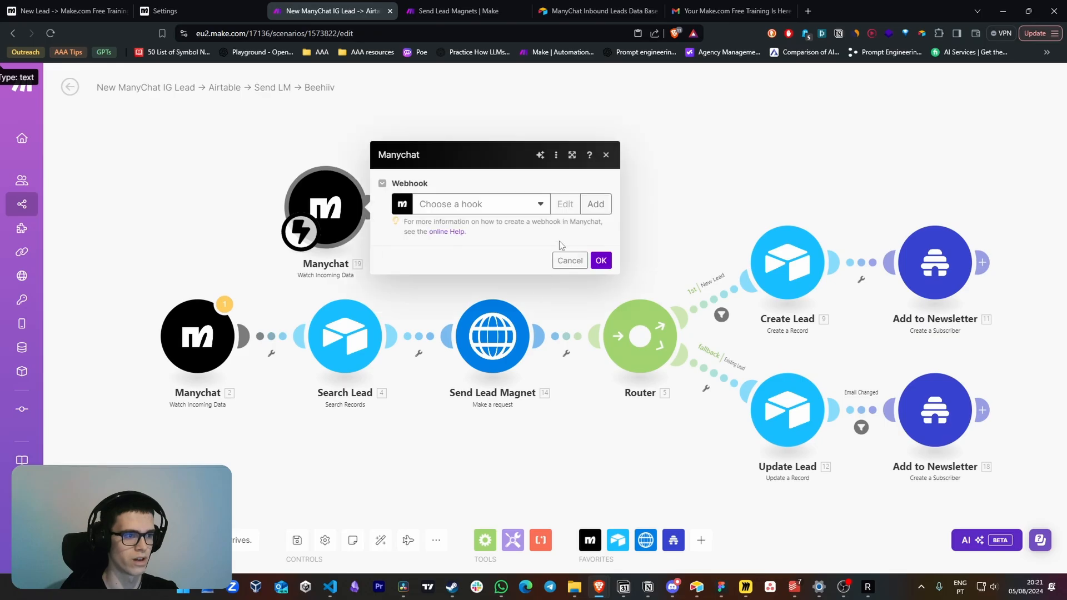
left_click(507, 205)
left_click(595, 204)
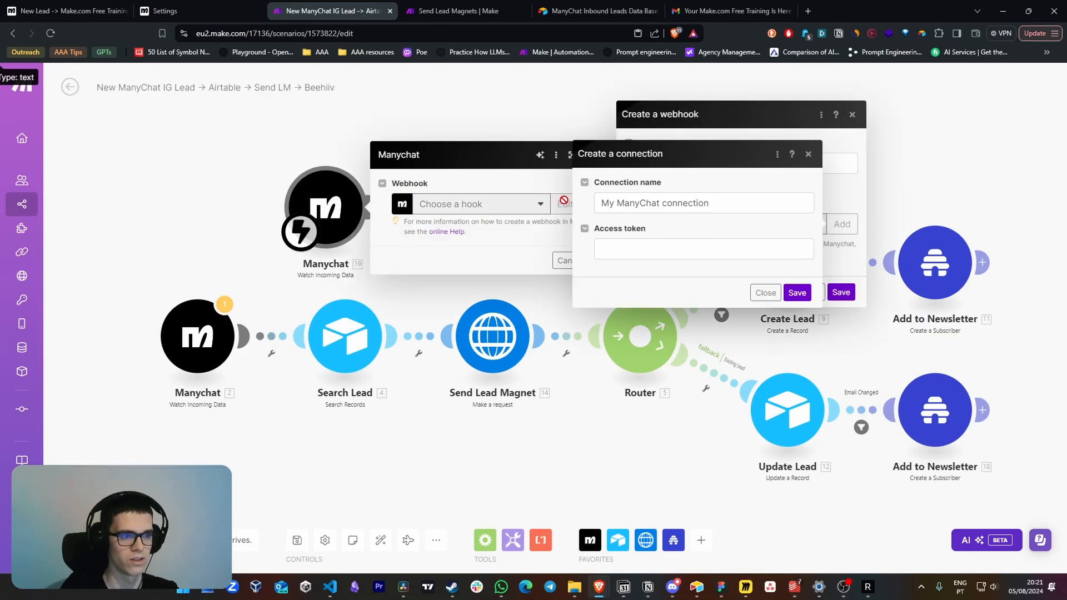
left_click(667, 256)
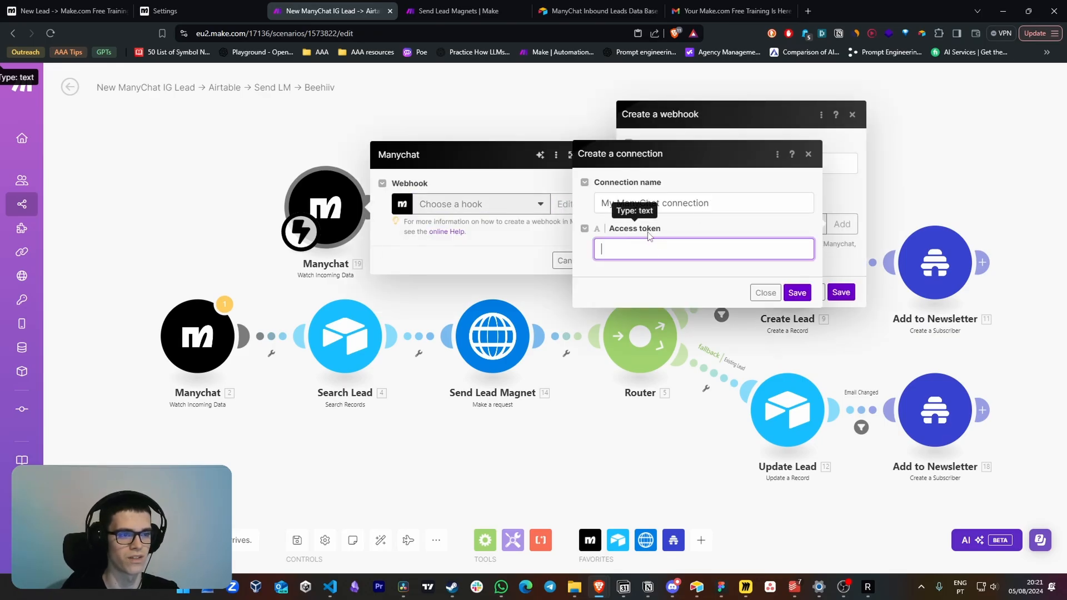
Return to the lead generation board and review where ManyChat's API key is found and generated
key("alt+Tab")
left_click_drag(564, 191, 547, 341)
scroll(549, 338, "up", 2)
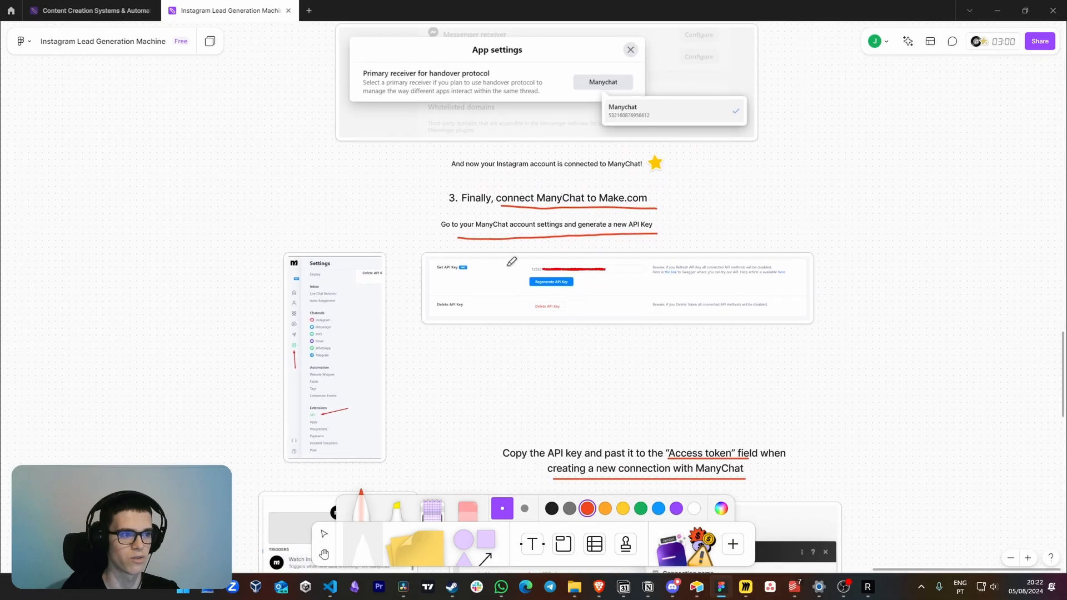
scroll(503, 276, "up", 4)
left_click_drag(517, 299, 512, 243)
scroll(422, 324, "down", 1)
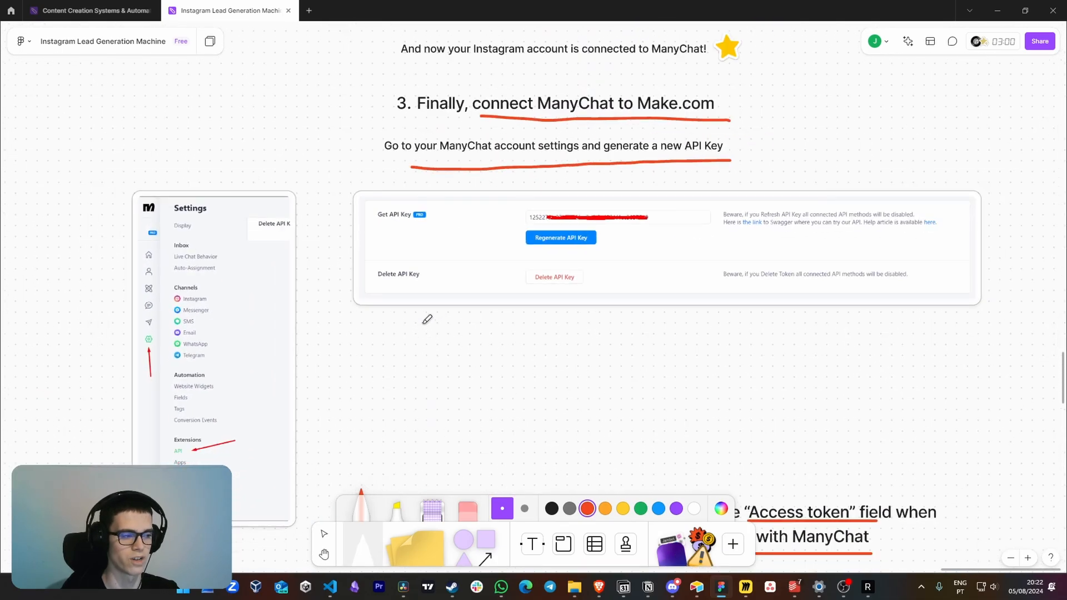
left_click_drag(329, 353, 343, 303)
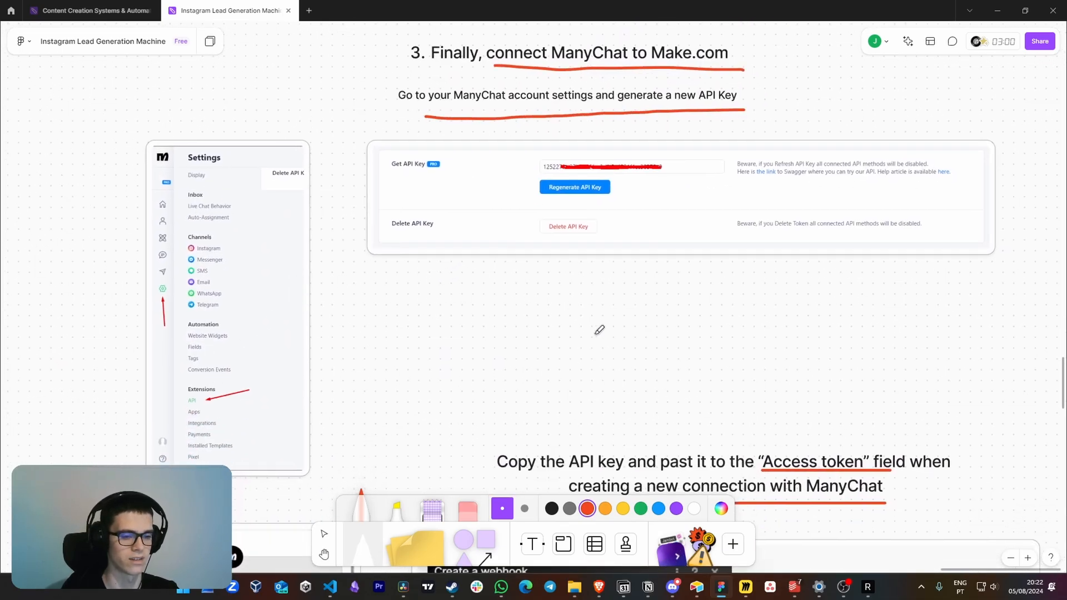
Switch to the Make scenario and view the webhooks available for its Manychat trigger, leaving the selection as is
key("alt+Tab")
scroll(227, 255, "up", 2)
left_click(269, 298)
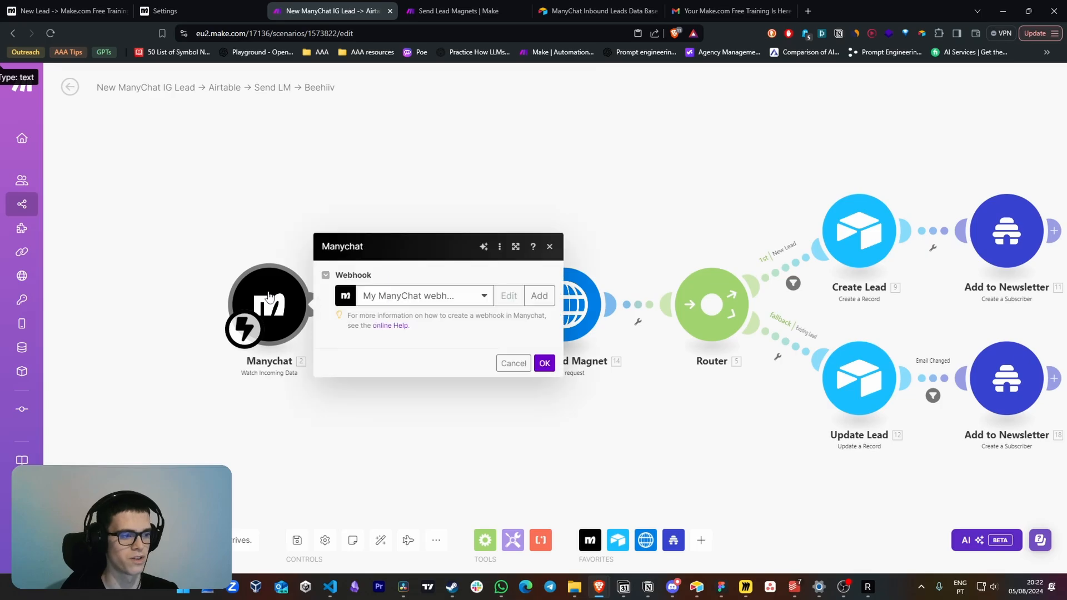
left_click(384, 286)
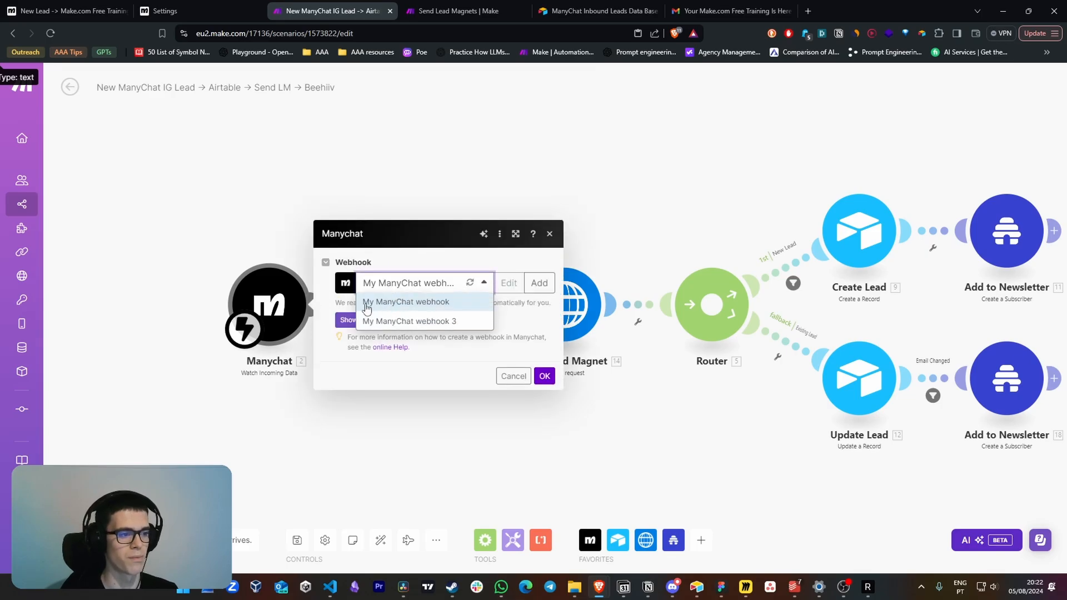
left_click(510, 374)
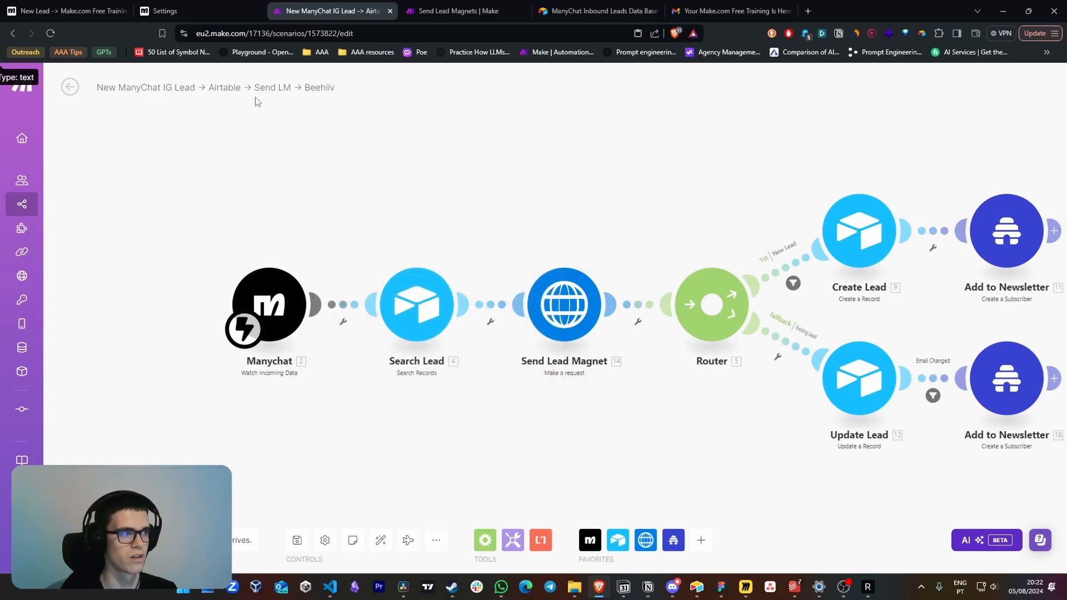
Try adding another Trigger Make action to the Actions step in ManyChat's Make.com Free Training automation
key("ctrl+1")
left_click(144, 287)
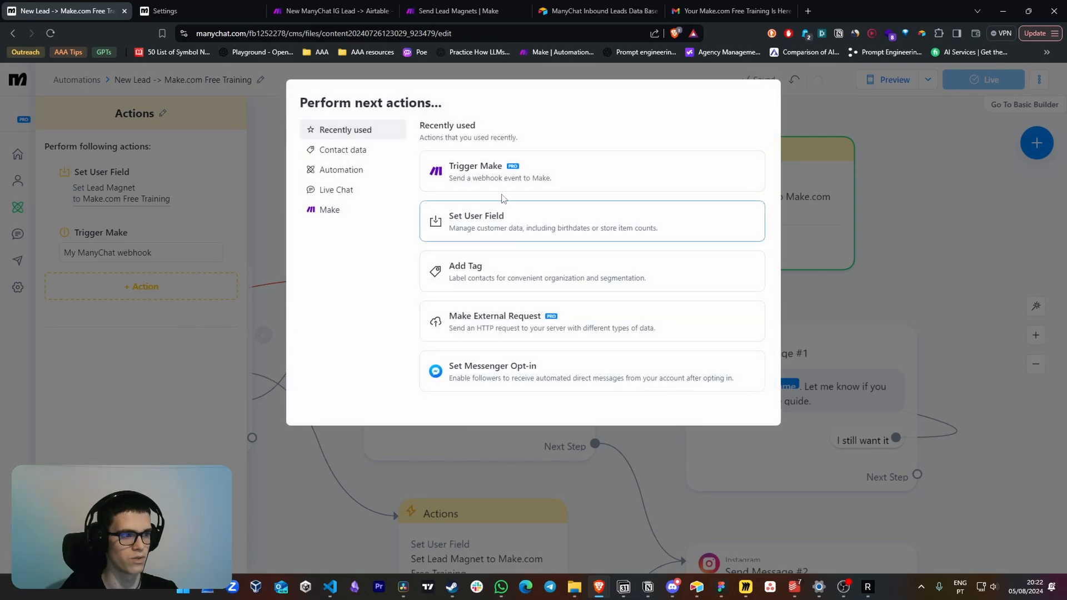
left_click(476, 162)
left_click(117, 314)
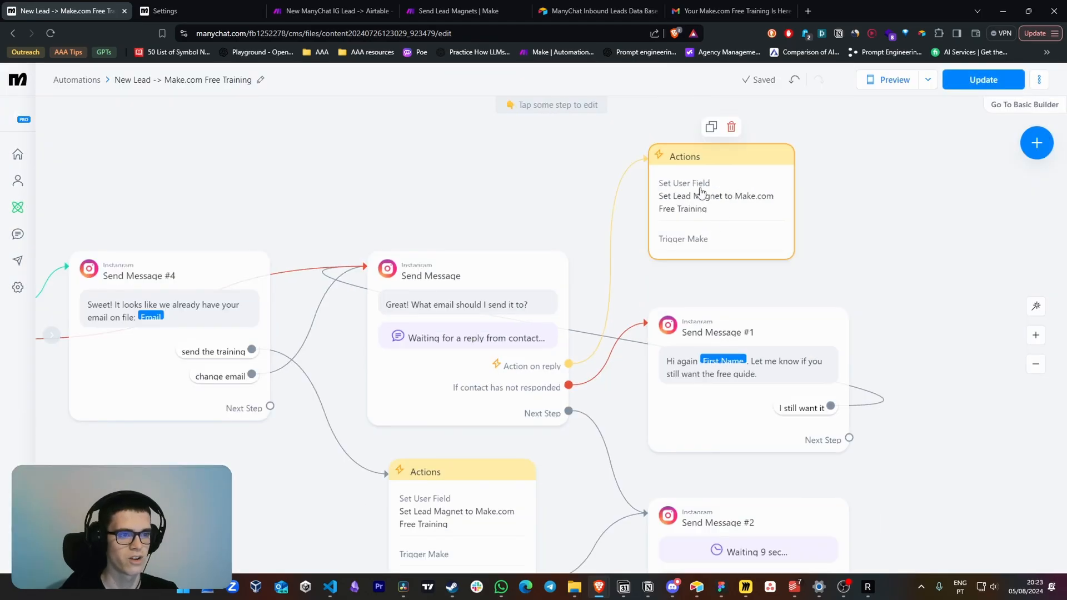
Examine the Lead Magnet user field value and Make webhook in the Actions step that follows the "send the training" reply
left_click_drag(628, 311, 679, 207)
left_click(503, 402)
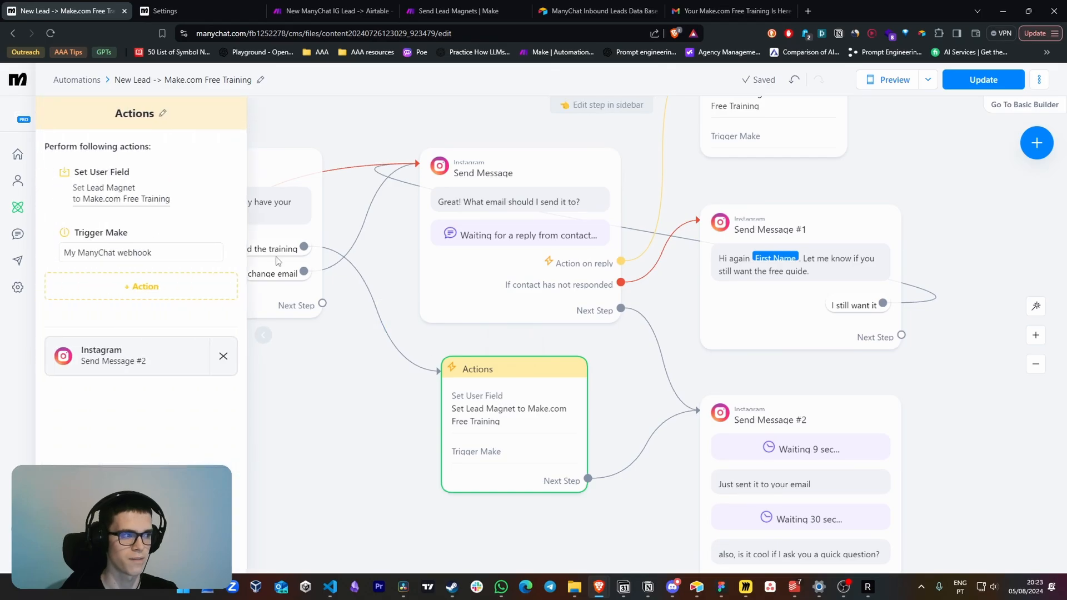
left_click(105, 172)
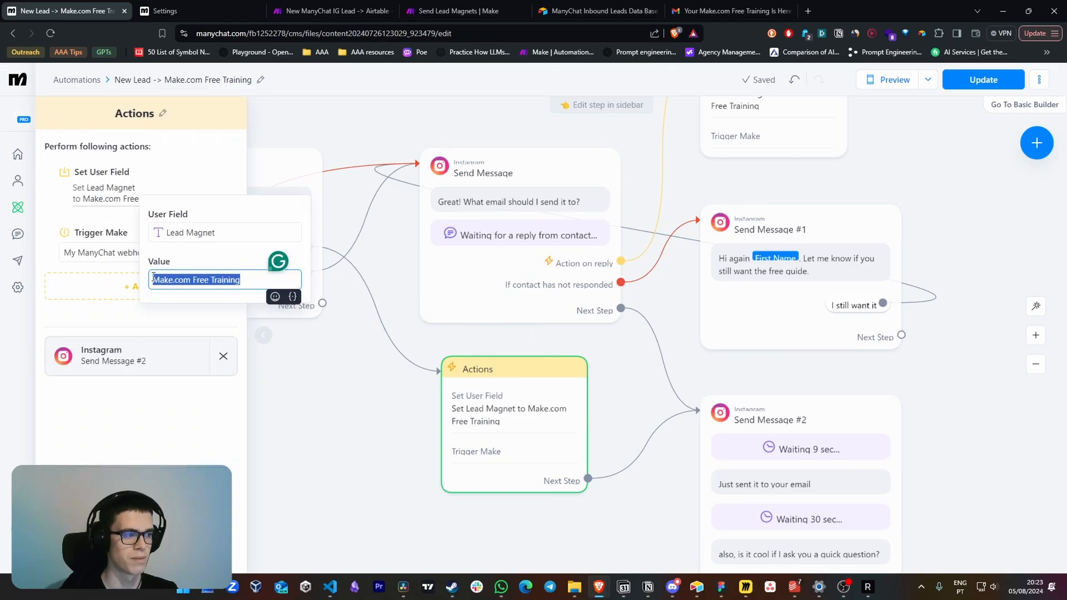
left_click(58, 229)
left_click(154, 257)
left_click(165, 413)
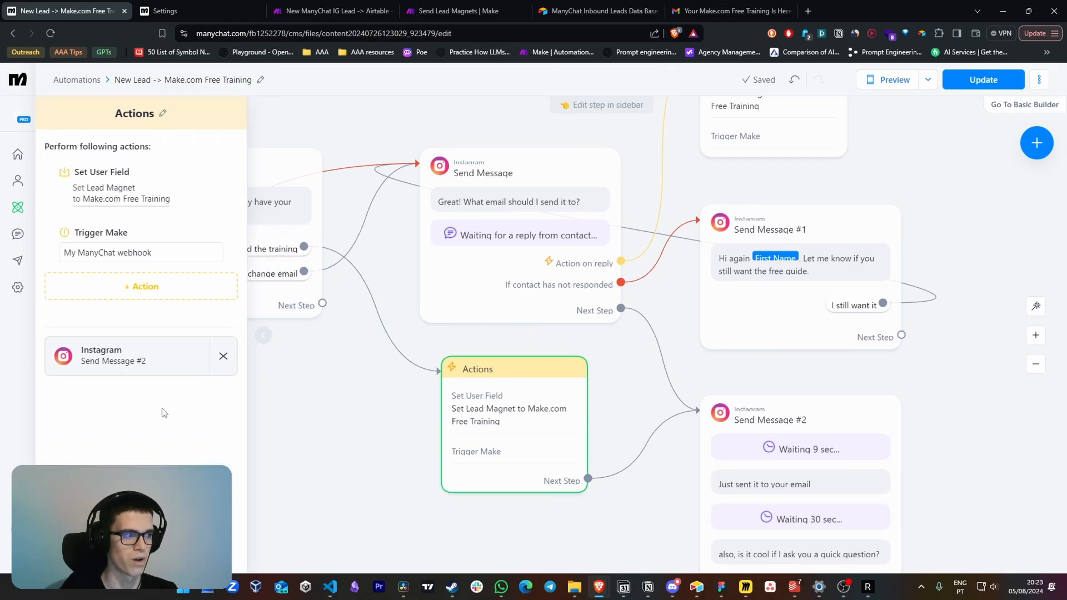
Set the Condition step to check that the Email system field has any value
left_click(372, 405)
left_click_drag(349, 394, 578, 418)
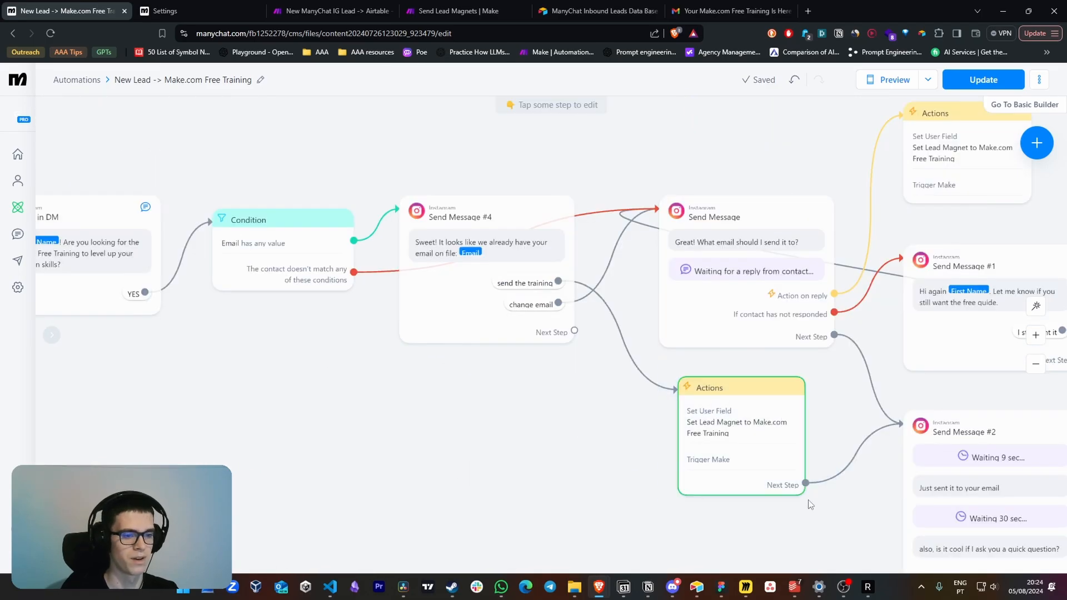
left_click_drag(596, 458, 617, 457)
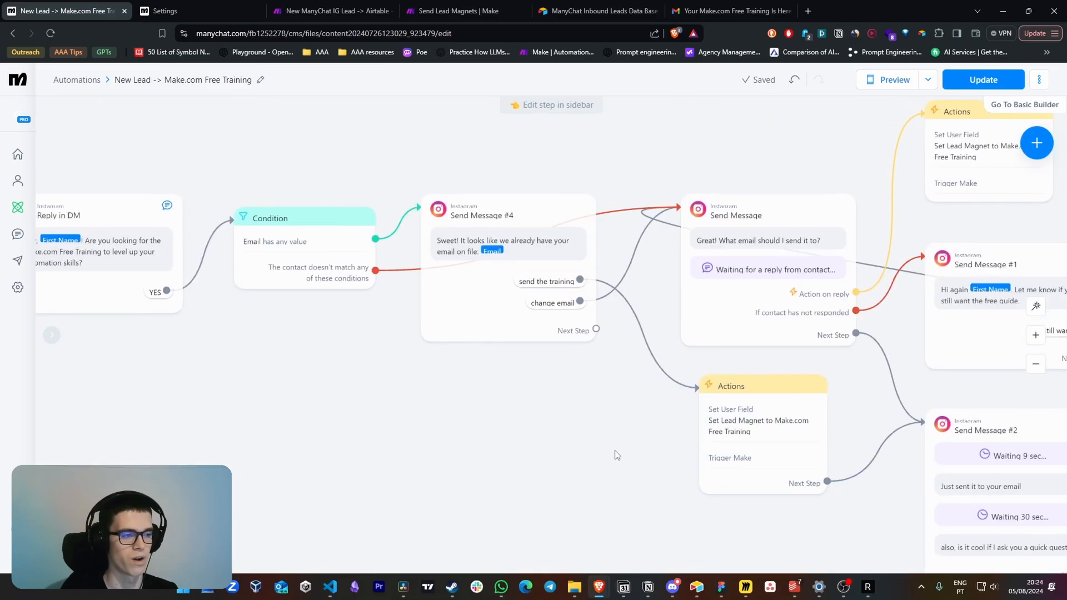
left_click_drag(501, 419, 560, 420)
scroll(468, 395, "up", 1)
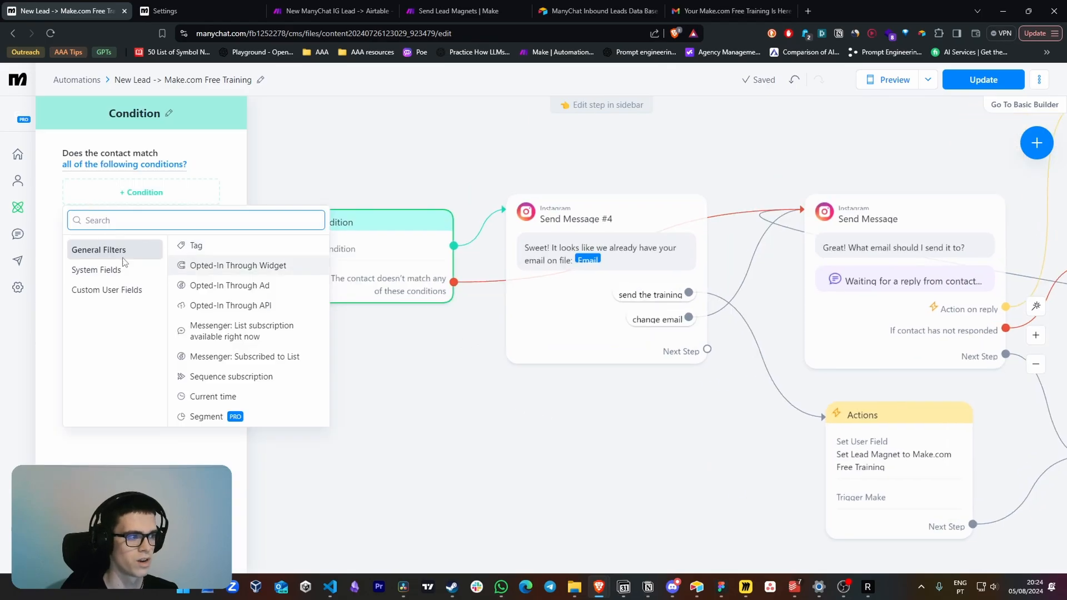
left_click(124, 266)
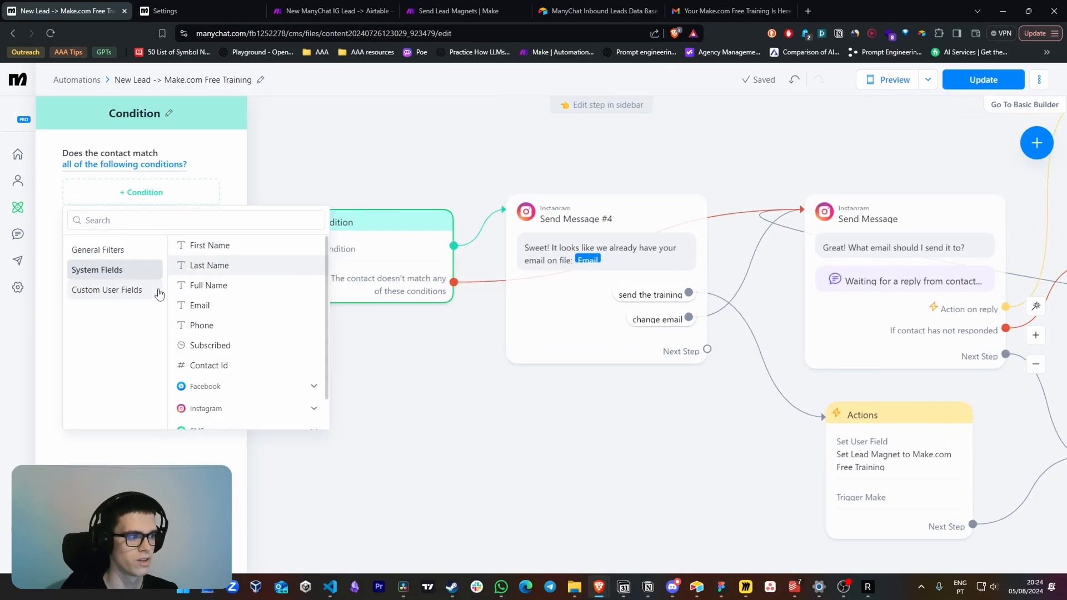
left_click(230, 306)
left_click(139, 261)
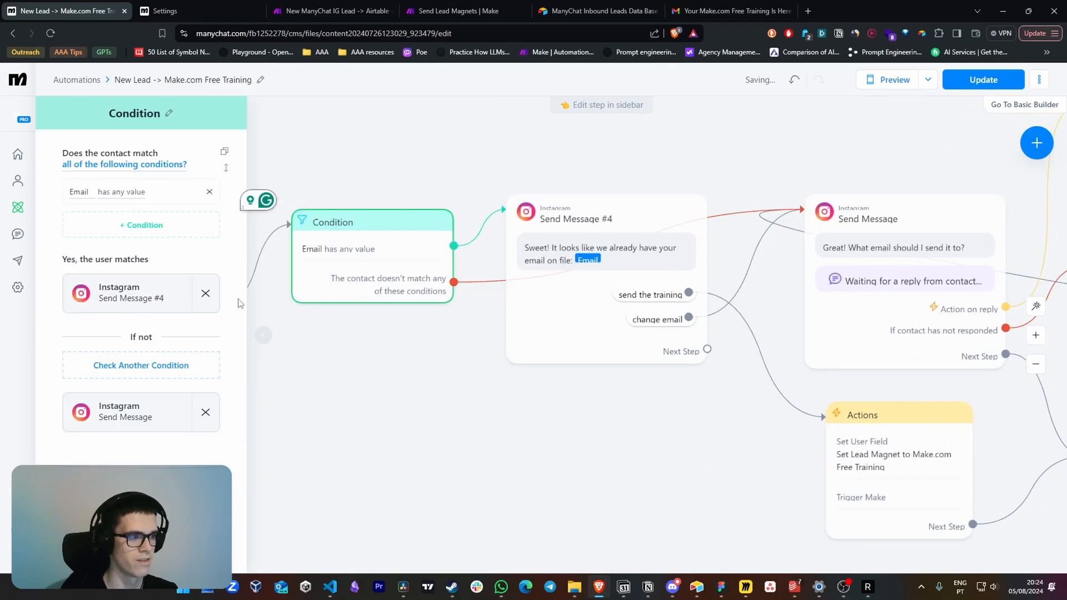
left_click(379, 315)
Review Send Message #4's text and its "send the training" and "change email" quick replies, including where they lead
mouse_move(606, 356)
left_mouse_down()
mouse_move(593, 355)
mouse_move(604, 356)
left_mouse_up()
scroll(652, 411, "up", 1)
left_click_drag(652, 411, 409, 368)
left_click(263, 244)
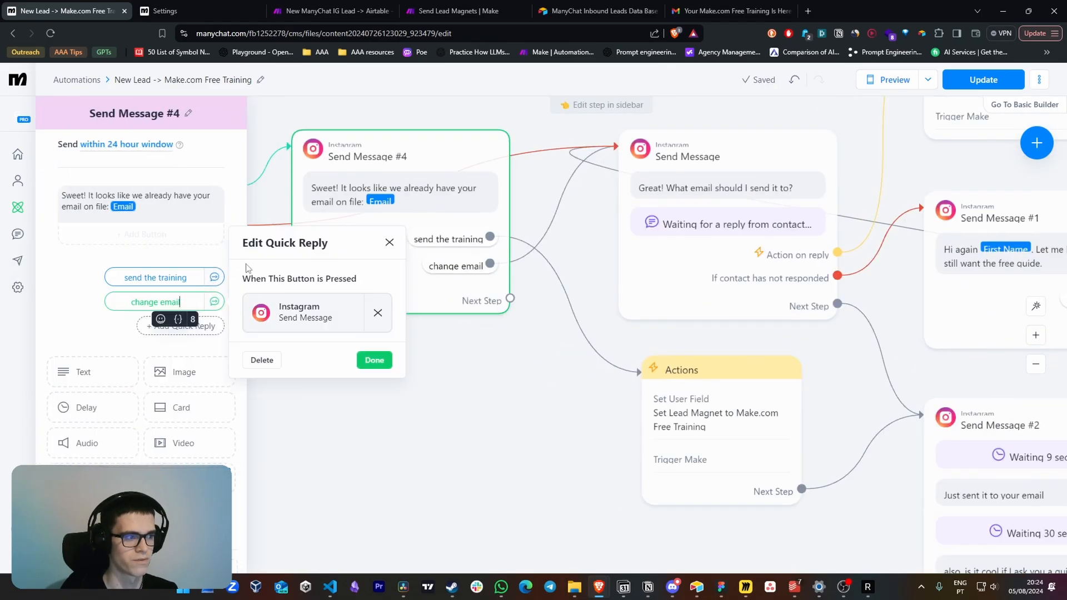
left_click(85, 310)
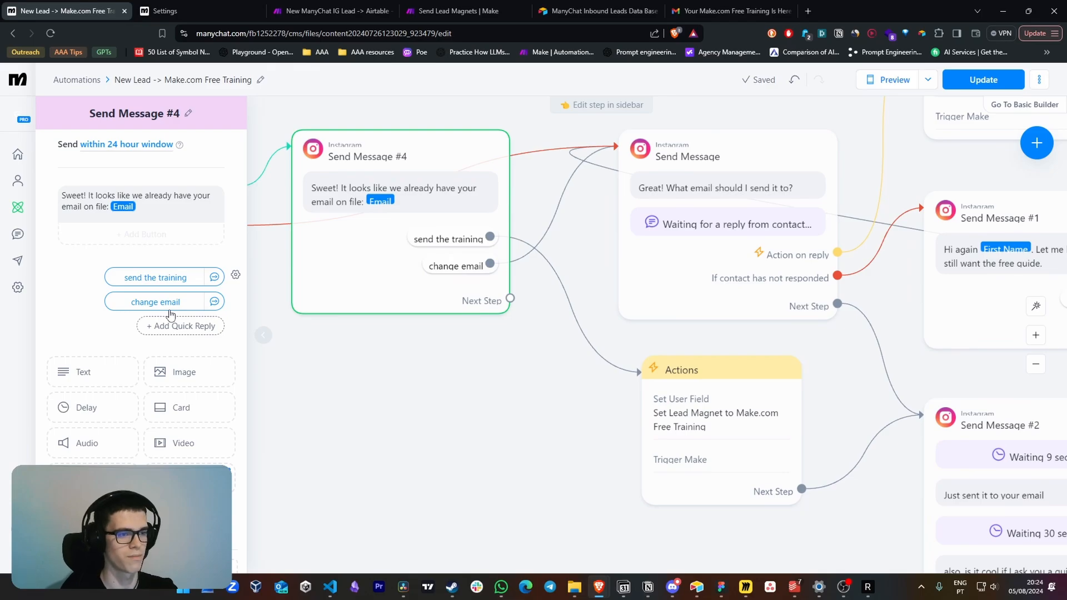
left_click_drag(441, 374, 410, 392)
left_click(355, 252)
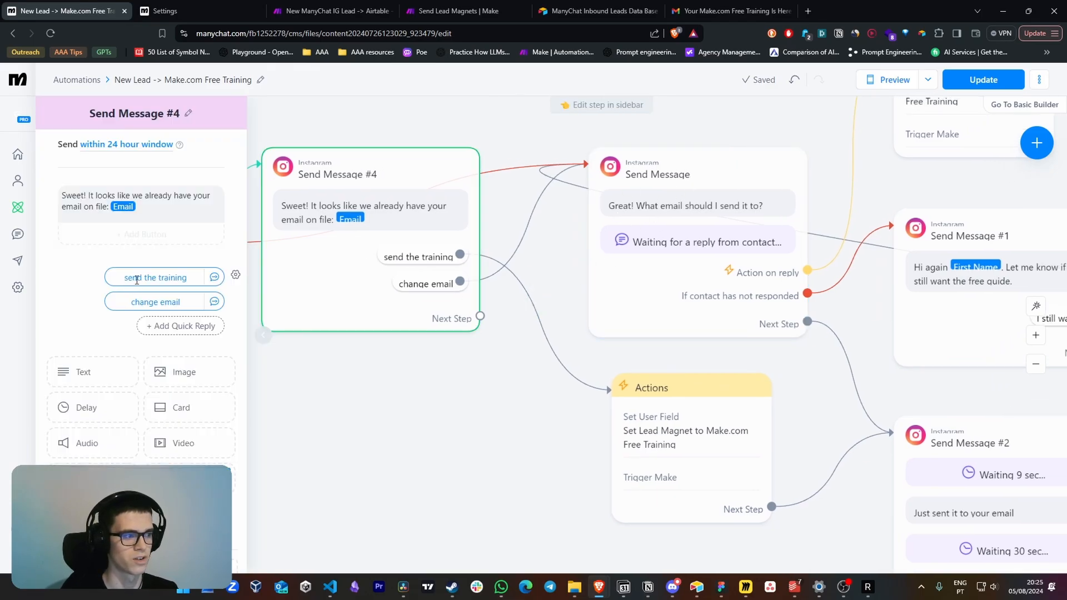
Review the waiting delays and email confirmation text in Send Message #2
left_click_drag(831, 416, 516, 329)
mouse_move(815, 347)
left_mouse_down()
mouse_move(836, 350)
mouse_move(815, 348)
left_mouse_up()
scroll(734, 424, "down", 1)
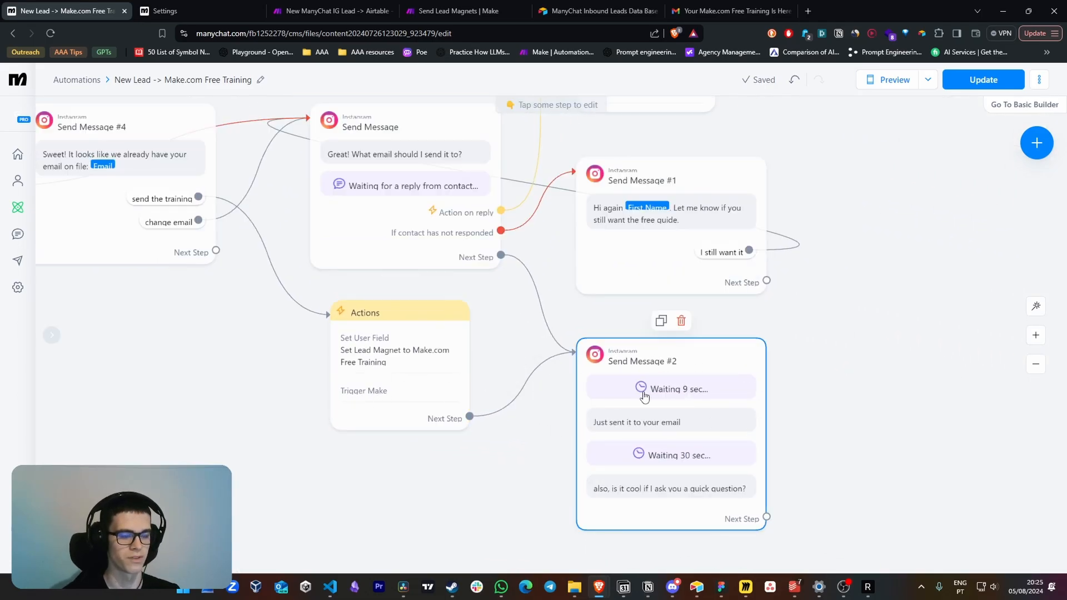
left_click(710, 360)
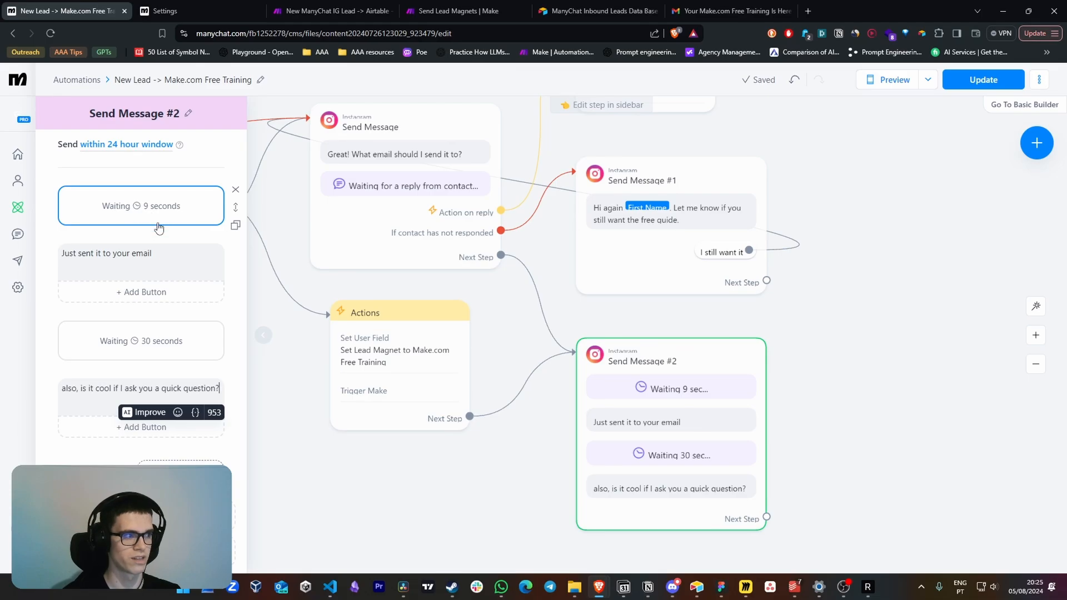
left_click(140, 257)
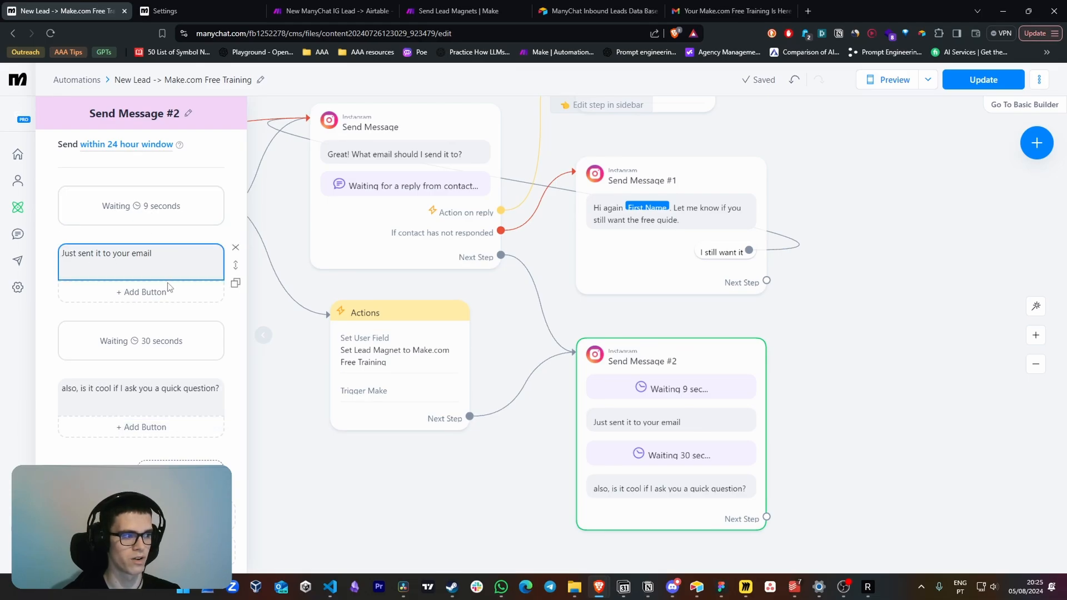
scroll(161, 289, "down", 1)
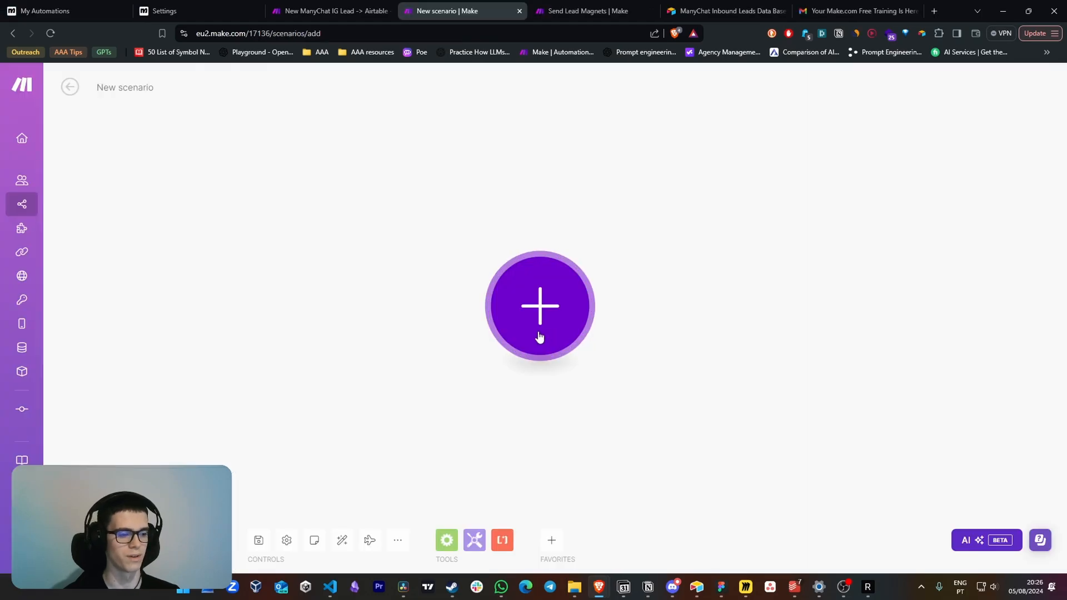
Import the New ManyChat IG Lead → Airtable → Beehiiv blueprint into the new Make scenario, checking the two existing scenarios for reference
left_click(398, 540)
left_click(392, 497)
left_click(346, 4)
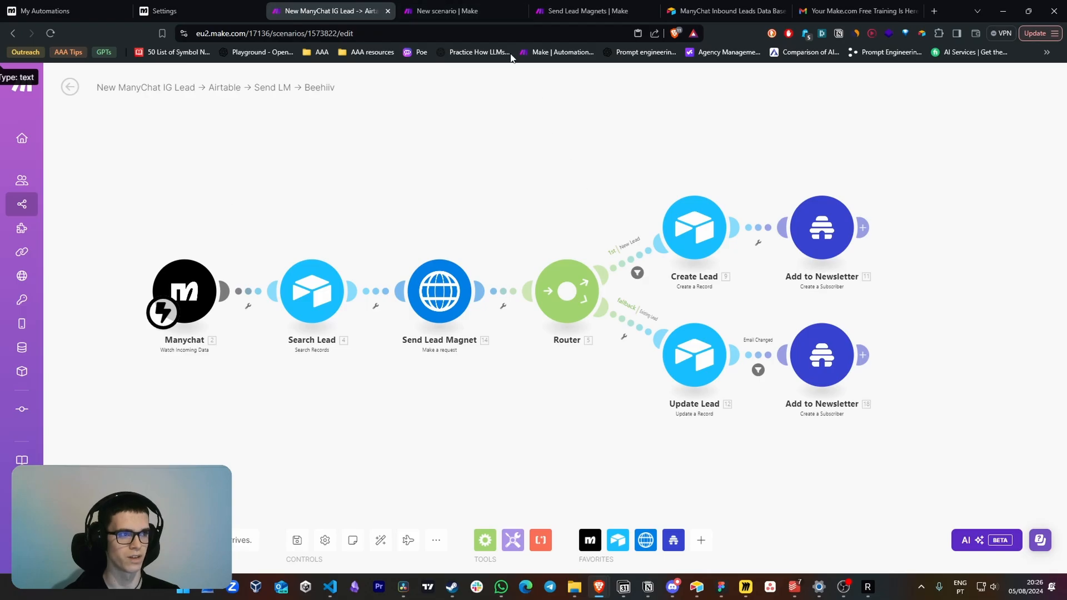
left_click(494, 11)
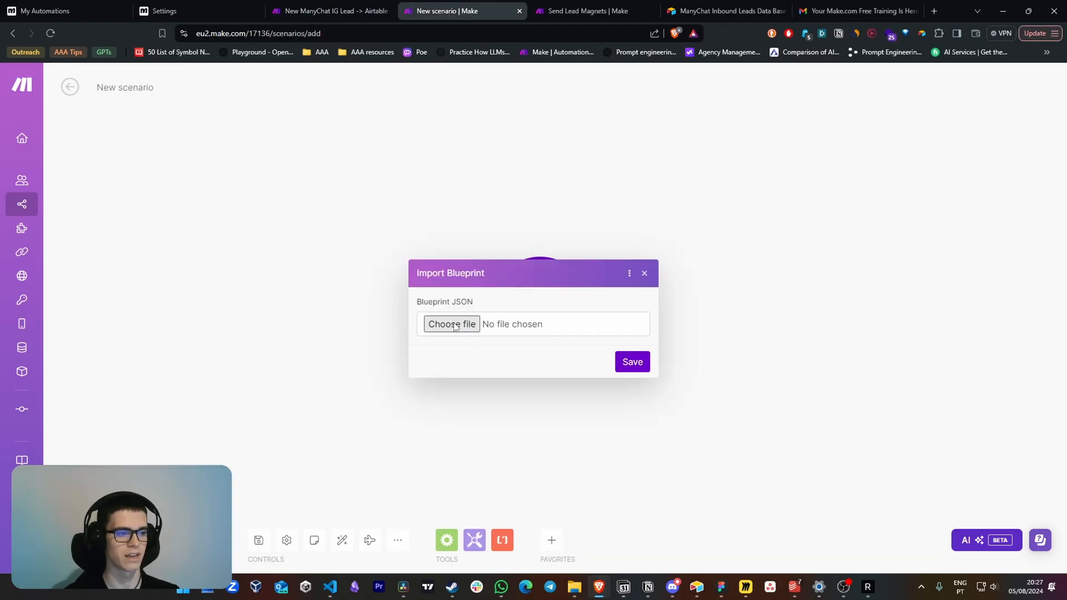
left_click(333, 11)
left_click(570, 6)
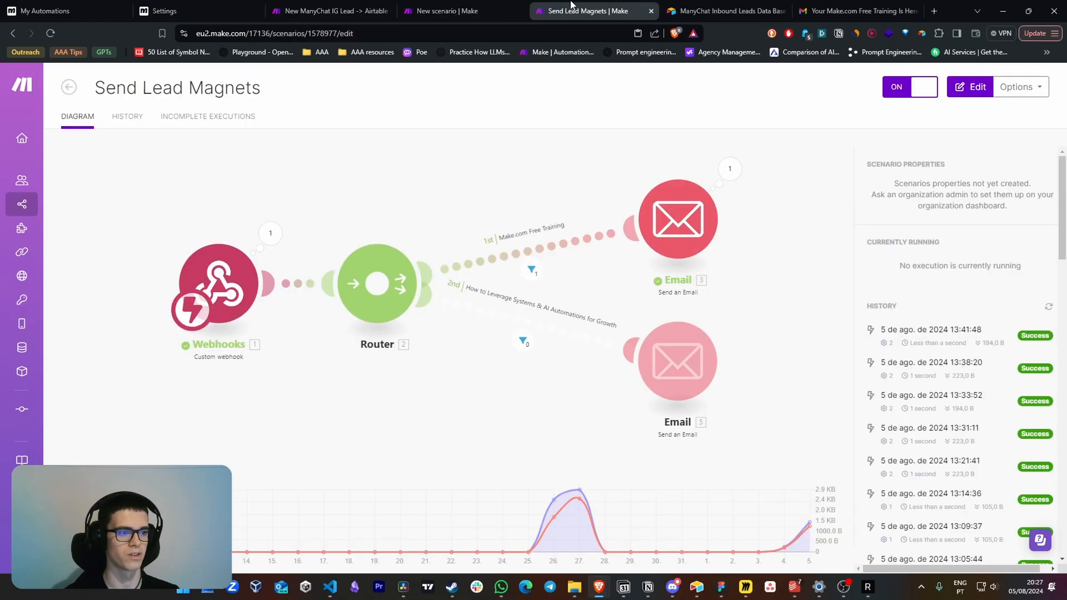
left_click(489, 11)
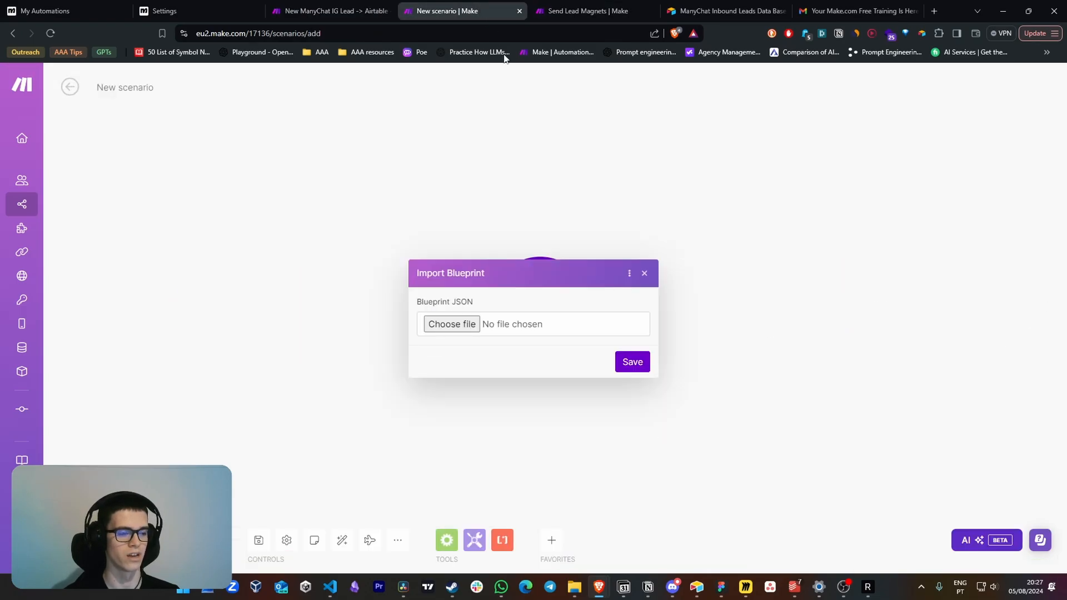
left_click(453, 324)
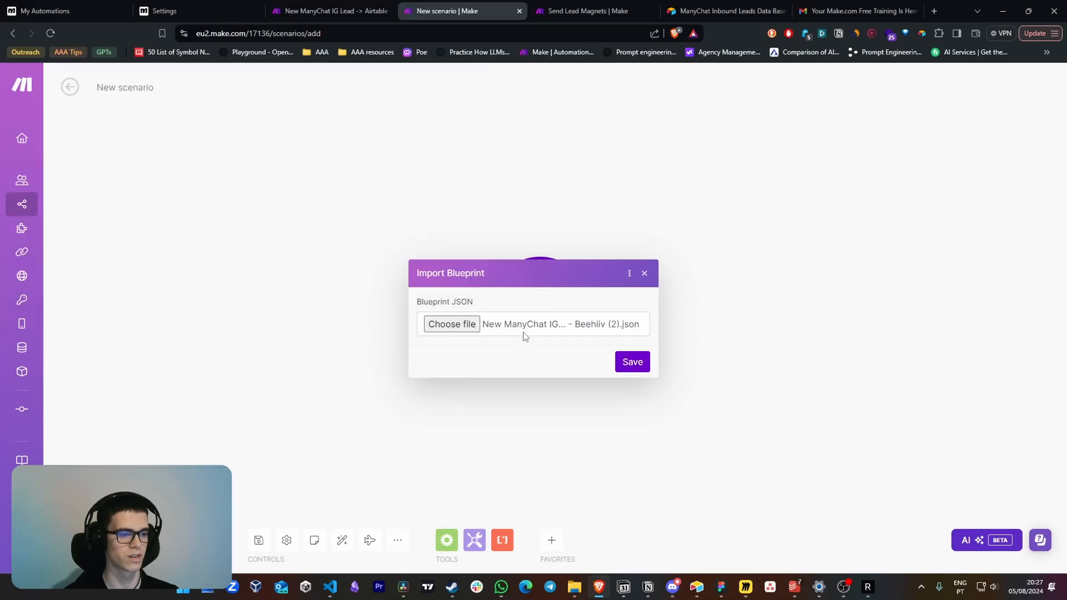
left_click(633, 362)
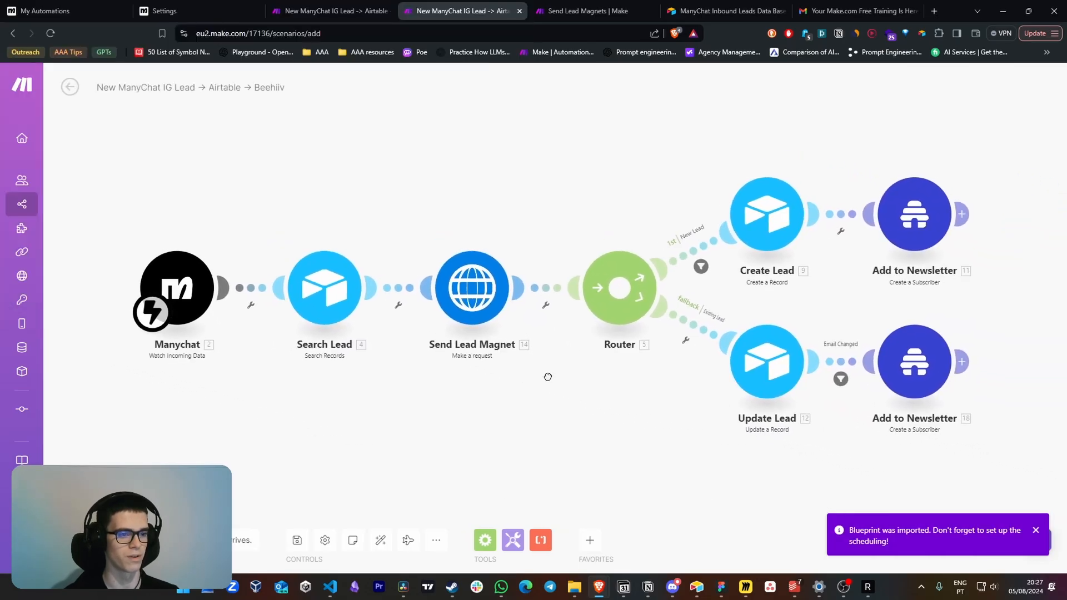
View the imported Manychat trigger's webhook choices and open the Search Lead module's Airtable settings
left_click(310, 283)
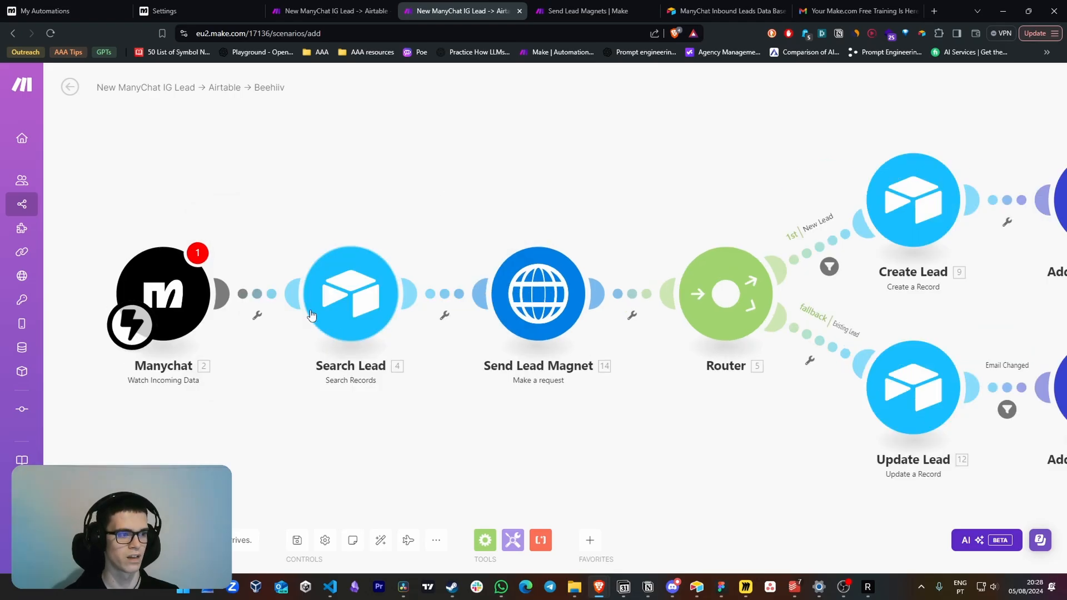
left_click(363, 293)
Underline the "airtable base" link in red on the FigJam board, and switch to the ManyChat Inbound Leads Data Base template page
left_click(722, 589)
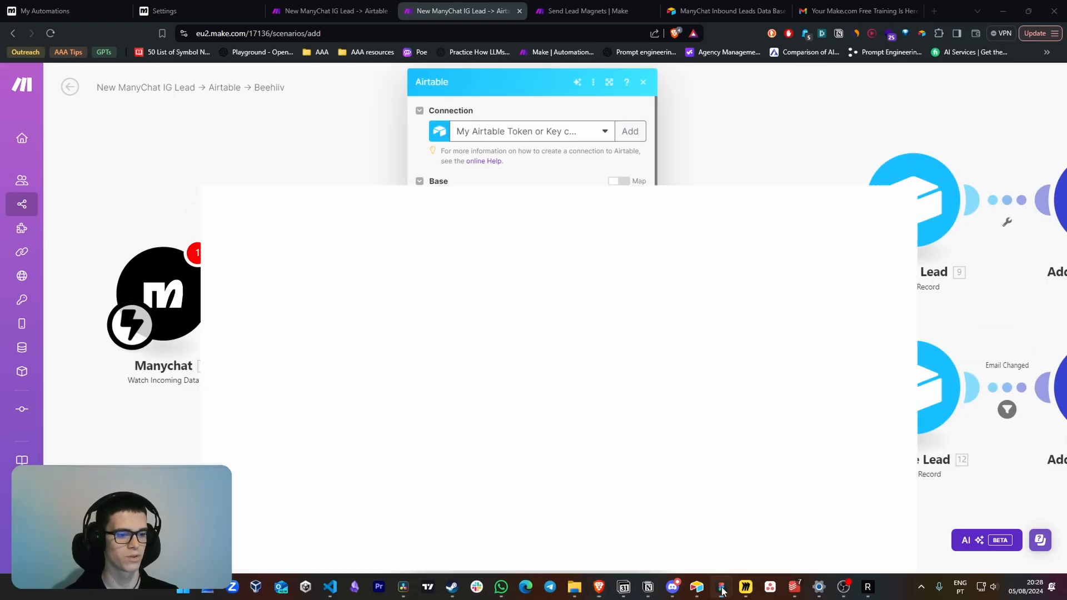
scroll(615, 322, "down", 5)
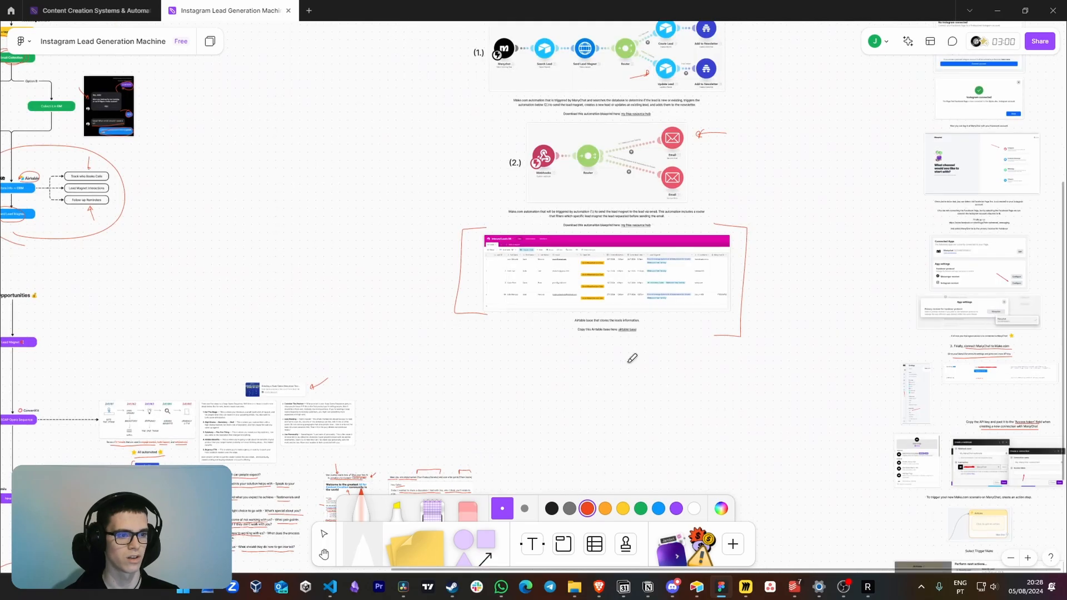
scroll(633, 358, "up", 5)
left_click_drag(674, 318, 676, 349)
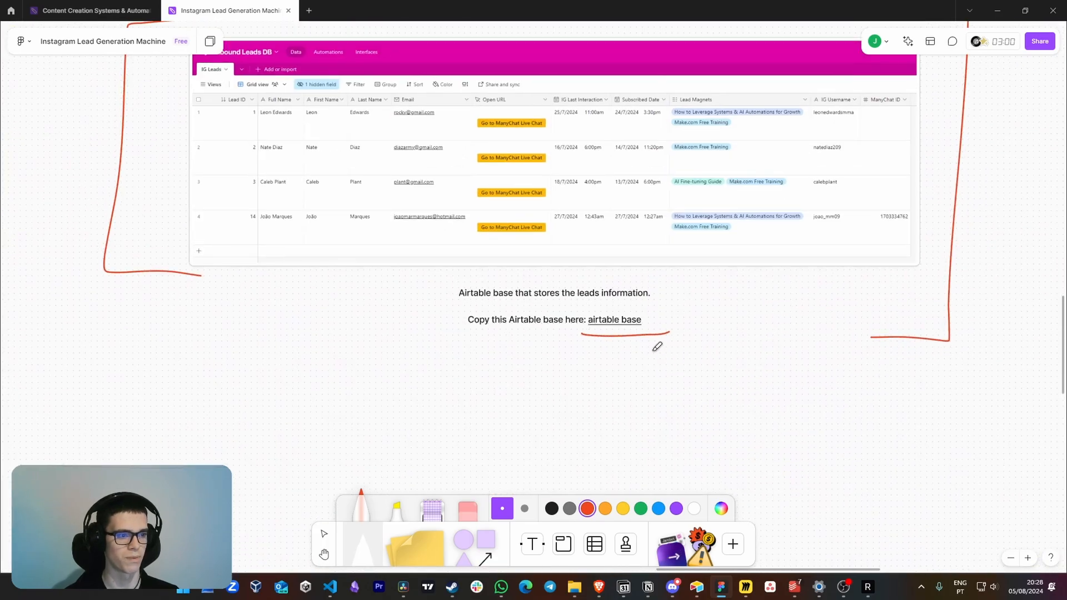
left_click_drag(616, 174, 618, 235)
key("alt+Tab")
left_click(717, 8)
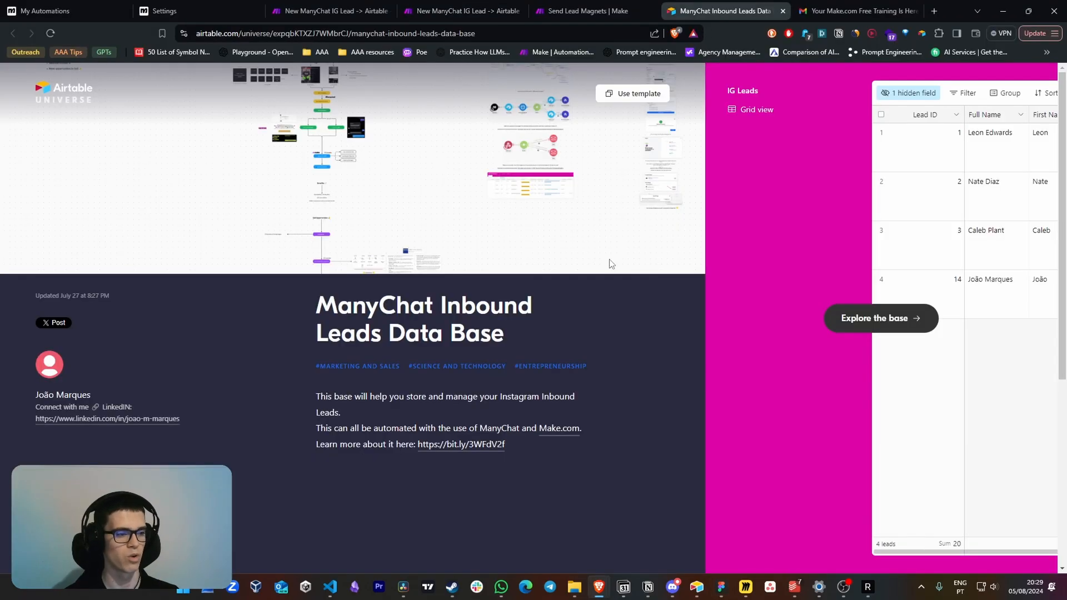
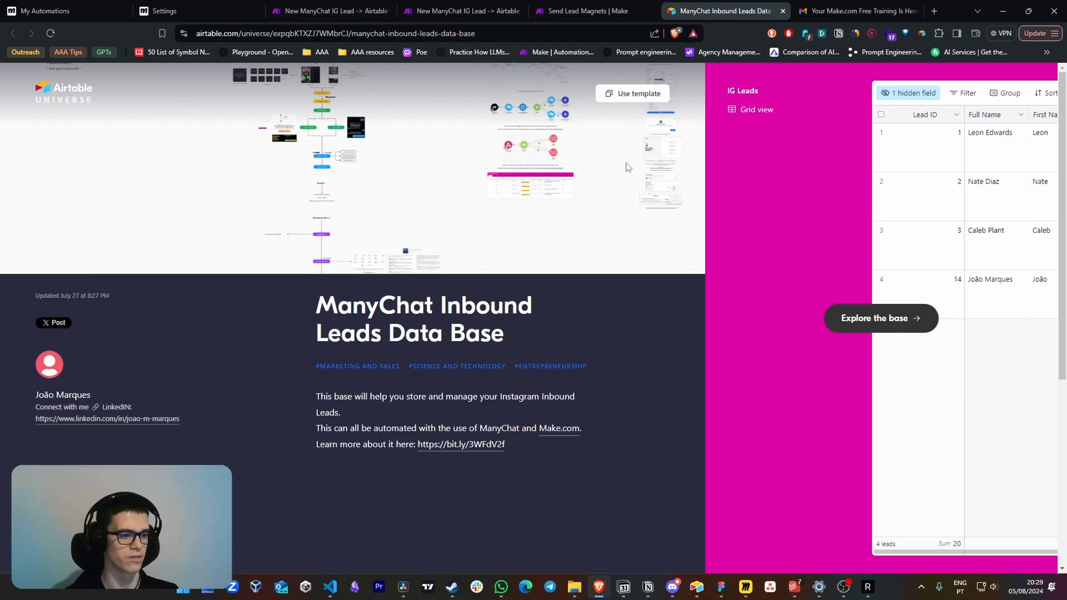
Compare the Search Lead module's base, table and view settings with the IG Leads table in the Airtable Inbound Leads DB
key("alt+Tab")
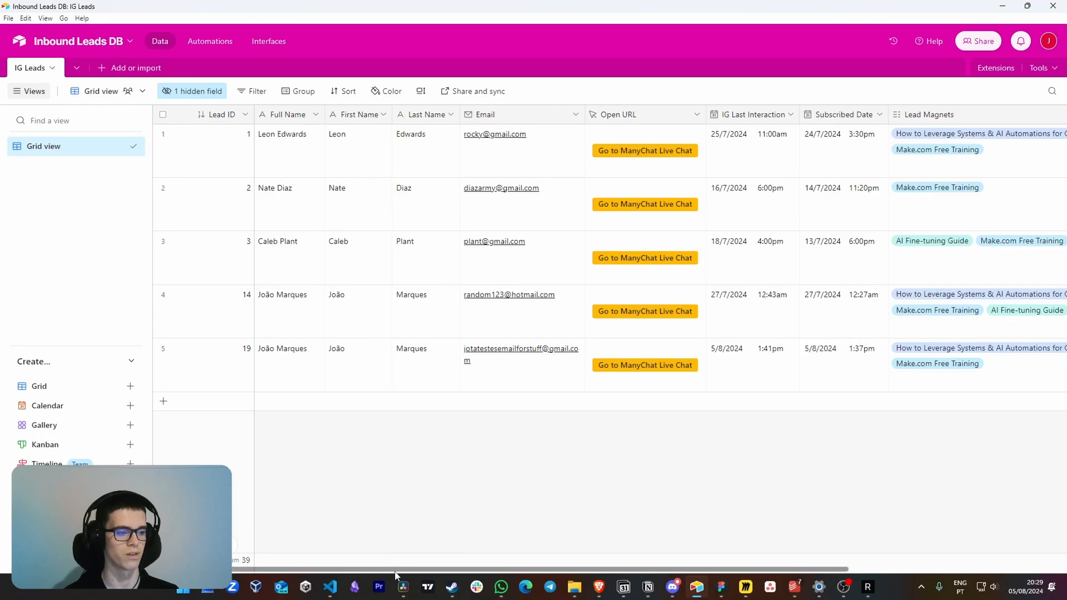
scroll(409, 521, "right", 2)
scroll(408, 521, "left", 2)
key("alt+Tab")
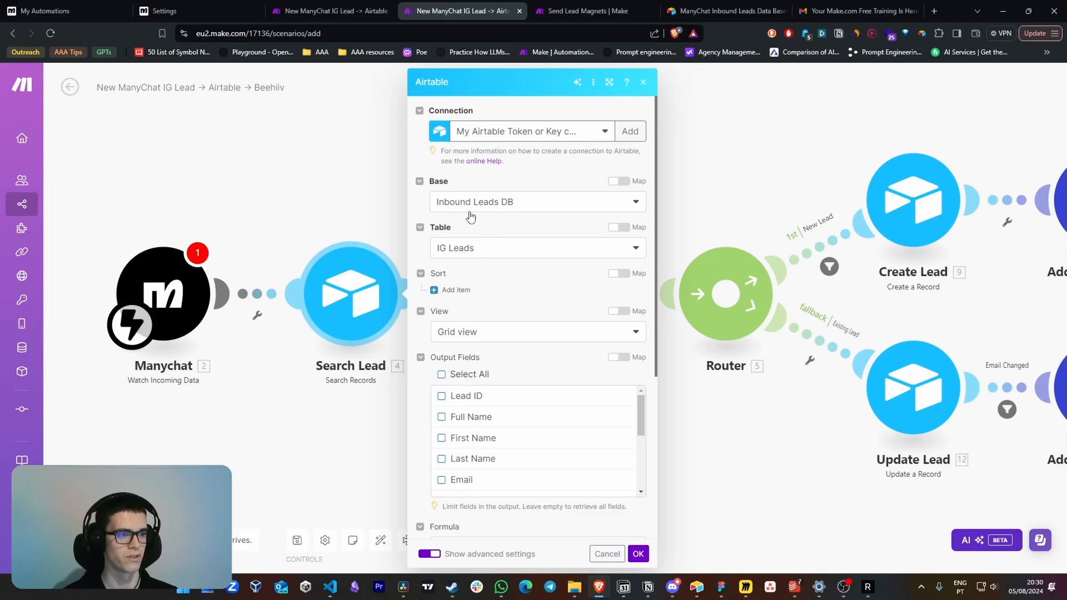
key("alt+Tab")
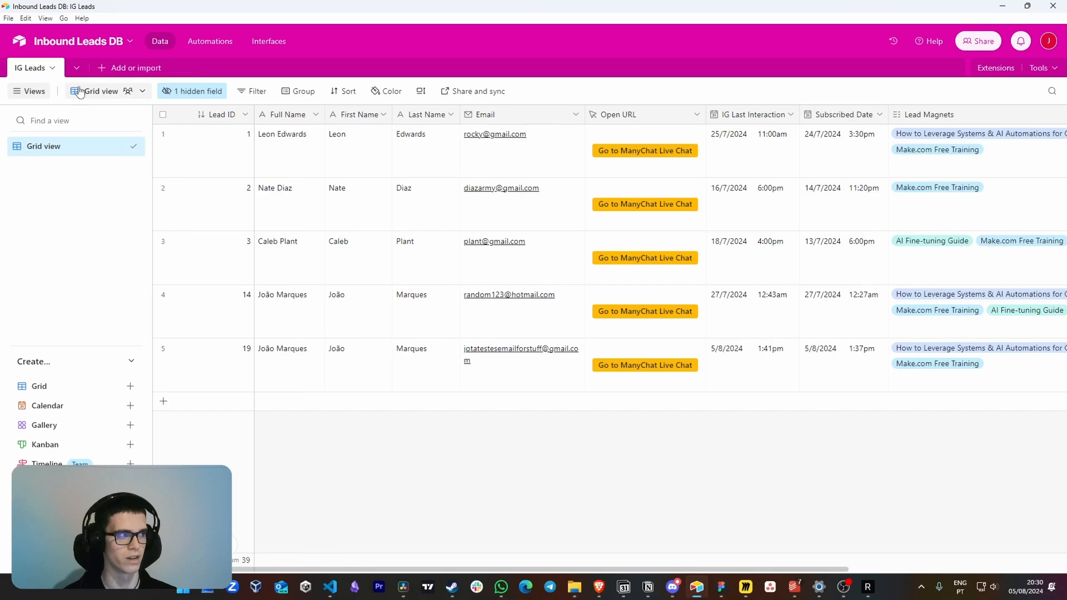
key("alt+Tab")
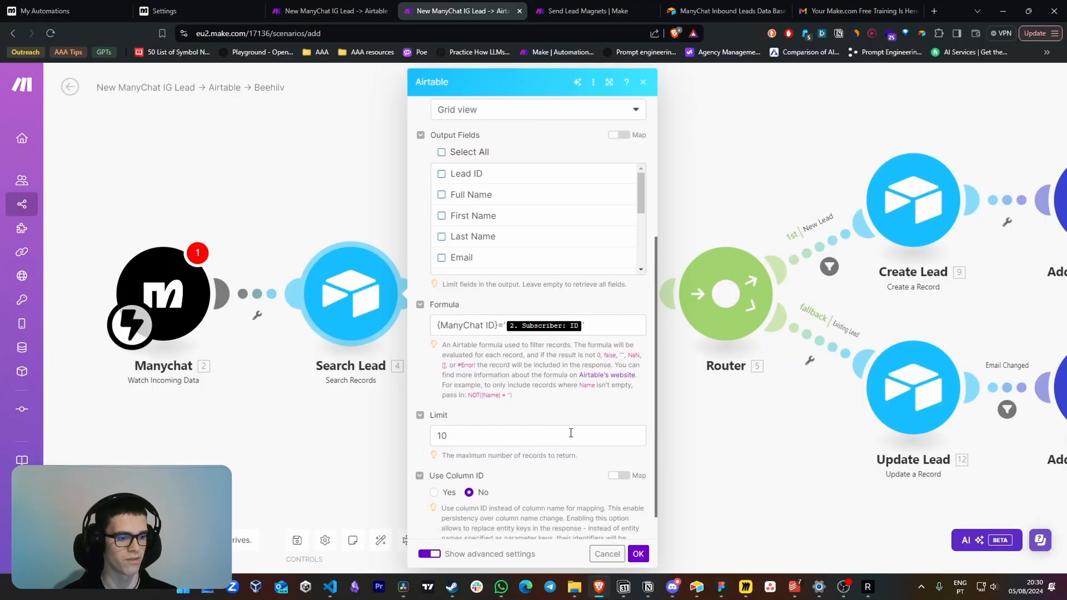
Check the Search Lead formula on the subscriber ID against Airtable's ManyChat ID column, and close the module settings
scroll(571, 433, "down", 1)
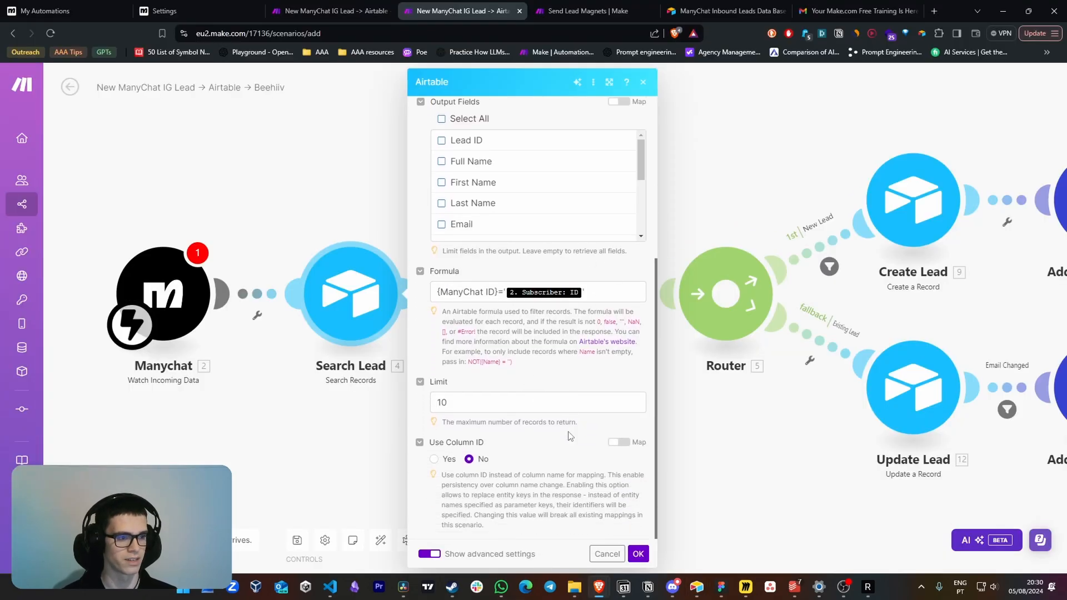
left_click(440, 296)
key("alt+Tab")
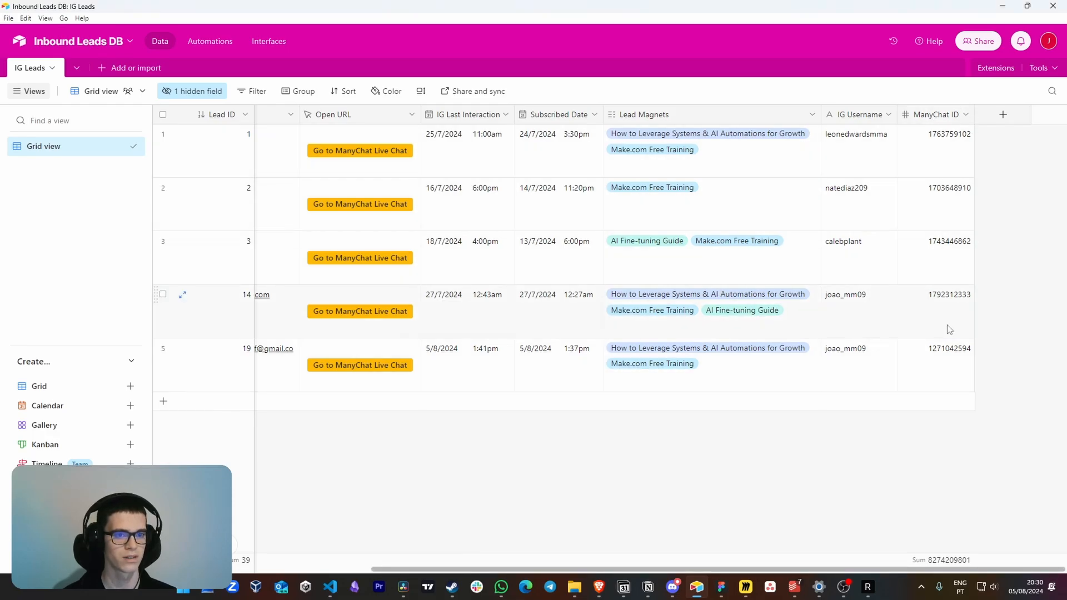
key("alt+Tab")
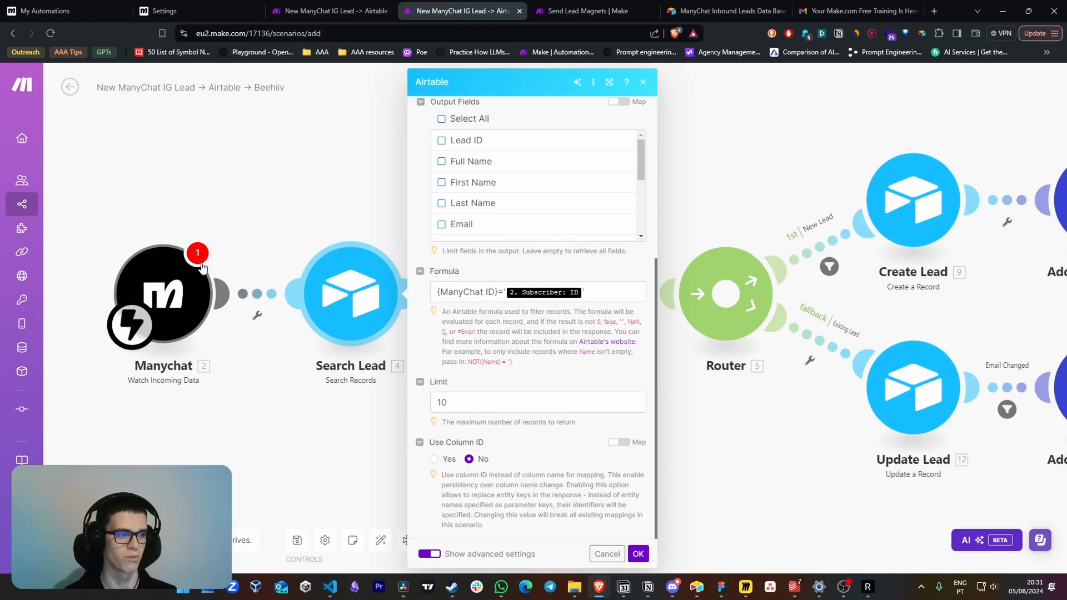
left_click_drag(391, 363, 408, 366)
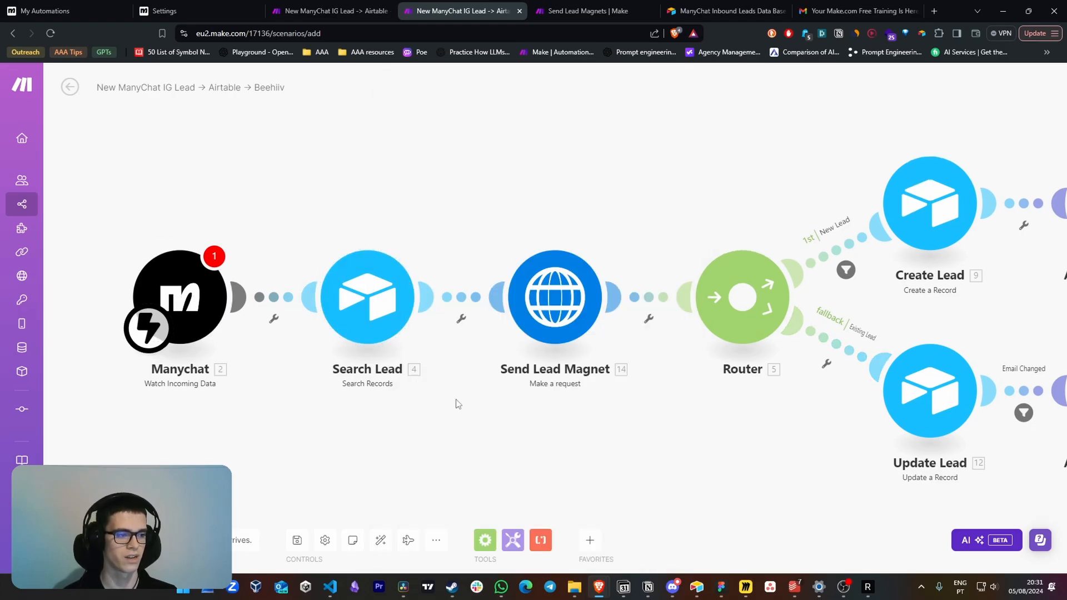
Review the router's New Lead filter condition and the fallback setting of the Existing Lead route
left_click_drag(664, 421, 517, 426)
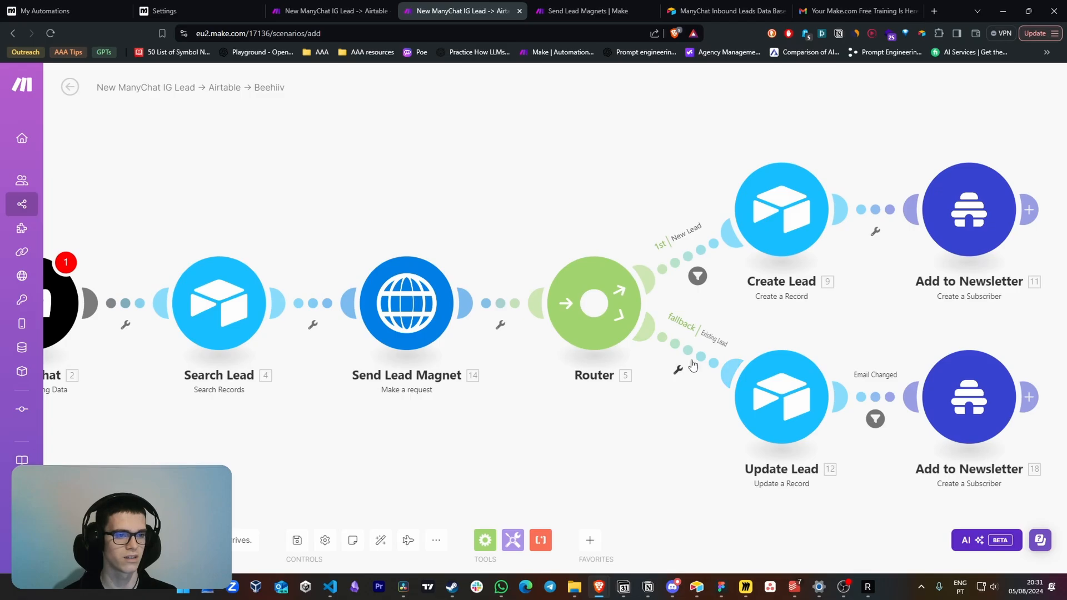
left_click(690, 259)
left_click(696, 270)
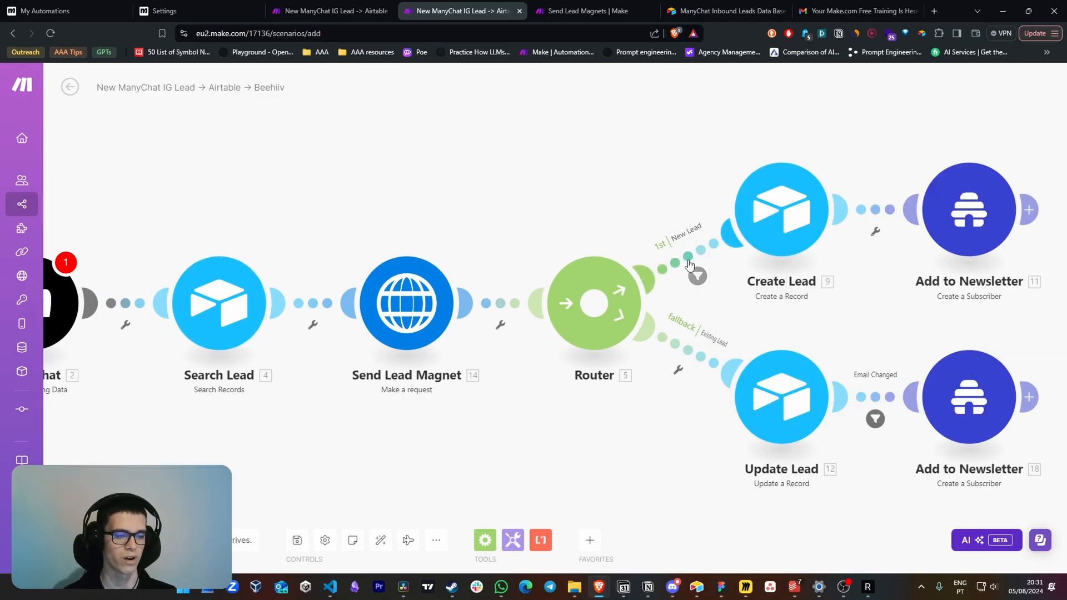
left_click(696, 271)
left_click_drag(801, 182, 712, 178)
left_click(792, 201)
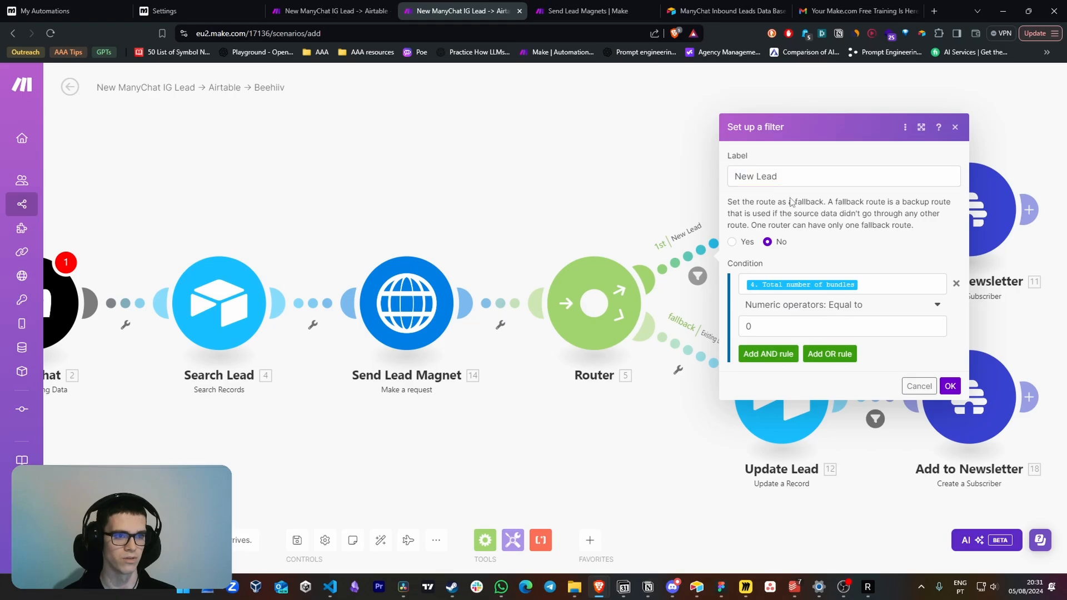
left_click(863, 286)
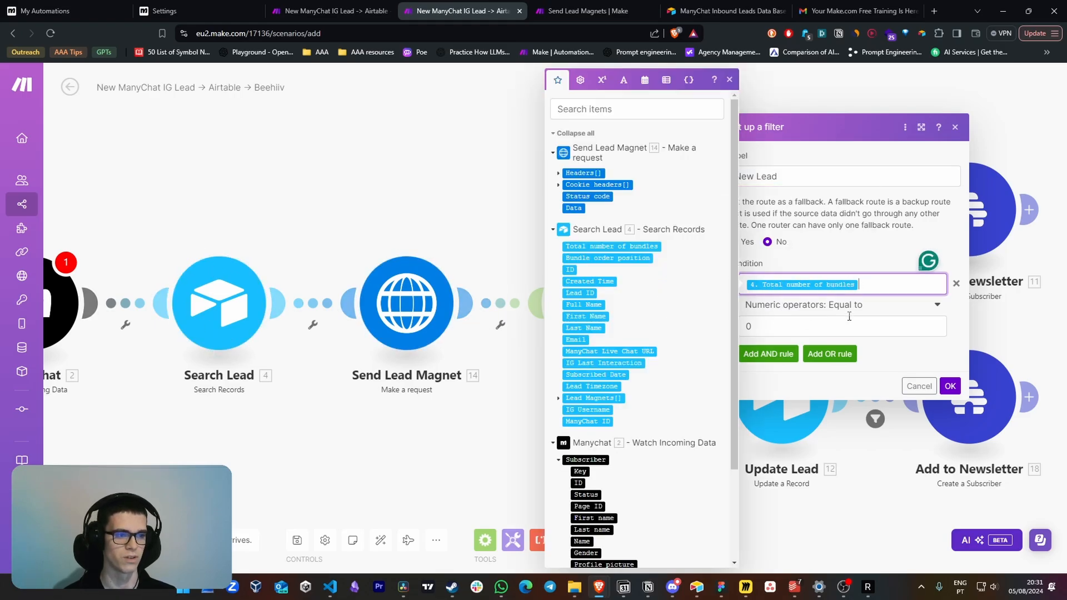
key("Escape")
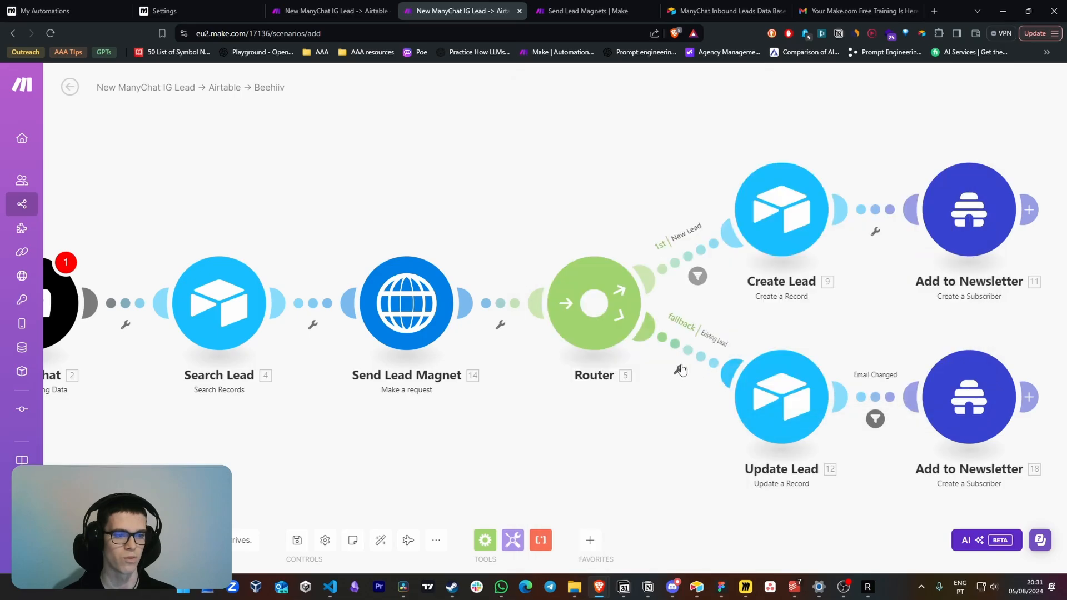
left_click(701, 360)
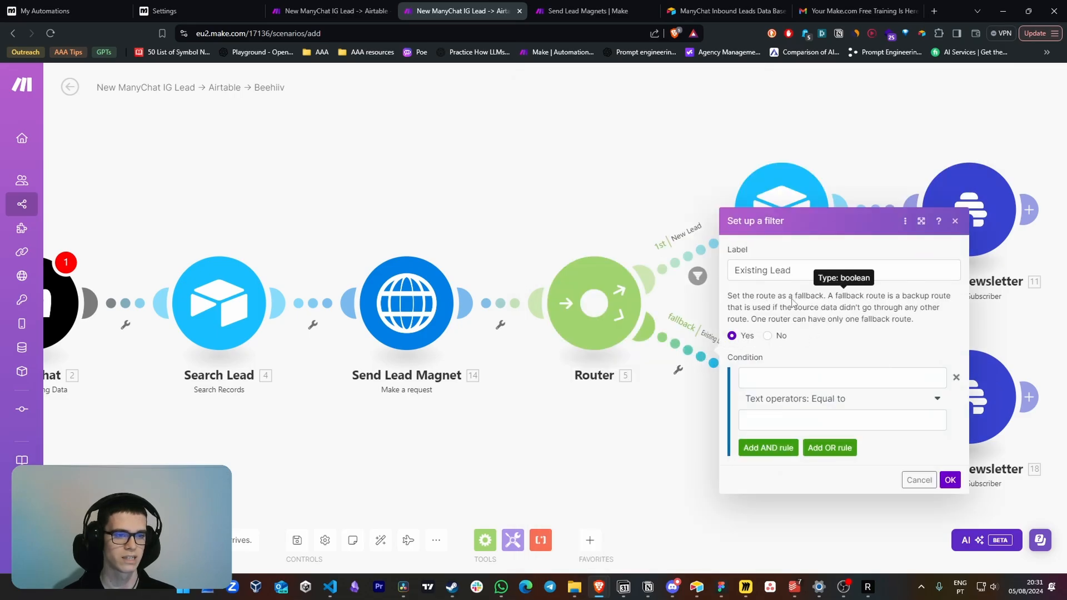
left_click(658, 224)
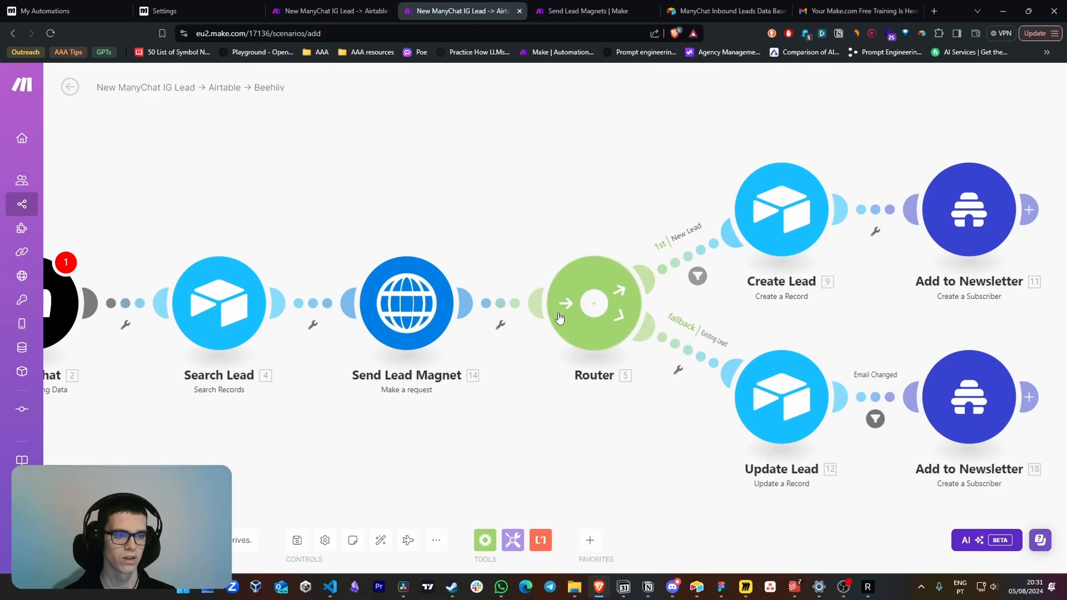
Open the Send Lead Magnet module's HTTP settings, and import the Send Lead Magnets blueprint into a new scenario
left_click_drag(327, 207, 496, 205)
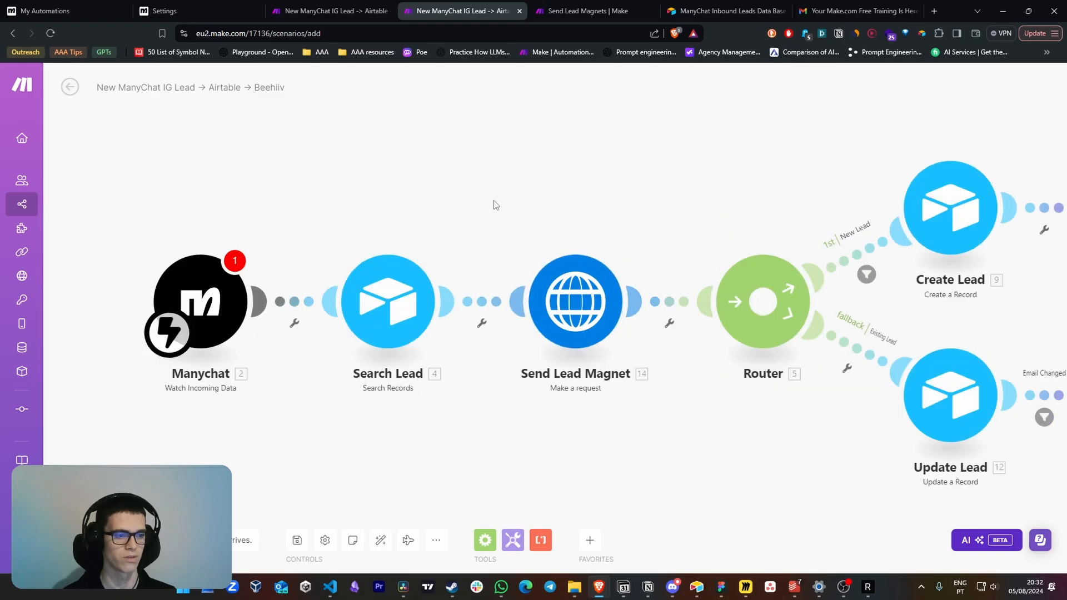
left_click(575, 301)
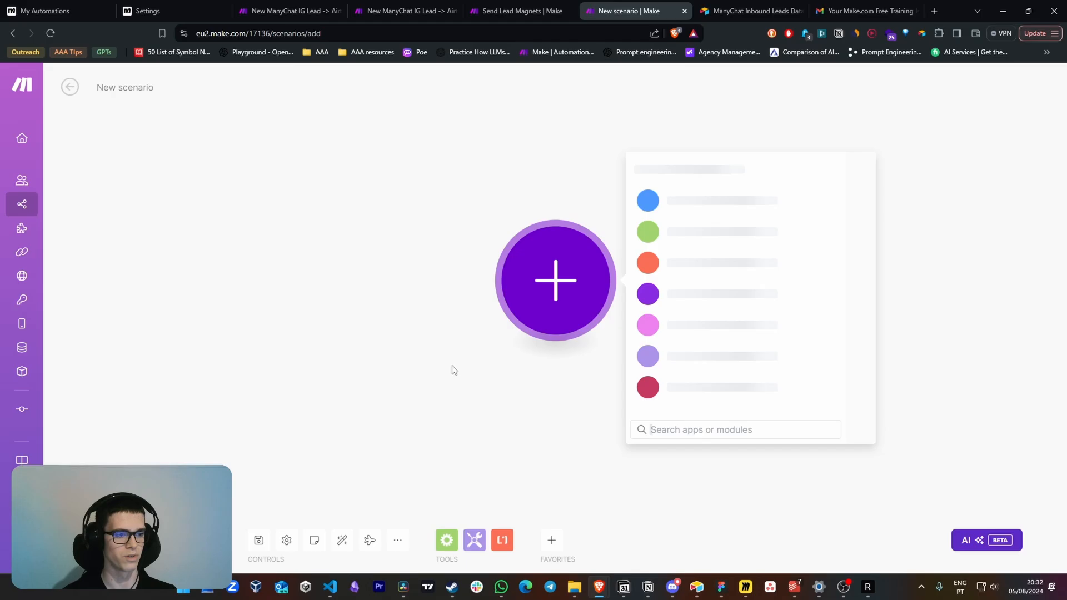
left_click(497, 378)
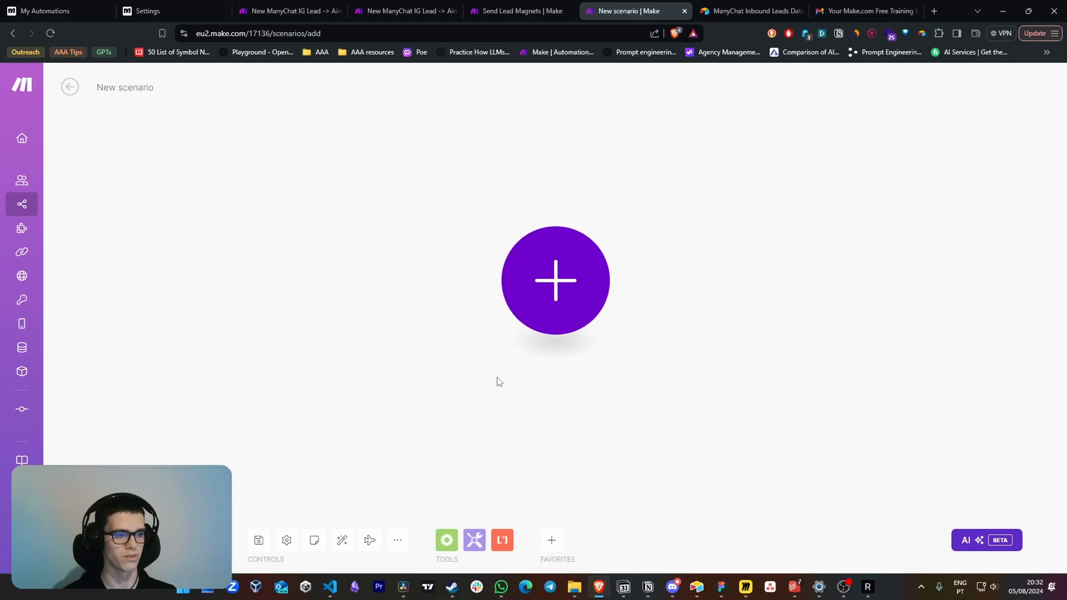
left_click(398, 540)
left_click(383, 494)
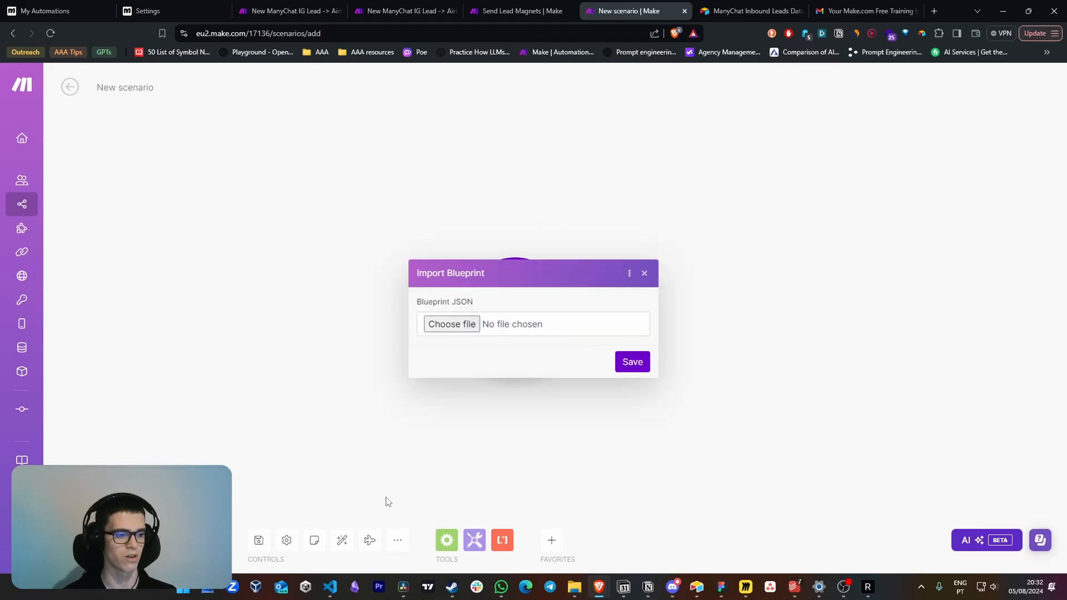
left_click(458, 327)
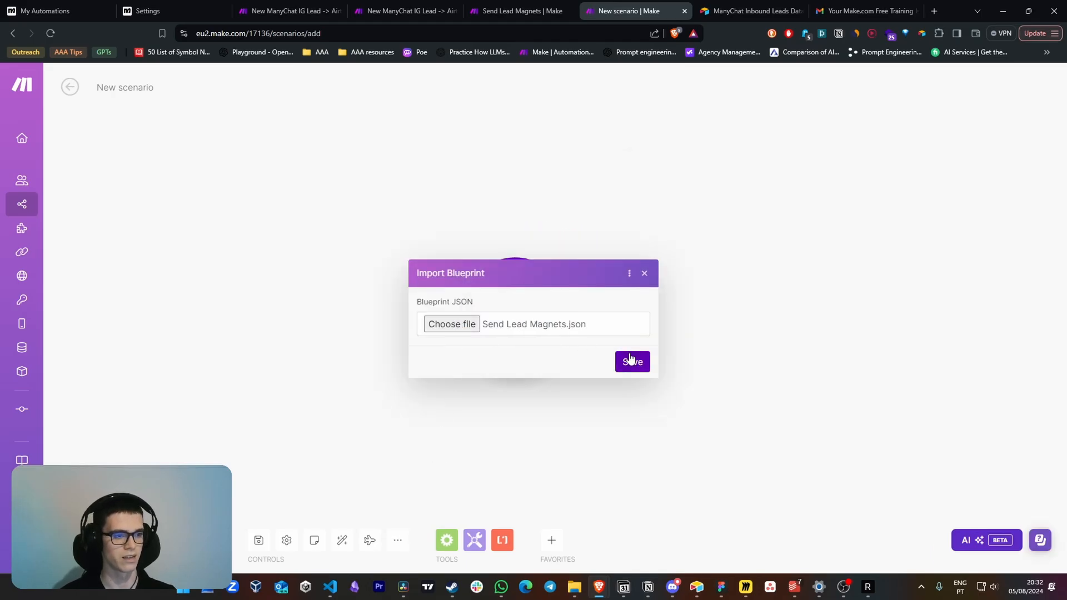
left_click(632, 362)
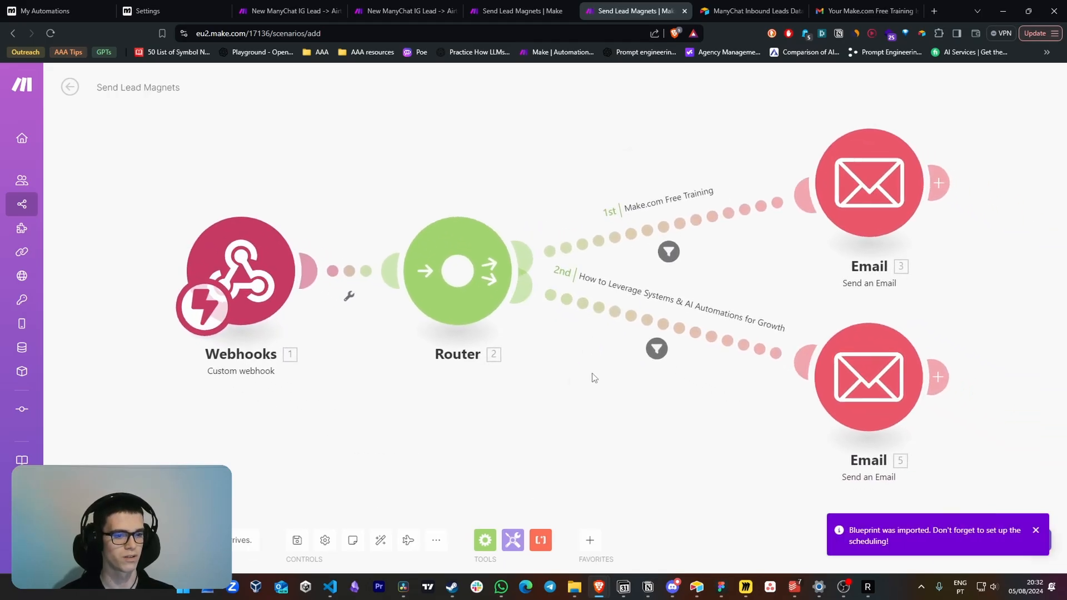
View the imported Webhooks trigger's hook setting alongside the webhook URL in the Send Lead Magnet request
left_click(261, 309)
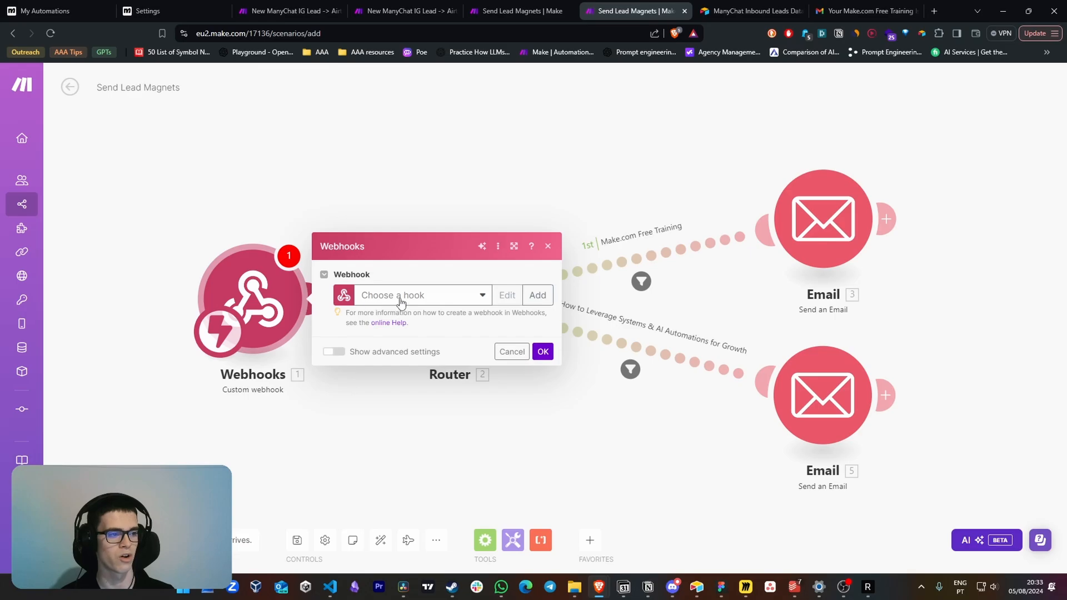
left_click(400, 12)
left_click(738, 184)
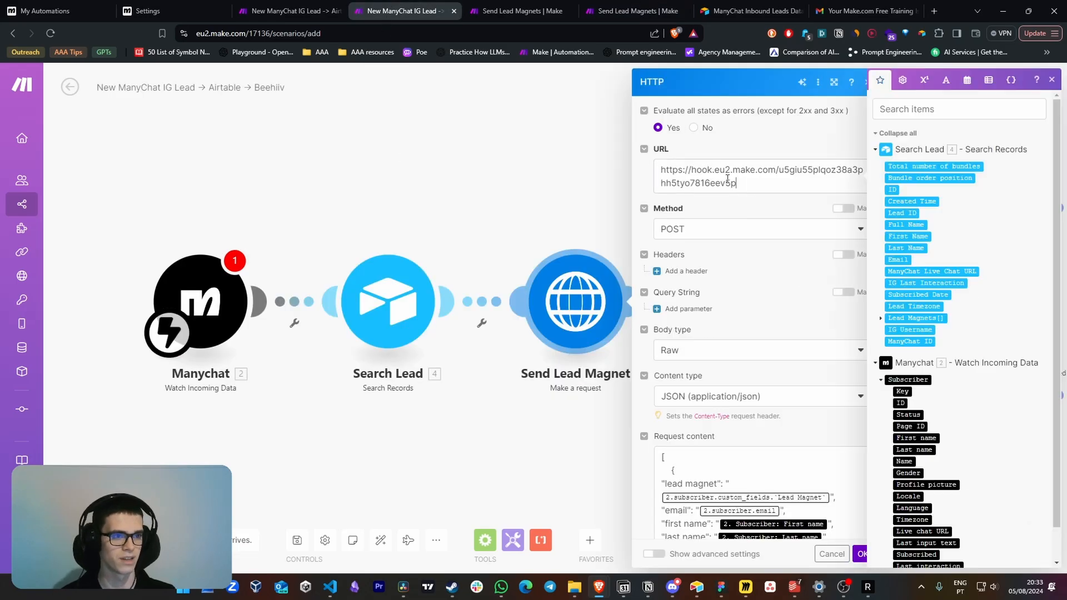
left_click_drag(738, 184, 645, 169)
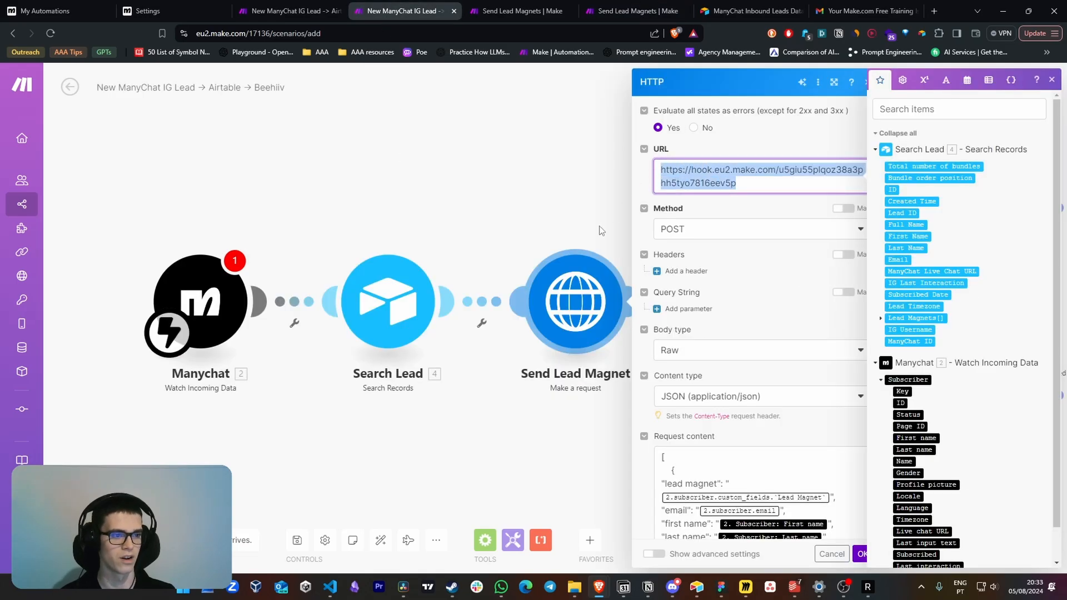
left_click(601, 349)
left_click(616, 11)
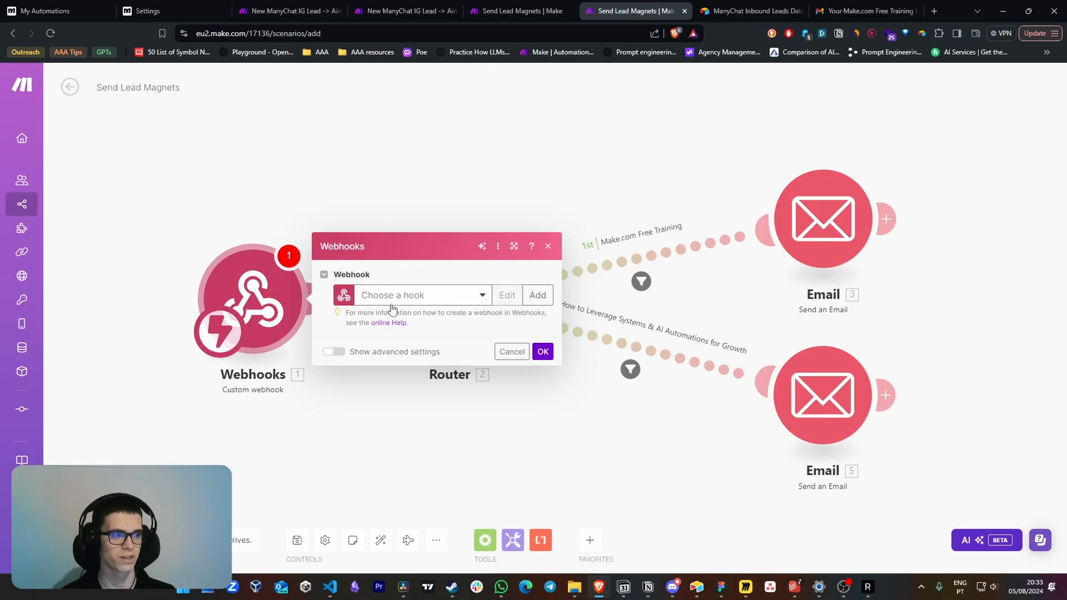
left_click(412, 192)
Review the lead magnet, email, first name and last name fields in the Send Lead Magnet module's request content
left_click(400, 11)
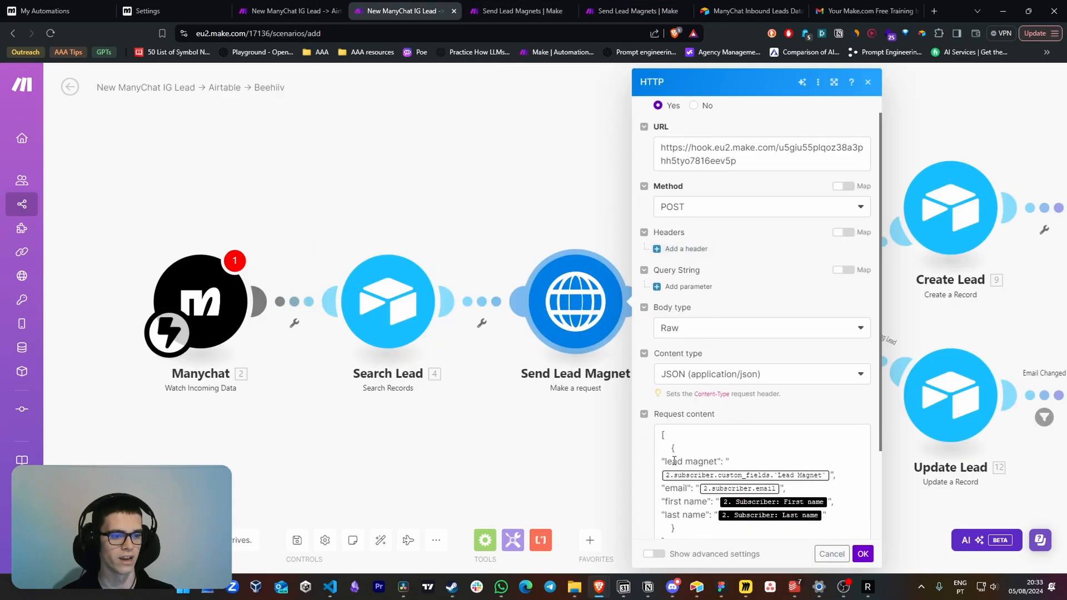
scroll(761, 278, "down", 2)
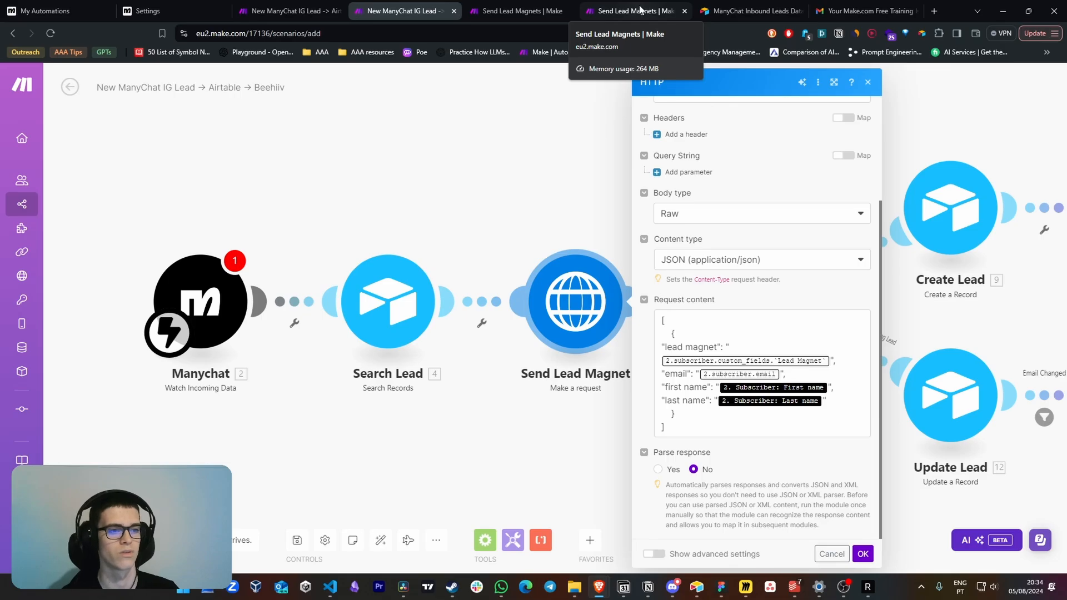
left_click(640, 9)
left_click(422, 11)
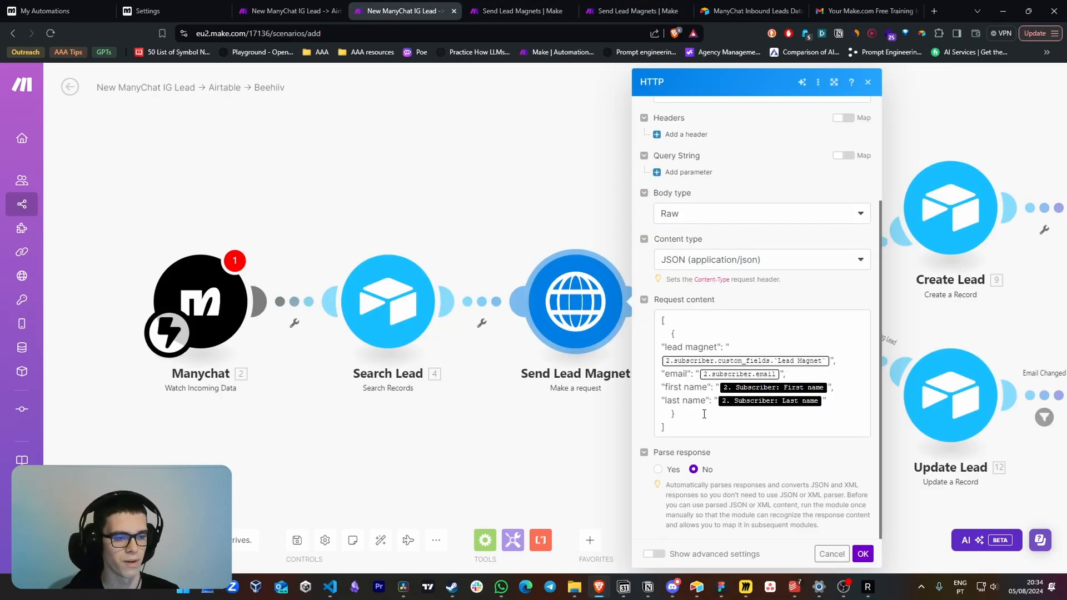
double_click(673, 347)
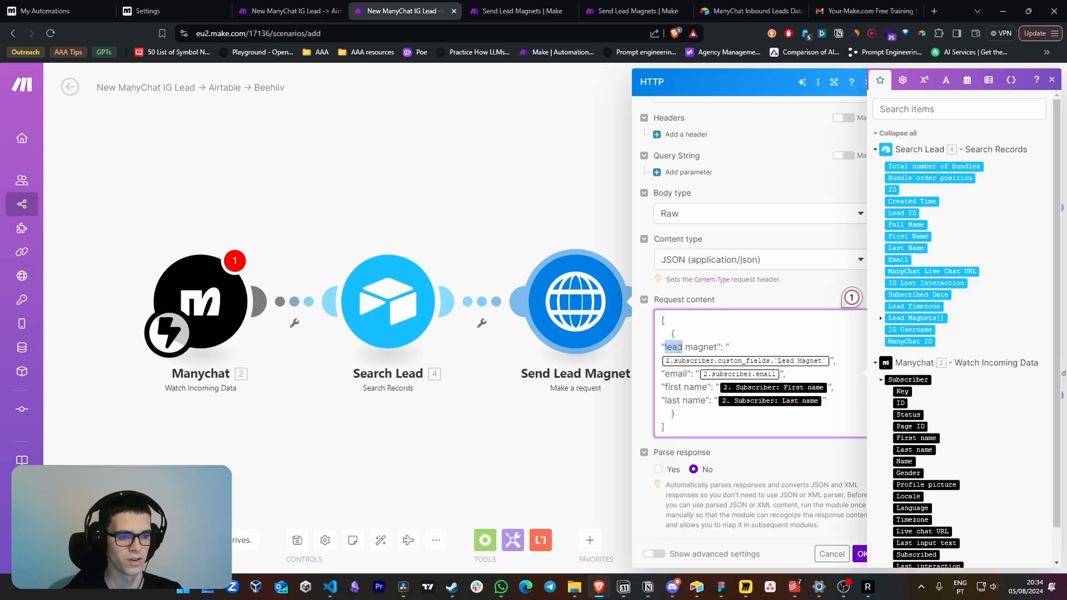
left_click(831, 361)
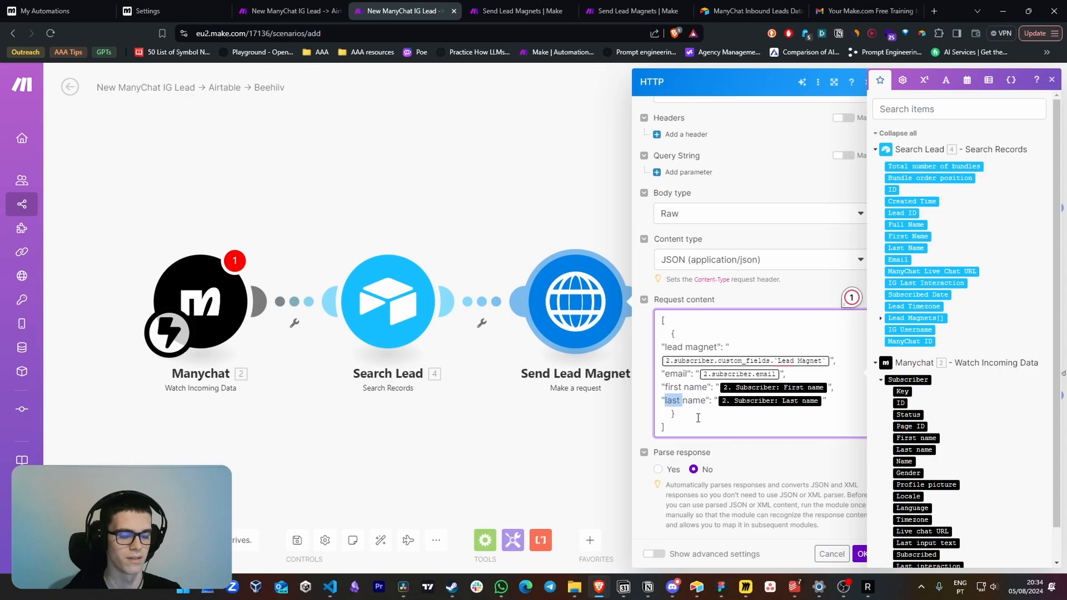
Inspect the webhook's output bundle from the last run in the existing Send Lead Magnets scenario
key("ctrl+Tab")
left_click(358, 251)
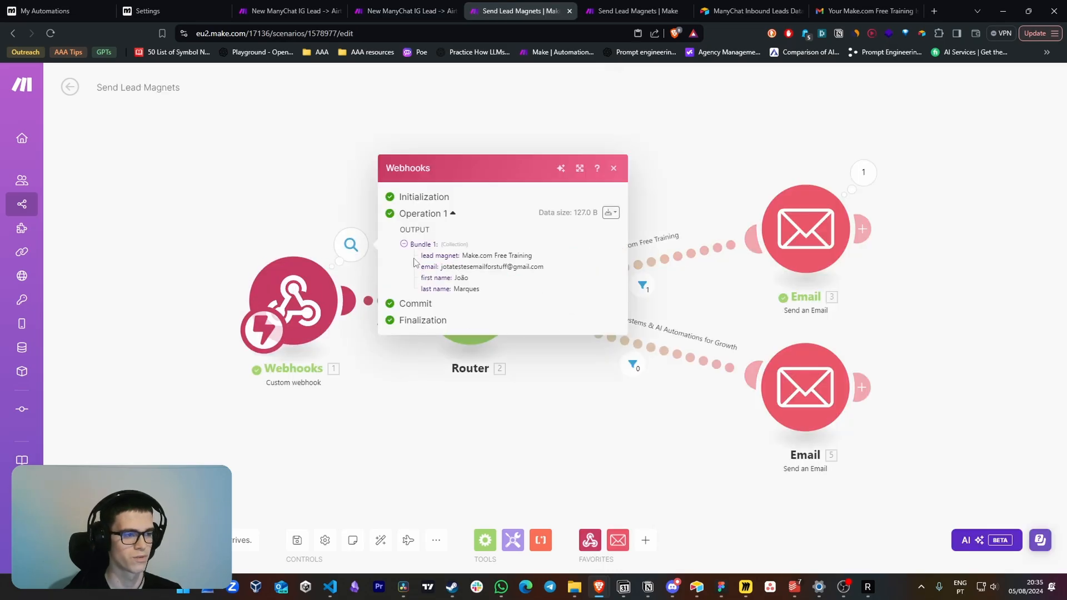
left_click_drag(417, 259, 486, 286)
left_click(487, 283)
Review the Make.com Free Training route's filter on the lead magnet value, and cancel without changes
left_click(642, 285)
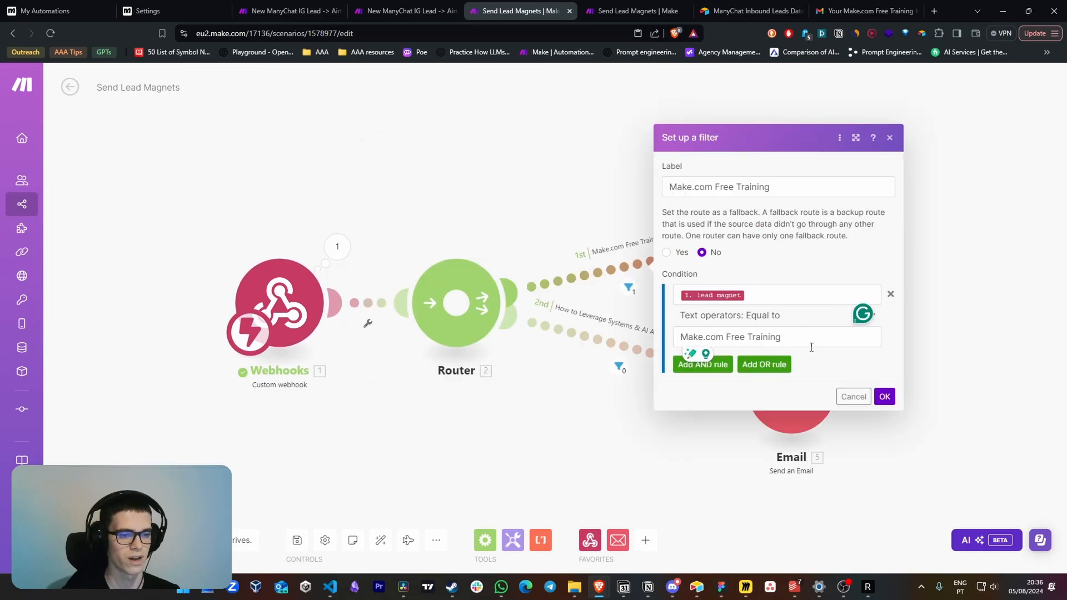
left_click(576, 196)
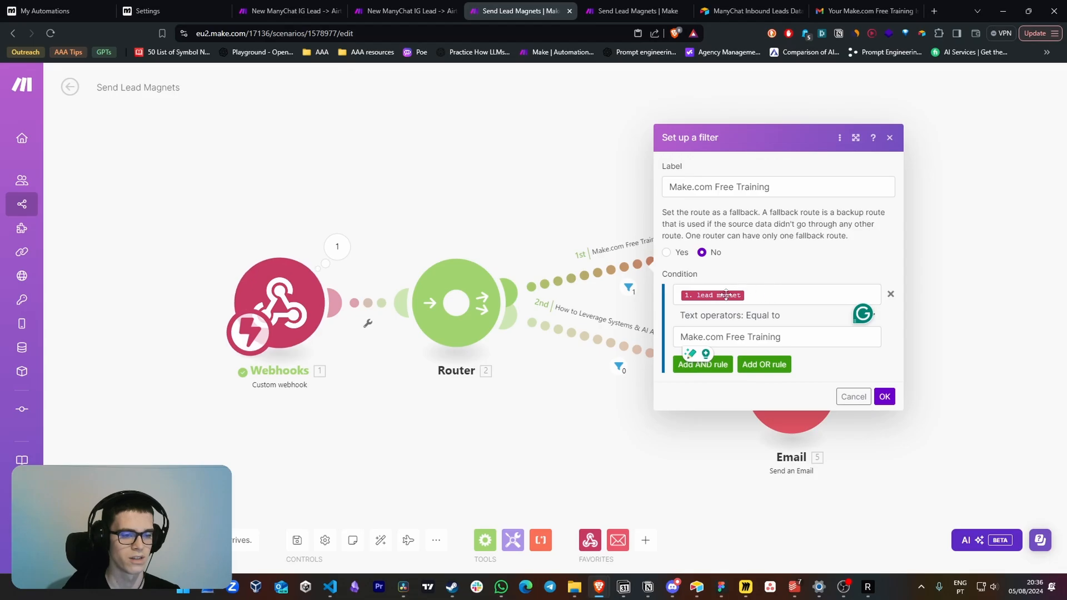
left_click_drag(796, 337, 675, 334)
left_click(854, 397)
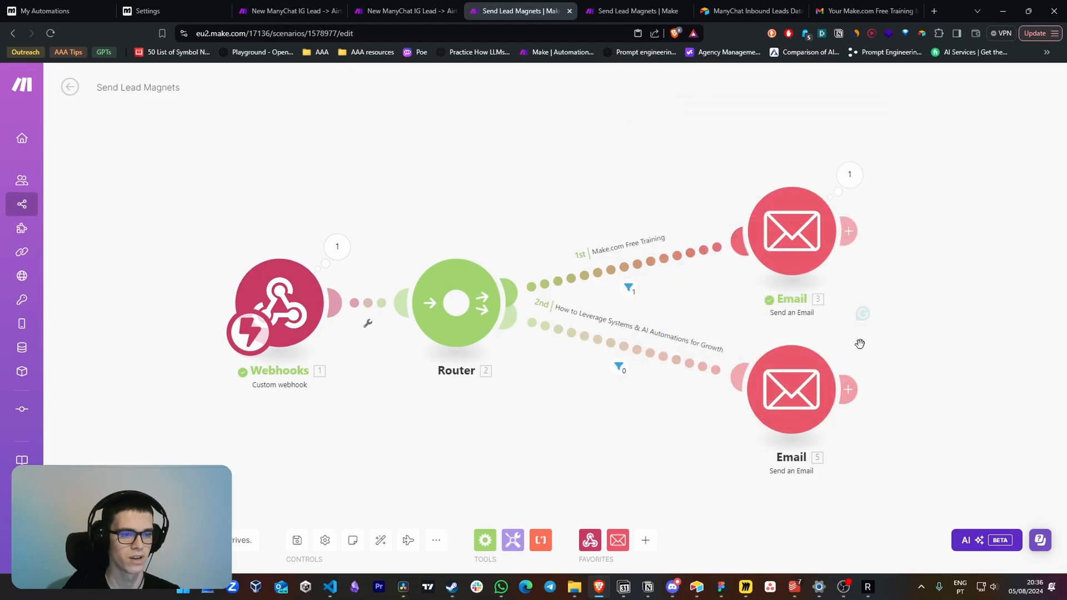
Review the recipient, subject and HTML content of the Make.com Free Training route's Email module
left_click(781, 229)
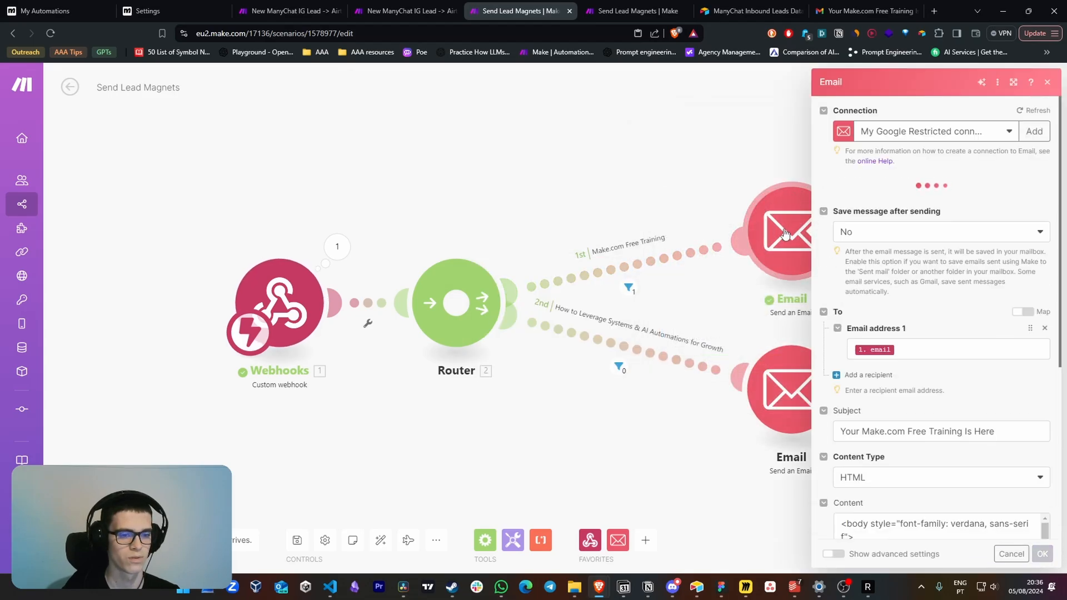
left_click(909, 365)
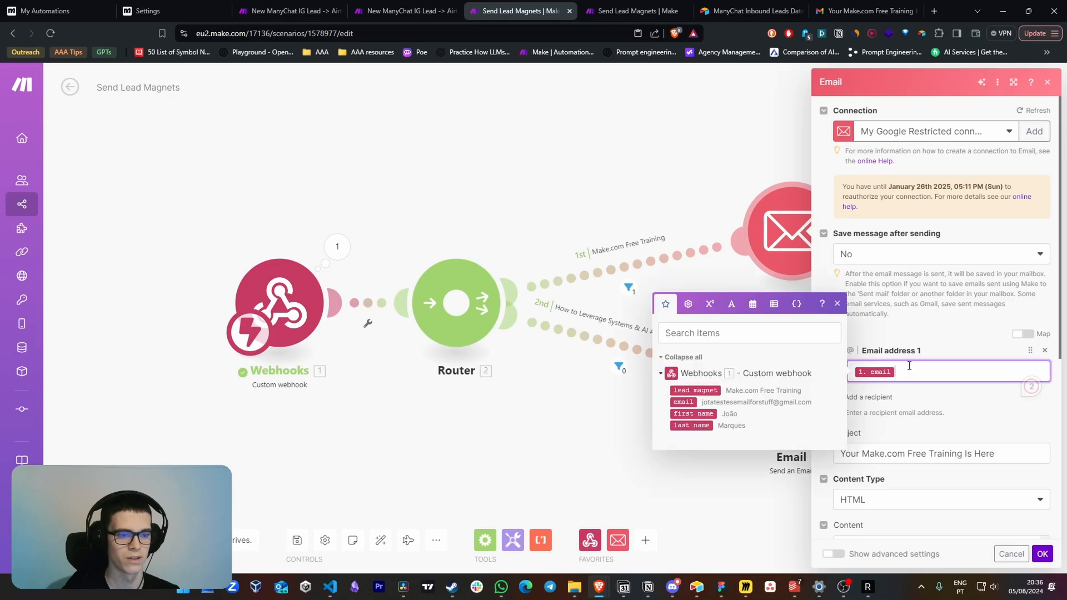
scroll(824, 288, "down", 5)
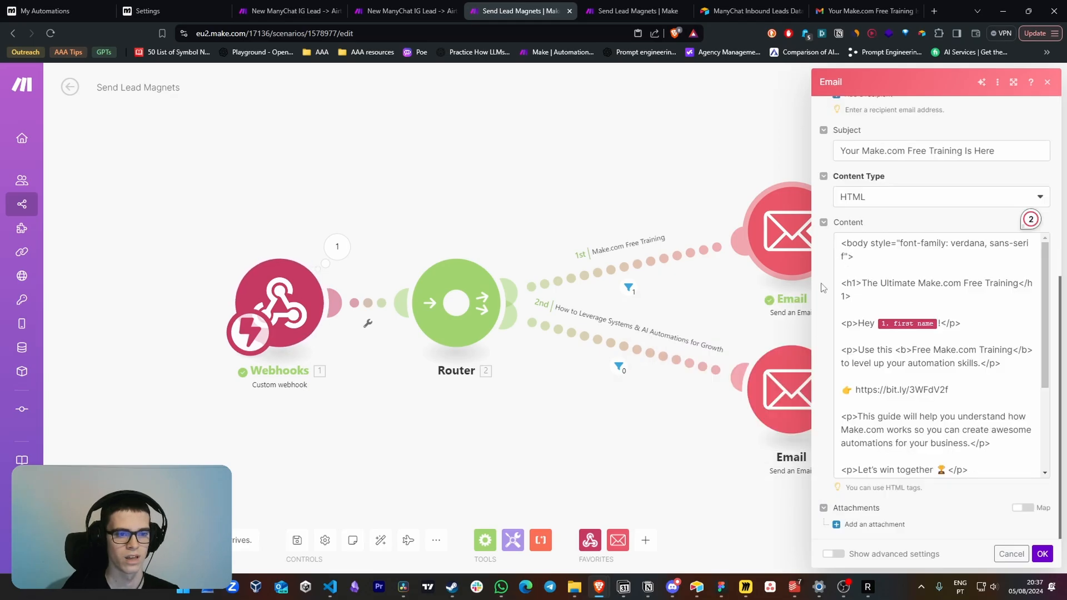
scroll(880, 257, "down", 4)
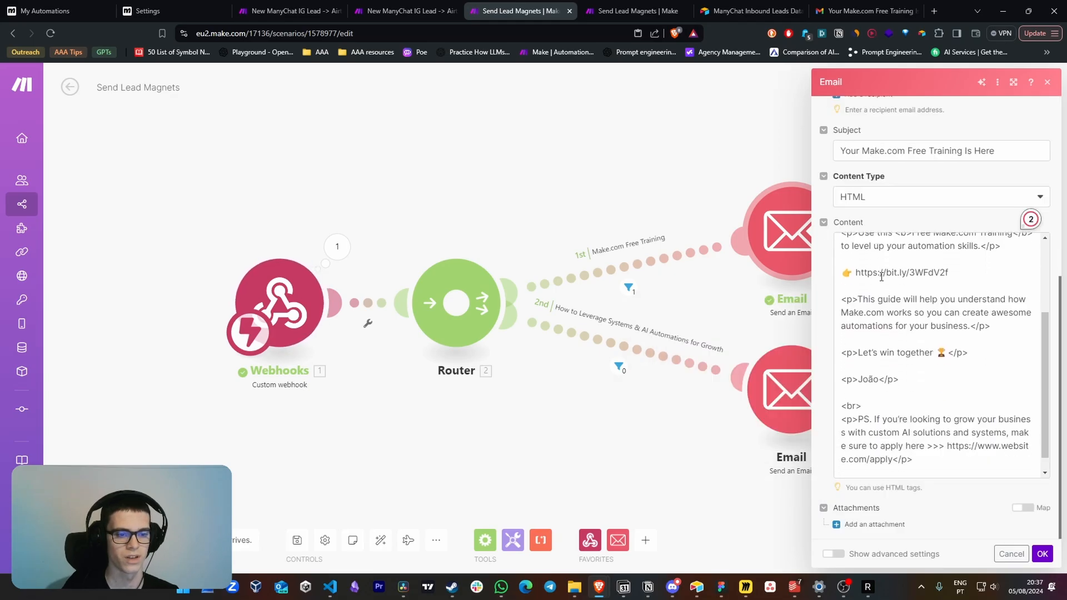
left_click(626, 356)
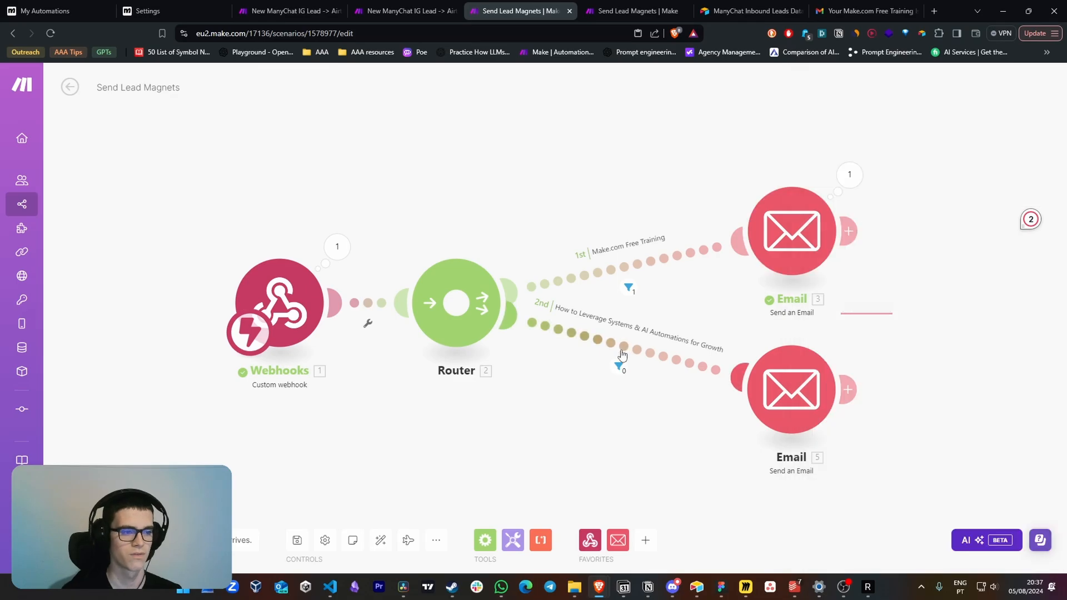
Review the lead magnet condition in the How to Leverage Systems & AI Automations for Growth route's filter and confirm the filter
left_click(625, 356)
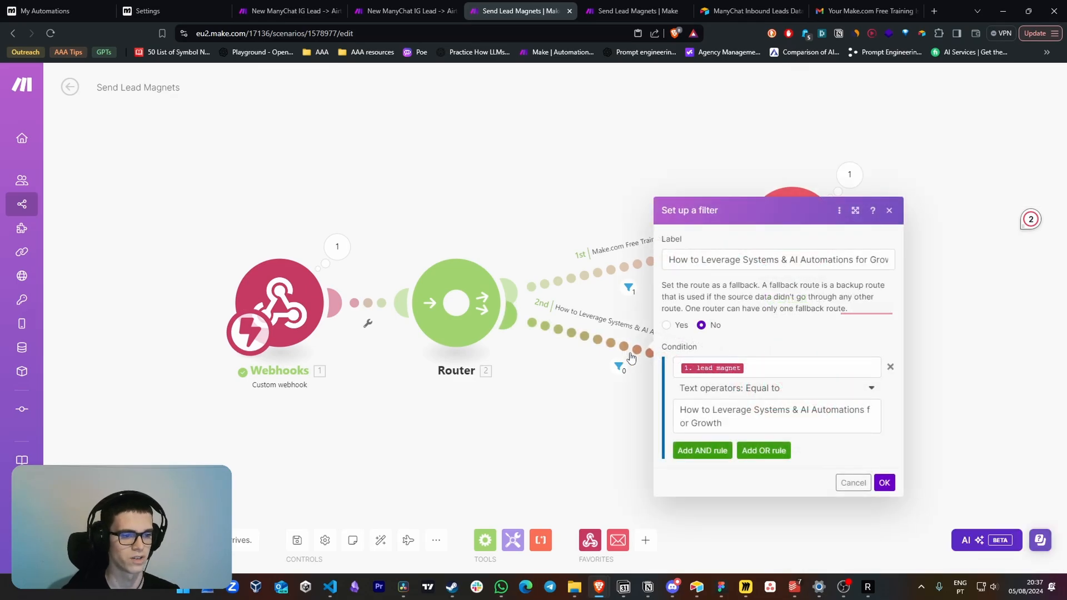
left_click(764, 368)
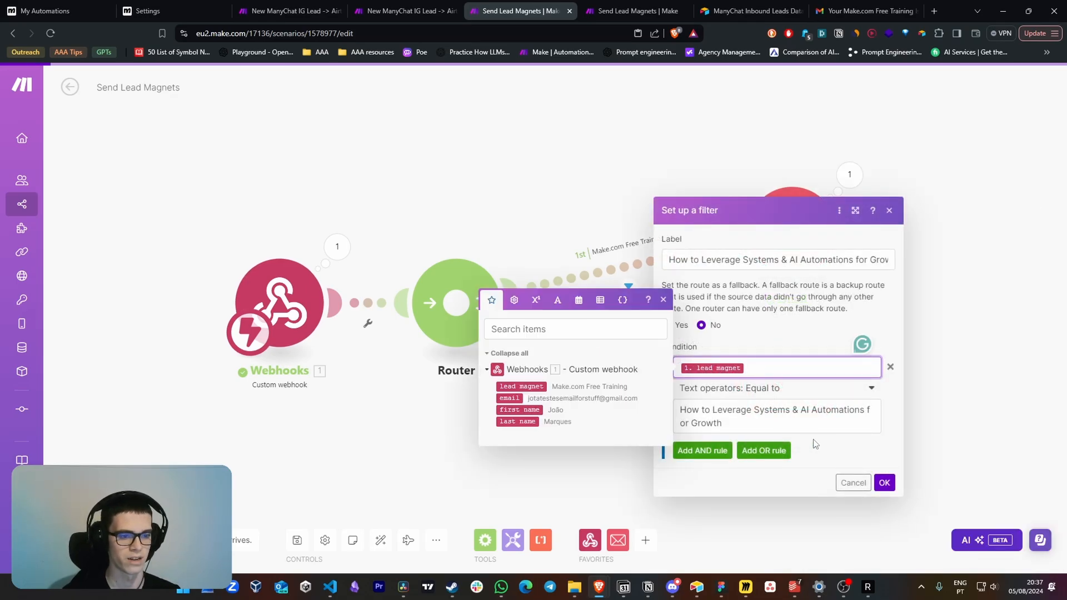
left_click_drag(751, 426, 675, 405)
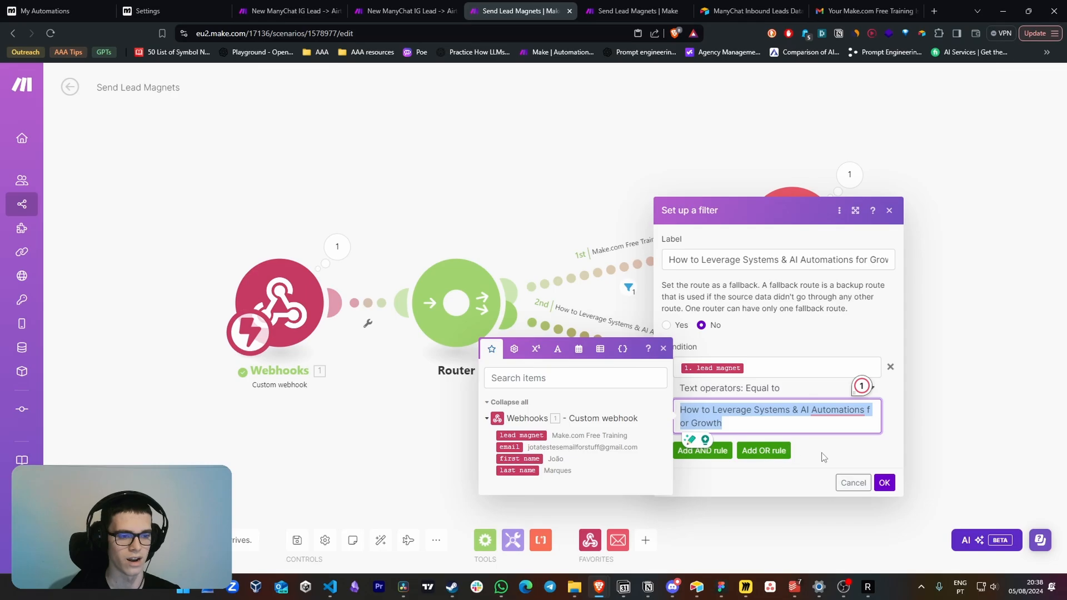
left_click(885, 482)
Review the second route's Email module, covering its HTML content, subject and mapped recipient address
left_click(817, 372)
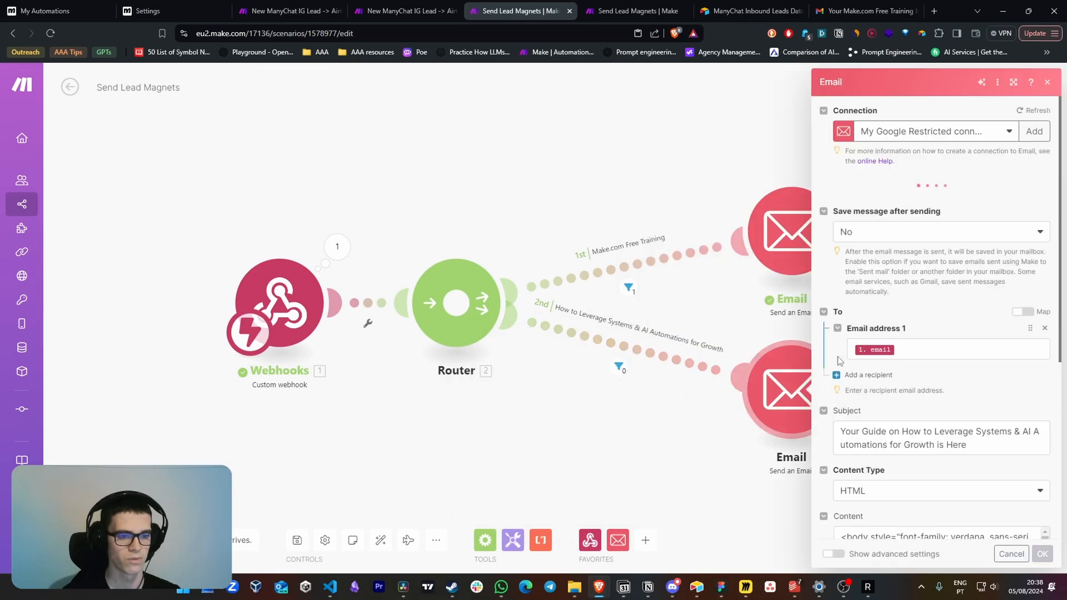
scroll(840, 351, "down", 4)
left_click_drag(862, 302, 984, 321)
left_click(988, 338)
left_click(934, 240)
scroll(923, 253, "up", 5)
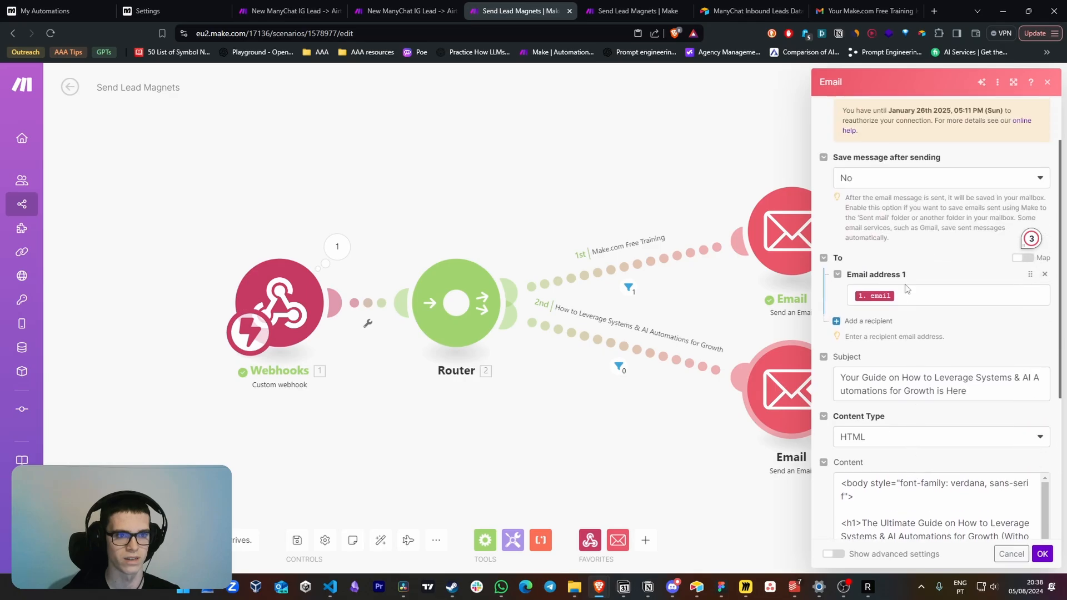
left_click(906, 351)
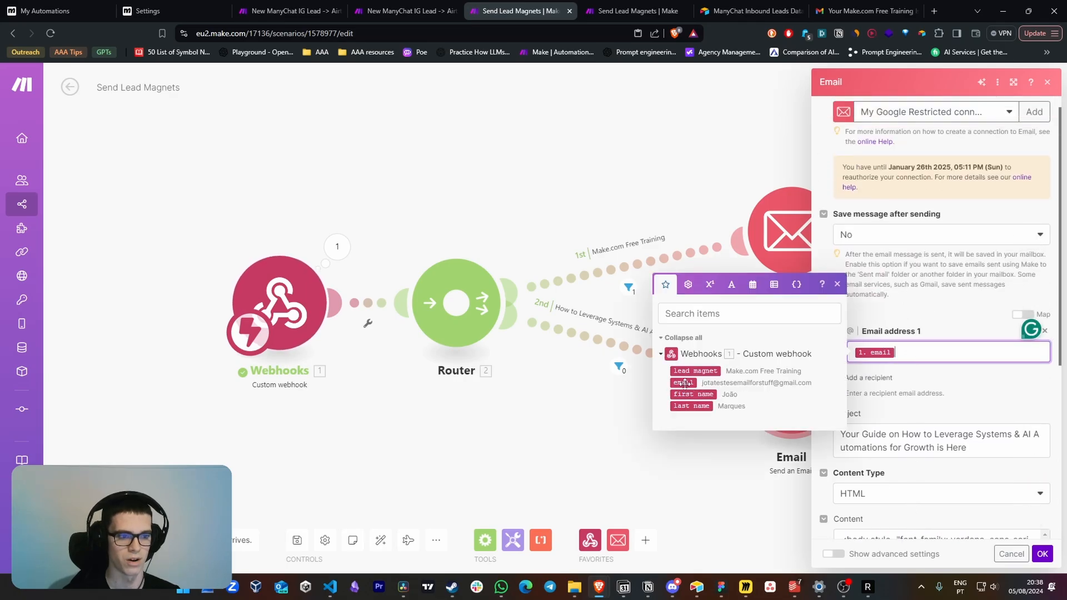
Return to the New ManyChat IG Lead scenario, inspect the New Lead route's total number of bundles filter, and cancel without changes
key("ctrl+shift+Tab")
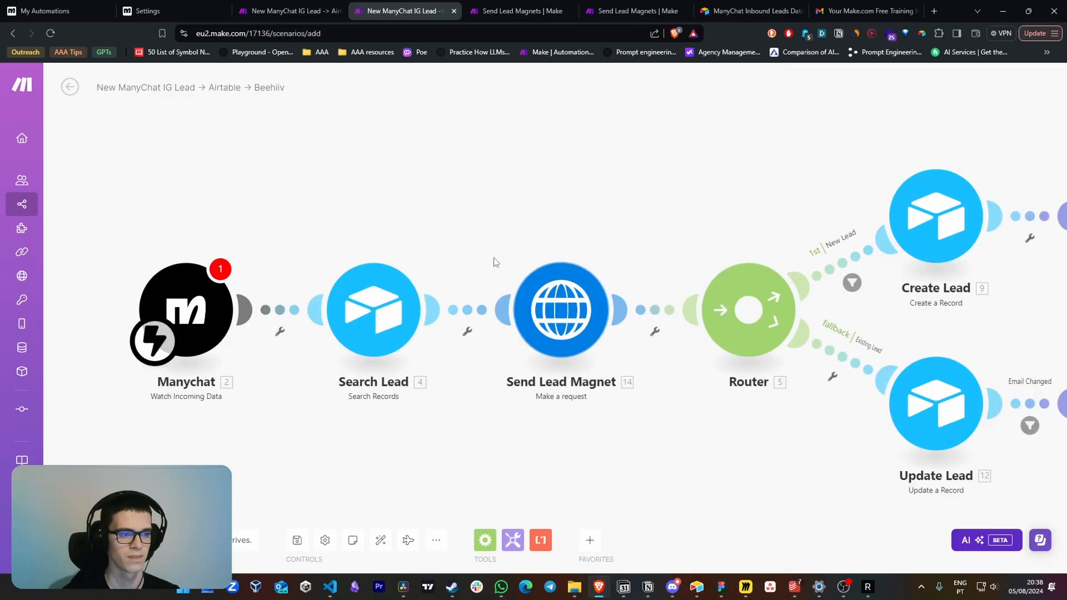
left_click_drag(703, 443, 503, 411)
left_click_drag(811, 353, 764, 342)
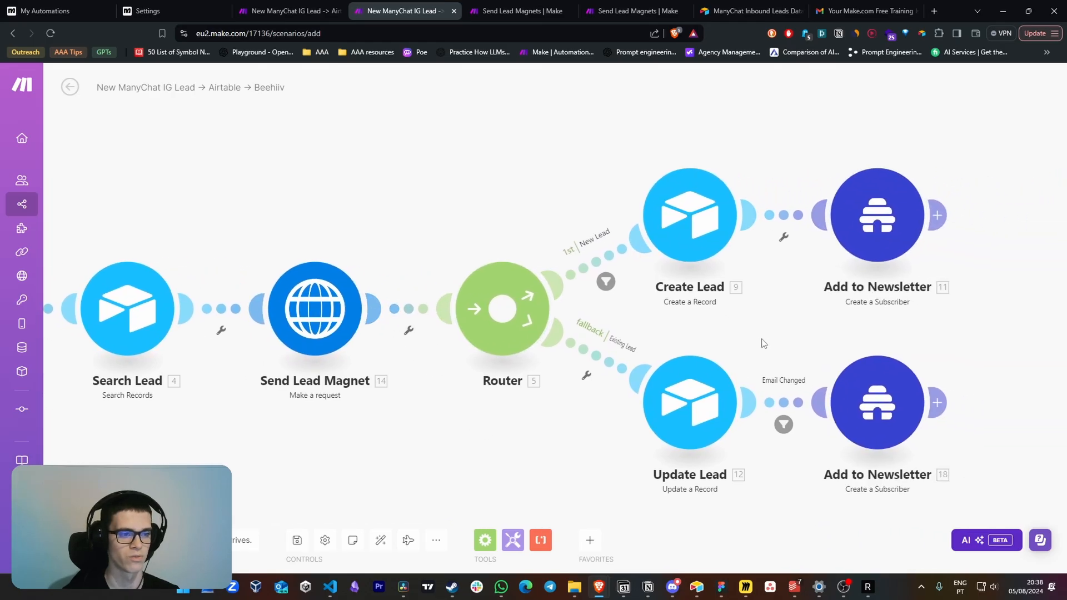
left_click(572, 245)
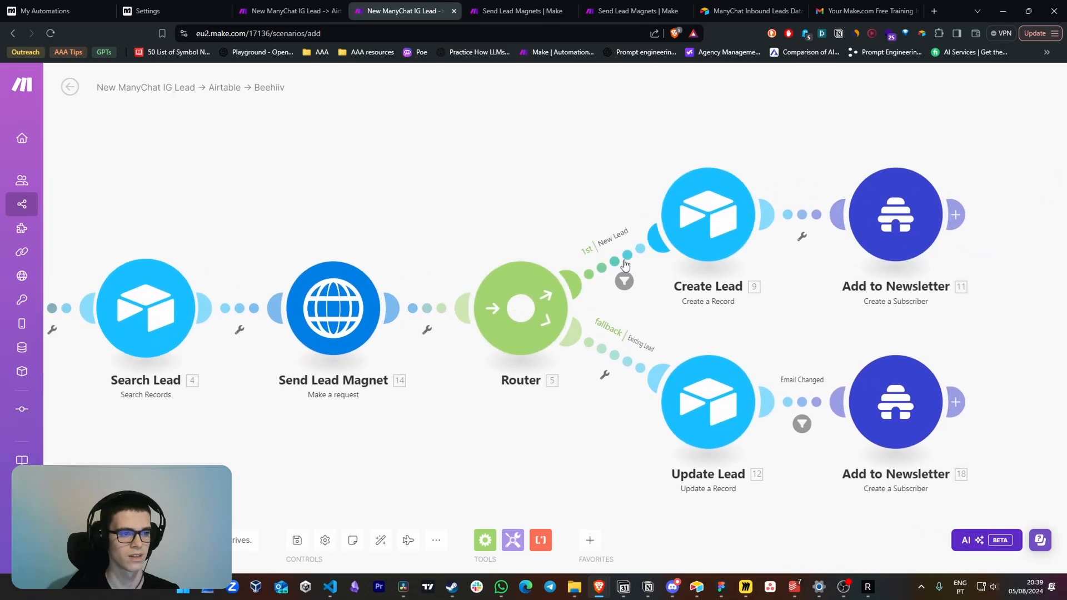
left_click(799, 287)
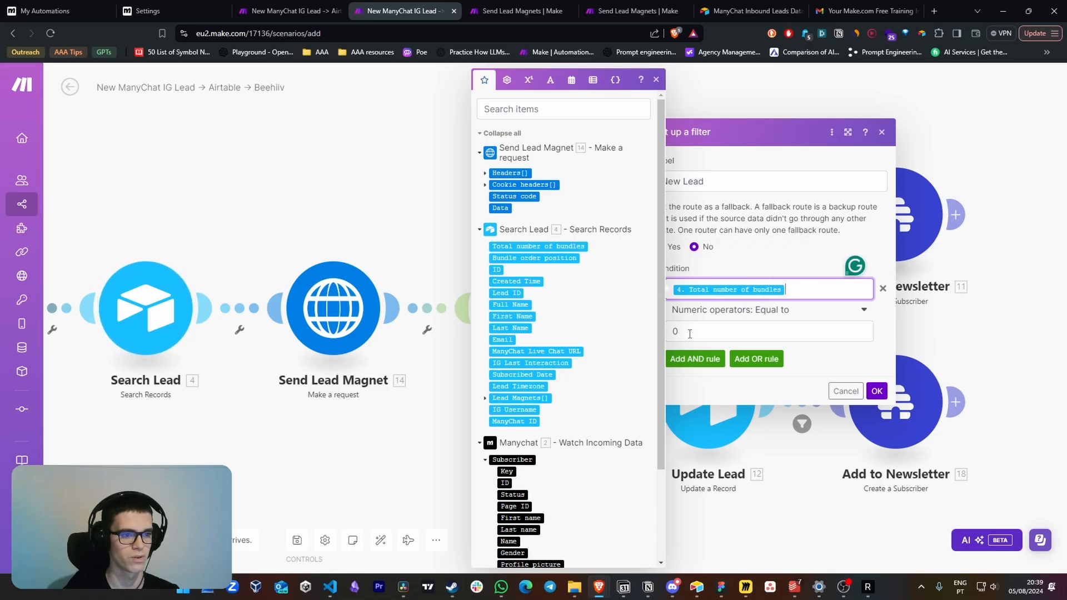
left_click(846, 391)
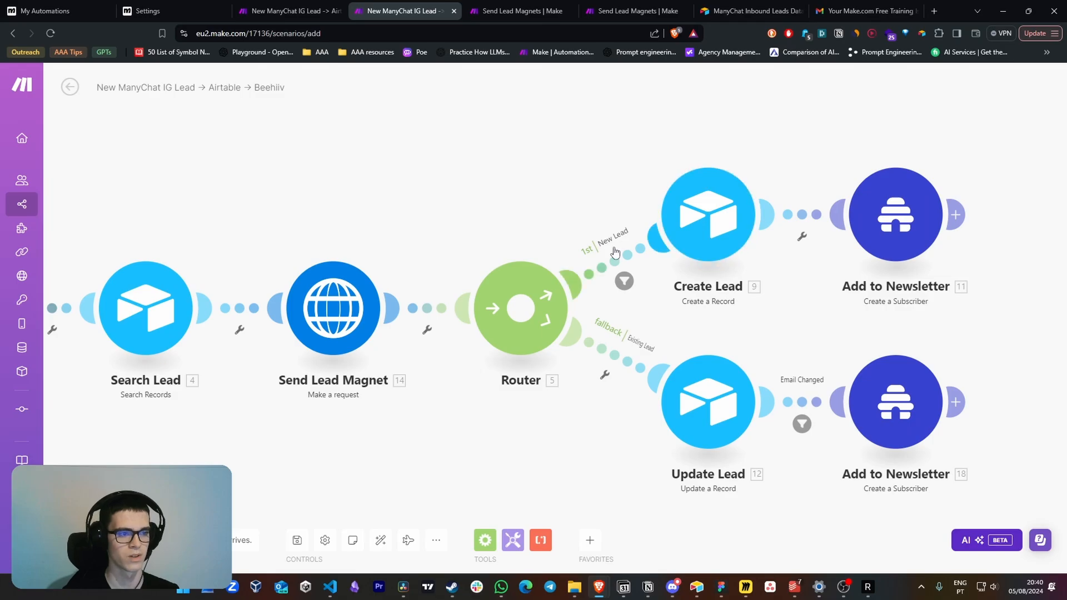
Review the Airtable field mappings in the Create Lead module, from the full name down to the ManyChat ID
left_click(698, 233)
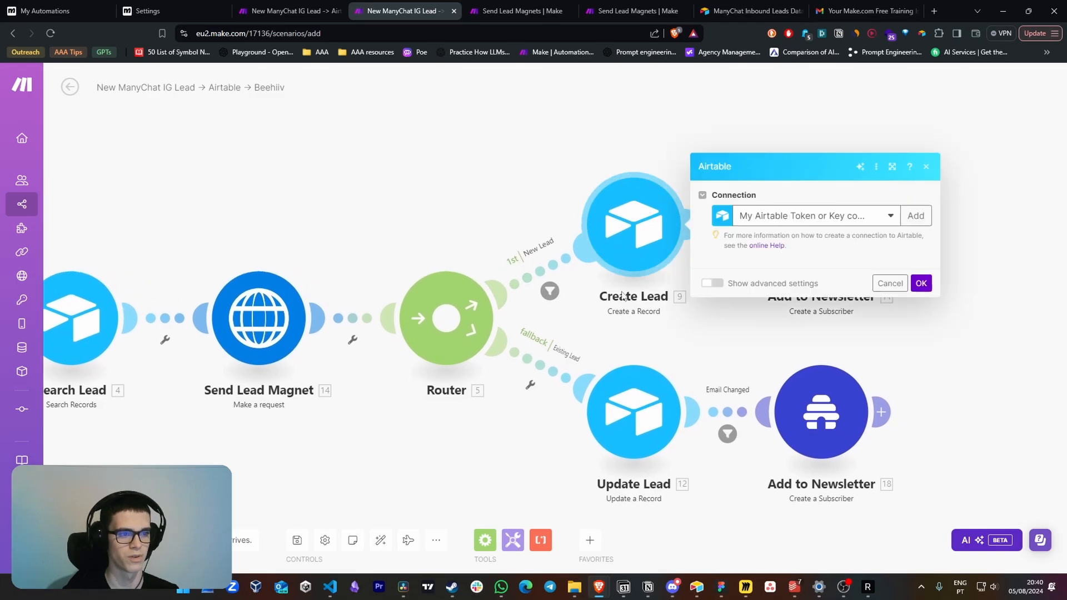
scroll(739, 254, "down", 5)
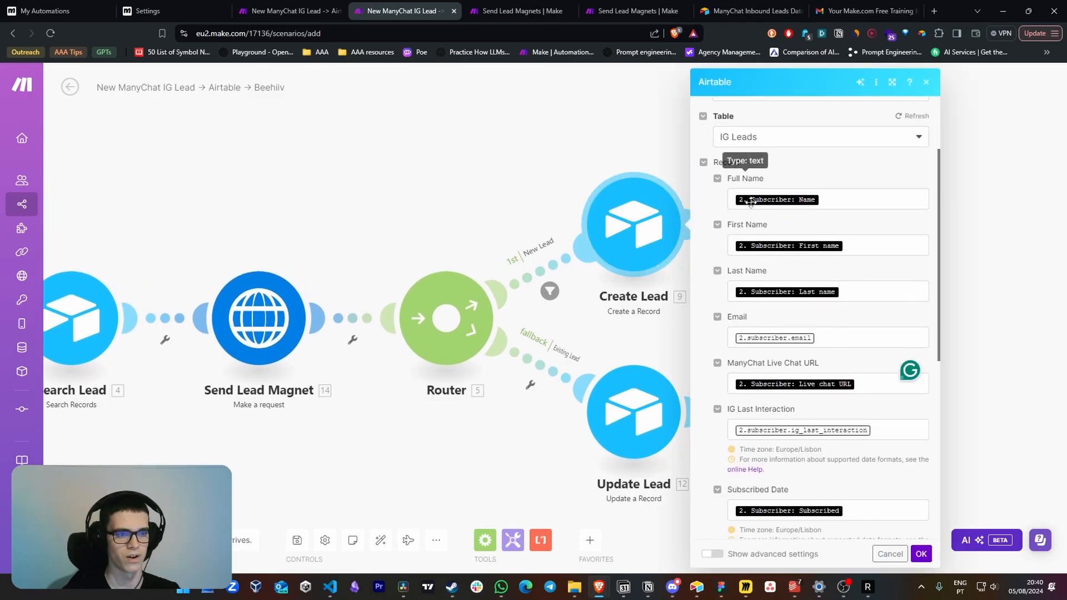
scroll(759, 140, "down", 5)
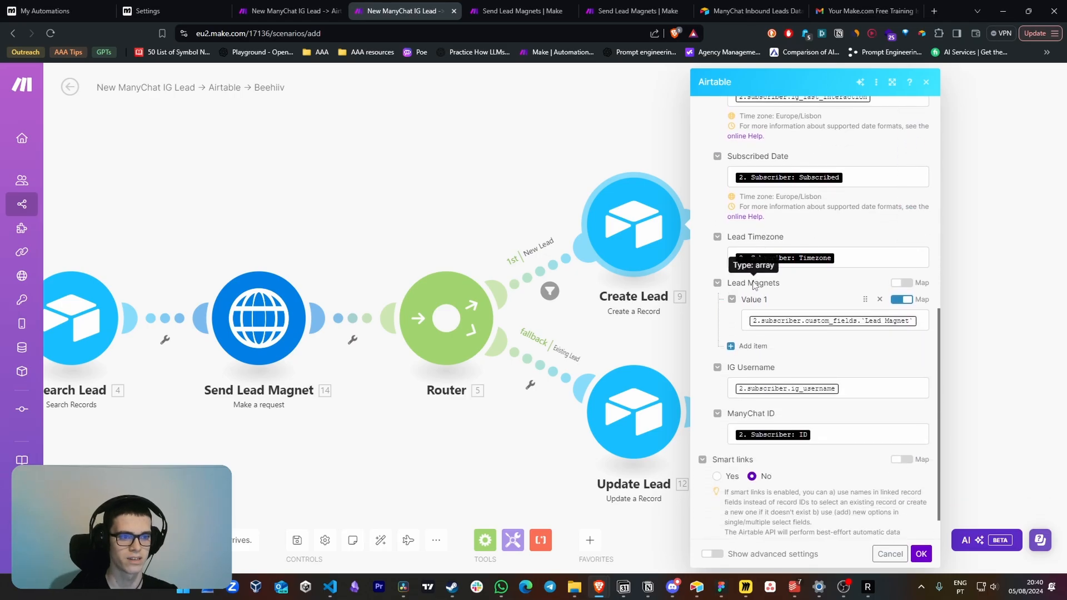
Switch to Airtable and open the Lead Magnets field's settings in the IG Leads table to view its multiple select options
key("alt+Tab")
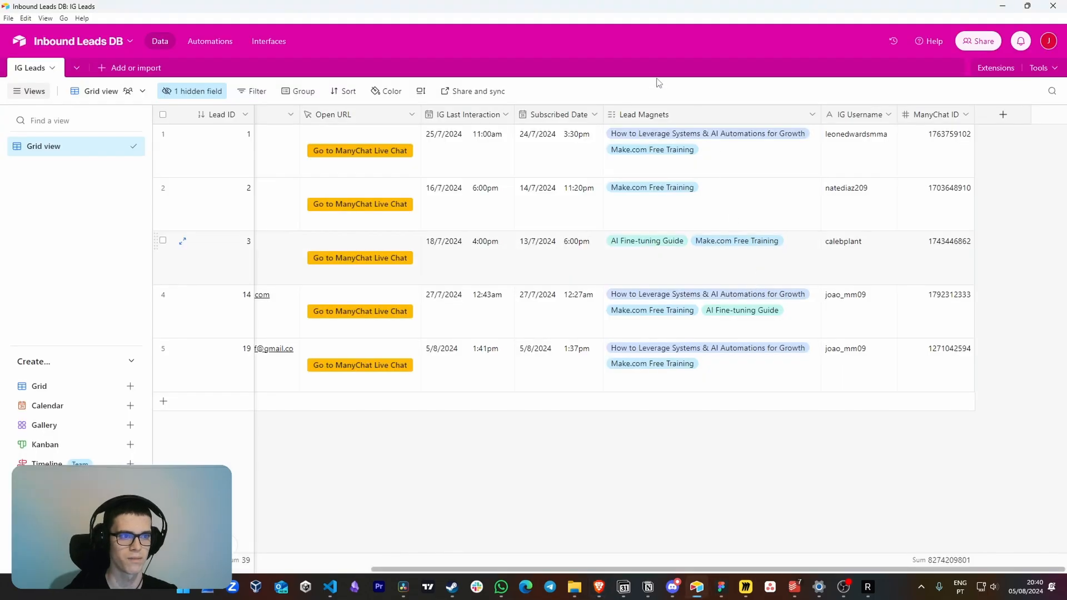
right_click(677, 122)
left_click(684, 143)
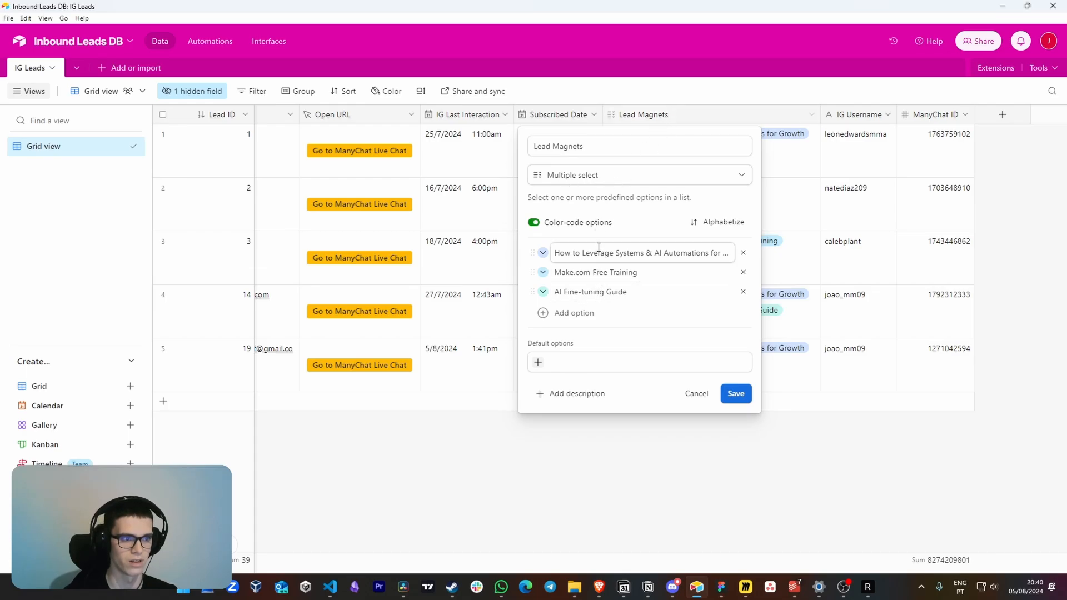
Return to Make.com and inspect the custom field mapped as the Create Lead module's first Lead Magnets value
key("alt+Tab")
left_click(922, 322)
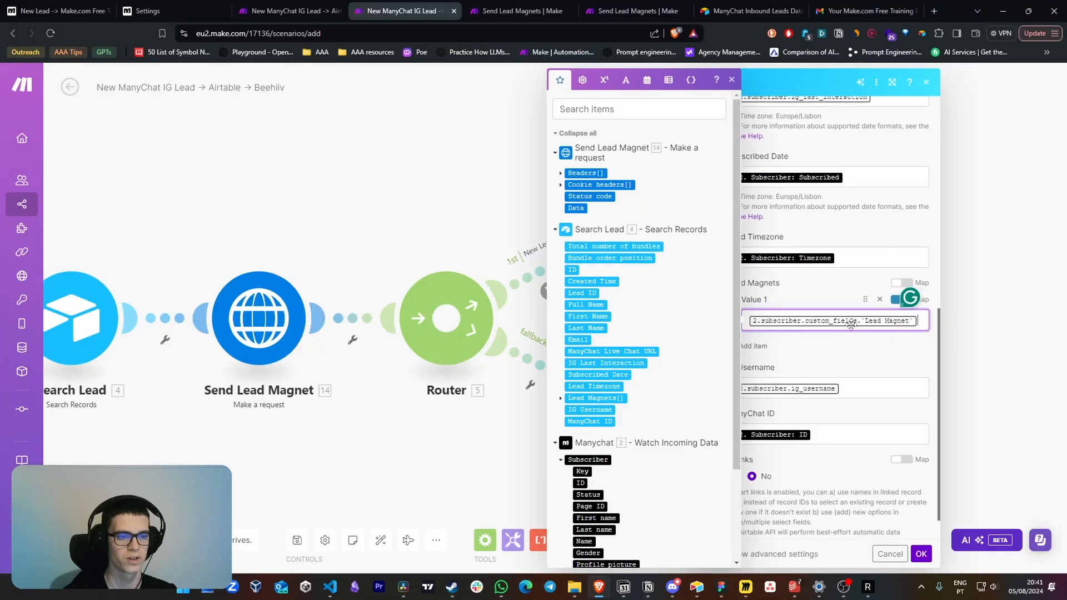
left_click(911, 342)
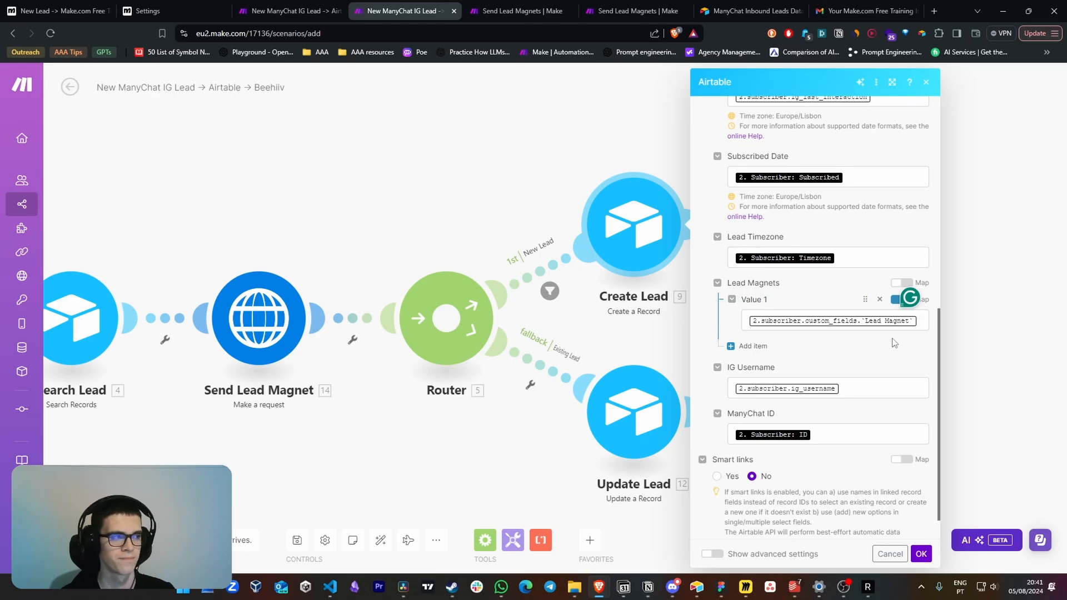
Compare the Lead Magnet user field value in the ManyChat flow's Actions step with the Make.com Free Training option in Airtable
left_click(556, 342)
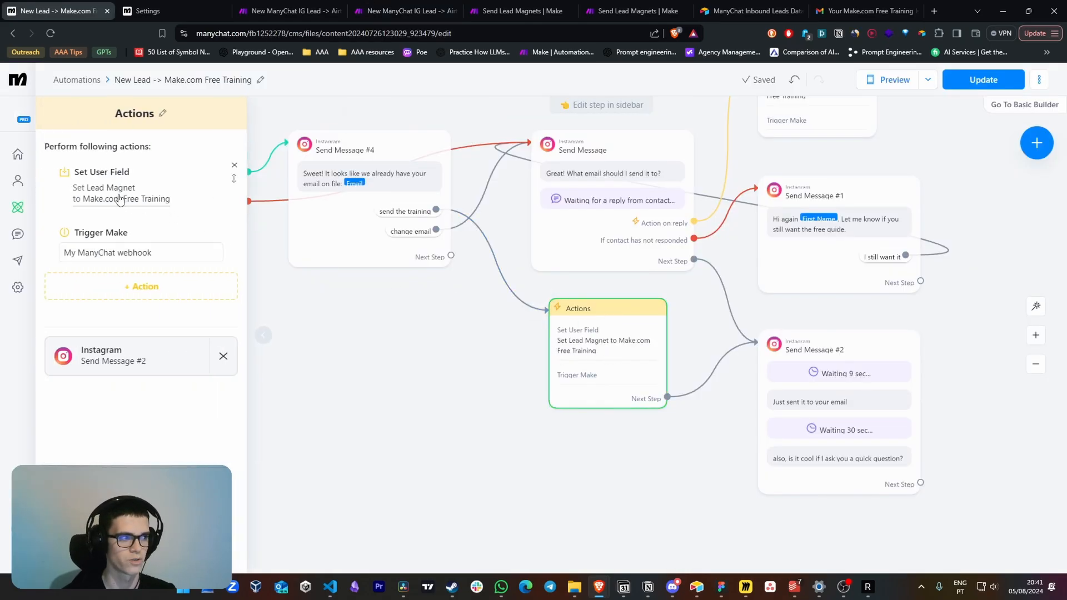
left_click(119, 198)
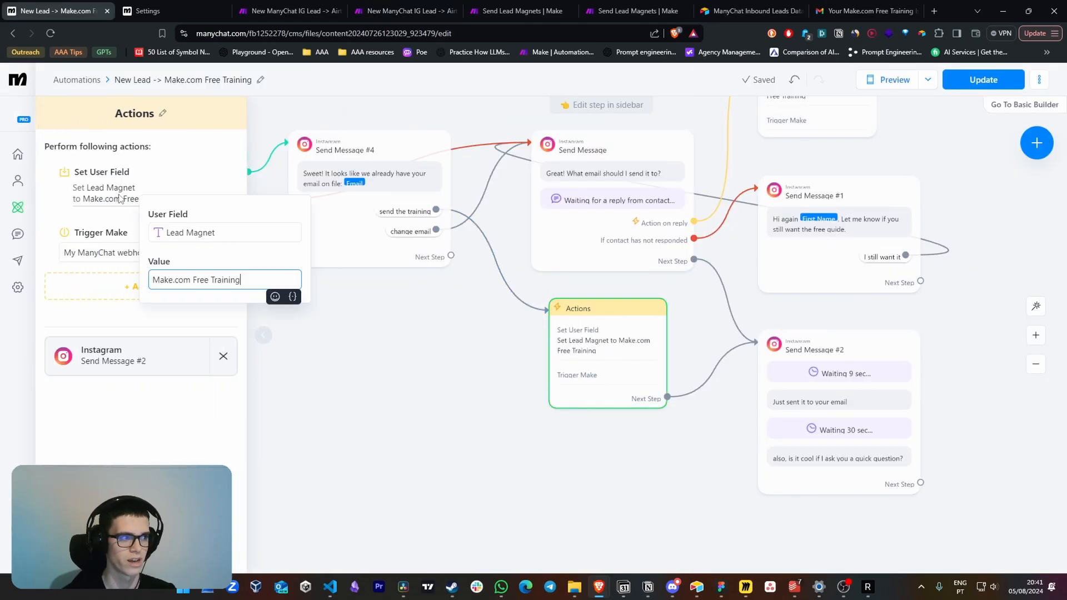
left_click(229, 260)
triple_click(259, 279)
left_click(227, 295)
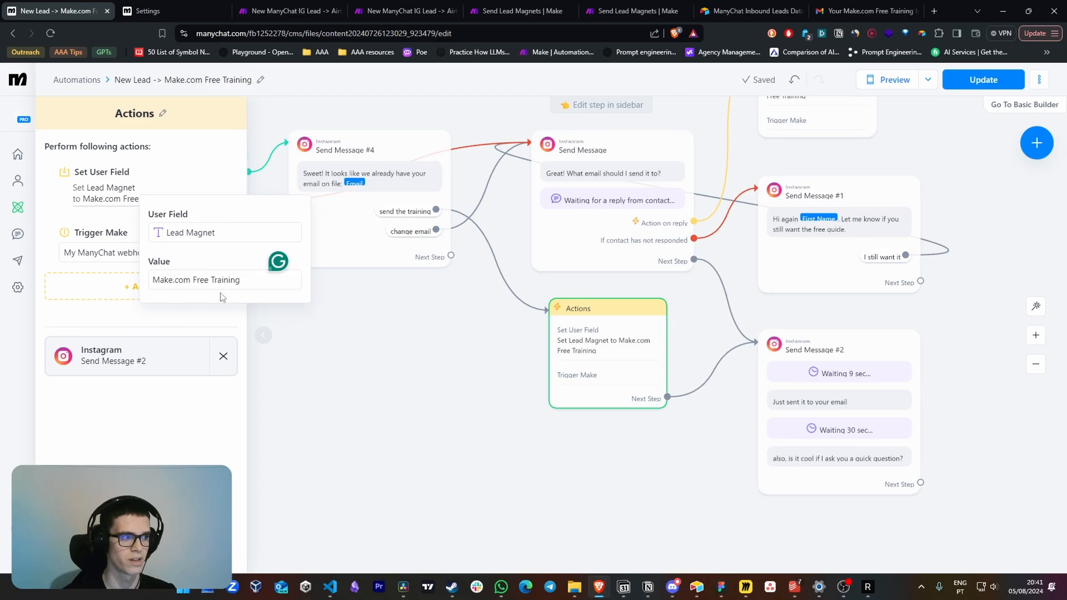
key("alt+Tab")
left_click(622, 272)
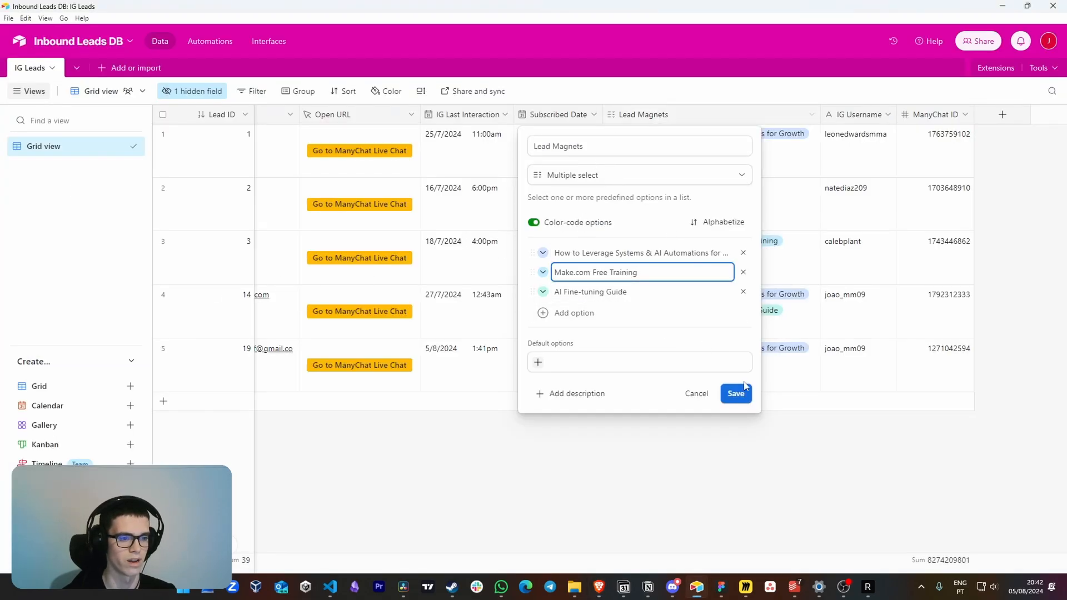
Return to the Make.com scenario and look over the Search Lead module, the router and the Existing Lead fallback route
key("alt+Tab")
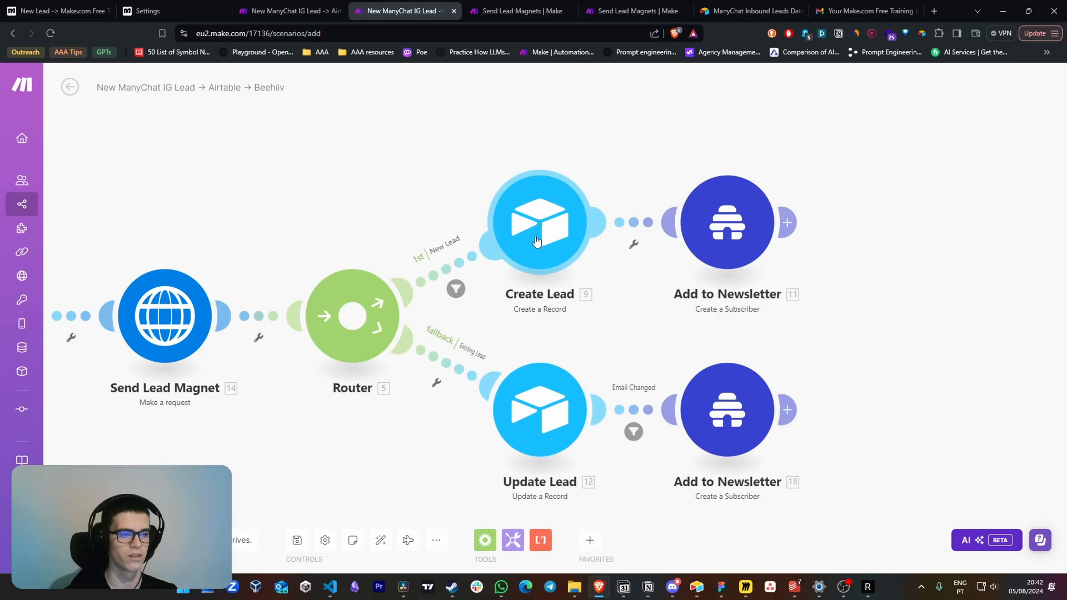
left_click_drag(626, 275, 564, 268)
left_click(663, 235)
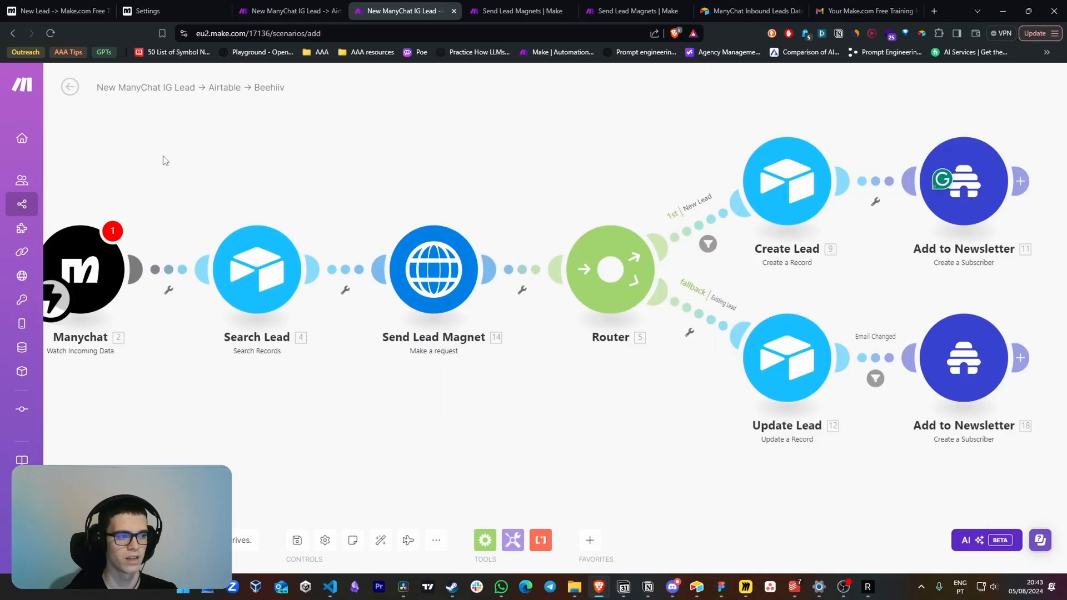
left_click_drag(164, 159, 309, 364)
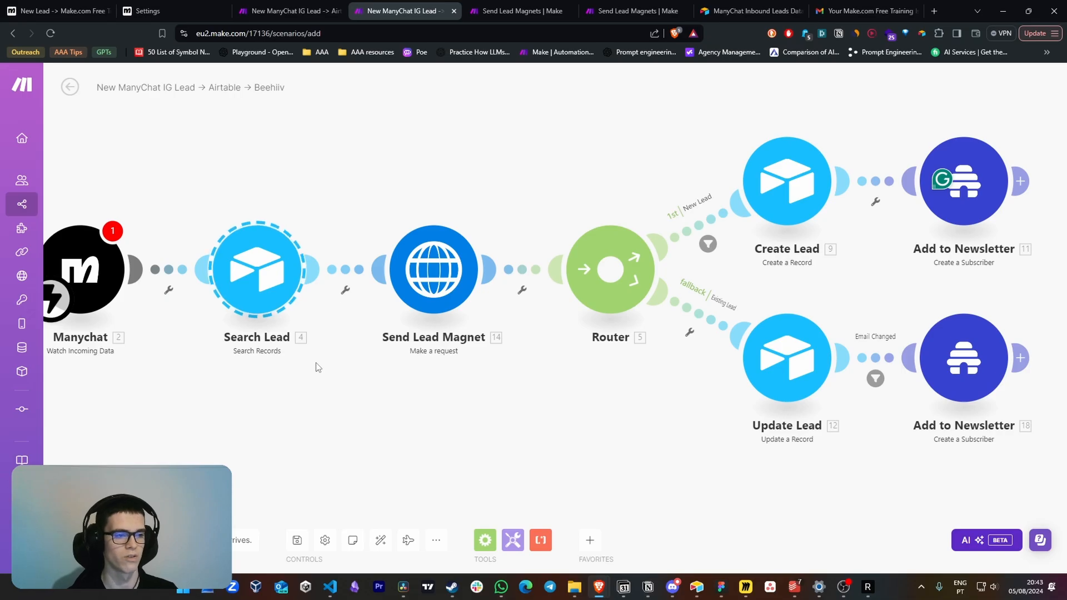
left_click(696, 372)
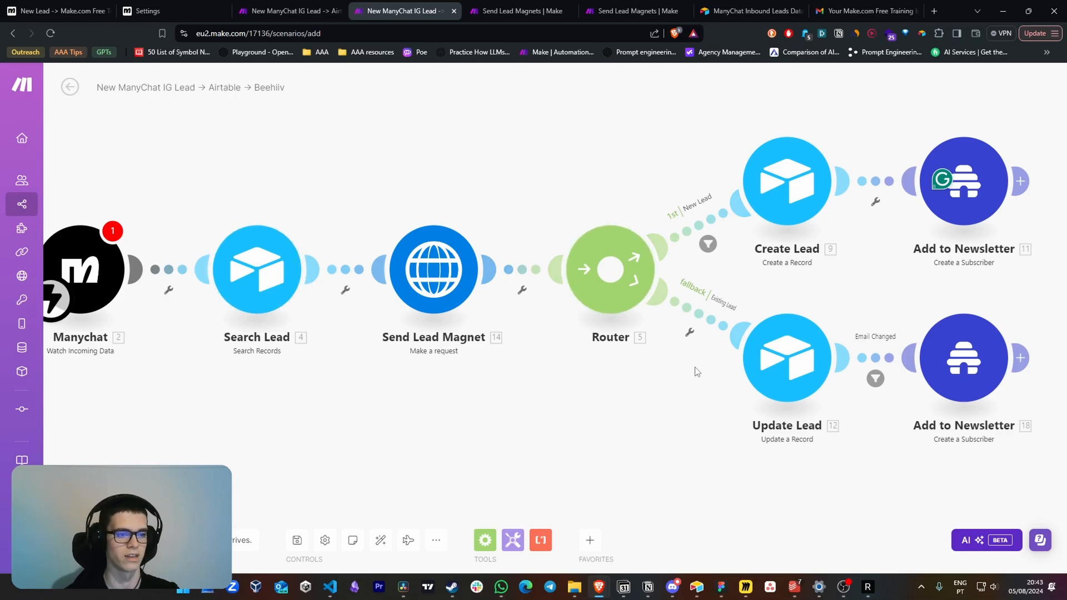
scroll(697, 371, "up", 2)
left_click_drag(974, 489, 510, 339)
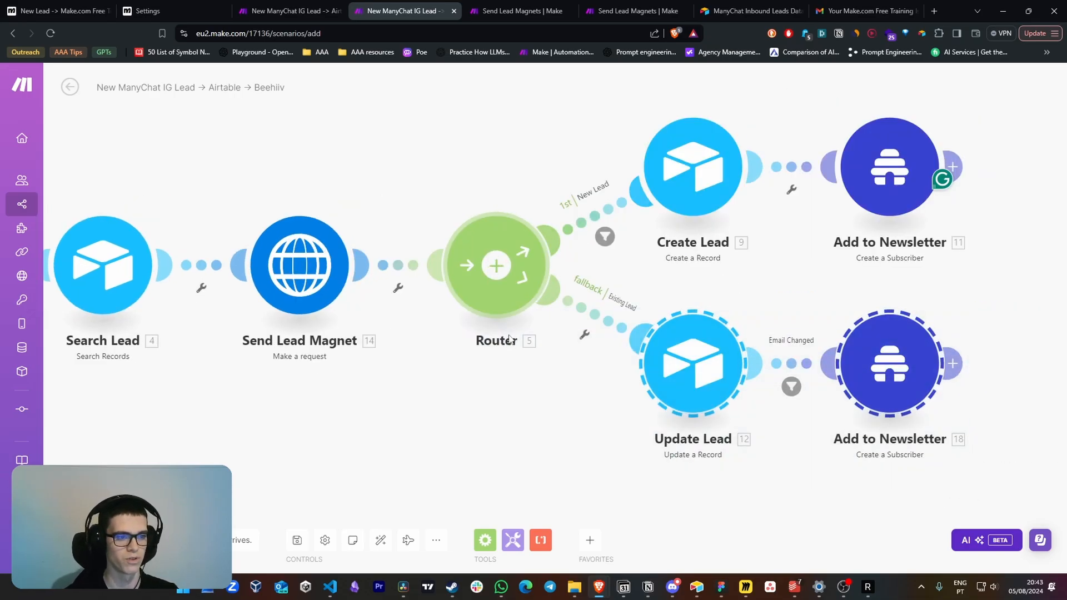
Review the Update Lead module's record ID and field mappings, and view the corresponding columns in Airtable's IG Leads table
left_click(656, 389)
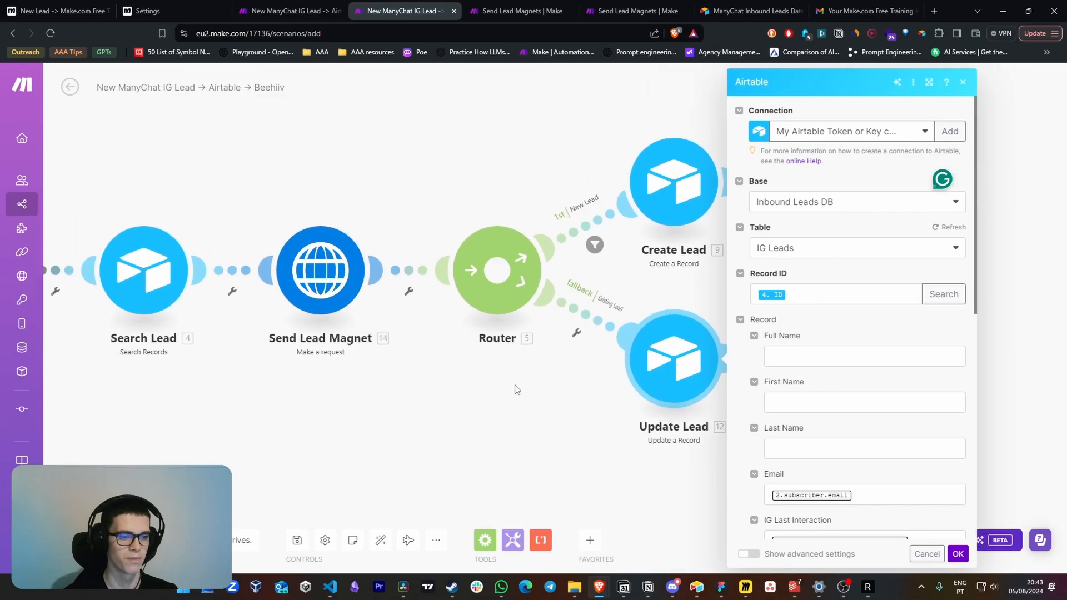
left_click(795, 294)
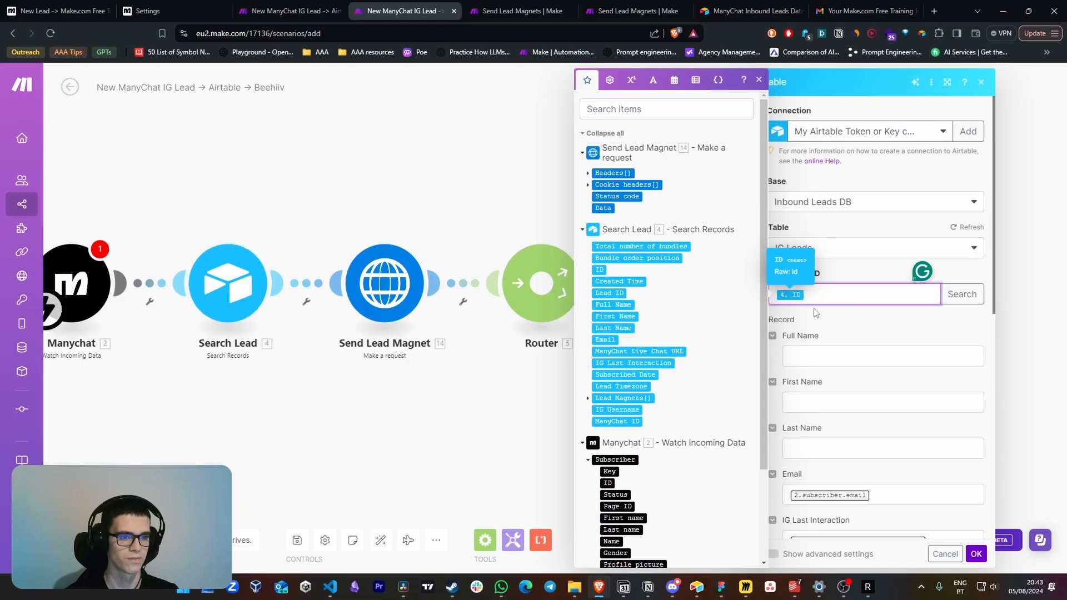
scroll(817, 311, "down", 3)
left_click(838, 333)
left_click(889, 356)
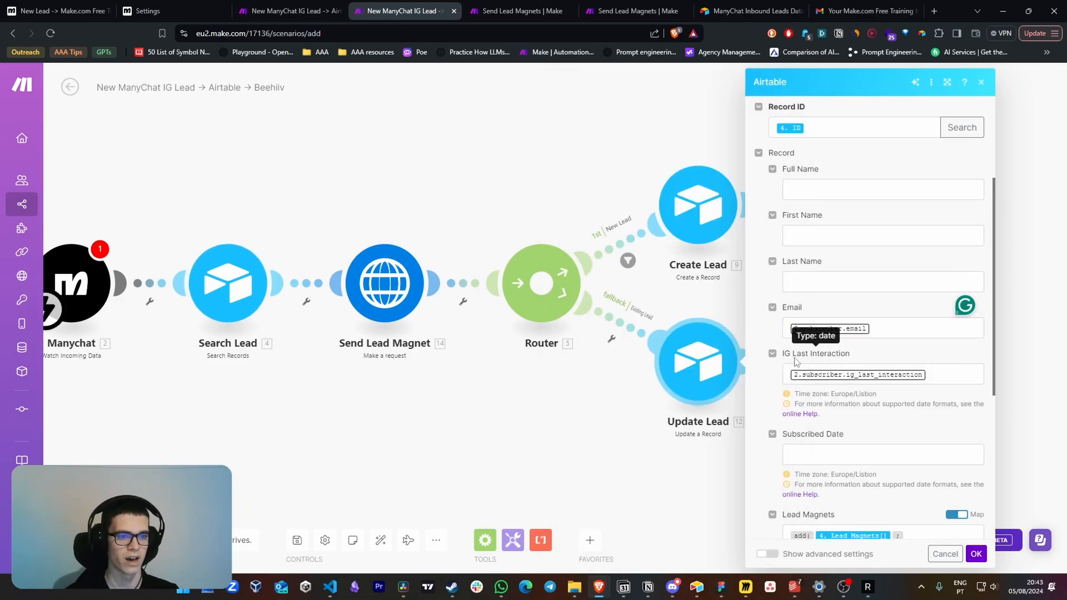
left_click(698, 590)
scroll(556, 267, "left", 3)
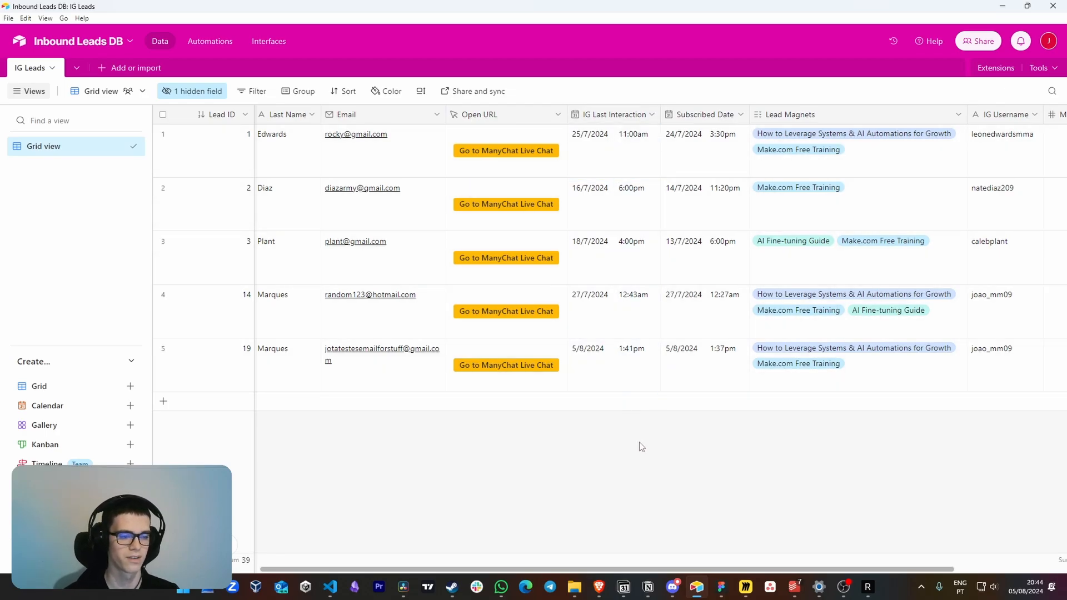
Switch to the Make.com scenario and examine the add() formula mapped to Lead Magnets in the Update Lead module
key("alt+Tab")
left_click(934, 360)
scroll(931, 377, "down", 2)
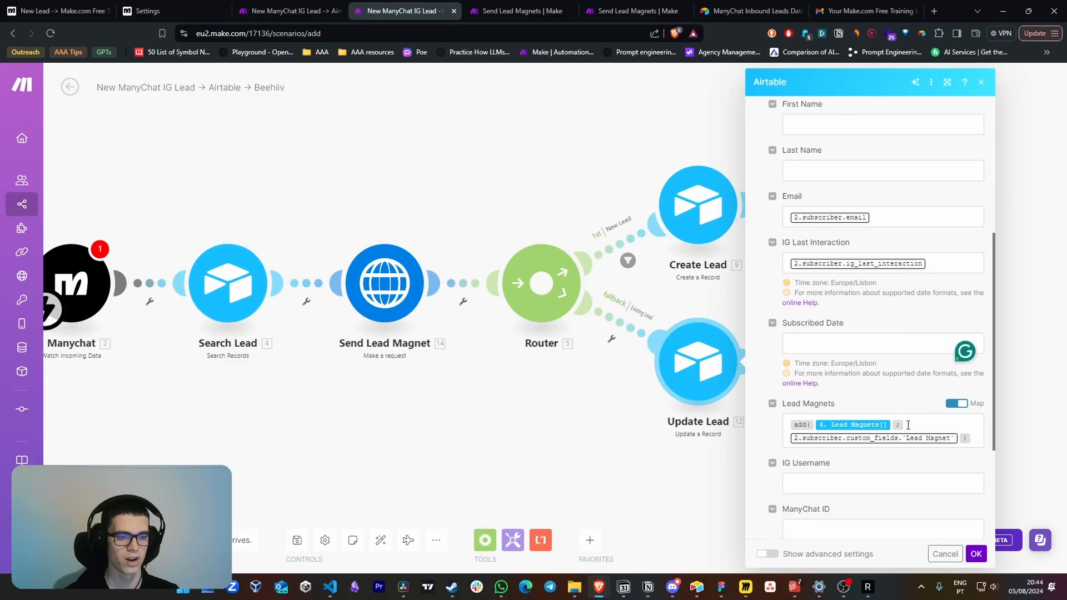
scroll(909, 425, "down", 1)
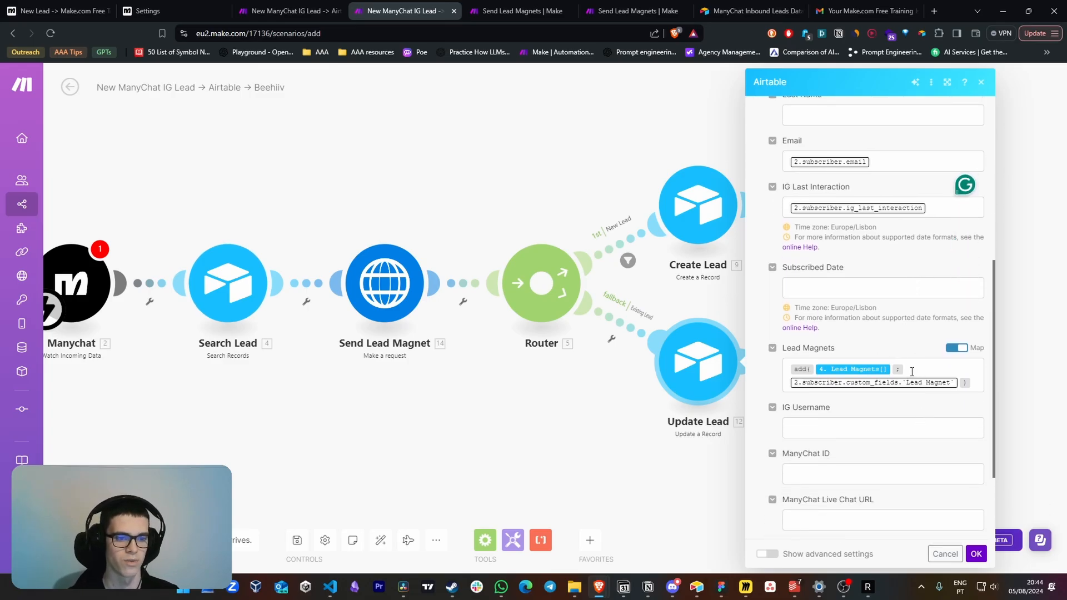
left_click(912, 372)
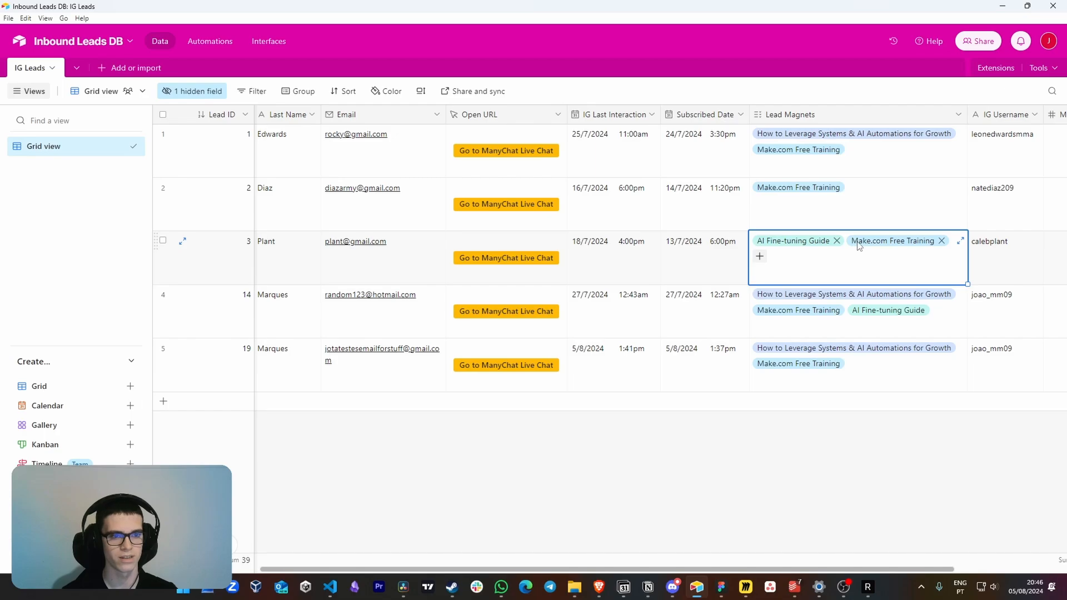
Add the How to Leverage Systems & AI Automations for Growth option to Lead Magnets for lead 3 in Airtable
left_click(760, 256)
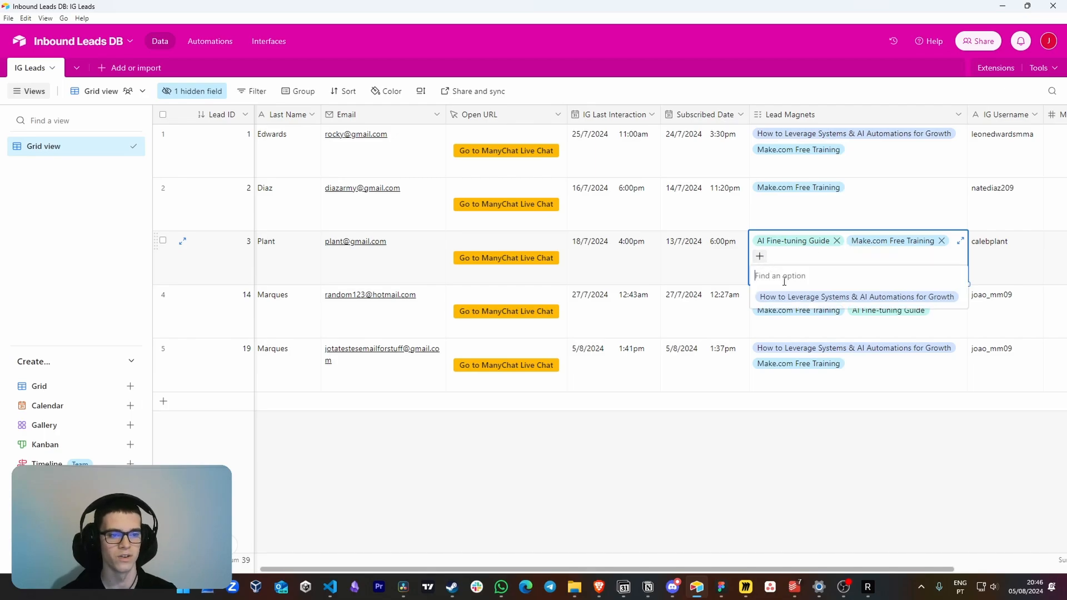
left_click(789, 291)
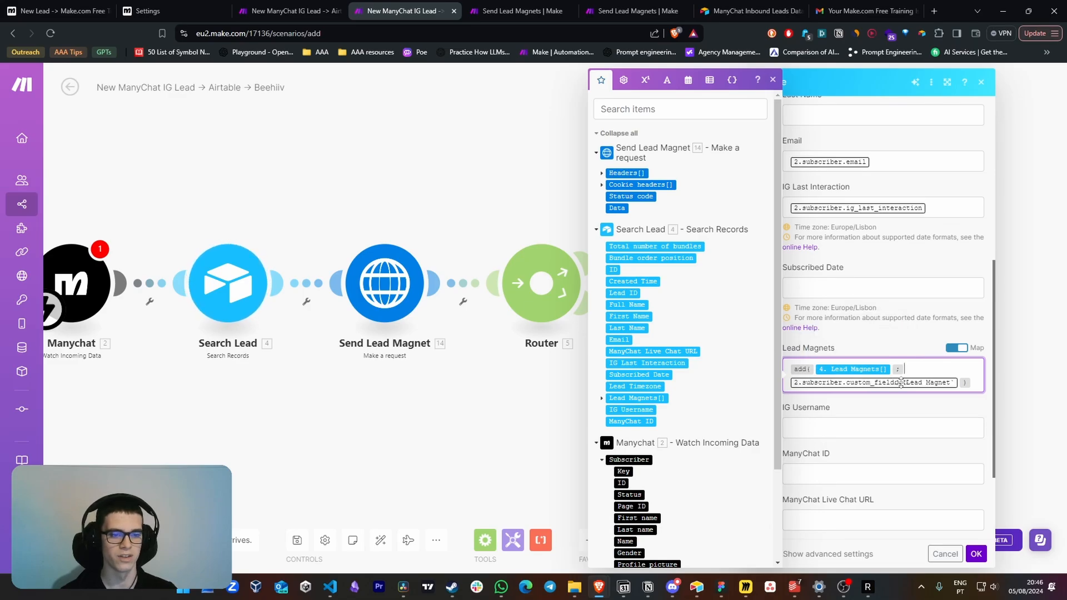
Return to Make.com, inspect the Lead Magnet custom field in the Update Lead module's add() formula, and close the module settings
left_click(959, 382)
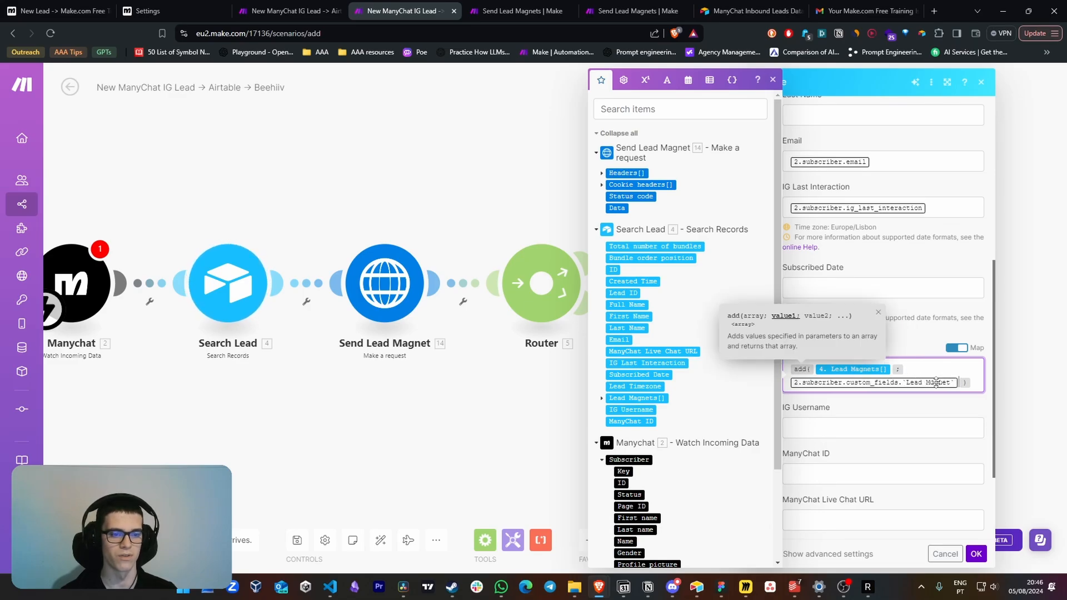
left_click_drag(734, 438, 602, 279)
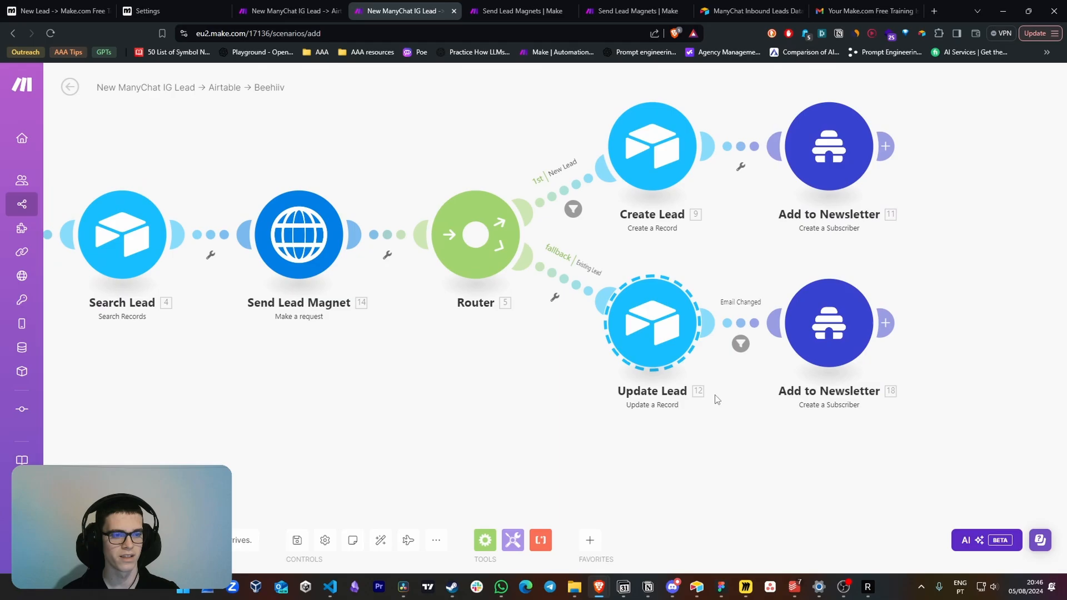
left_click_drag(735, 386, 695, 381)
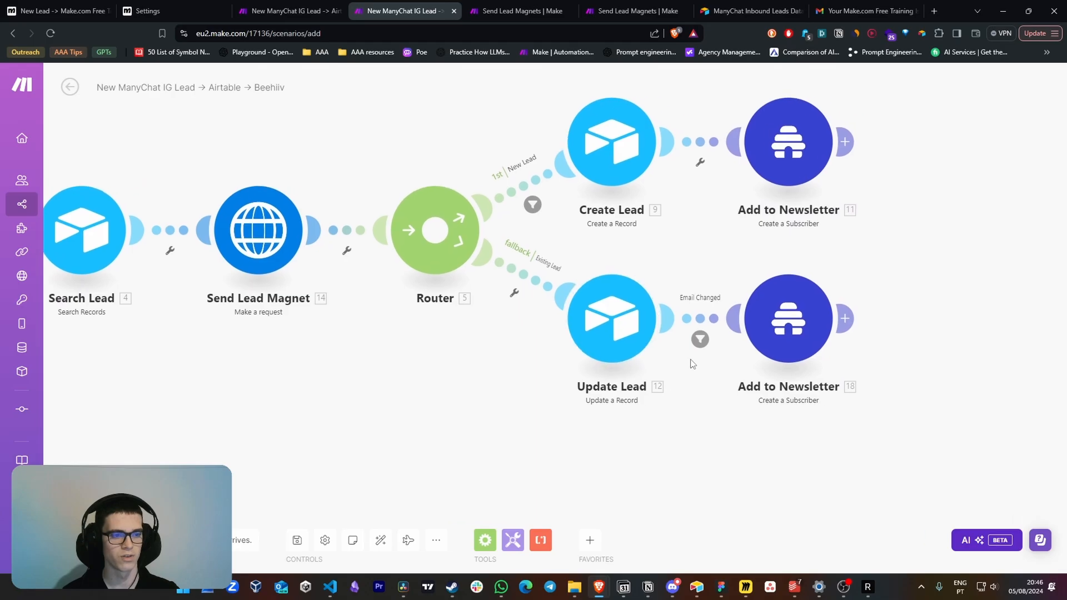
Examine the Email Changed filter between Update Lead and Add to Newsletter, and check the email messages in the ManyChat flow
left_click(695, 317)
left_click(851, 359)
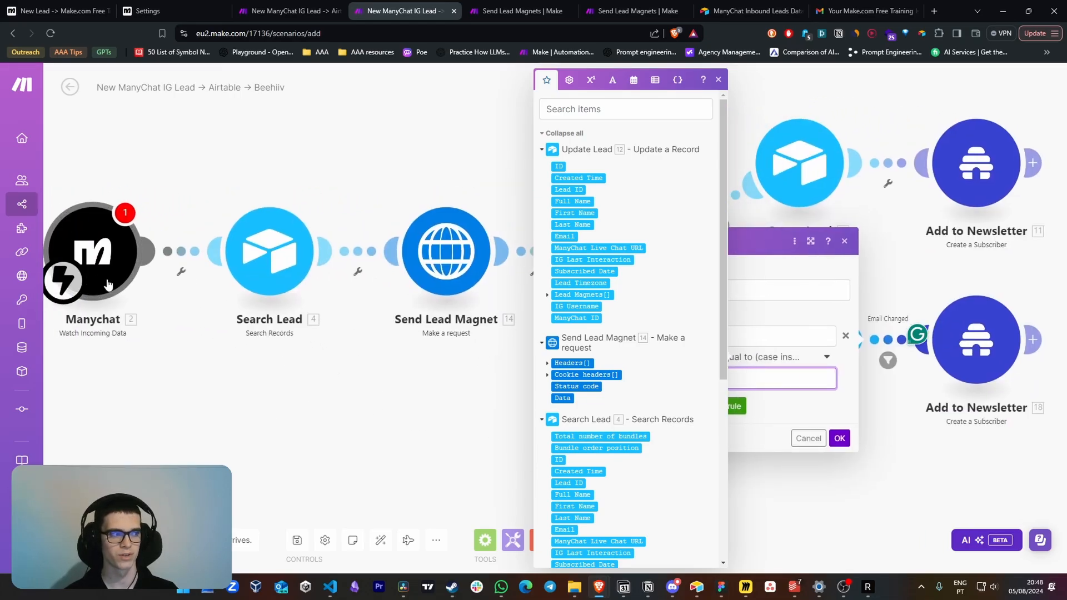
left_click(64, 10)
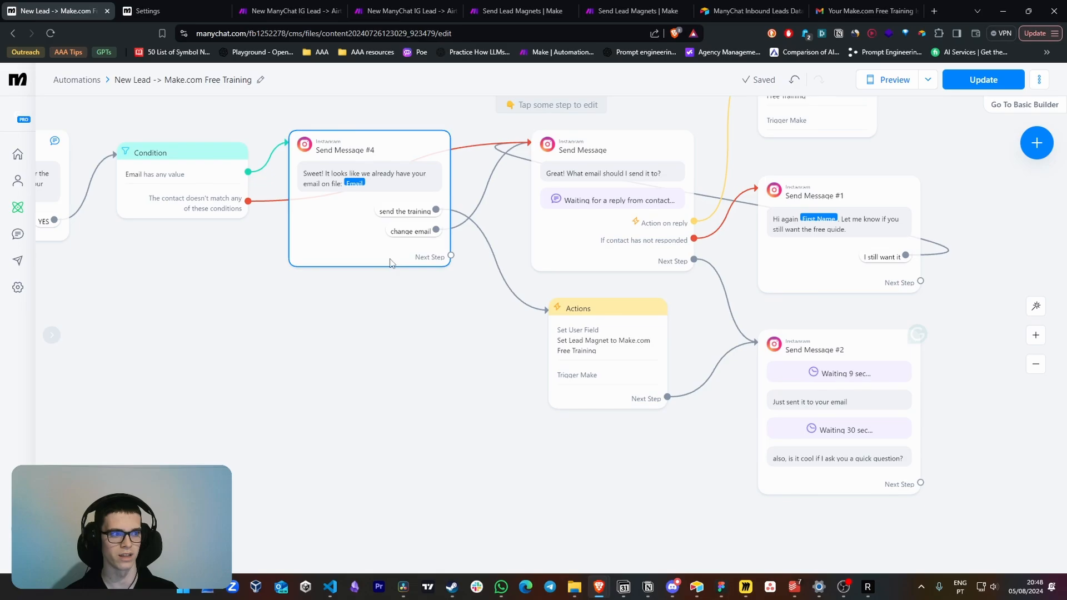
left_click(385, 7)
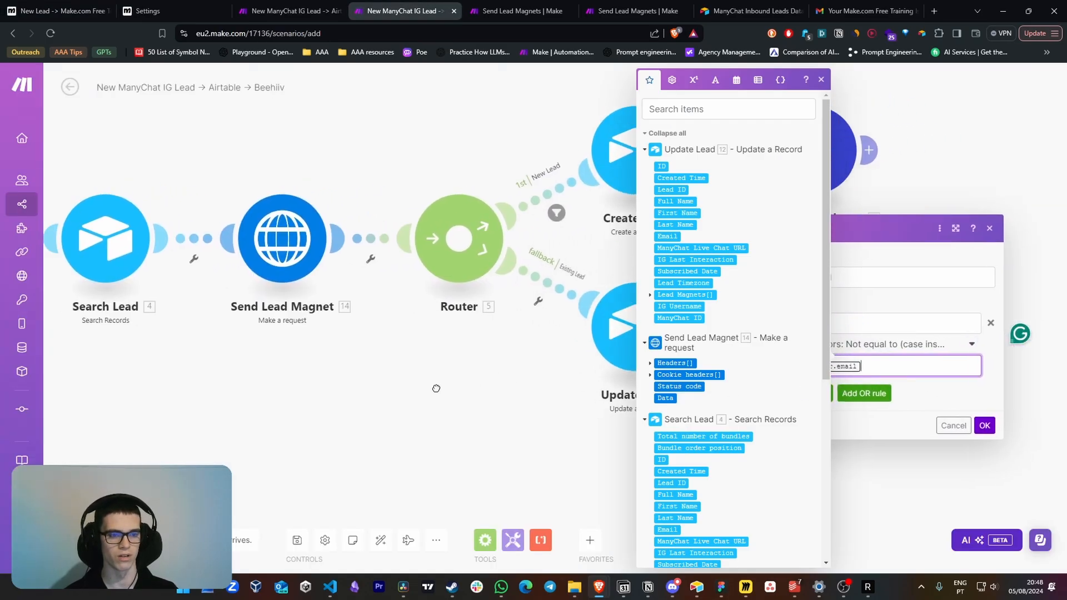
left_click(709, 302)
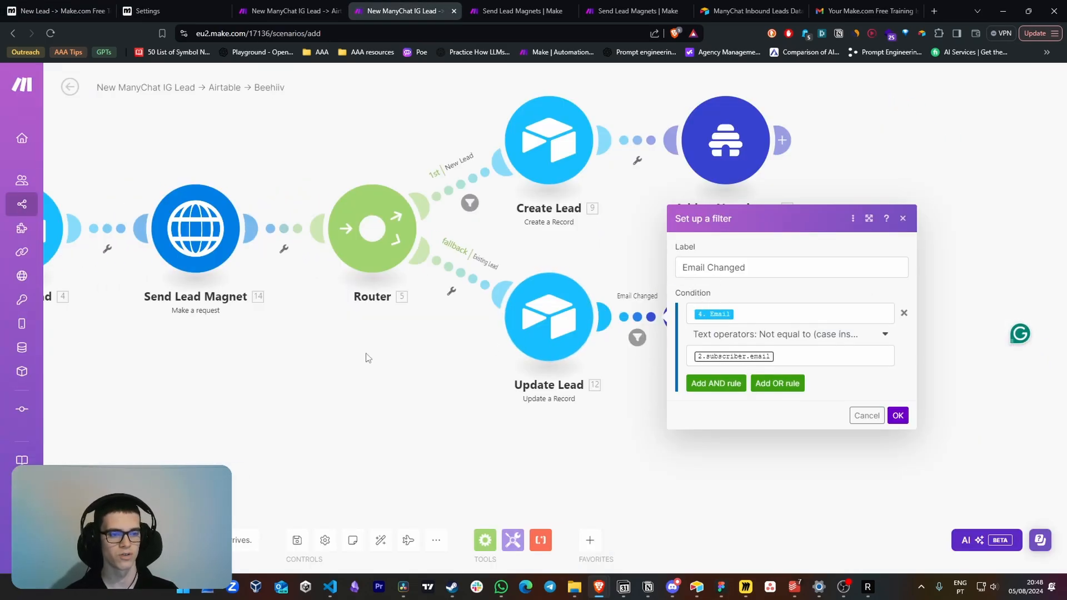
left_click_drag(367, 358, 646, 381)
left_click_drag(497, 366, 462, 364)
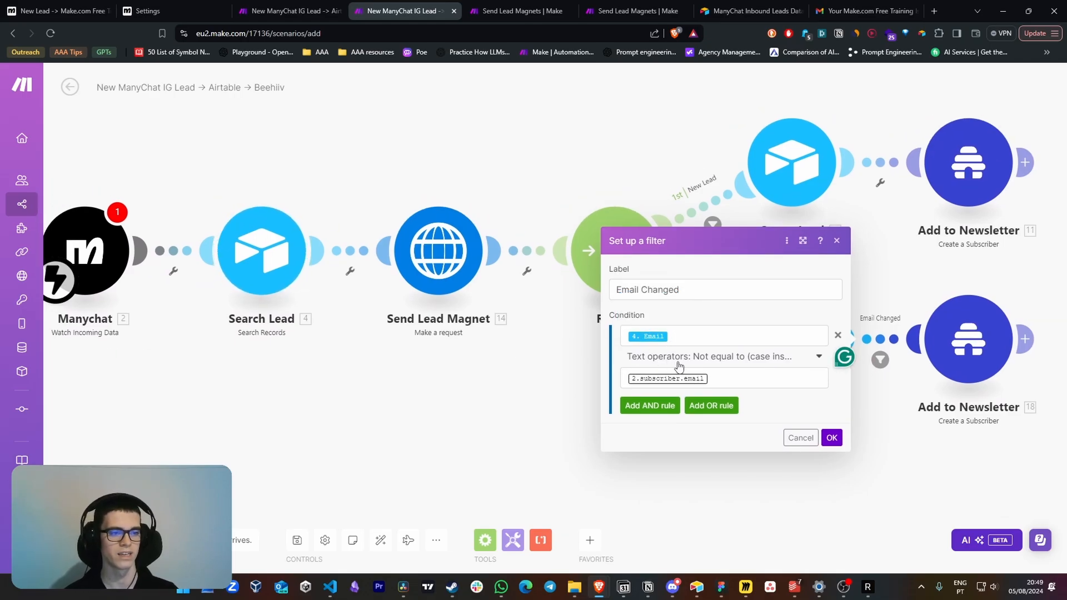
Compare the Email Changed filter's subscriber email value with the change email branch of the ManyChat flow
left_click(713, 377)
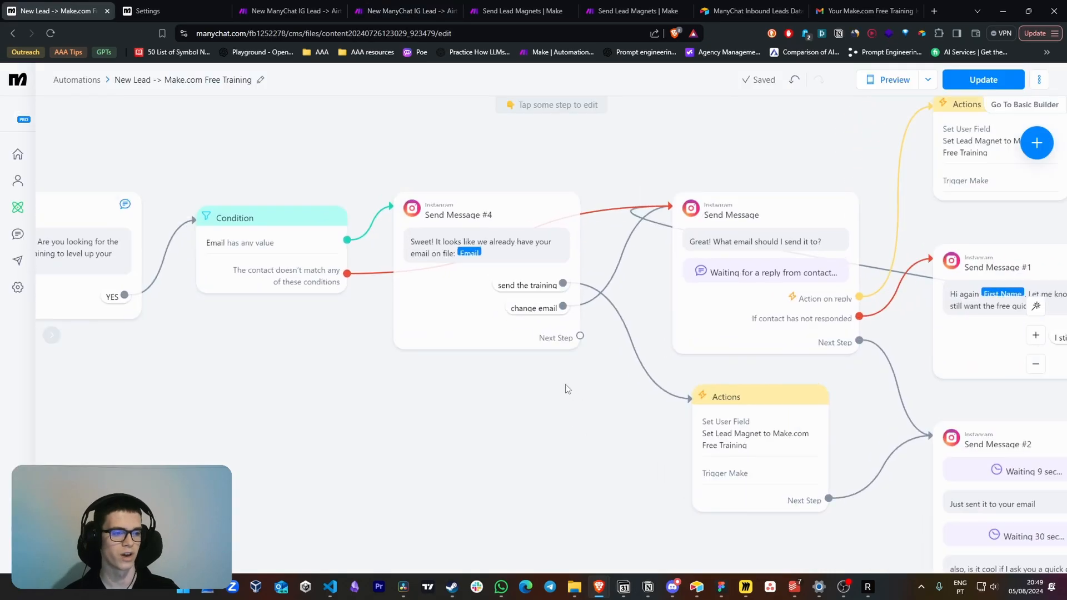
scroll(567, 387, "up", 3)
scroll(567, 386, "down", 1)
left_click_drag(567, 386, 517, 418)
left_click_drag(626, 372, 520, 365)
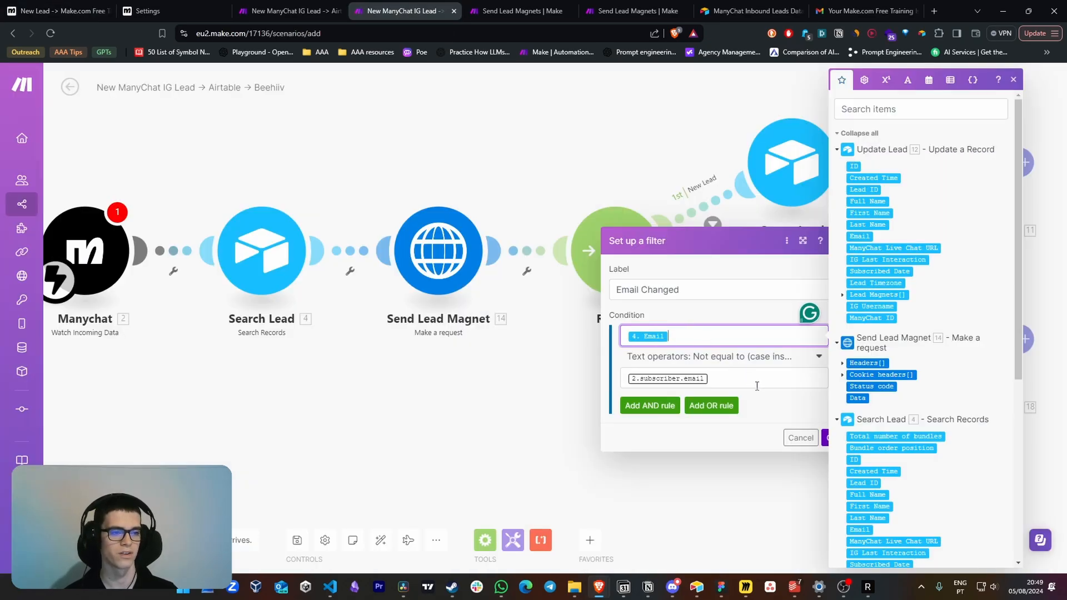
Return to Make.com, close the Email Changed filter without saving, and open the Add to Newsletter module that follows Update Lead
left_click(789, 420)
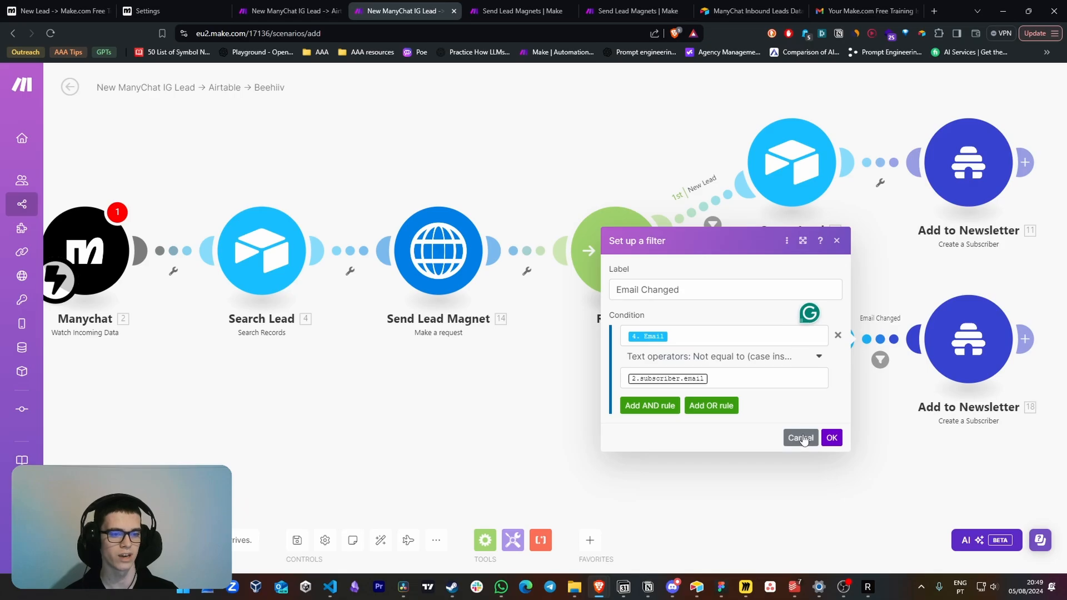
left_click(802, 439)
scroll(767, 420, "right", 5)
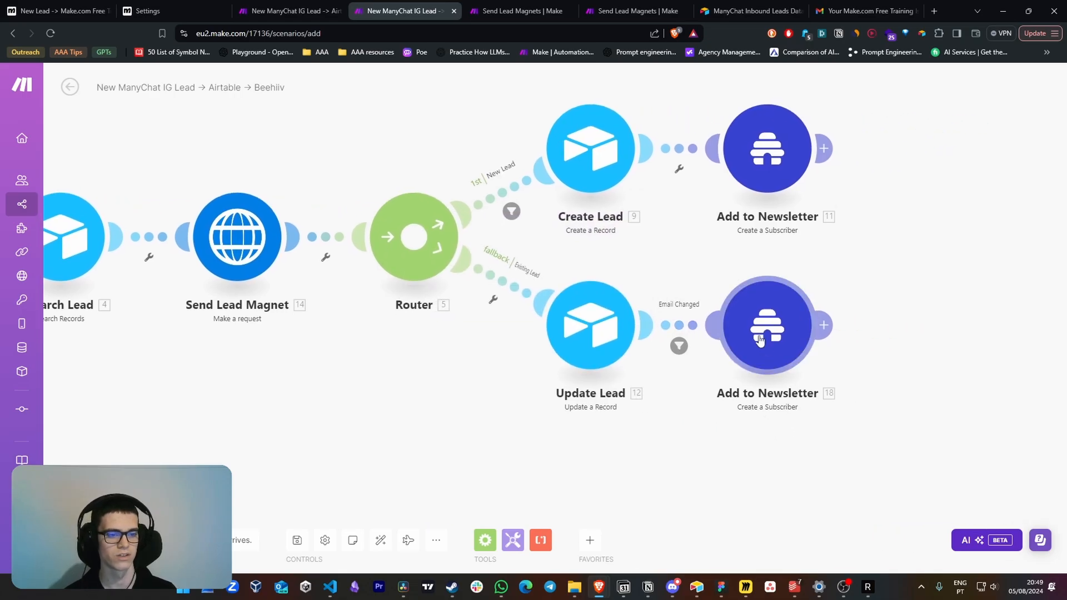
left_click(760, 336)
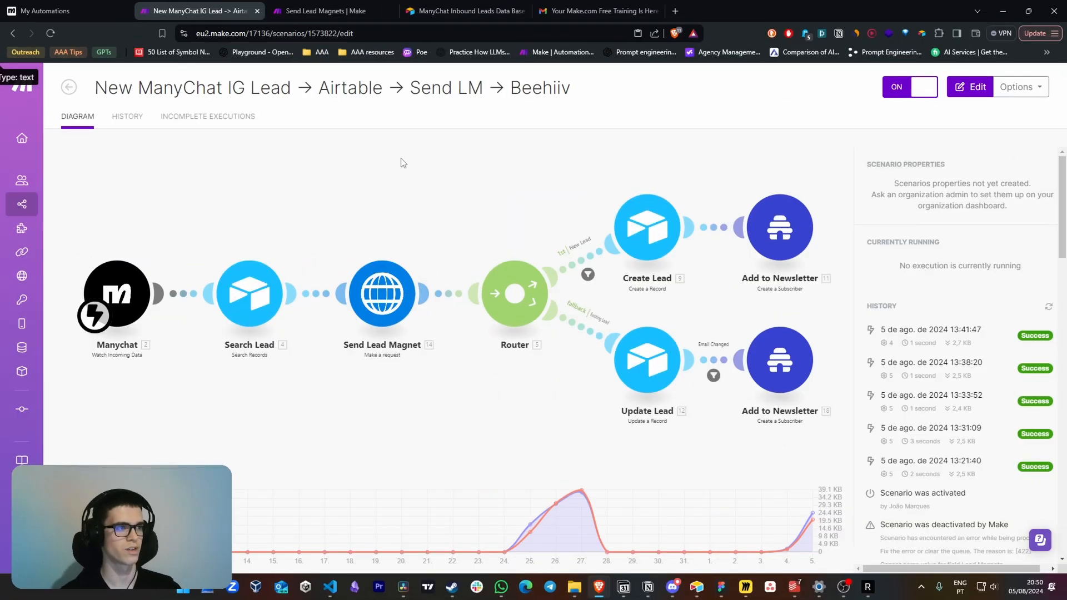
left_click(325, 11)
left_click(195, 10)
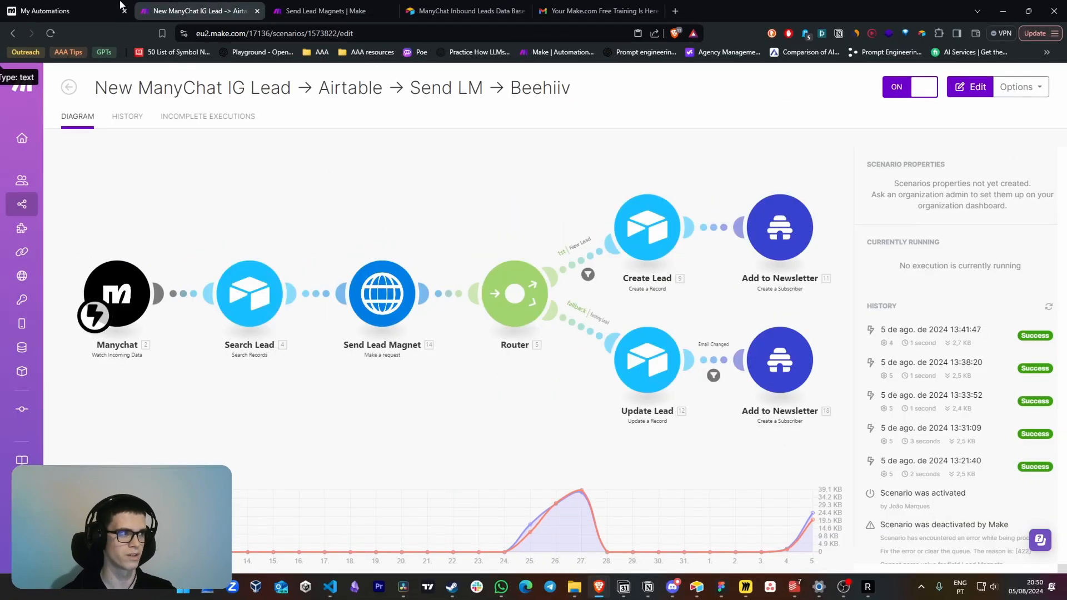
left_click(50, 10)
Add an Onboarding Automation Template option to the Lead Magnets field in Airtable's IG Leads table and save the field
left_click(697, 587)
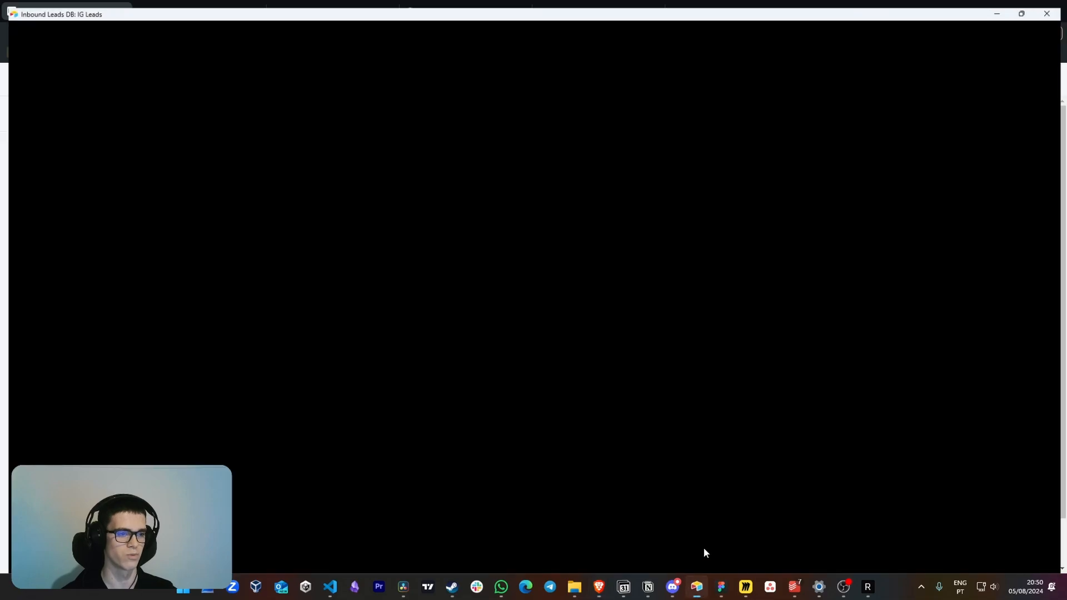
right_click(806, 110)
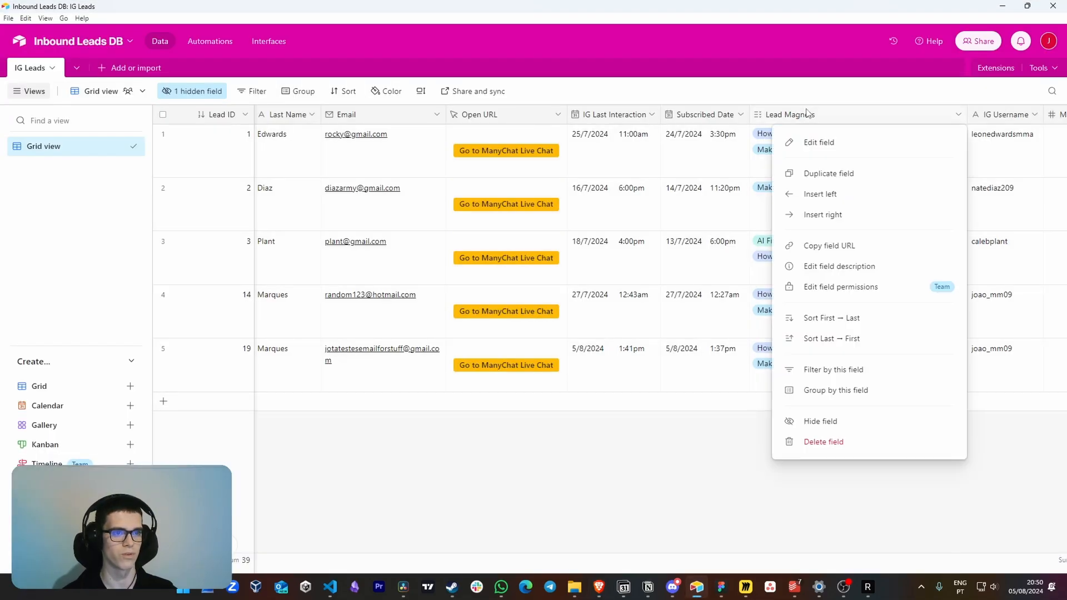
left_click(826, 142)
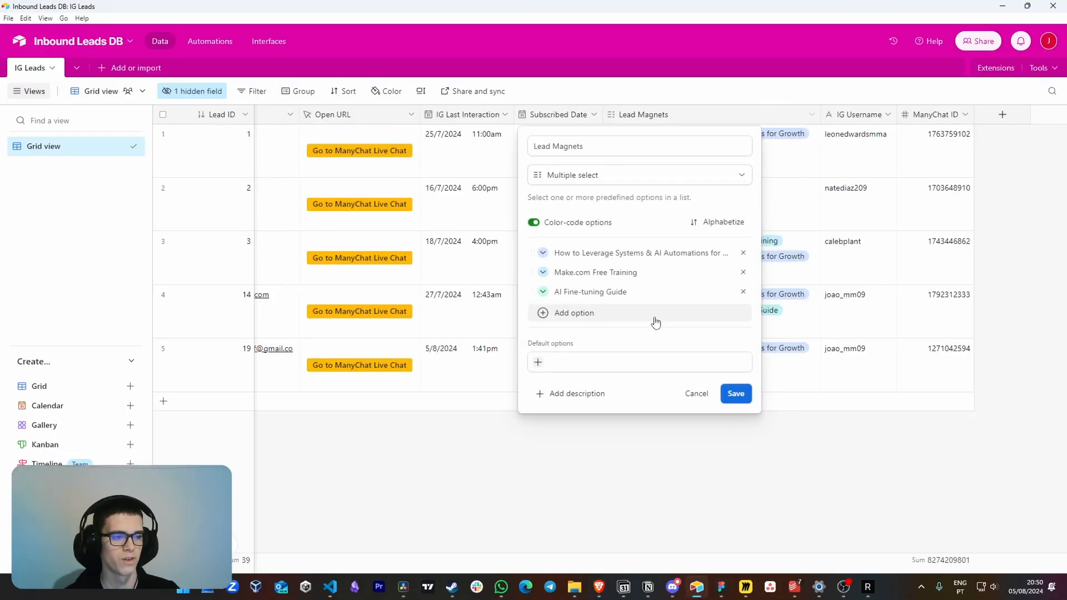
left_click(623, 315)
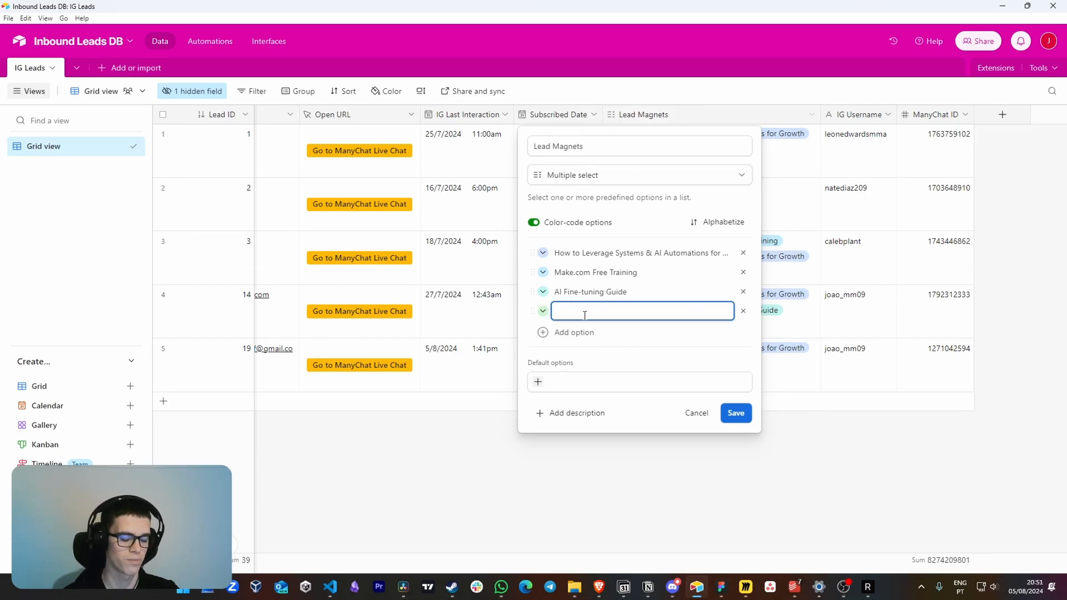
key("ctrl+a")
key("ctrl+c")
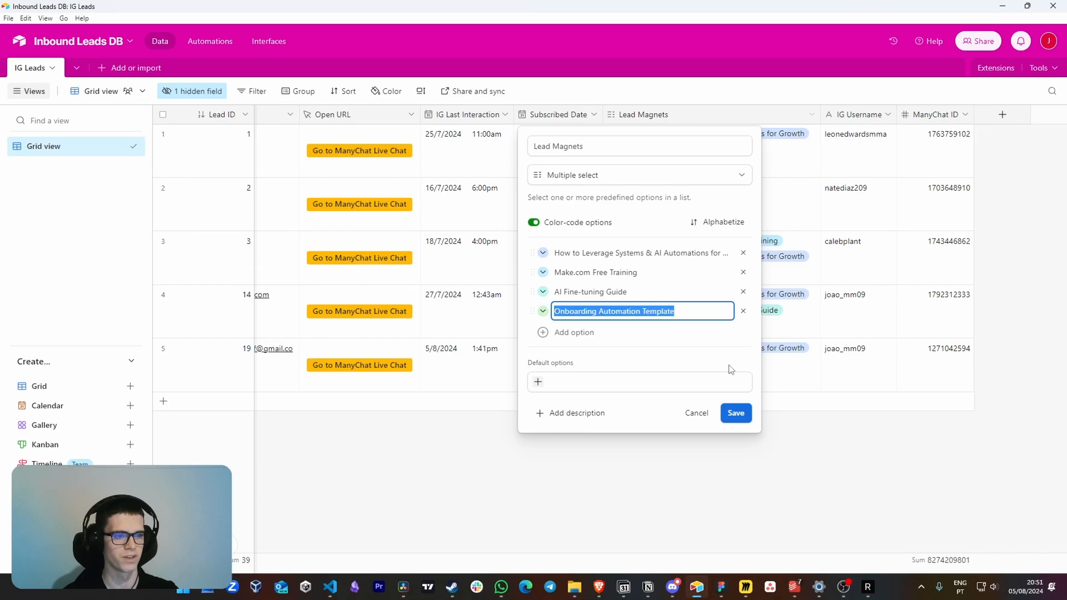
left_click(736, 414)
Switch to ManyChat and duplicate the New Lead -> How to Leverage Systems & AI Automations automation
key("alt+Tab")
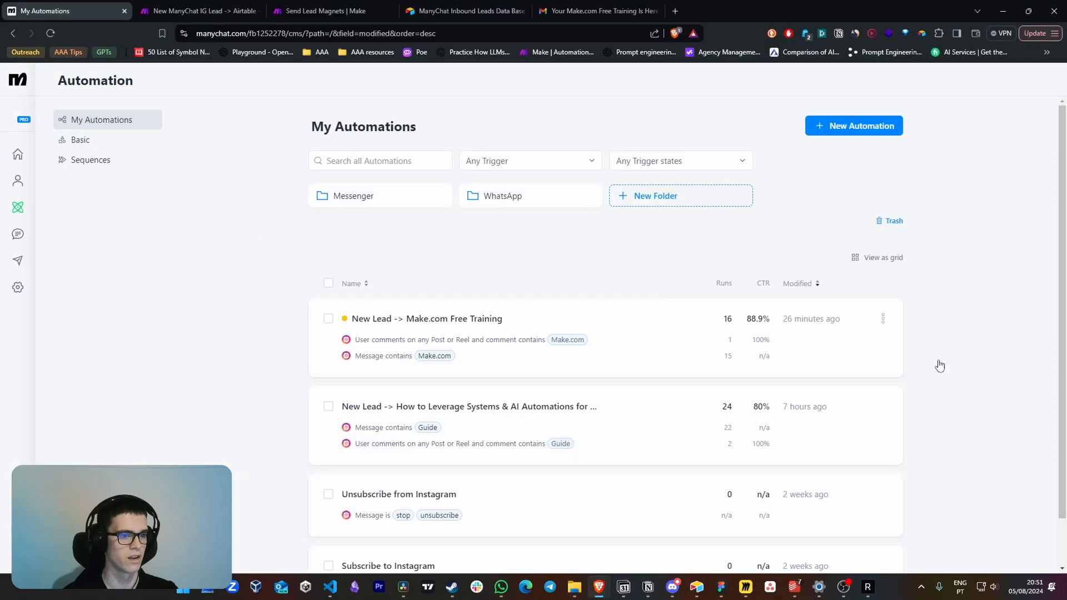
left_click(880, 410)
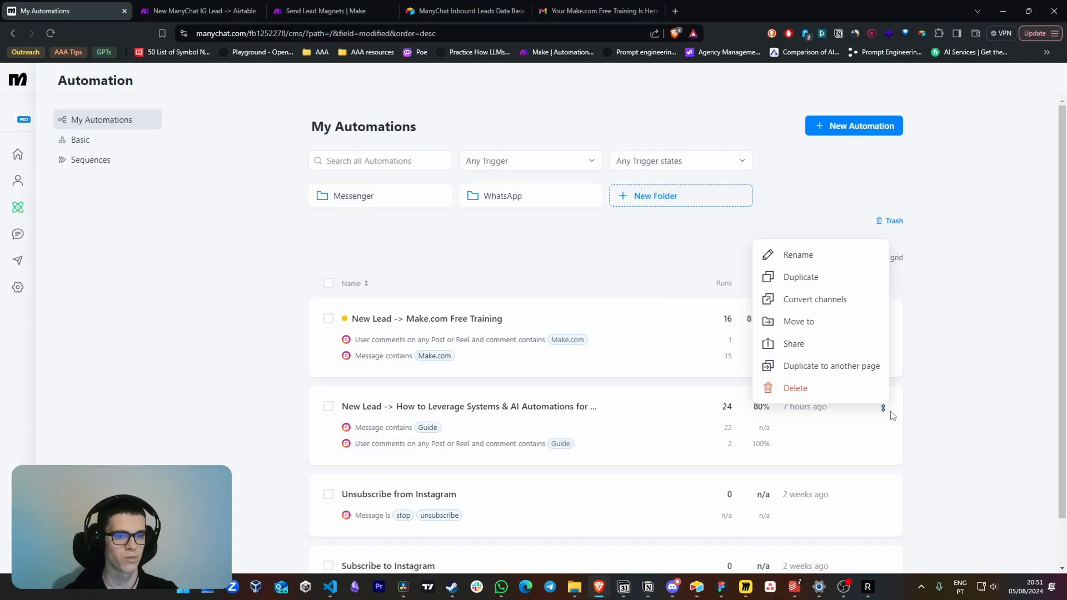
left_click(816, 277)
Set the duplicated flow's post or reel comment trigger to the keyword Onboarding for all posts or reels, and turn it on
left_click(544, 333)
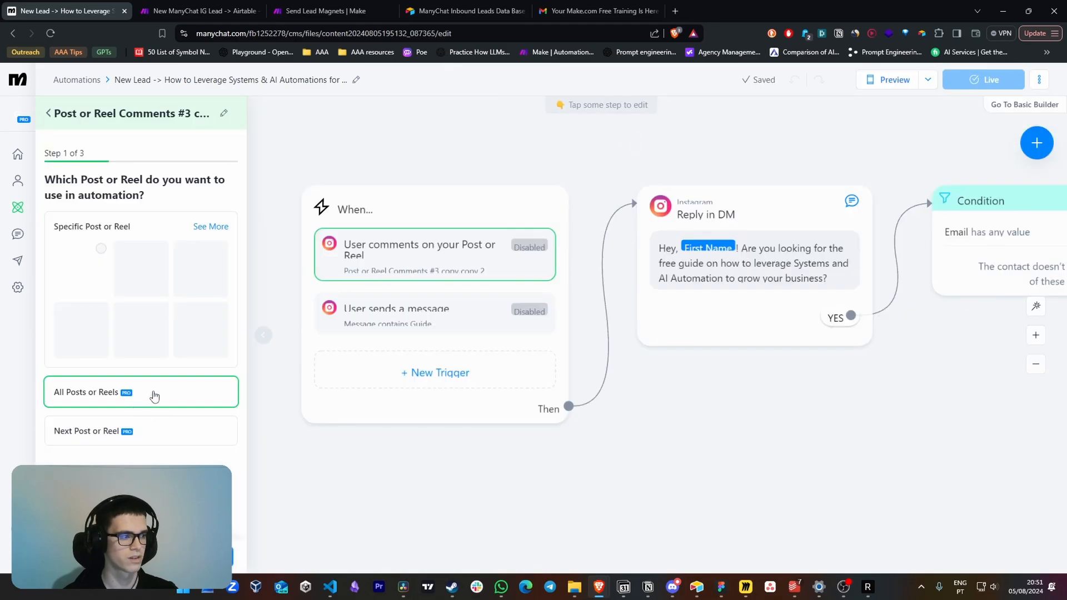
left_click(210, 556)
double_click(92, 277)
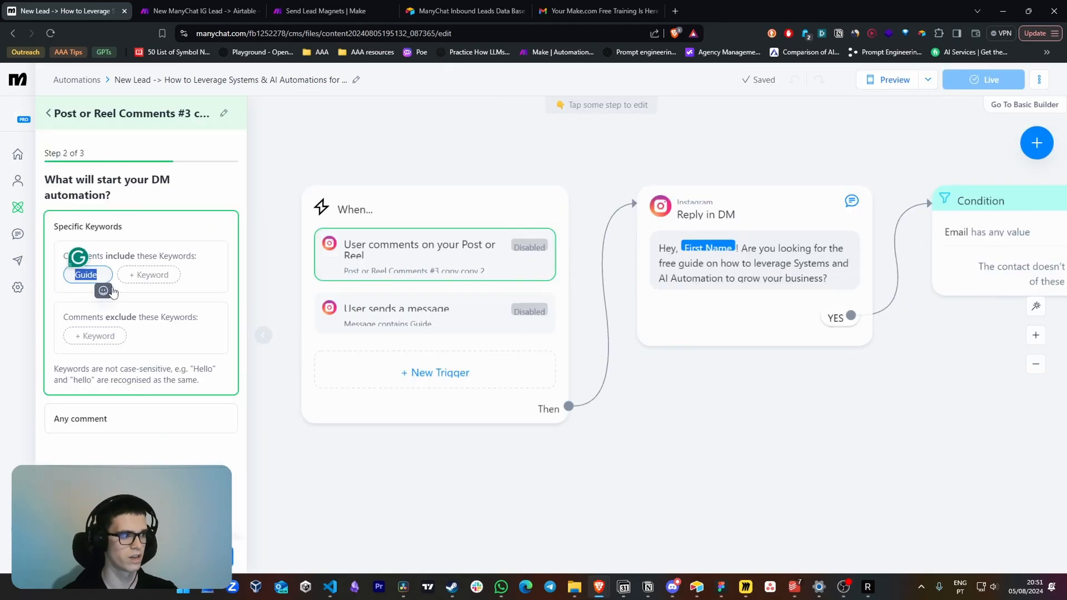
key("BackSpace")
type("Onboa")
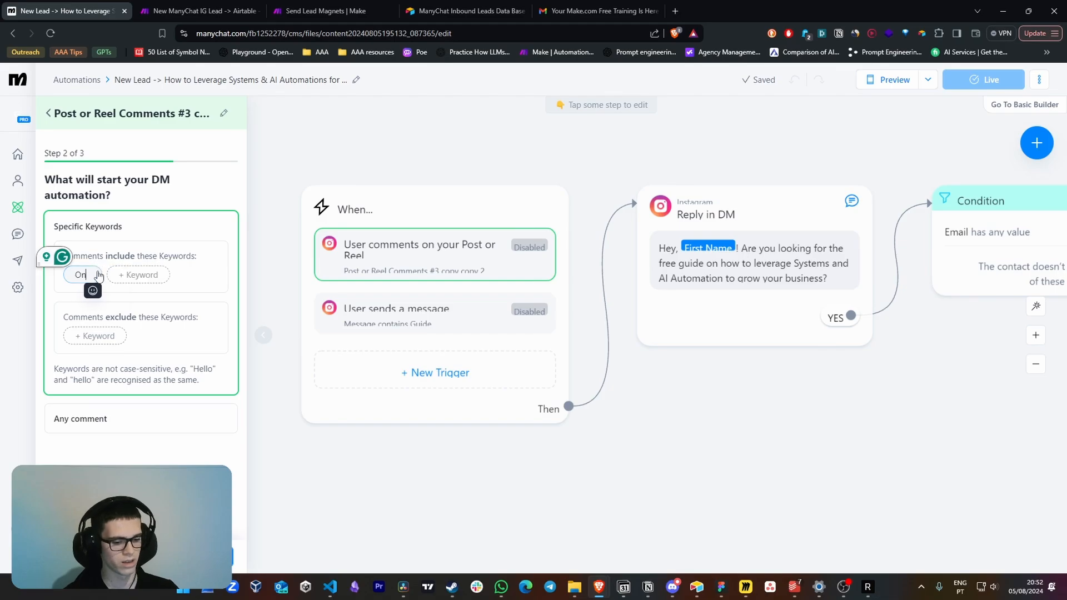
type("rding")
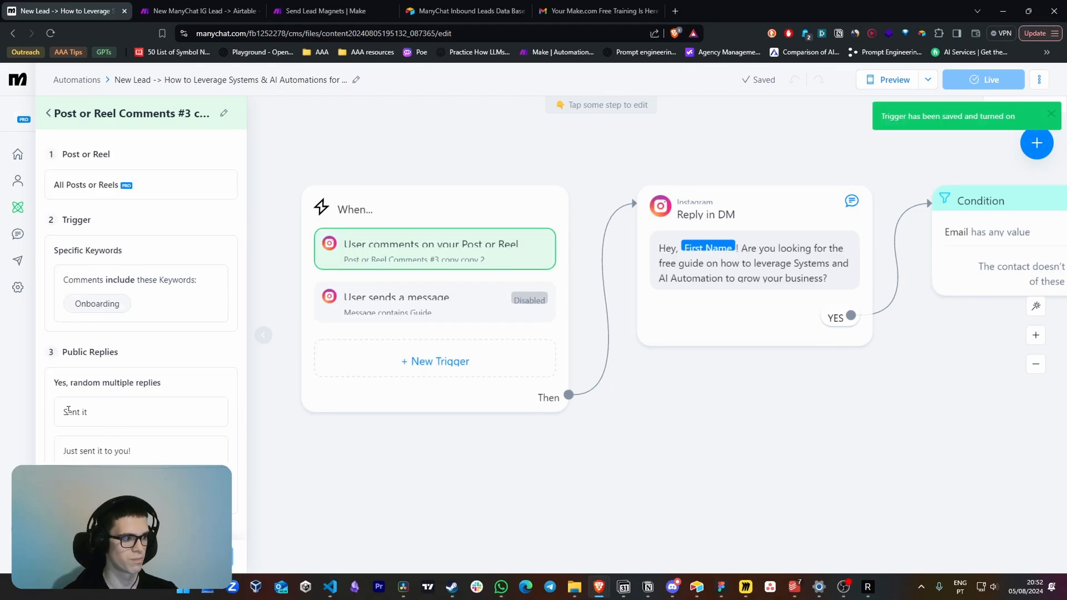
left_click_drag(55, 382, 132, 450)
left_click(185, 378)
Delete the copied user-sends-a-message trigger for the keyword Guide from the duplicated flow
left_click(384, 309)
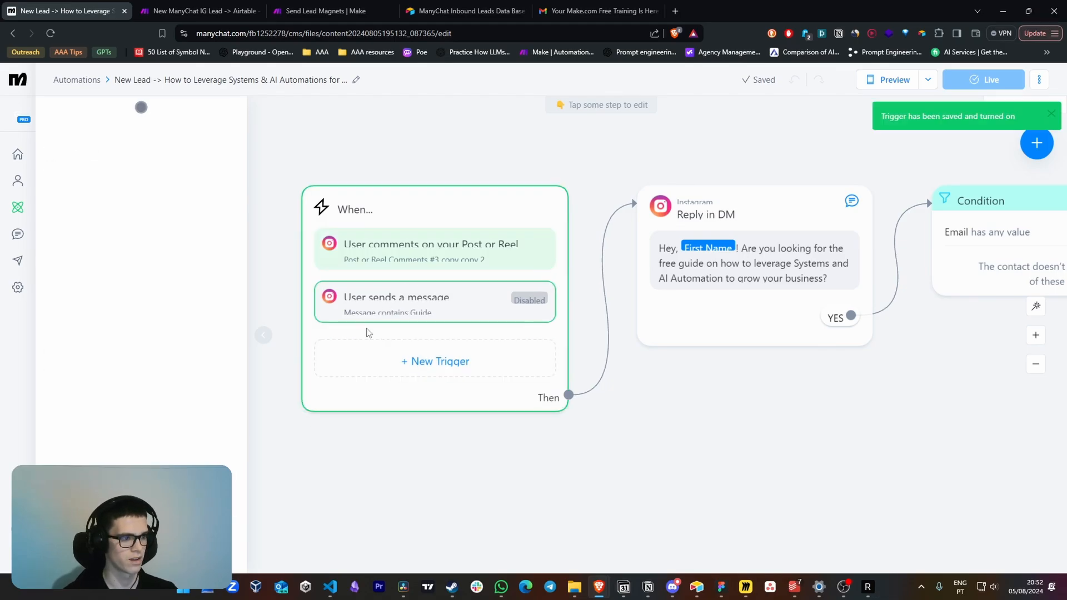
left_click(205, 253)
left_click(204, 251)
left_click(172, 261)
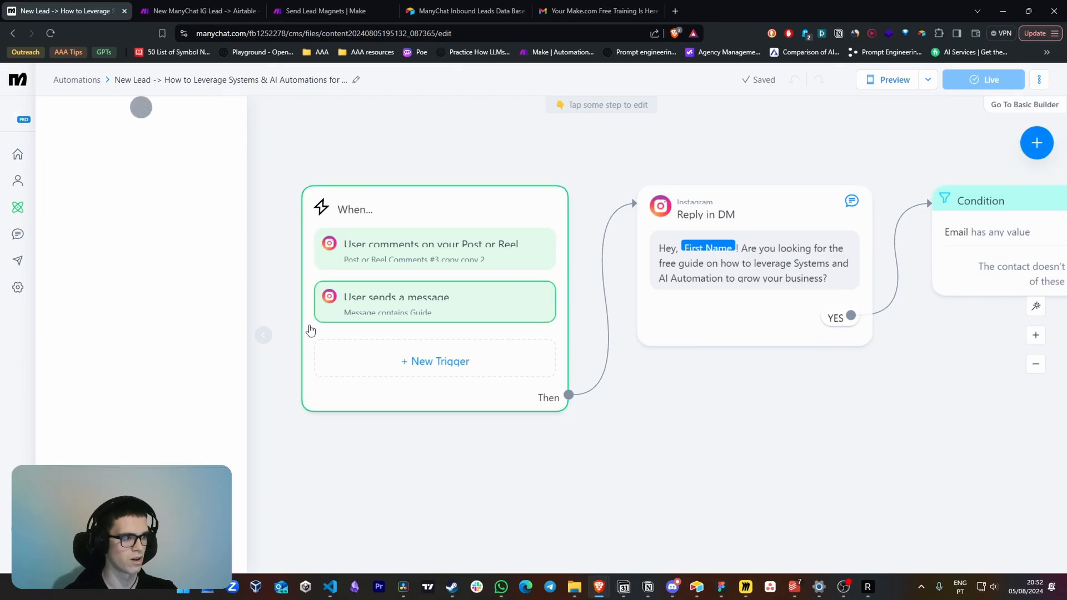
left_click(224, 250)
left_click(185, 335)
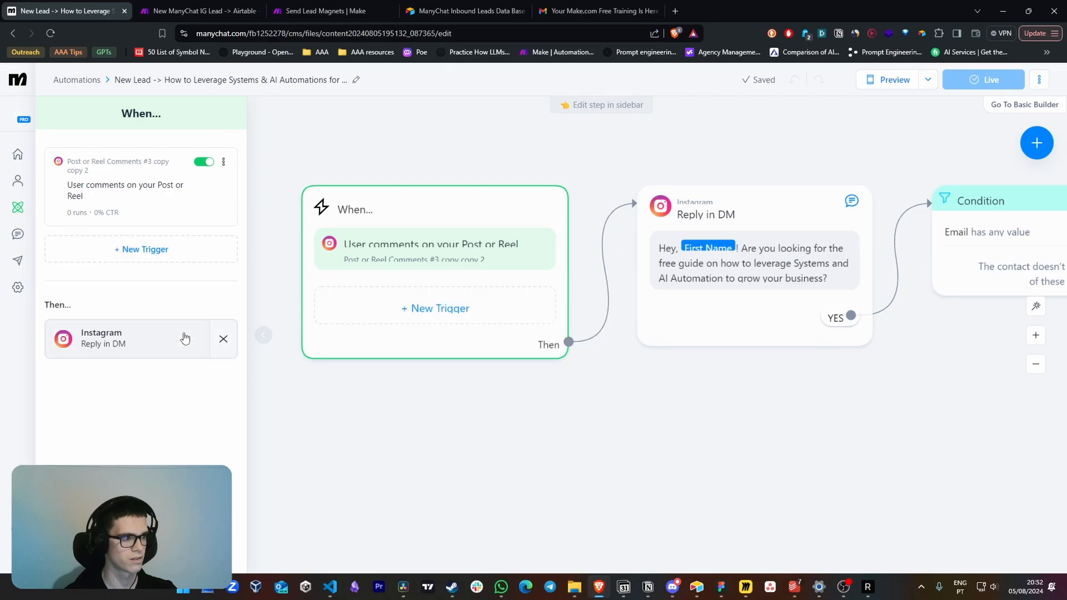
Add an Instagram user-sends-a-message trigger to the flow that detects the keyword Onboarding, and save it
left_click(172, 251)
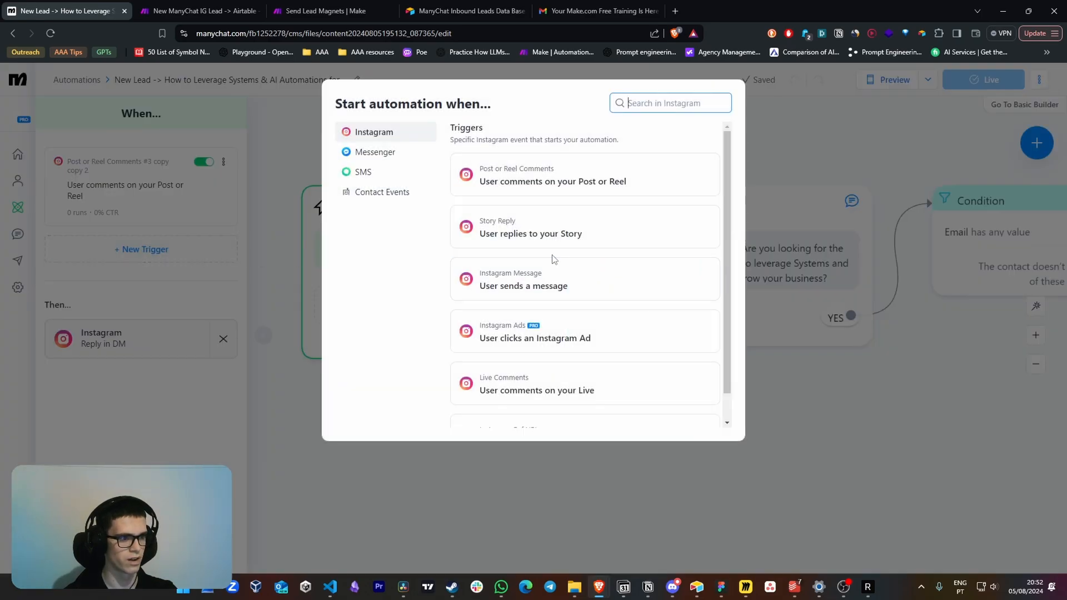
left_click(598, 295)
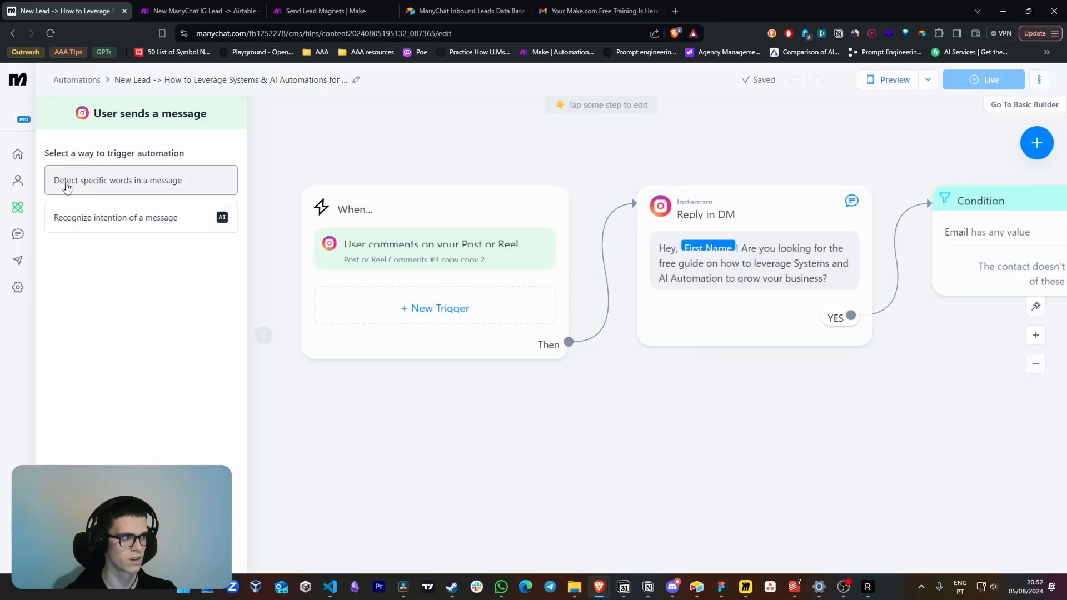
left_click(127, 189)
left_click(79, 183)
type("Onboarding")
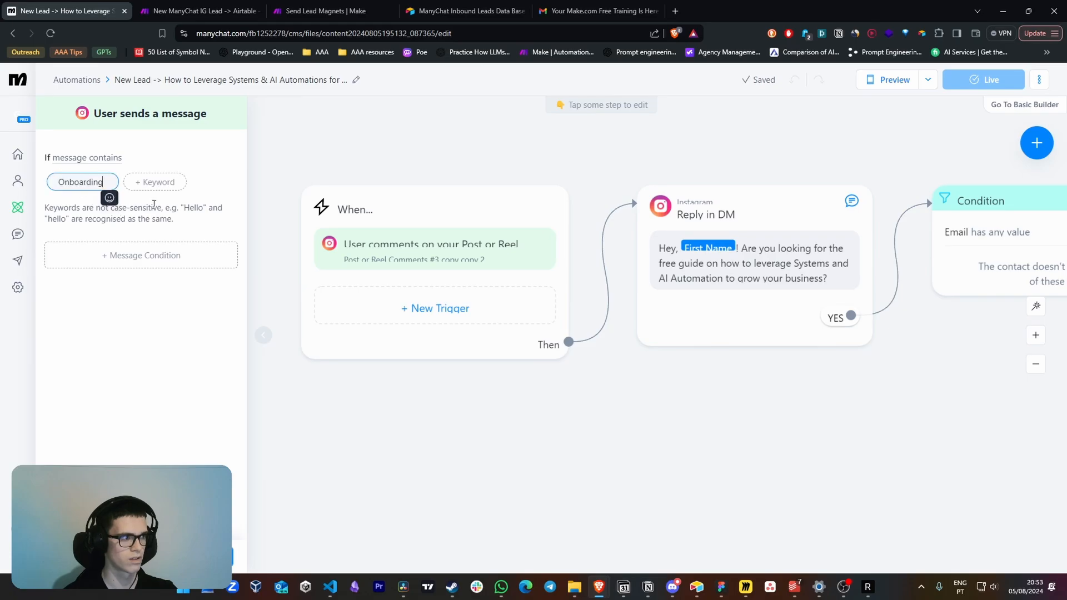
left_click(214, 556)
Reword the Reply in DM message to ask the contact whether they are looking for the Onboarding Automation Template
left_click_drag(795, 414, 650, 425)
left_click(622, 236)
left_click(145, 198)
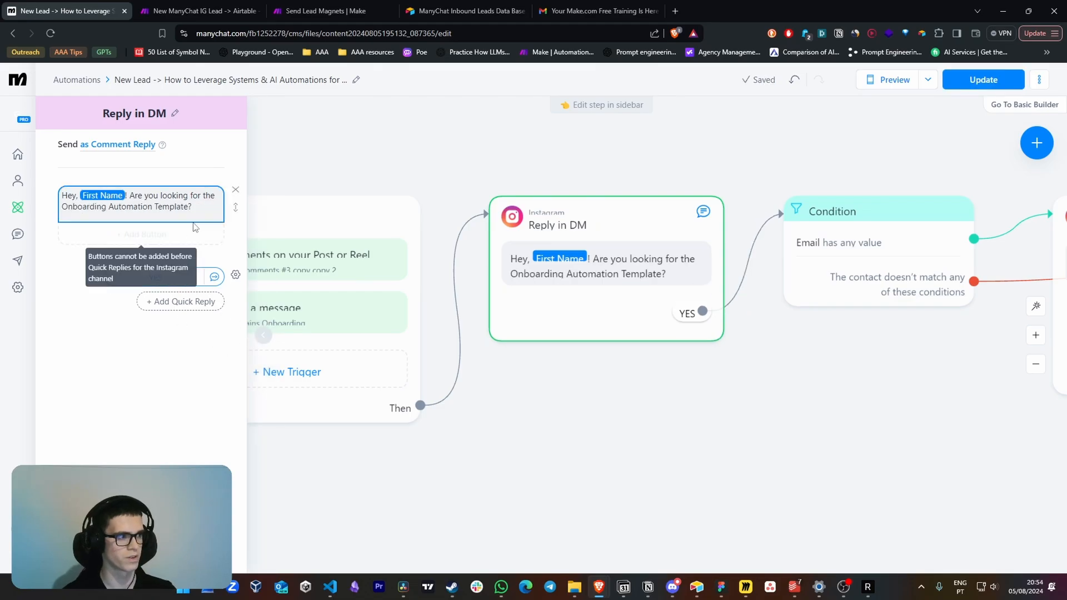
left_click(814, 405)
Set the Lead Magnet user field to Onboarding Automation Template in the Actions block that runs on the email reply
left_click(678, 283)
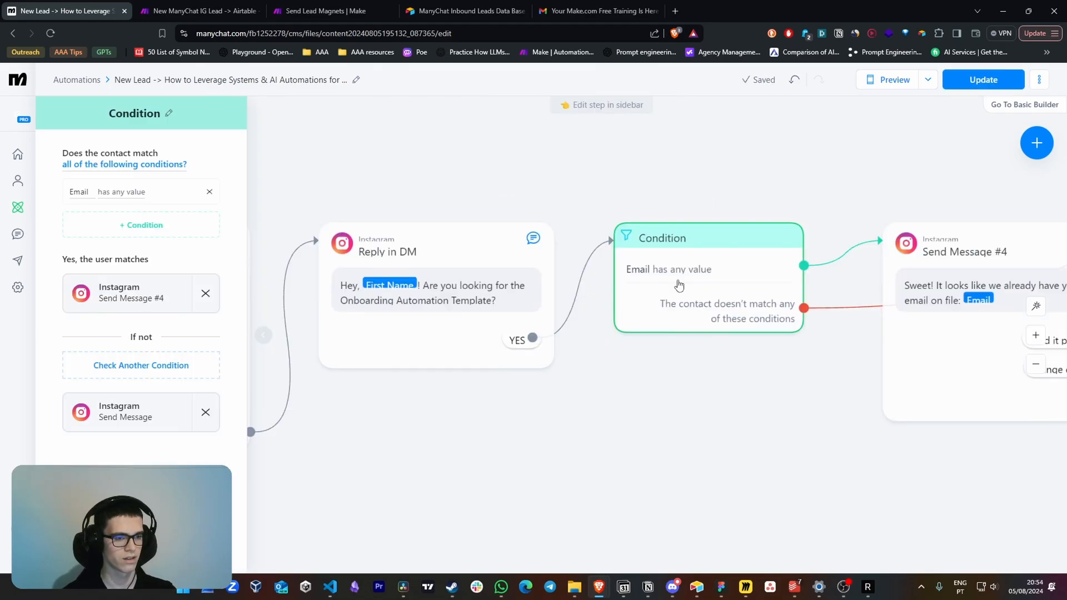
left_click_drag(777, 452, 698, 452)
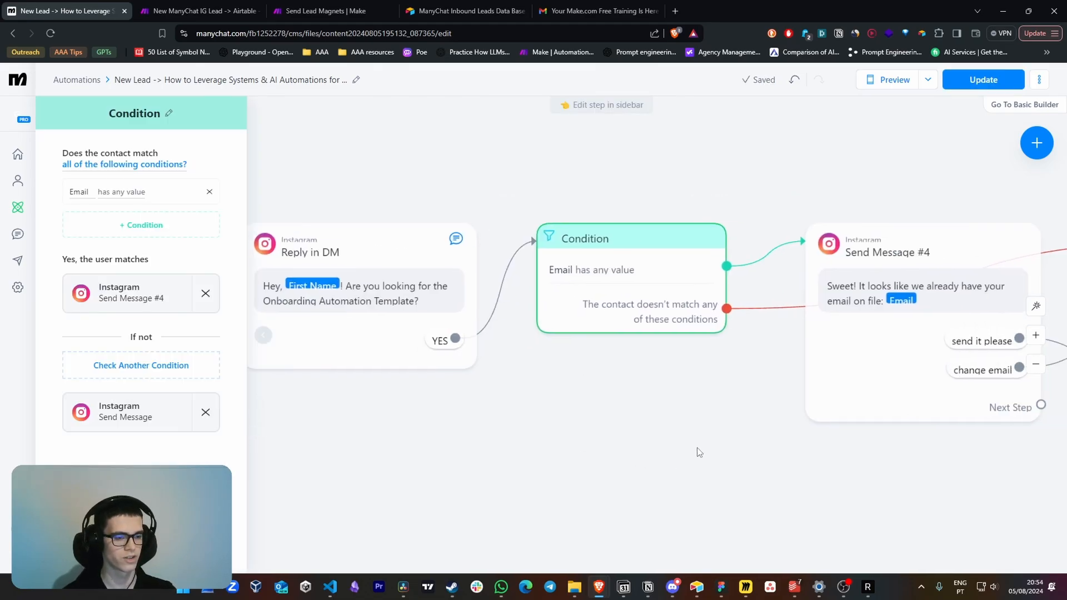
double_click(698, 453)
left_click(722, 449)
scroll(751, 468, "right", 10)
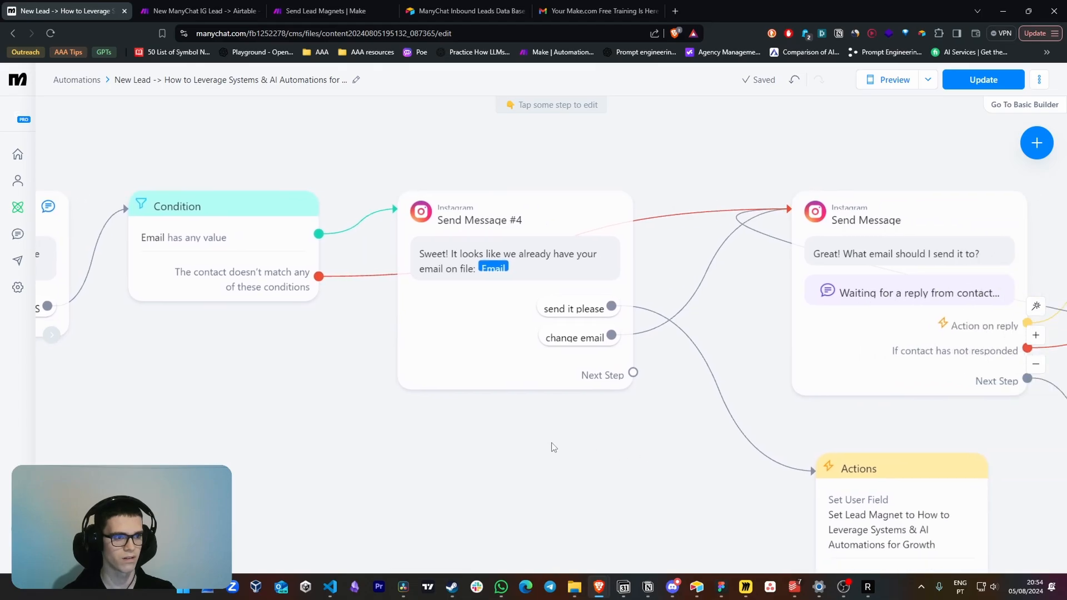
scroll(628, 450, "right", 8)
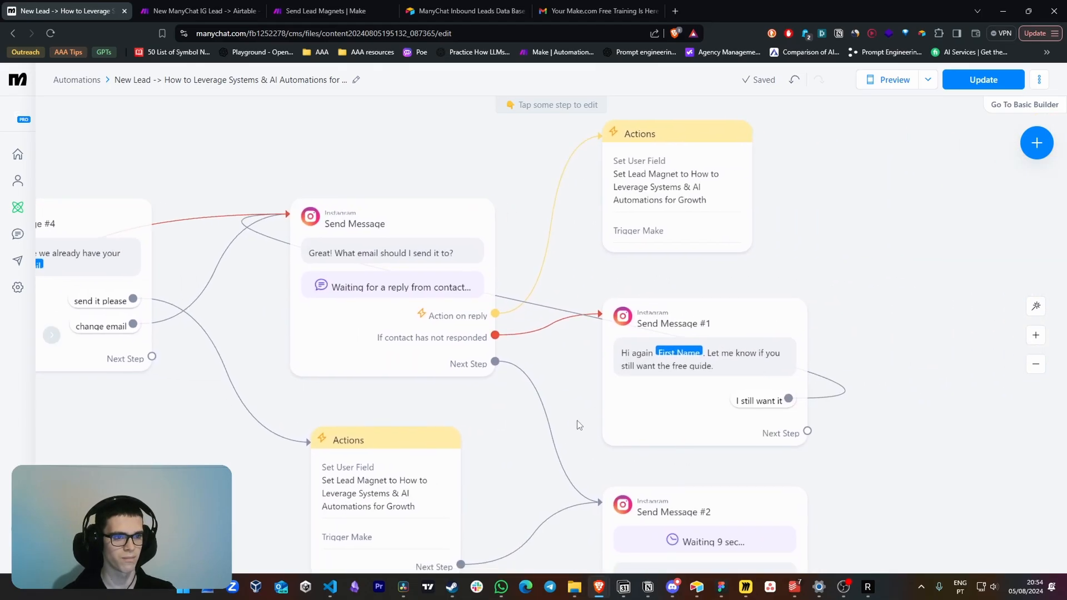
left_click(623, 164)
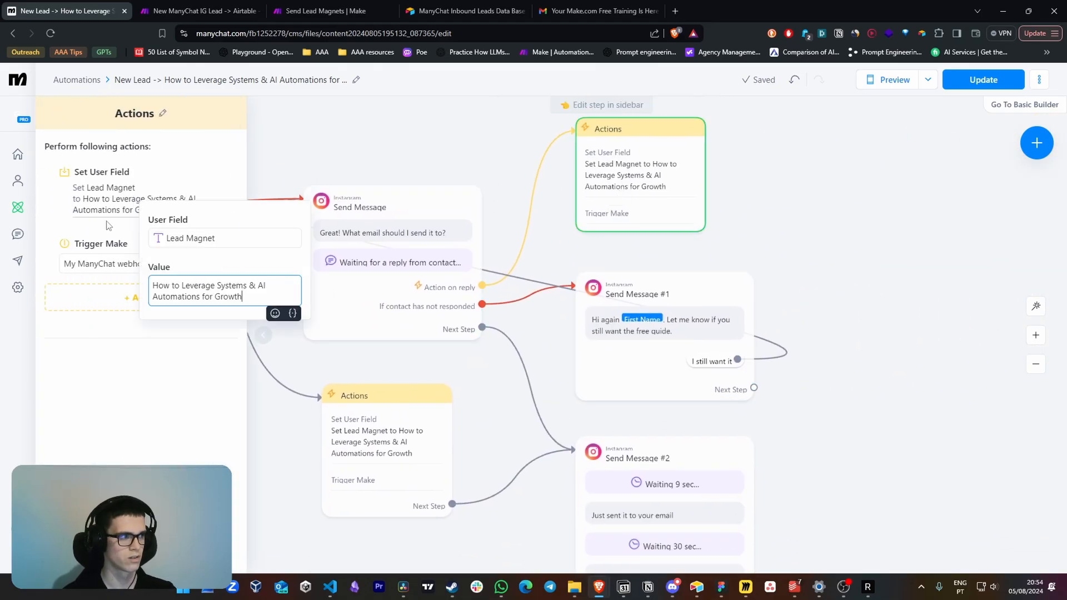
key("ctrl+a")
key("BackSpace")
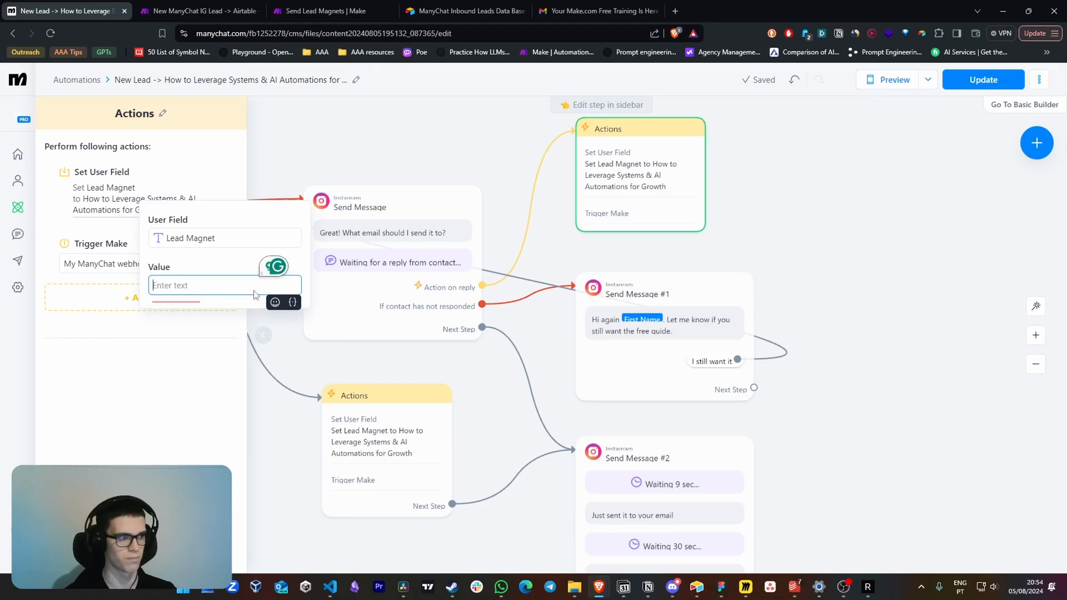
key("ctrl+v")
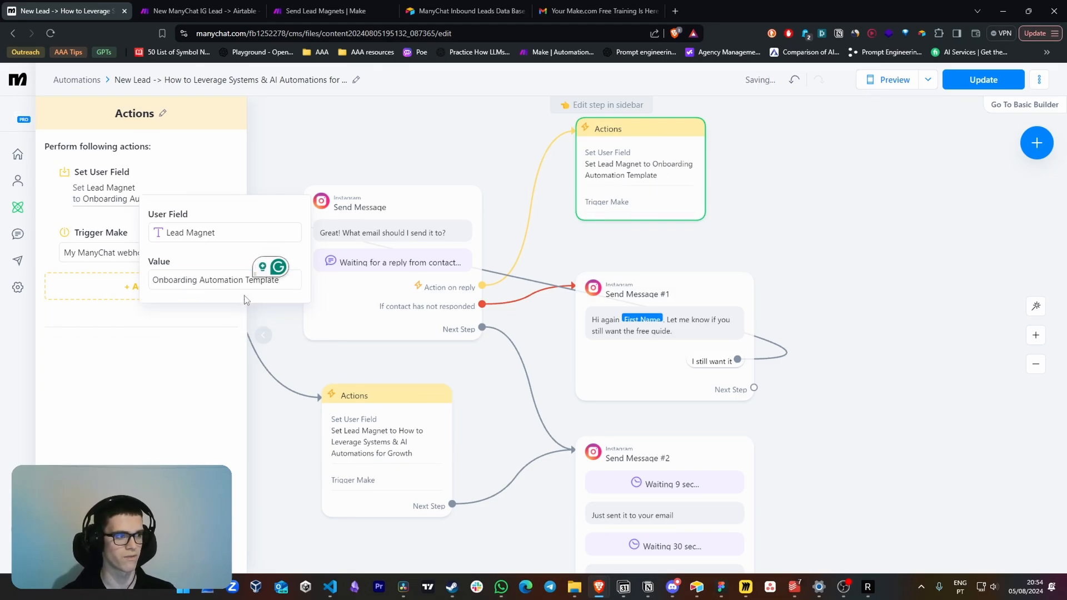
Set the Lead Magnet user field to Onboarding Automation Template in the Actions block that follows the "send it please" reply
left_click(383, 439)
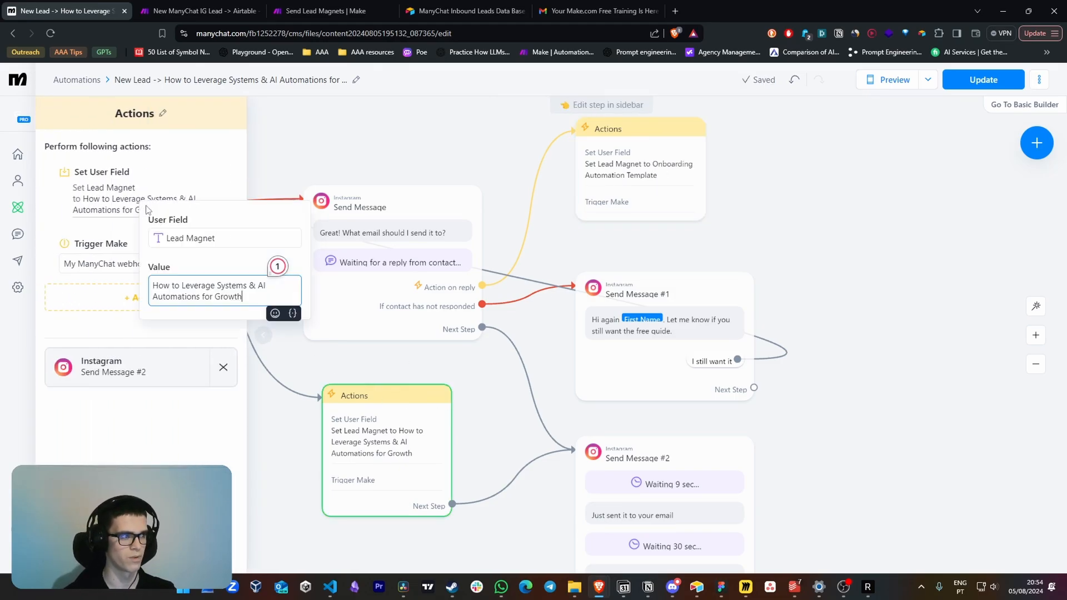
key("ctrl+a")
type("Onboarding Automation Template")
left_click(516, 178)
Publish the updated Onboarding flow and return to the automations list
left_click(983, 84)
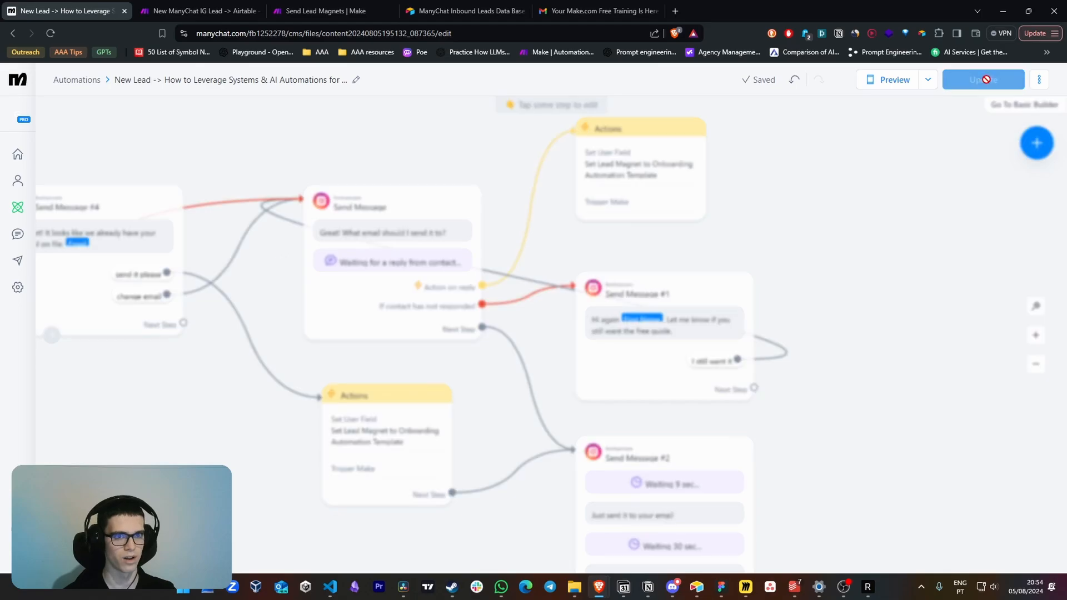
left_click_drag(236, 156, 288, 166)
left_click(84, 79)
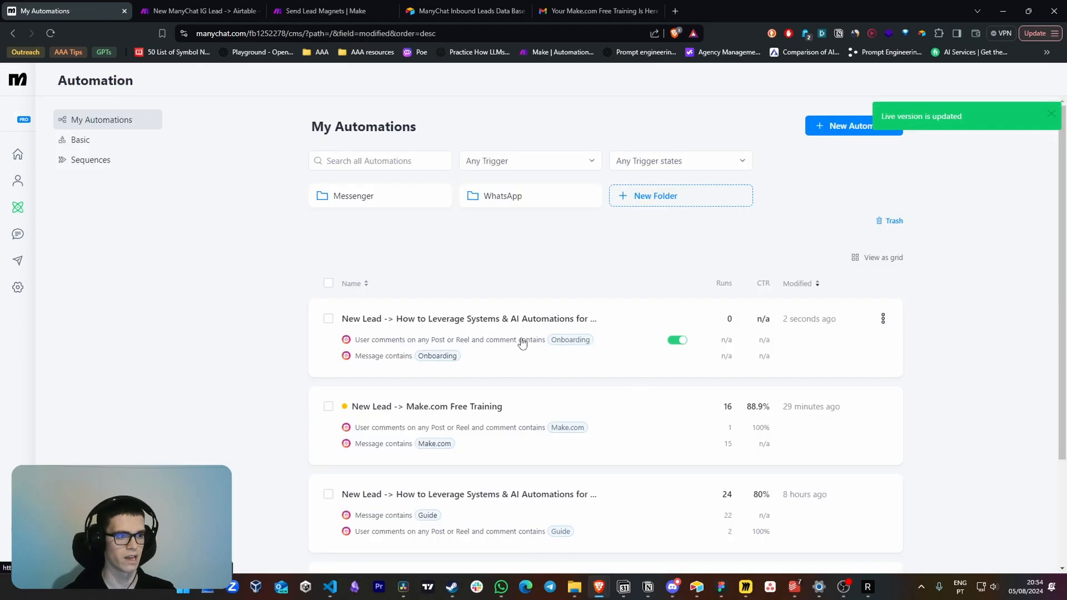
Switch to the Send Lead Magnets scenario in Make and add a third route to the router
left_click(197, 11)
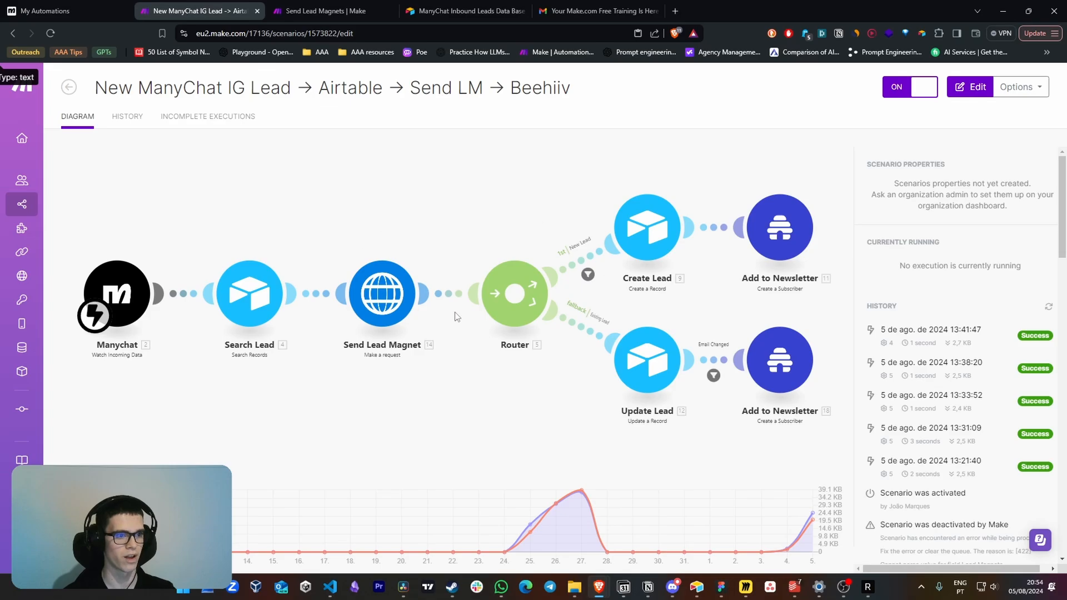
left_click(340, 6)
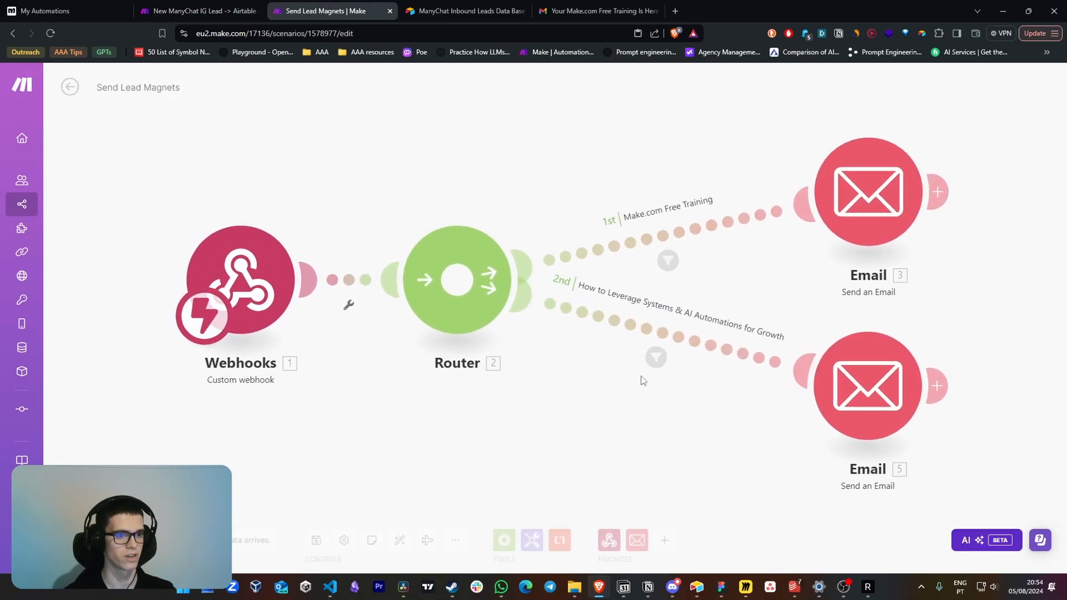
left_click(399, 281)
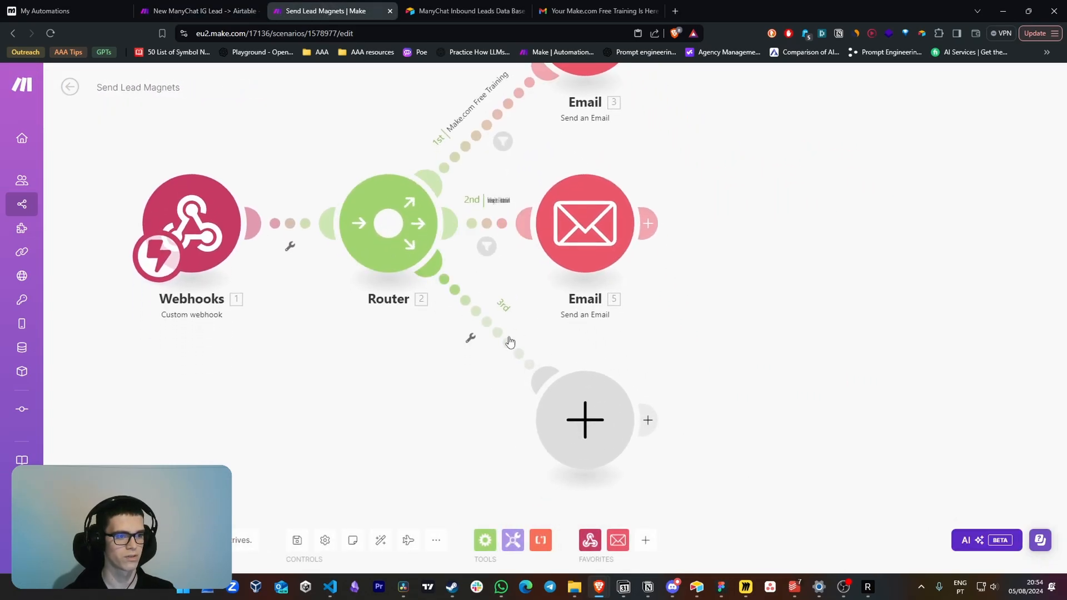
Set up the third route's filter, labelled Onboarding Automation Template, requiring the webhook's lead magnet to equal Onboarding Automation Template
left_click(471, 336)
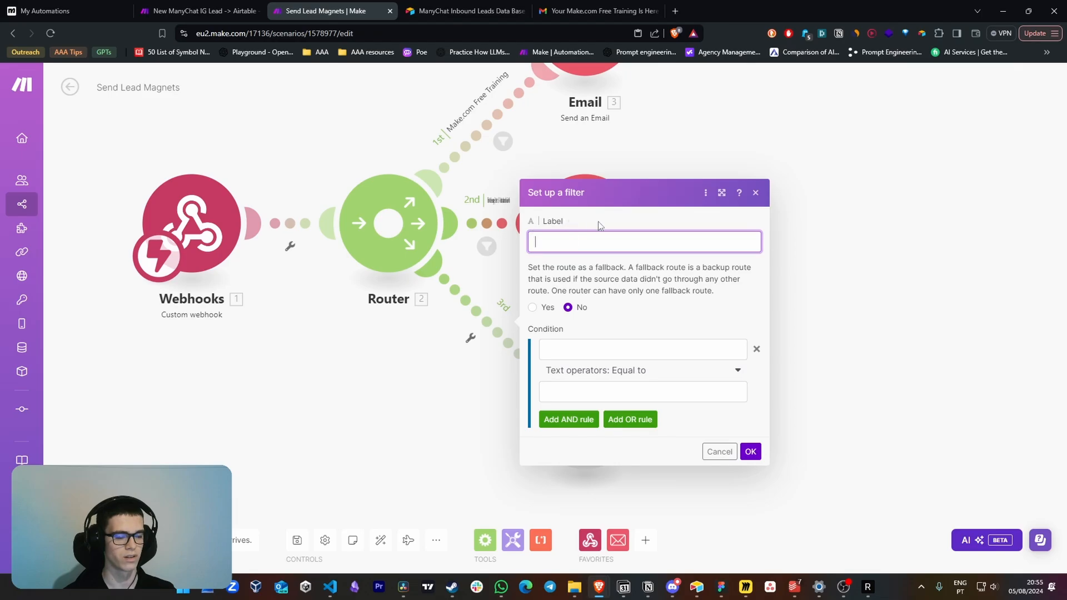
type("Onboarding Automation Template")
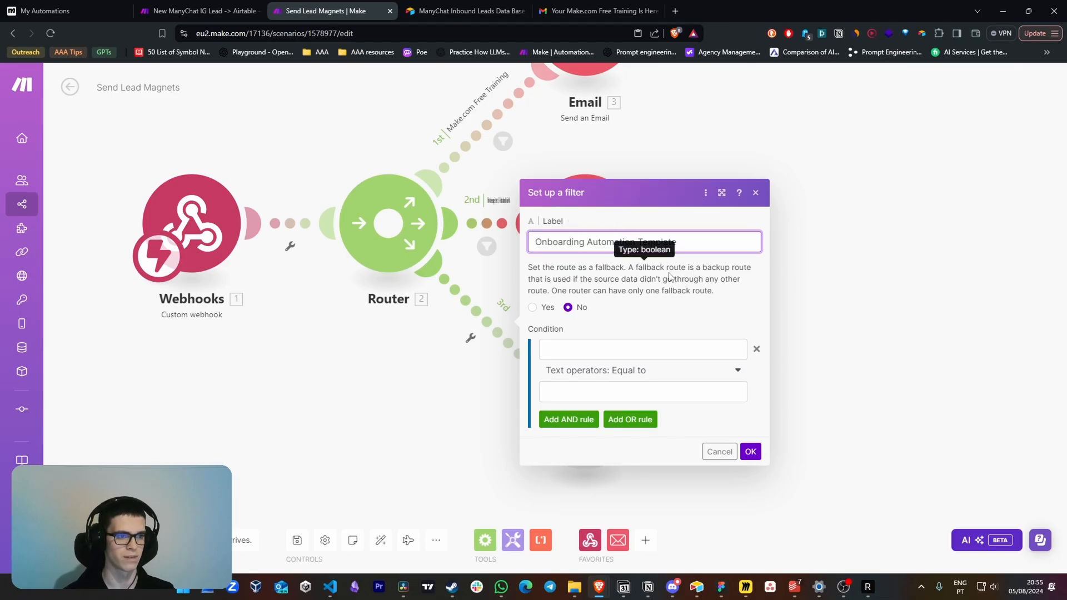
left_click(643, 348)
key("ctrl+v")
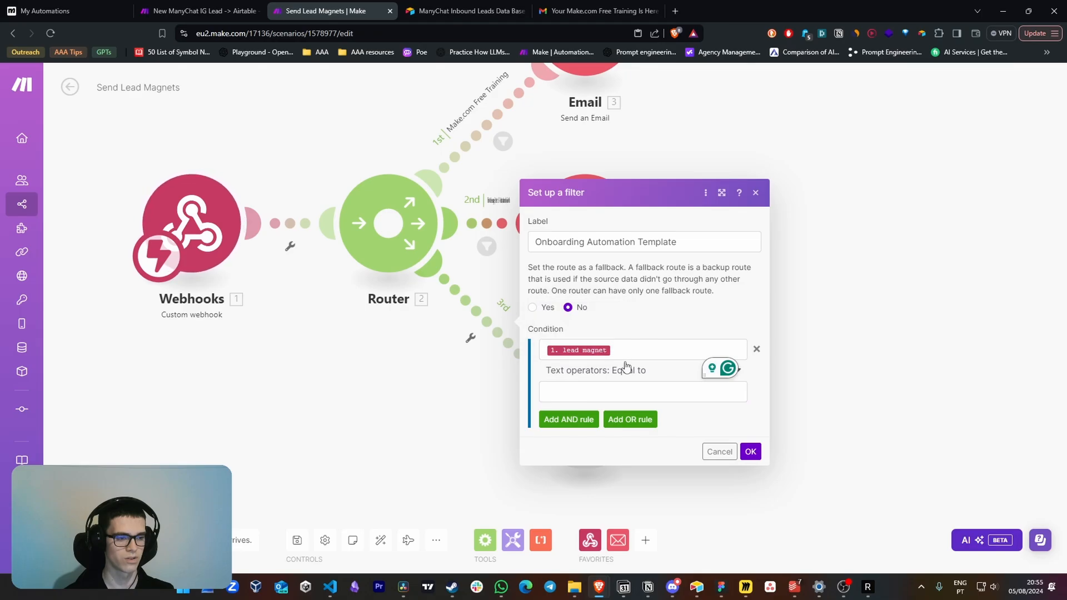
left_click(619, 390)
type("Onboarding Automation Template")
left_click(689, 418)
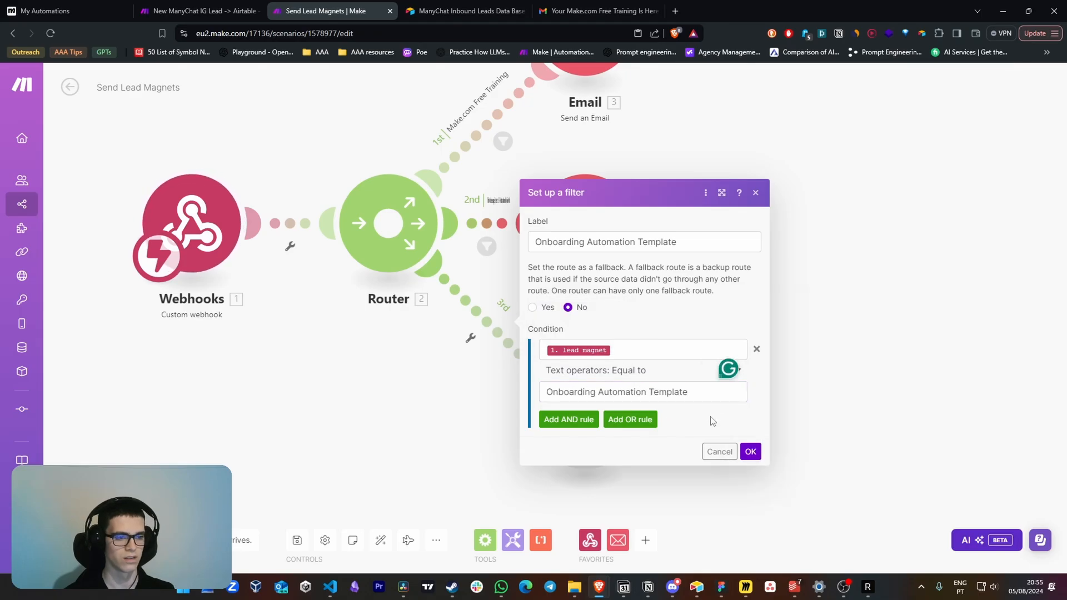
left_click(751, 452)
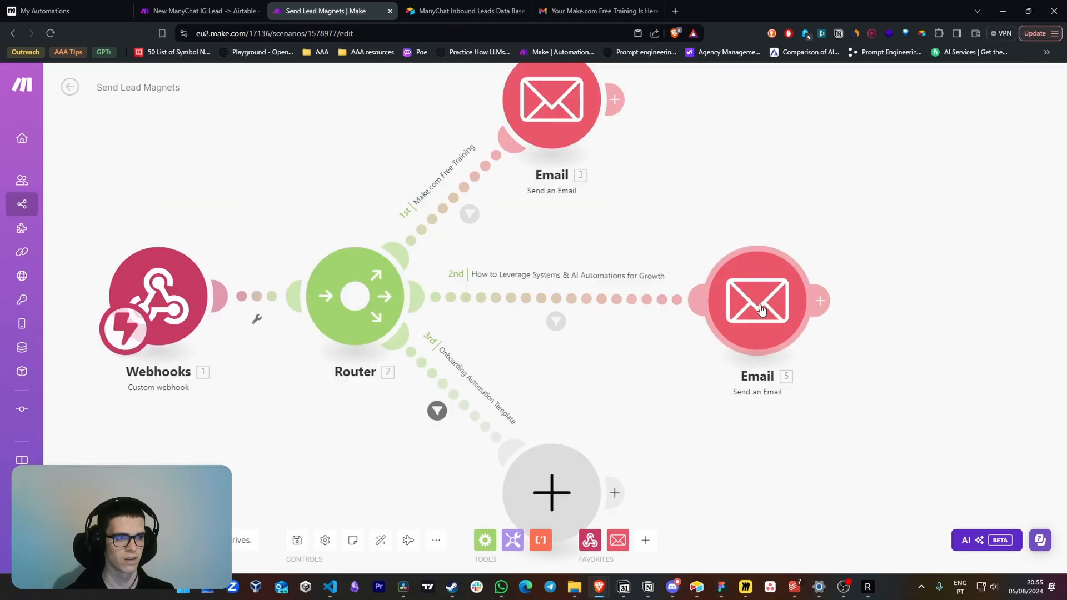
Duplicate the second route's Email module and place the copy beside the third route's empty module
left_click_drag(566, 404, 709, 412)
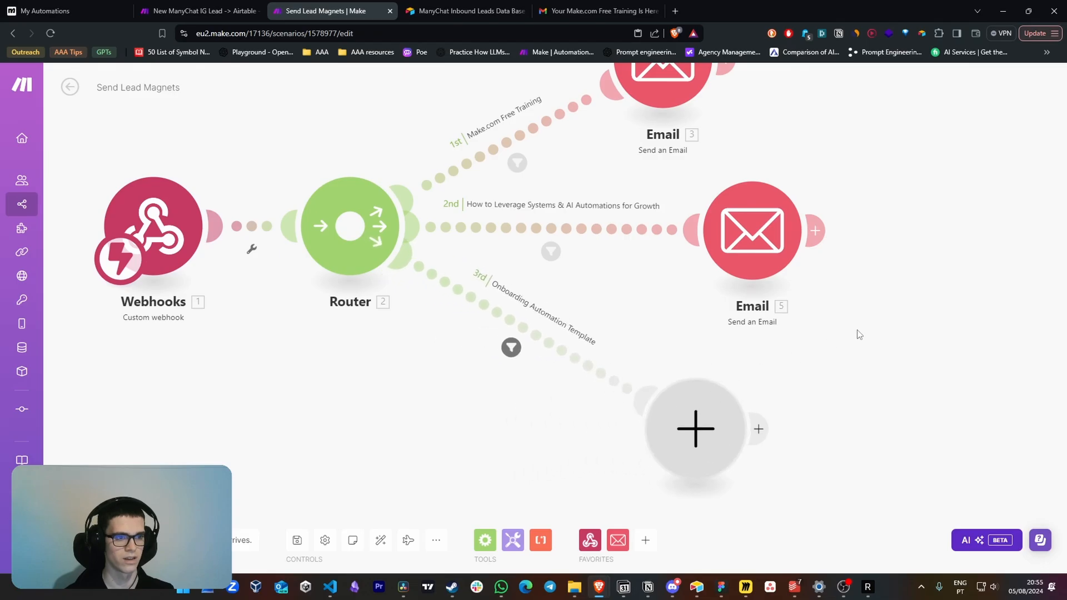
left_click_drag(874, 329, 714, 176)
key("ctrl+c")
key("ctrl+v")
left_click_drag(787, 289, 889, 477)
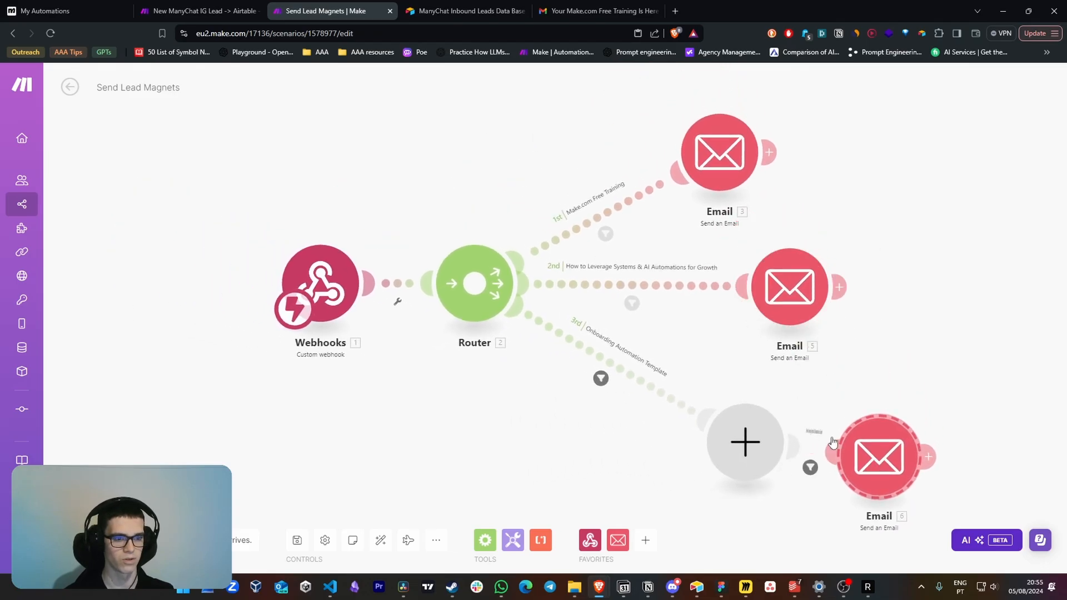
Clear the copied Email module's filter label and condition, and attach the module to the Onboarding Automation Template route
left_click(811, 470)
left_click(965, 388)
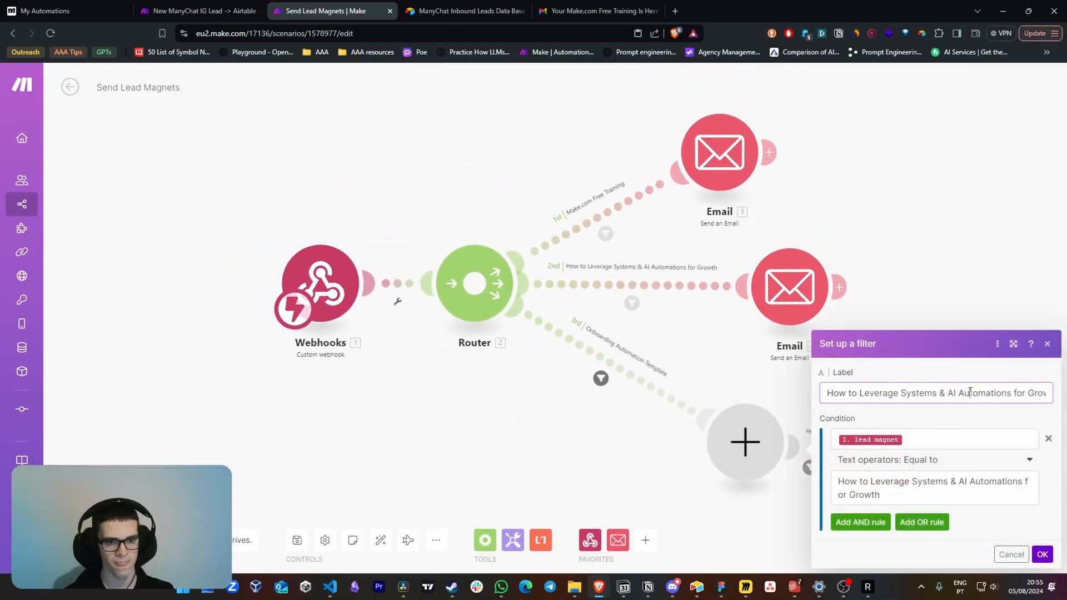
key("ctrl+a")
key("BackSpace")
left_click(1047, 441)
left_click(1042, 467)
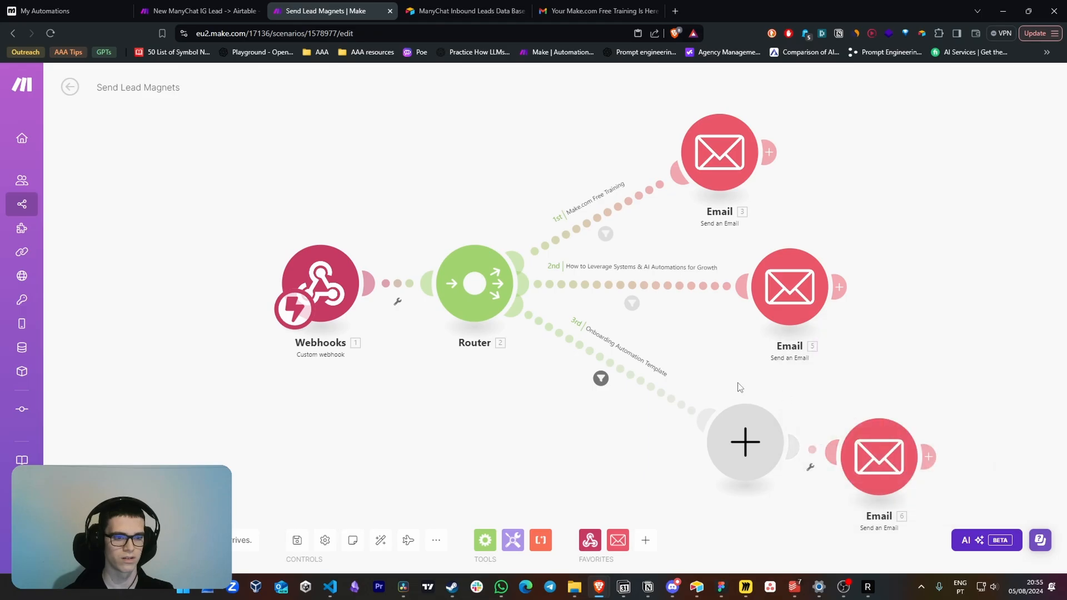
left_click_drag(875, 461, 699, 428)
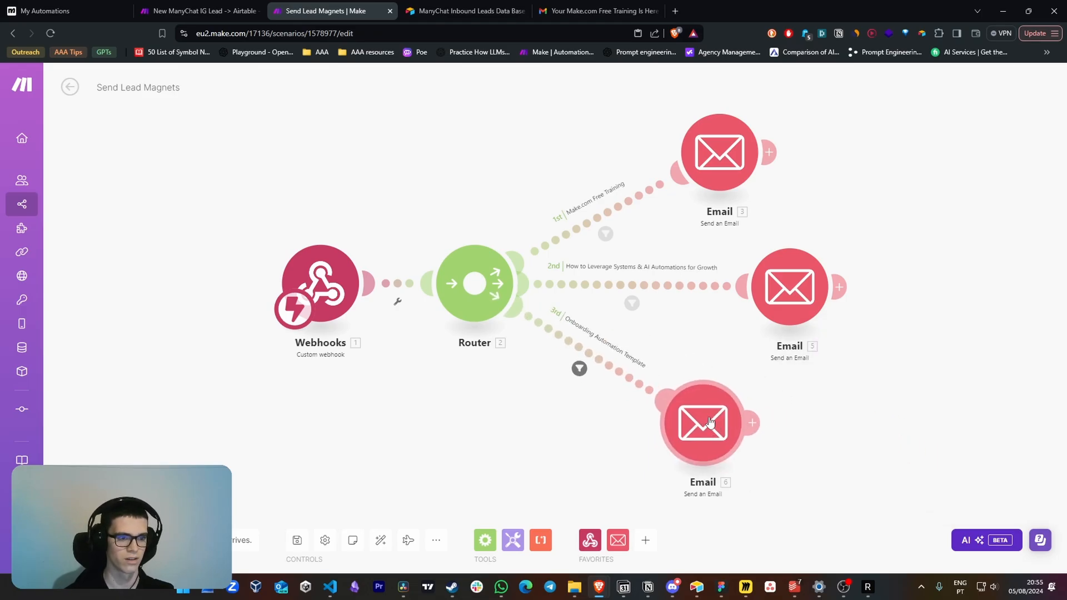
Examine the subject, HTML content and link of the copied email on the Onboarding Automation Template route
left_click(699, 428)
scroll(876, 388, "down", 6)
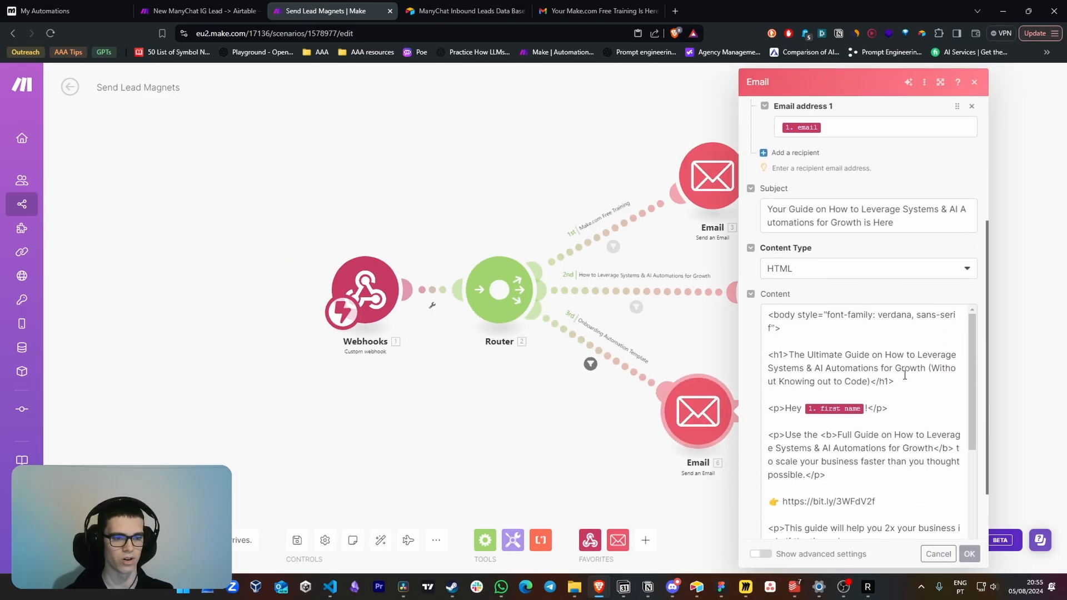
left_click(766, 349)
scroll(766, 349, "down", 1)
left_click(752, 359)
scroll(840, 381, "down", 1)
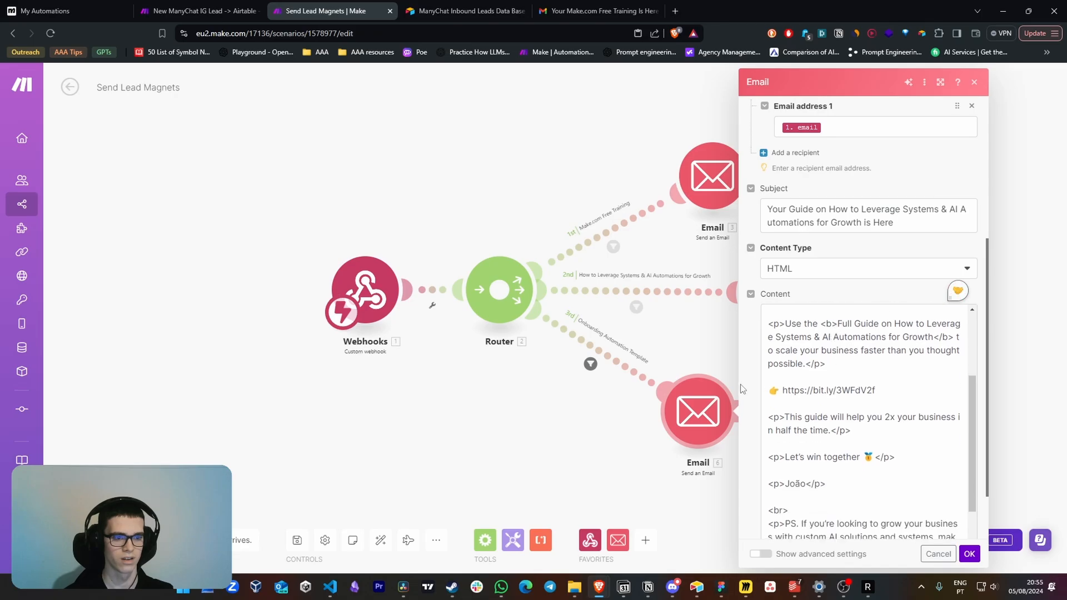
scroll(753, 390, "down", 1)
scroll(786, 390, "up", 2)
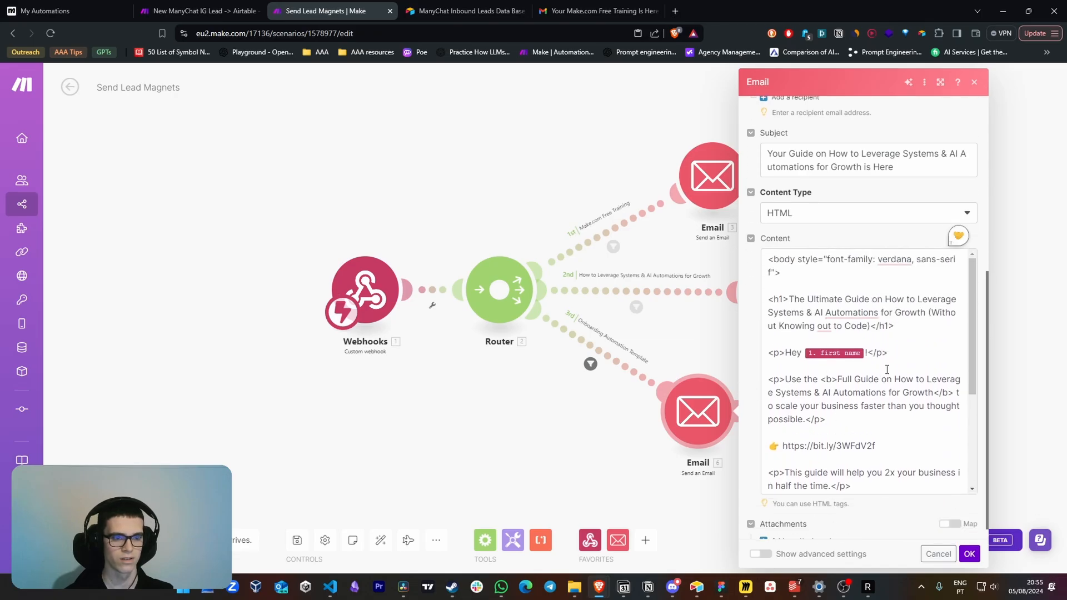
left_click(902, 354)
left_click(969, 554)
Save the Send Lead Magnets scenario and leave its editor
left_click_drag(860, 417, 809, 369)
key("ctrl+s")
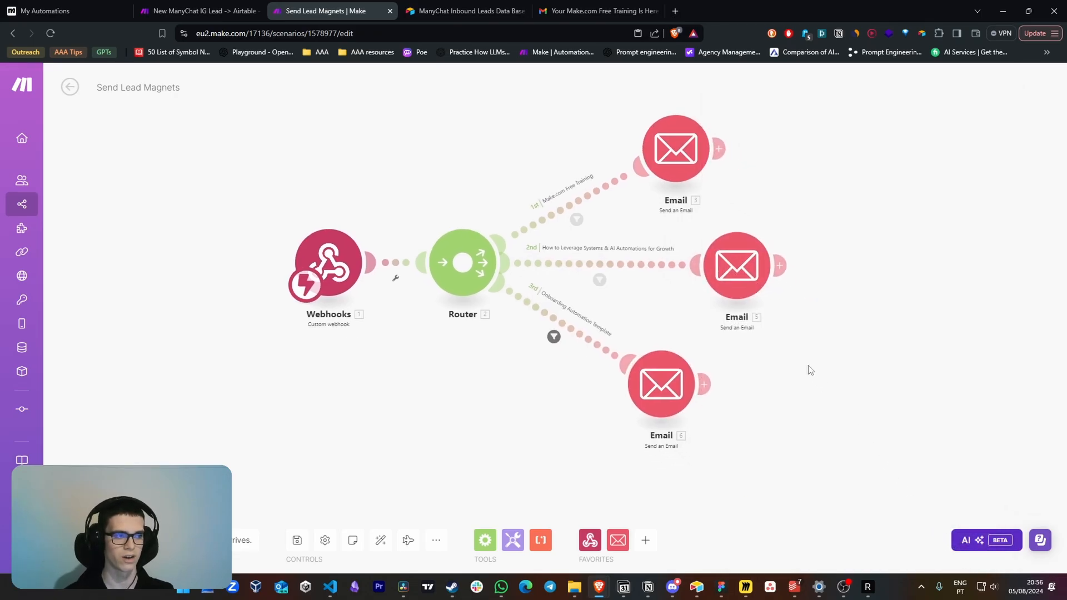
left_click(70, 87)
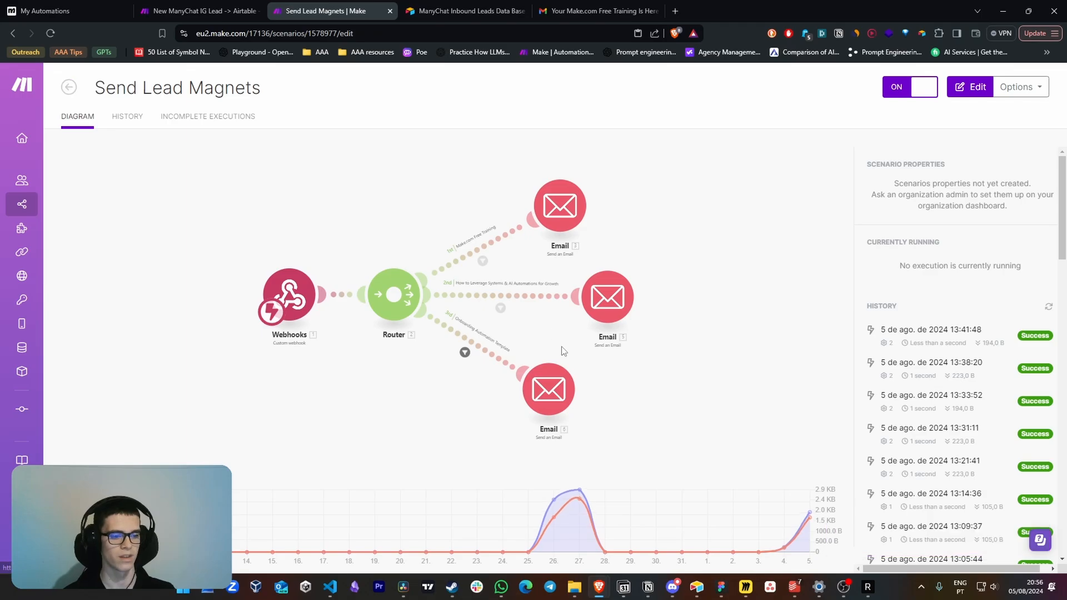
View Airtable's IG Leads records, and look over the sections of the Instagram Lead Generation Machine board in FigJam
left_click(696, 587)
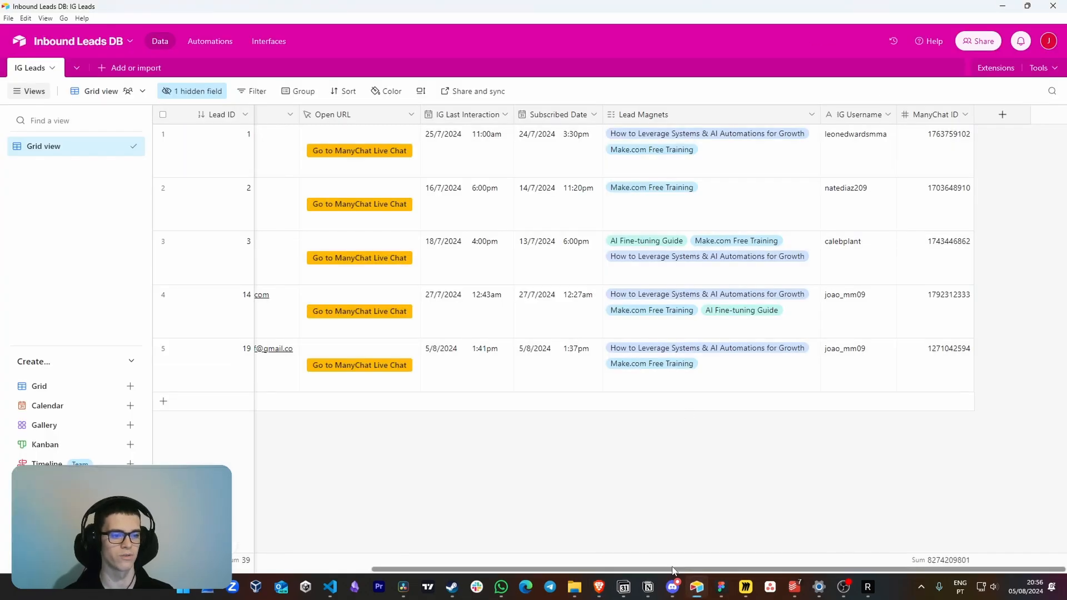
scroll(478, 528, "left", 5)
left_click(721, 587)
left_click_drag(579, 274, 540, 296)
scroll(544, 253, "up", 1)
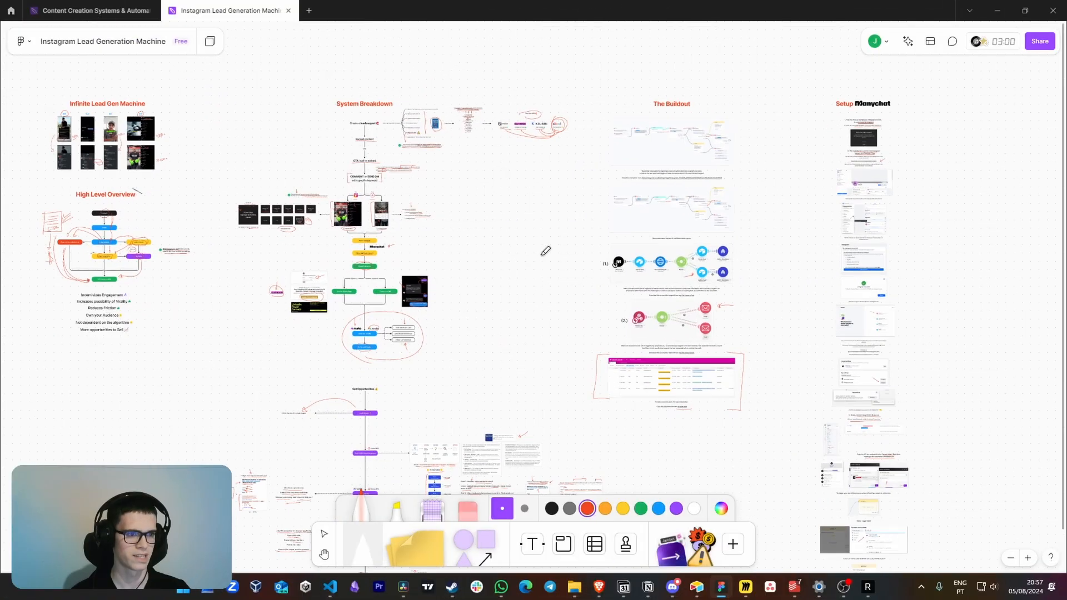
left_click_drag(779, 226, 677, 216)
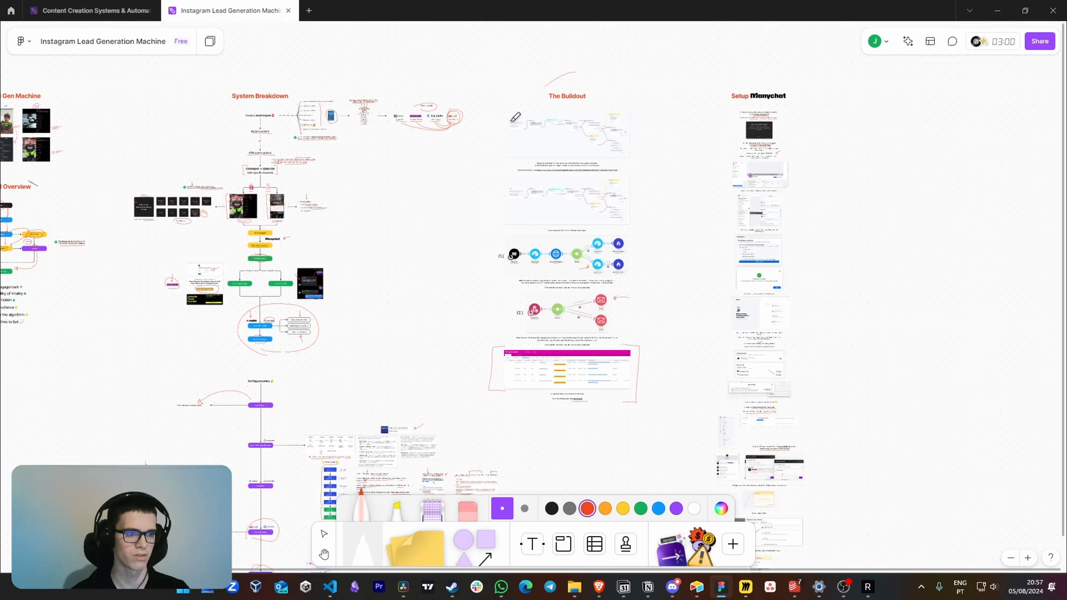
mouse_move(597, 103)
left_mouse_down()
mouse_move(838, 190)
mouse_move(584, 119)
left_mouse_up()
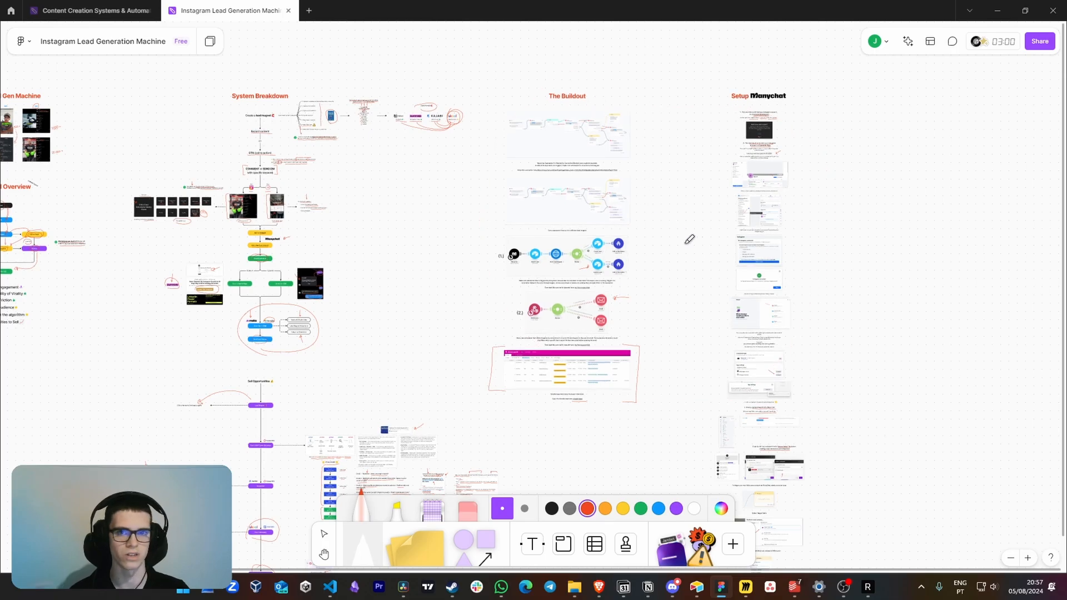
left_click_drag(353, 315, 490, 255)
scroll(433, 252, "down", 2)
left_click_drag(560, 252, 565, 238)
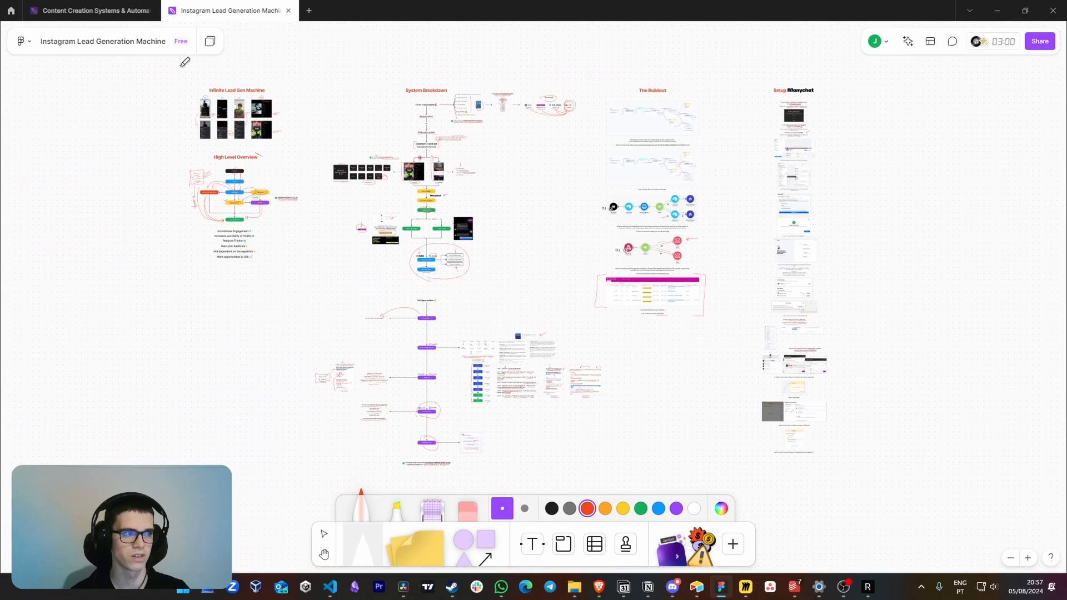